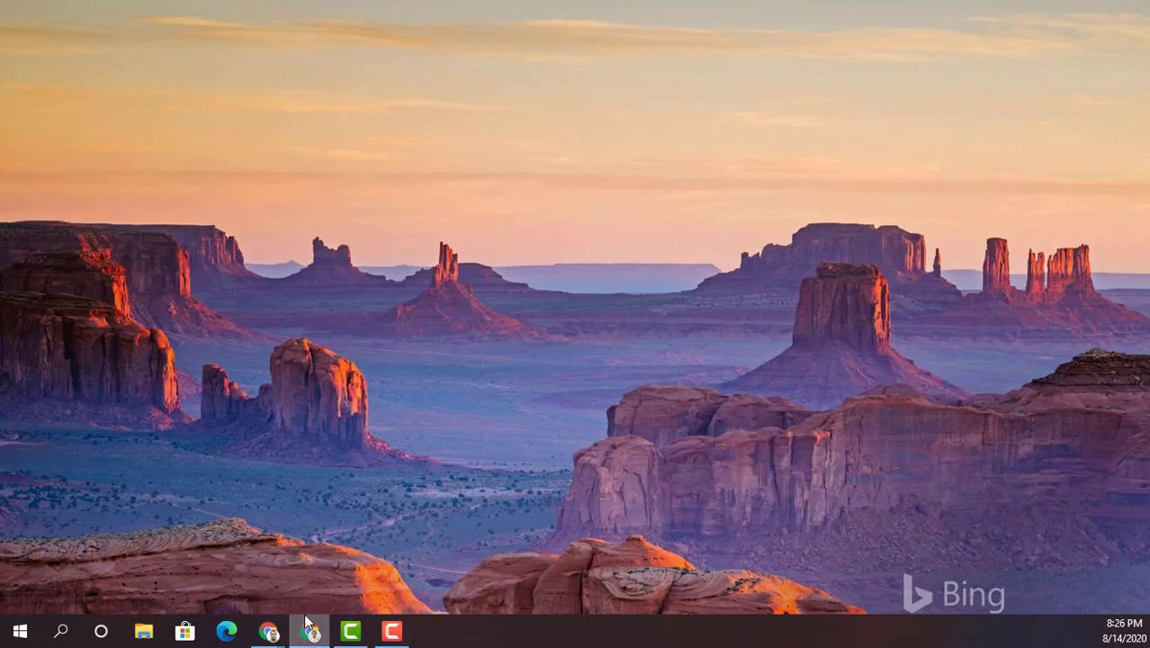
# - Switch to Chrome and skim the Penghancur Batu Ginjal landing page from its headline to the footer and back up
pyautogui.moveTo(309, 629)
pyautogui.click(322, 569)
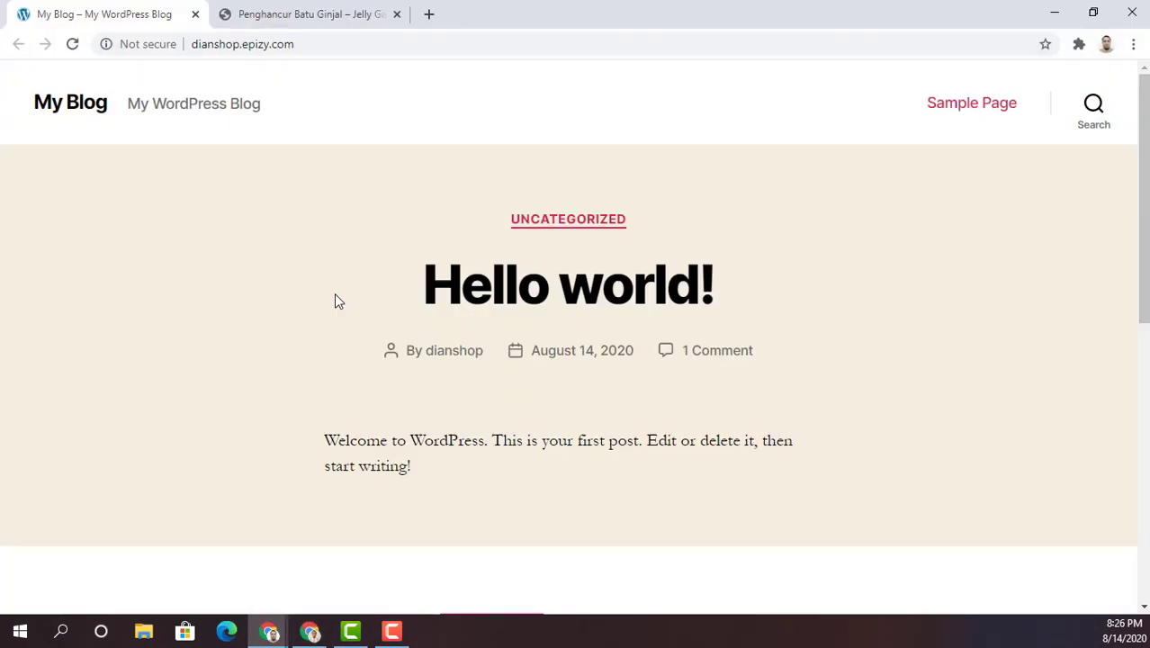
pyautogui.click(272, 18)
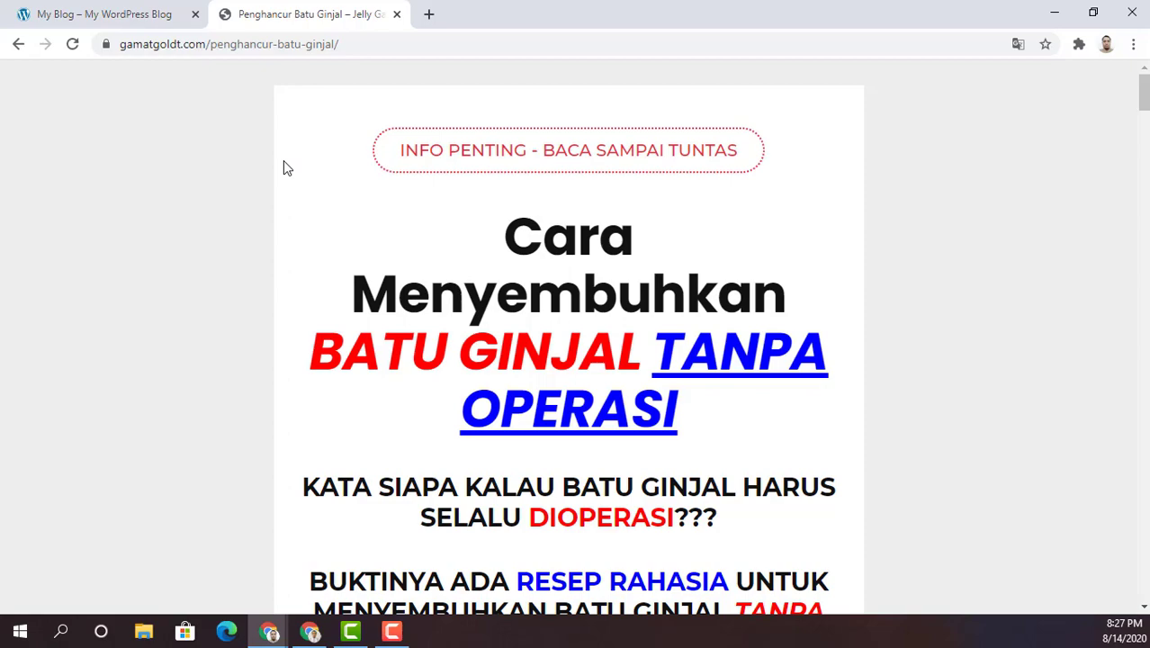
pyautogui.scroll(-8, 300, 216)
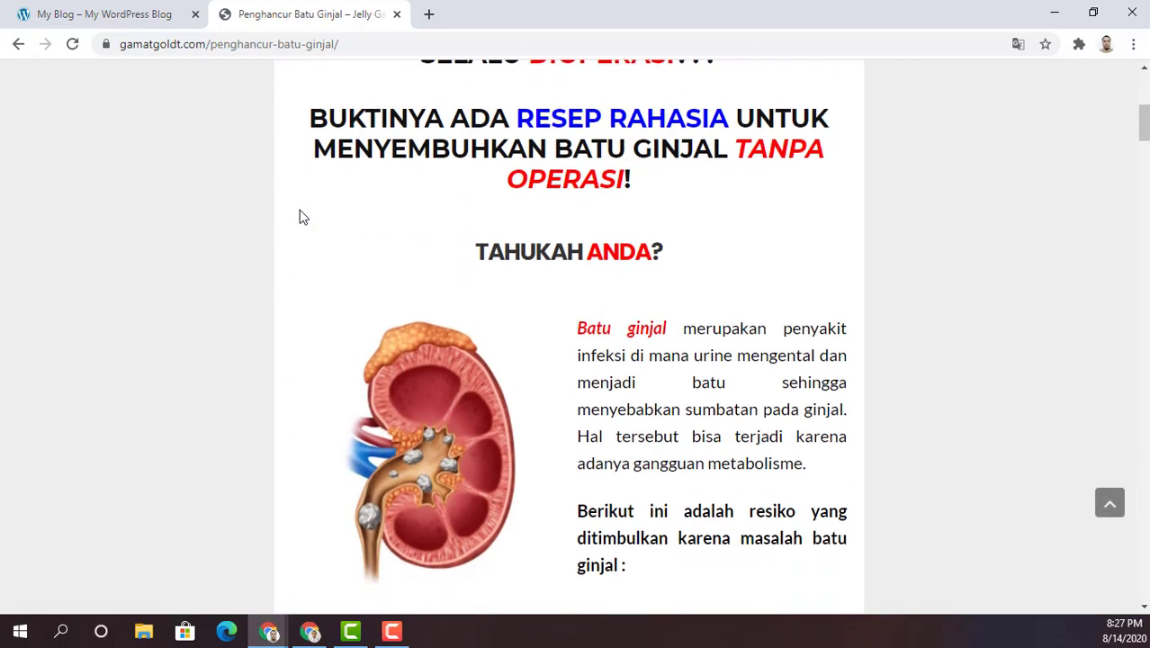
pyautogui.scroll(-15, 303, 217)
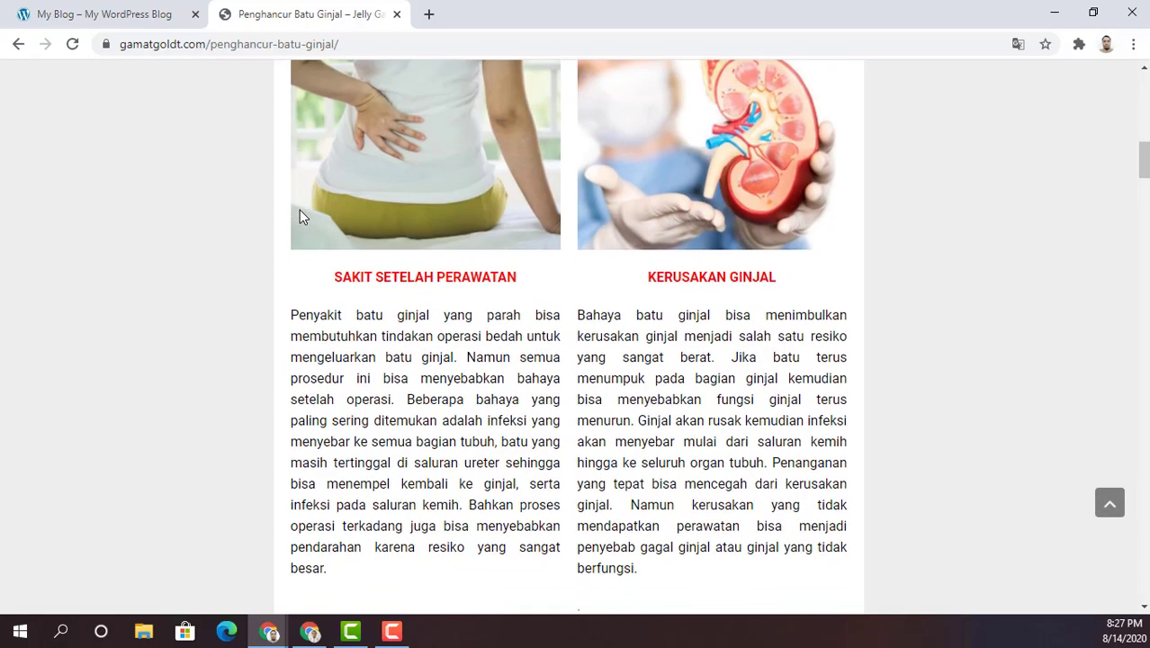
pyautogui.scroll(-15, 300, 216)
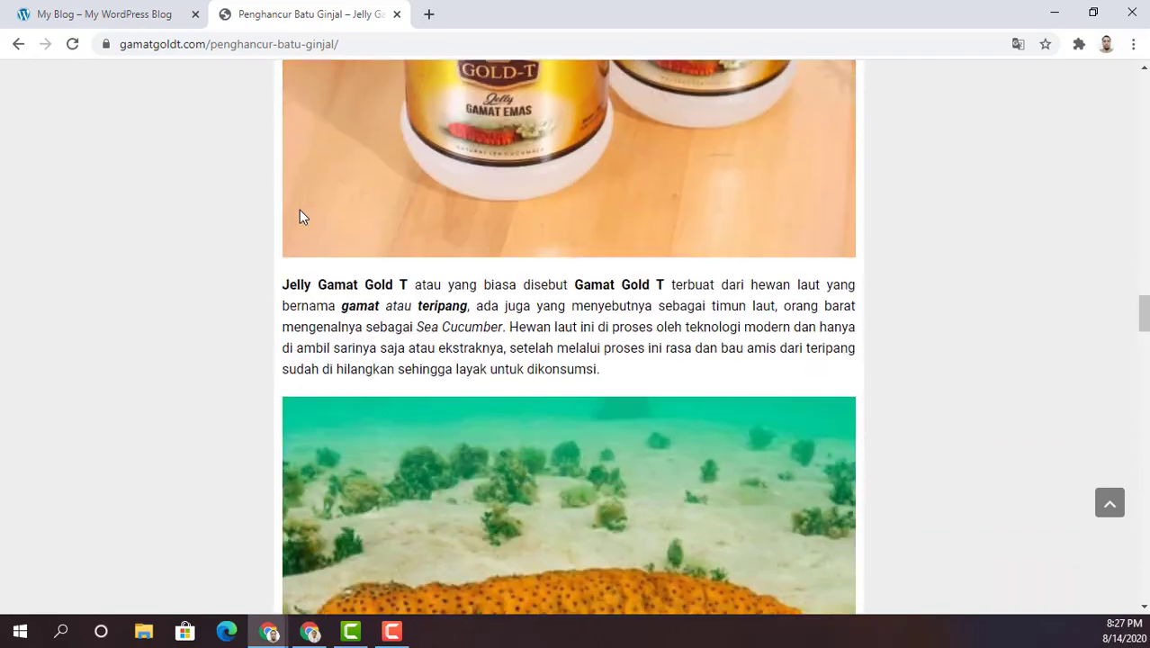
pyautogui.scroll(-15, 302, 217)
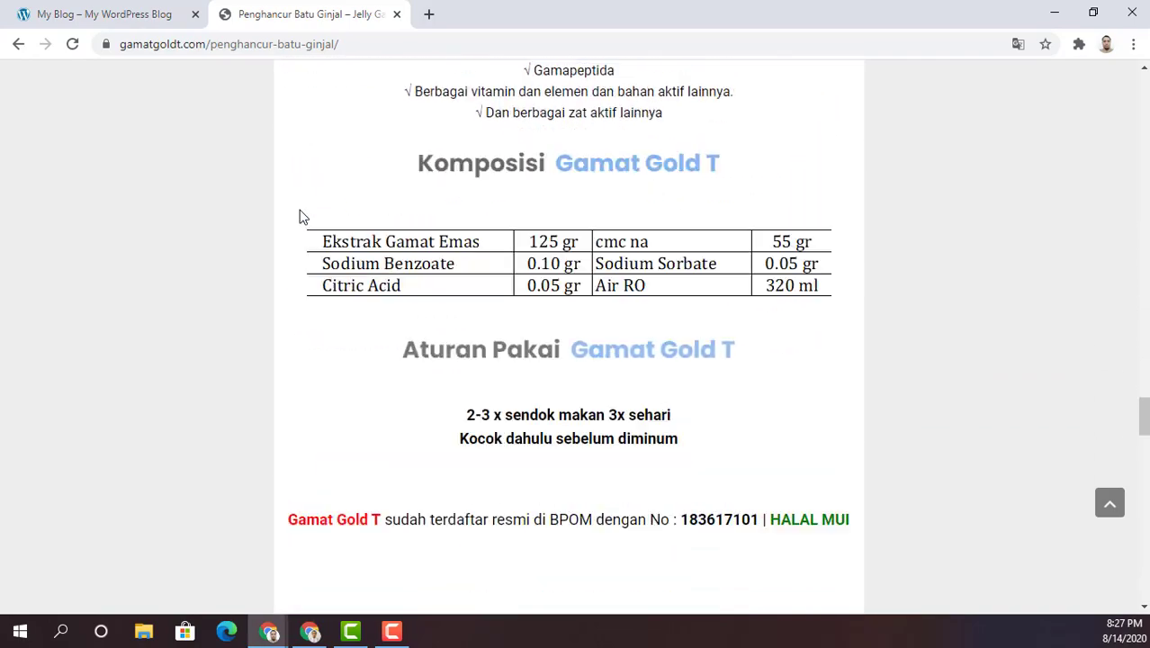
pyautogui.scroll(-9, 302, 217)
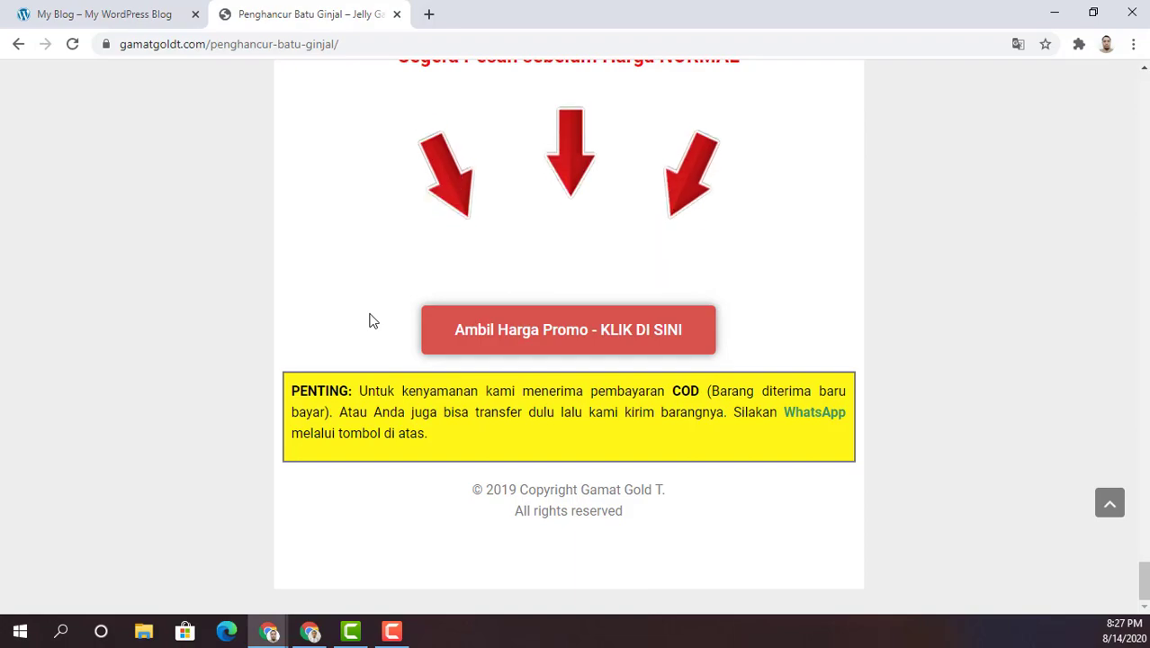
pyautogui.scroll(12, 374, 310)
pyautogui.scroll(20, 377, 294)
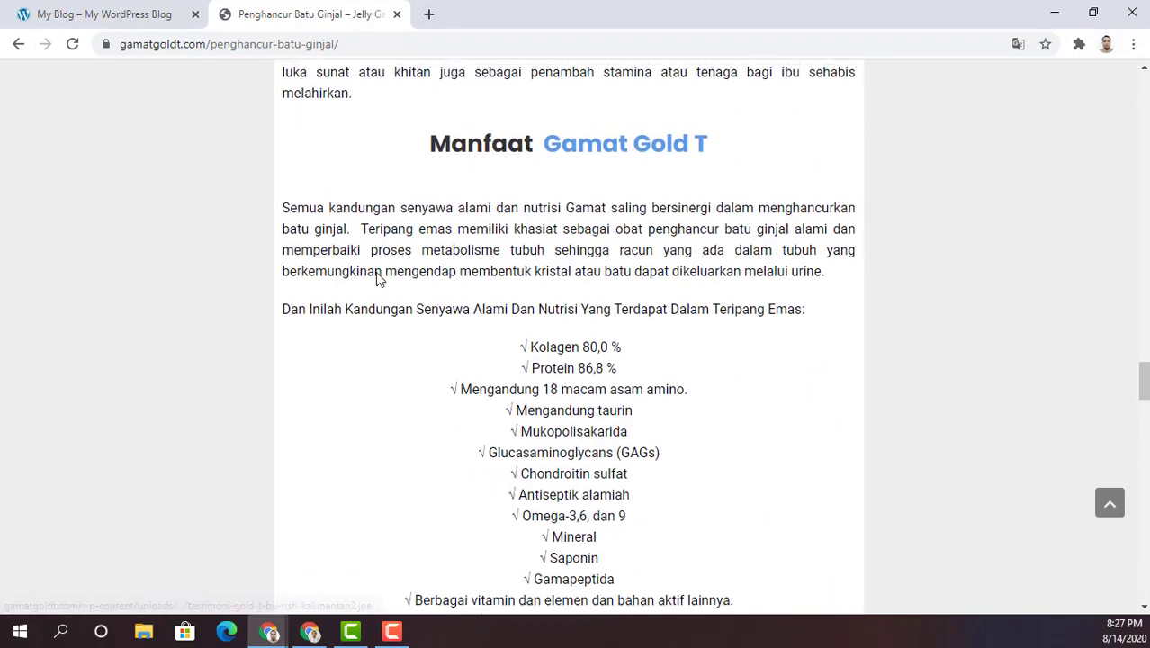
pyautogui.scroll(10, 378, 270)
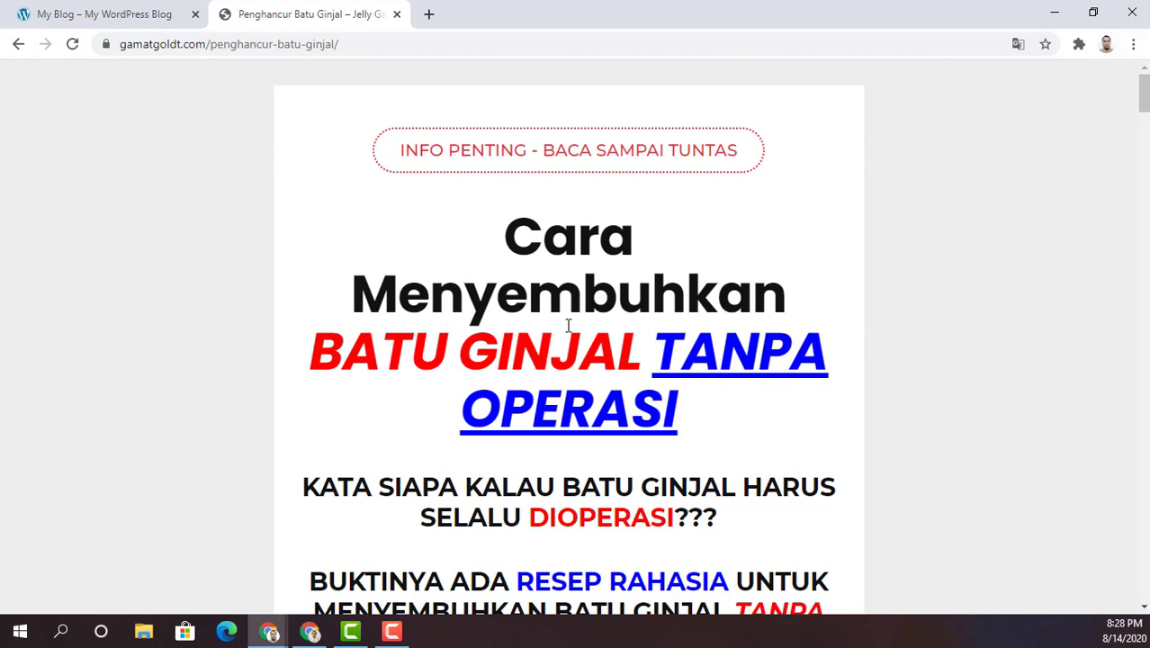
# - Examine the landing page's main headline, the subheadlines and the "Tahukah Anda?" introduction to kidney stones
pyautogui.scroll(-1, 570, 330)
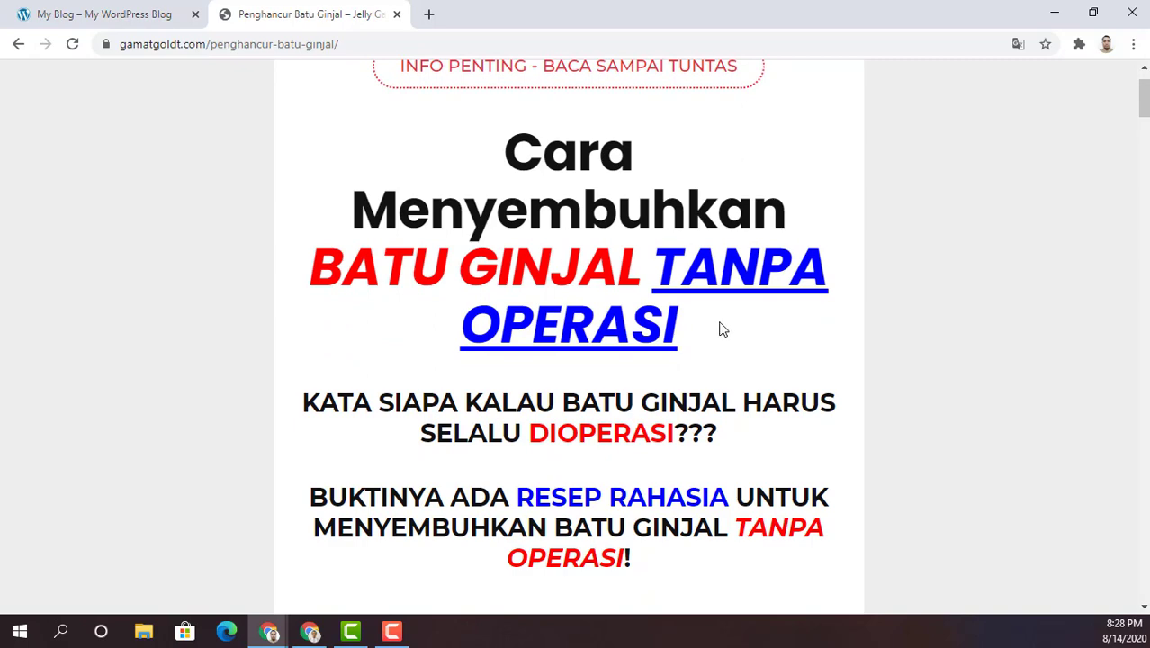
pyautogui.scroll(-1, 722, 329)
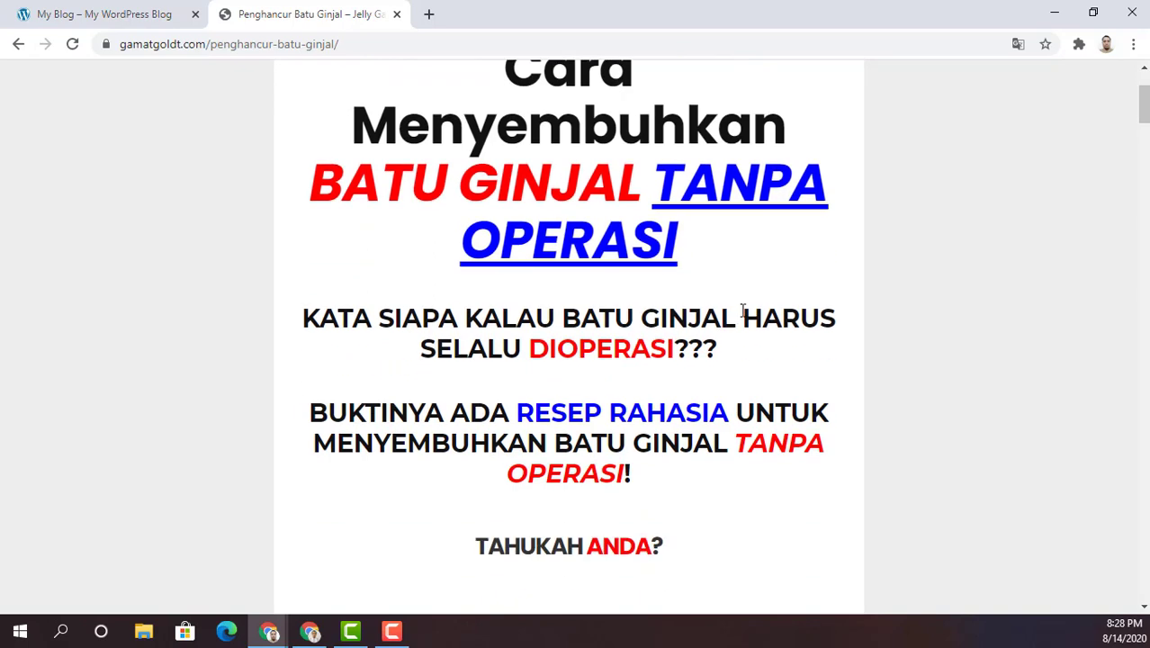
pyautogui.scroll(-2, 544, 316)
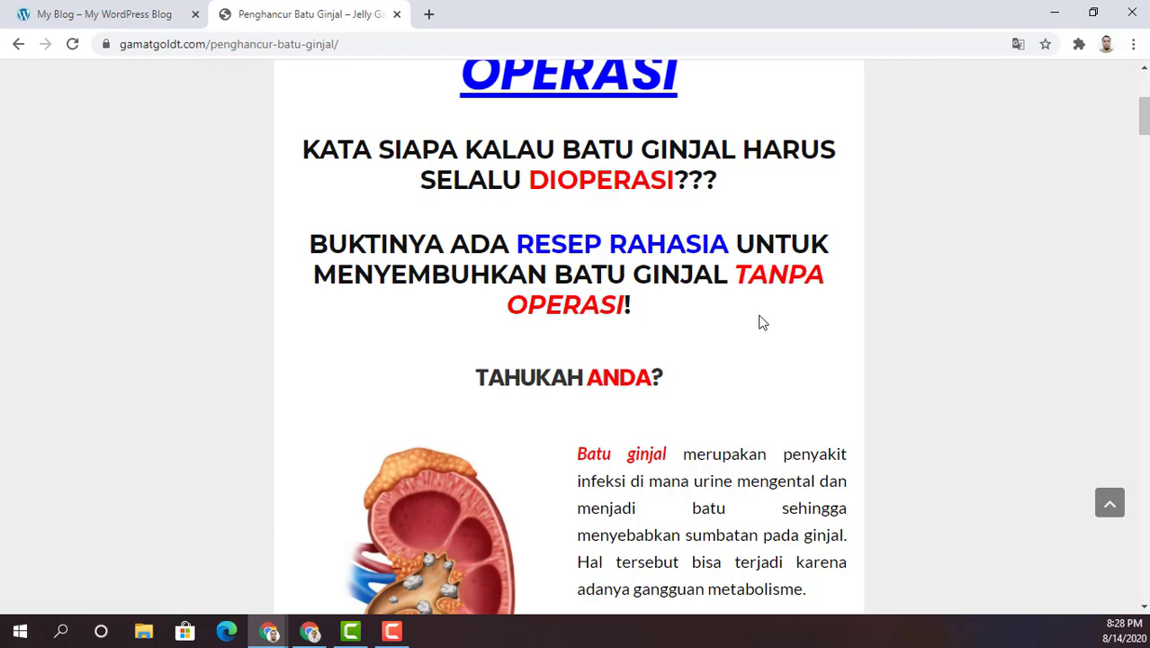
pyautogui.scroll(-2, 566, 372)
pyautogui.scroll(3, 372, 270)
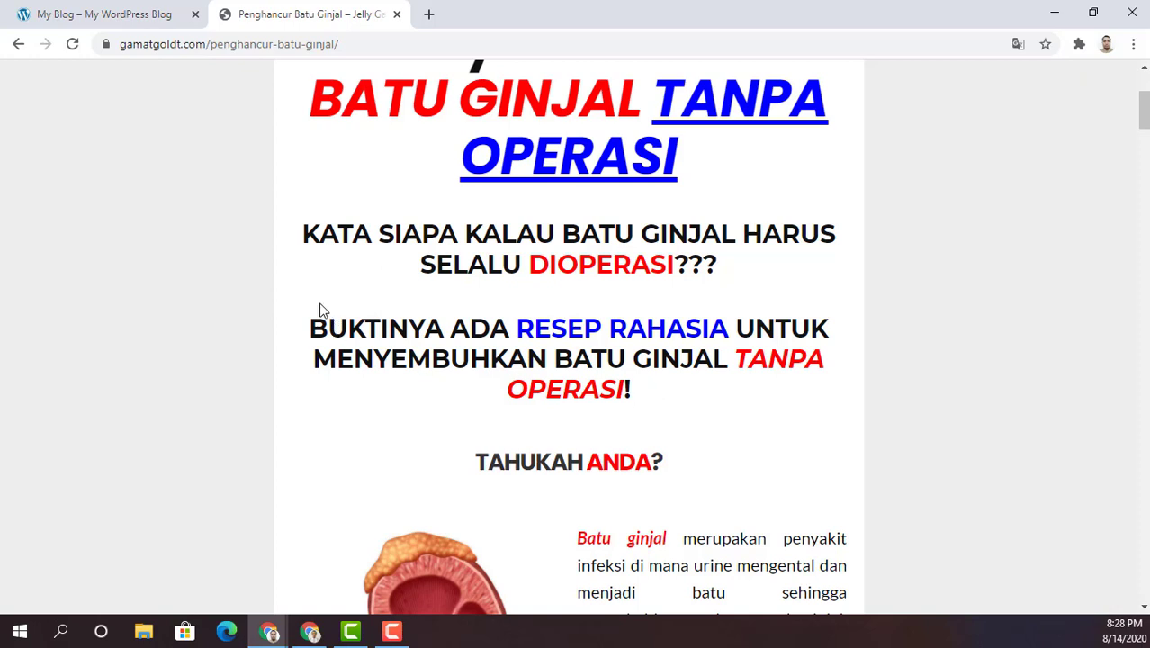
pyautogui.scroll(-1, 324, 304)
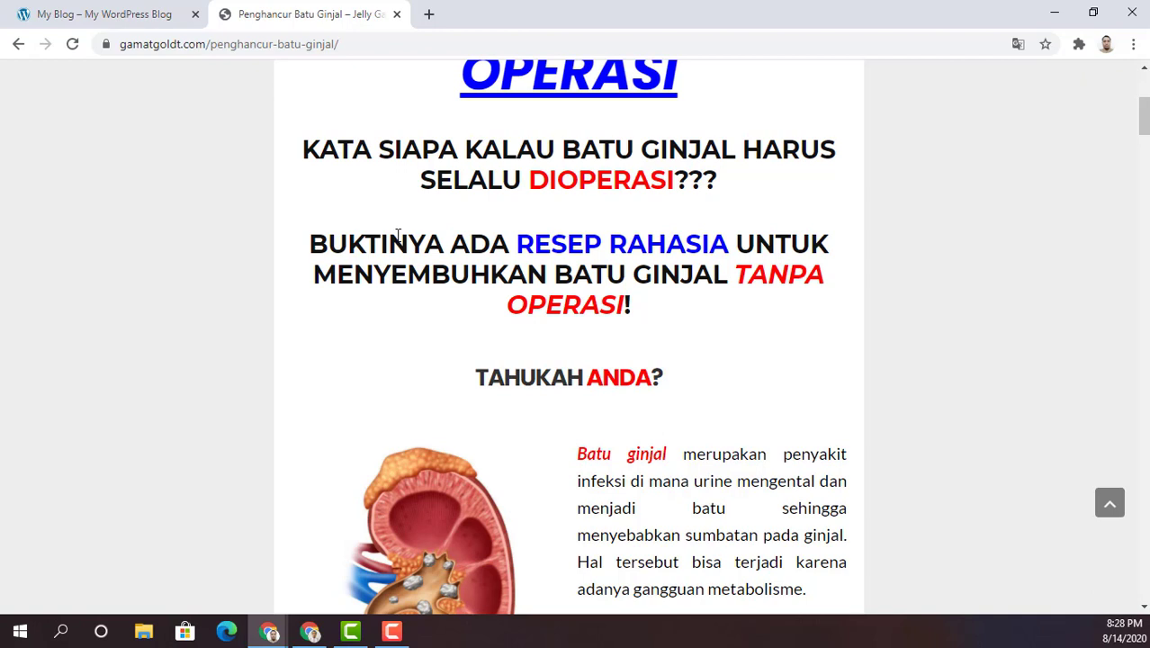
pyautogui.scroll(-2, 398, 235)
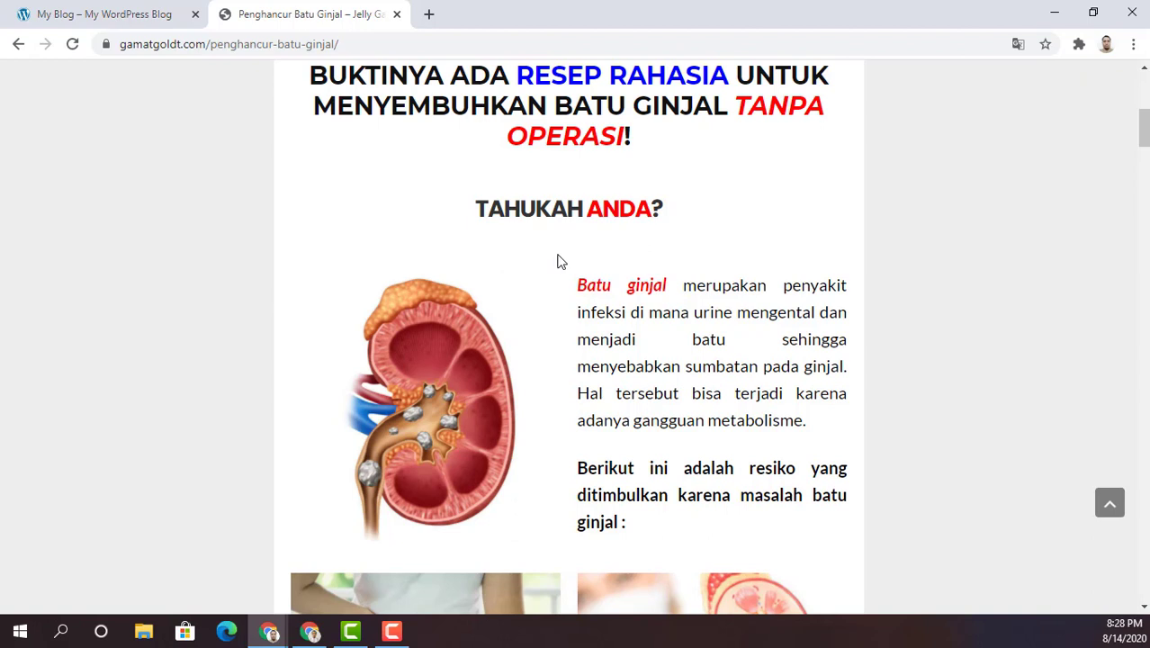
pyautogui.scroll(-1, 558, 262)
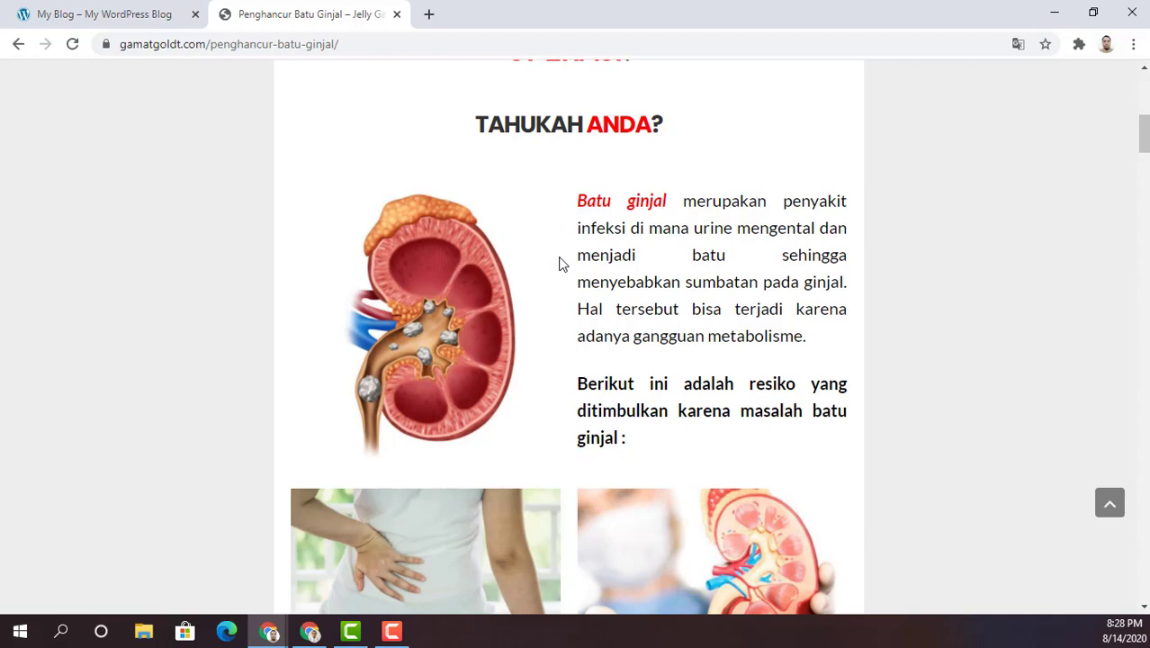
# - Review the four illustrated kidney-stone risks, the "Waspada" warning and the "Ciri Penyakit Batu Ginjal?" symptom list
pyautogui.scroll(-2, 560, 261)
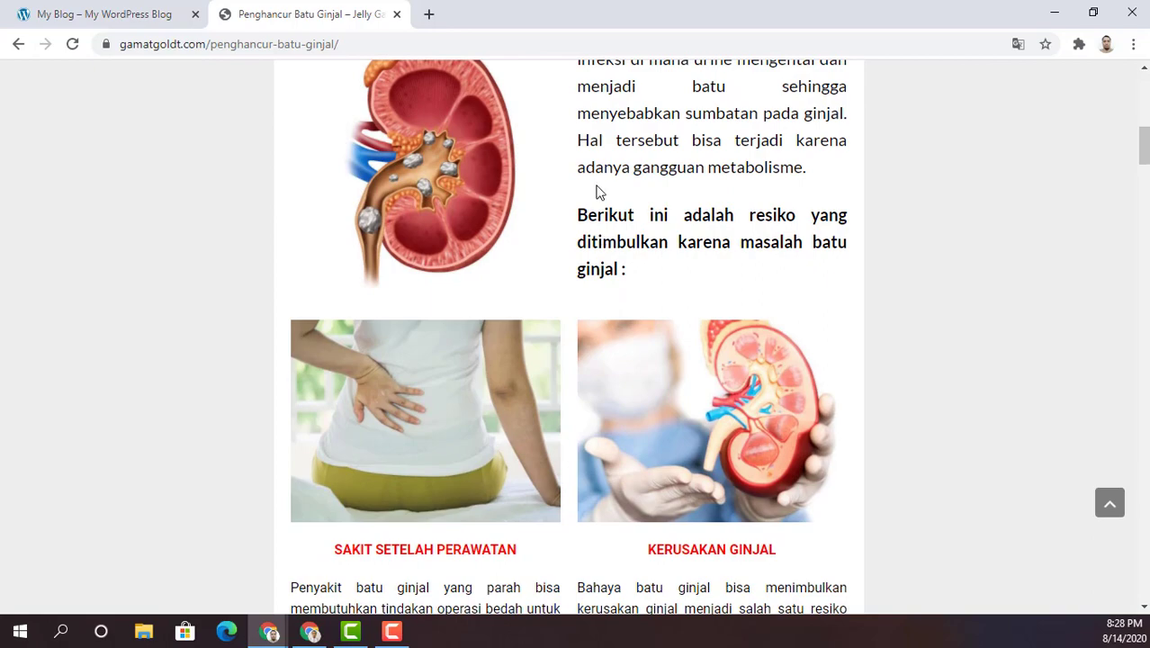
pyautogui.scroll(-2, 598, 190)
pyautogui.scroll(-5, 495, 356)
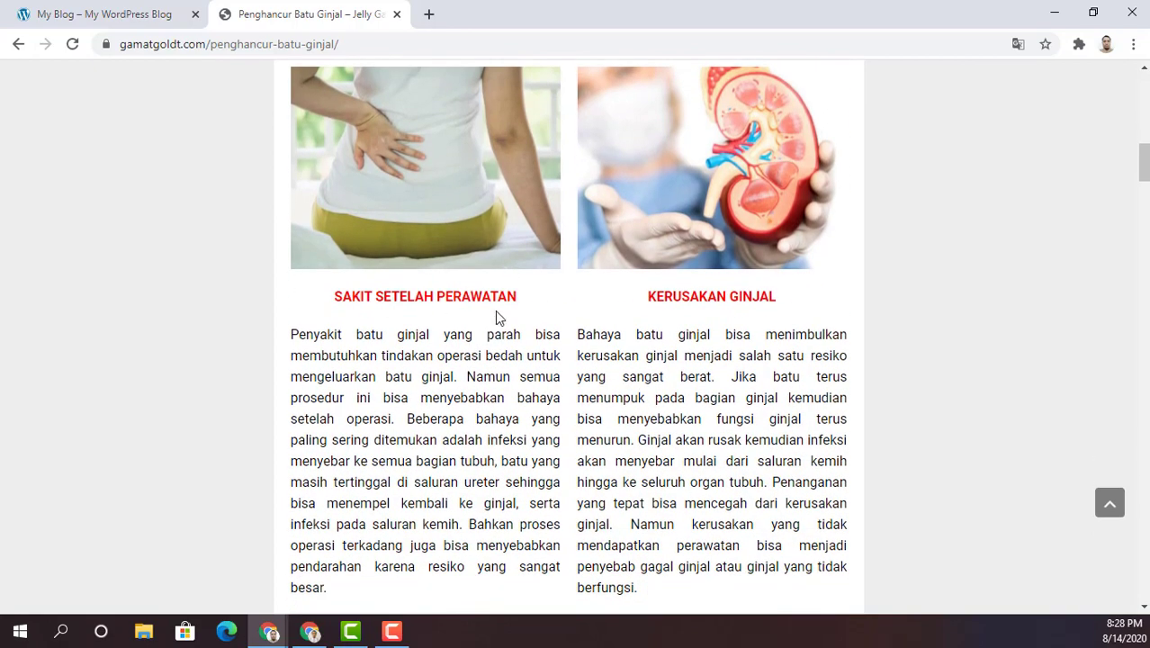
pyautogui.scroll(4, 629, 323)
pyautogui.scroll(-1, 433, 260)
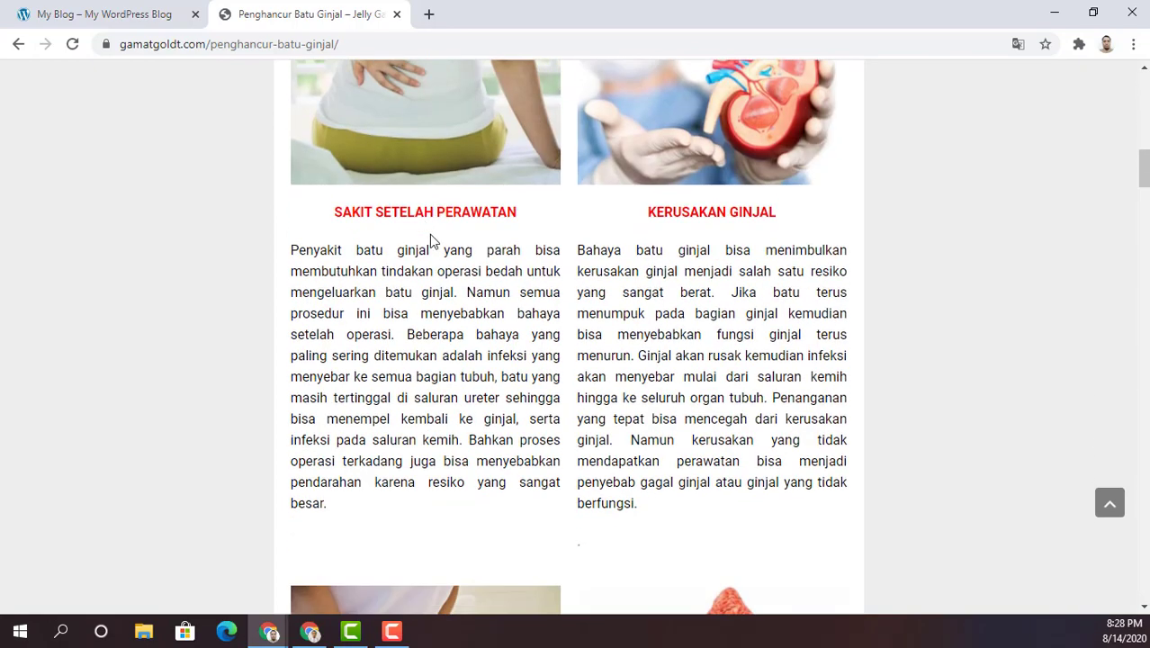
pyautogui.scroll(2, 558, 256)
pyautogui.scroll(-6, 707, 297)
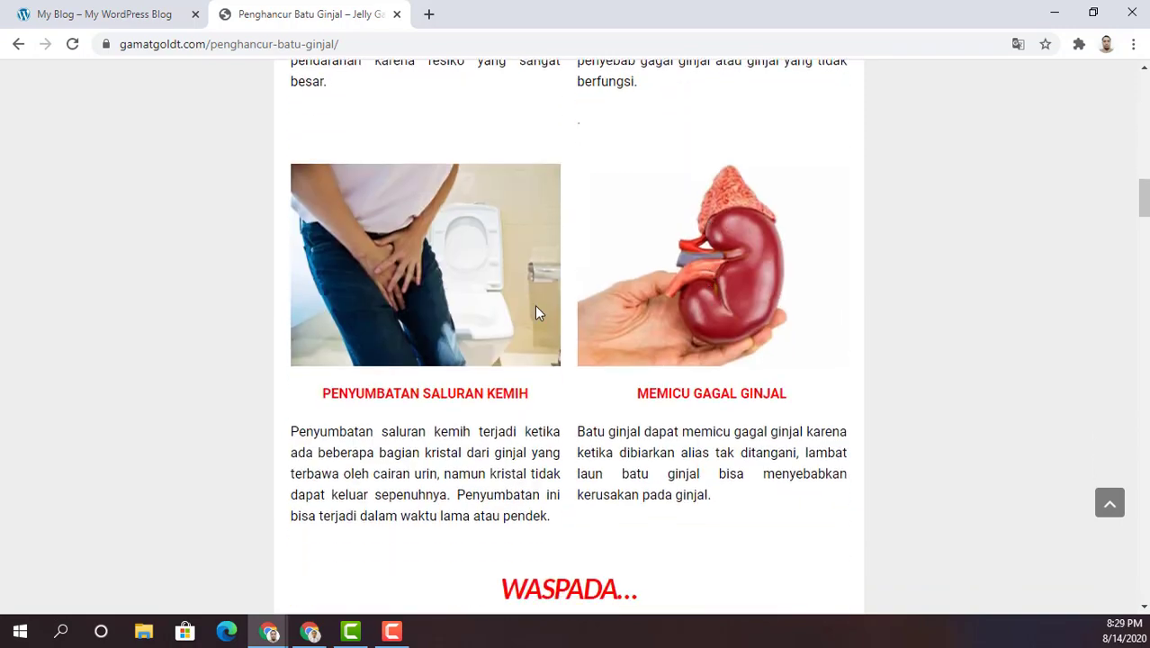
pyautogui.scroll(-3, 725, 359)
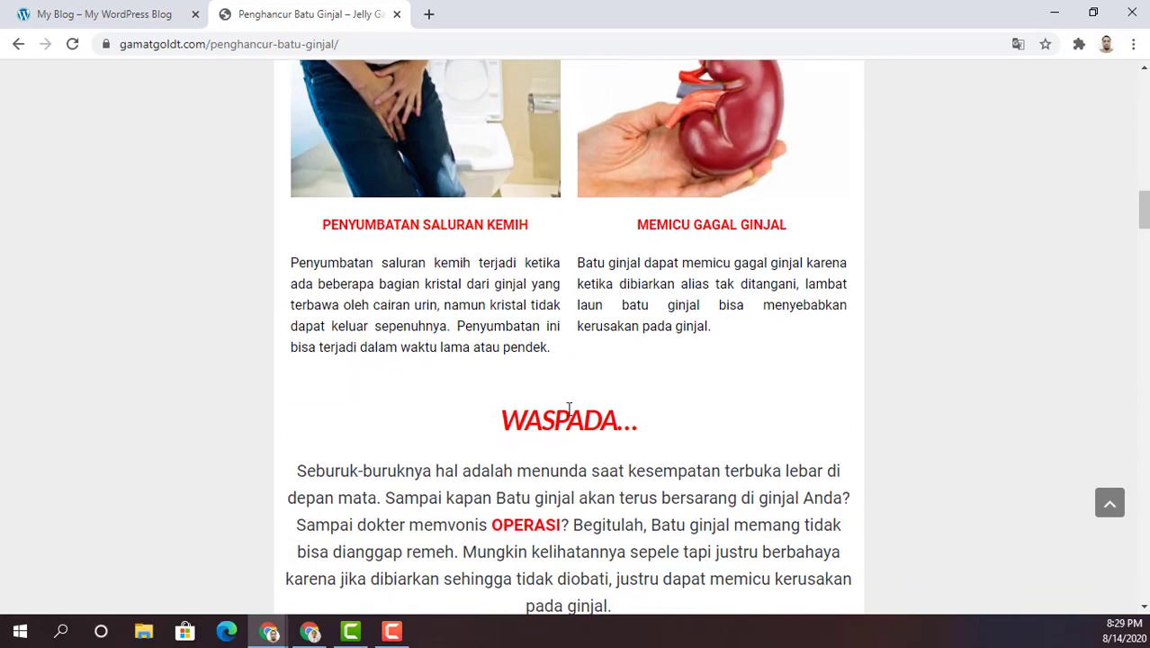
pyautogui.scroll(-1, 464, 434)
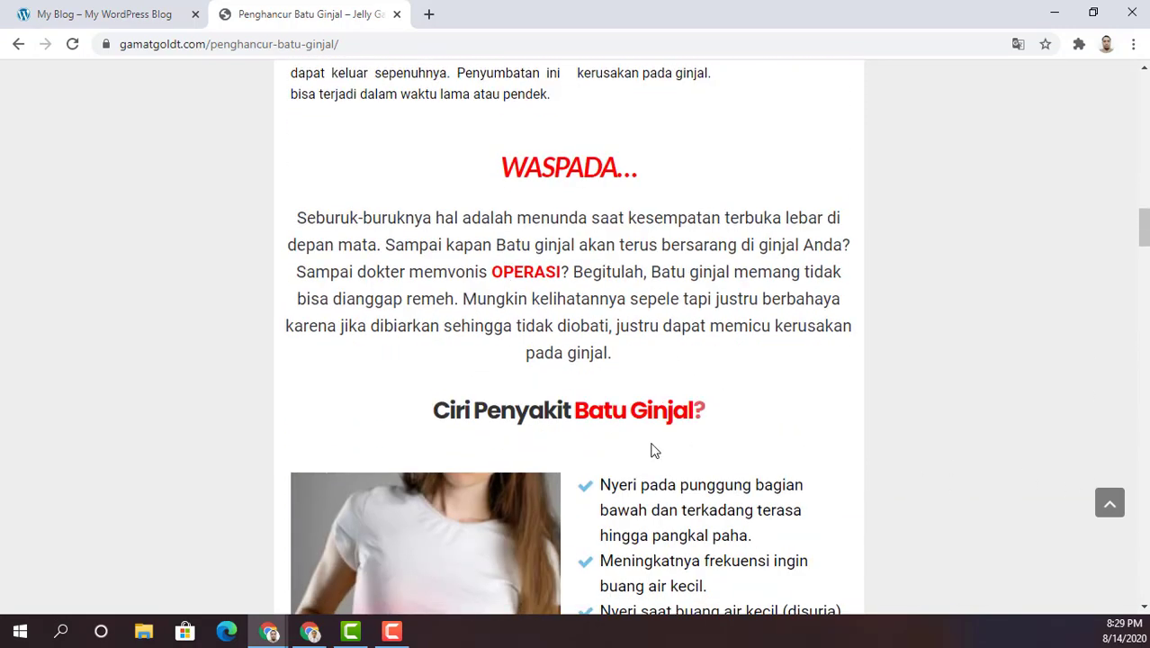
pyautogui.scroll(-2, 475, 357)
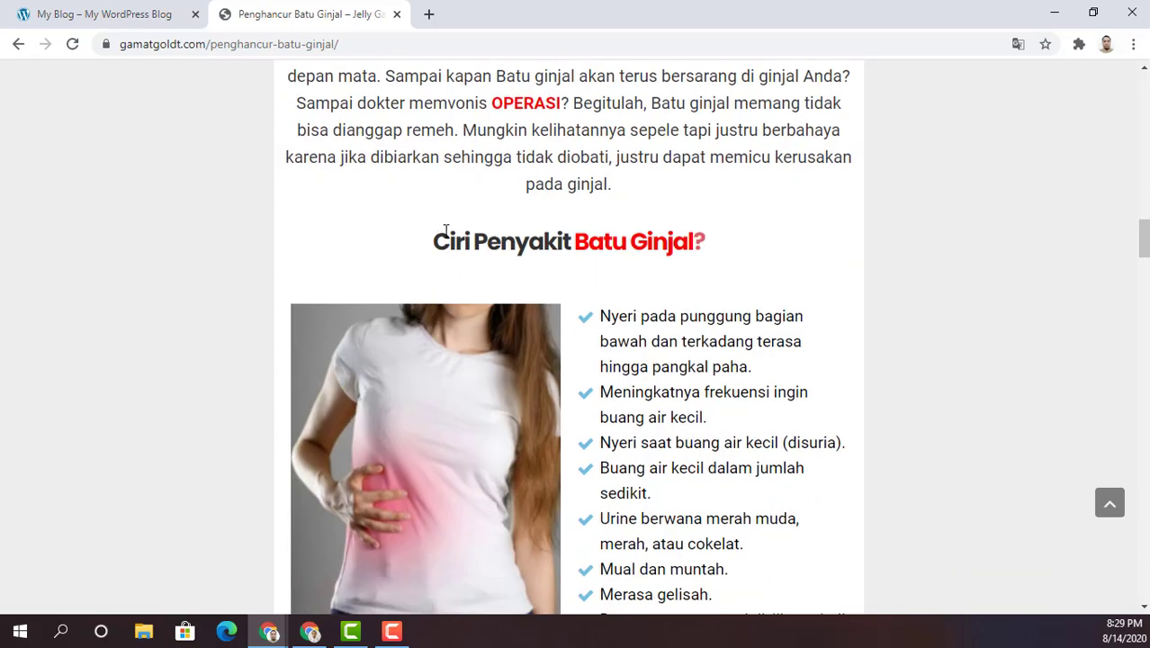
pyautogui.scroll(-3, 670, 309)
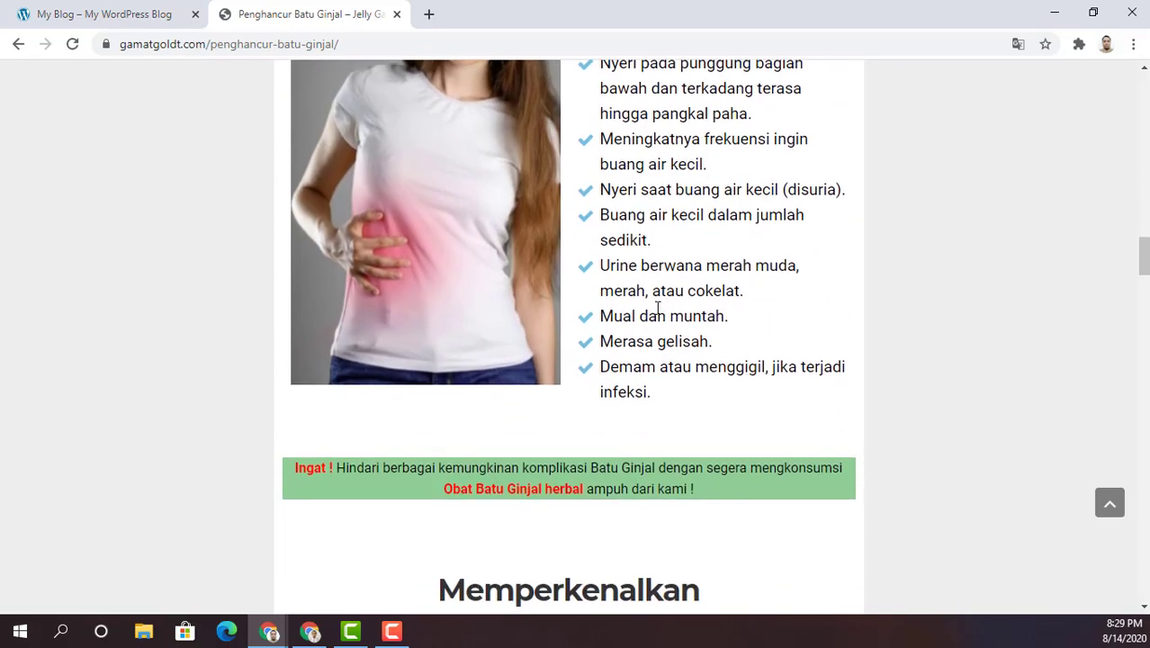
# - Examine the "Memperkenalkan Gamat Gold T" section with its product photo and description
pyautogui.scroll(-2, 656, 315)
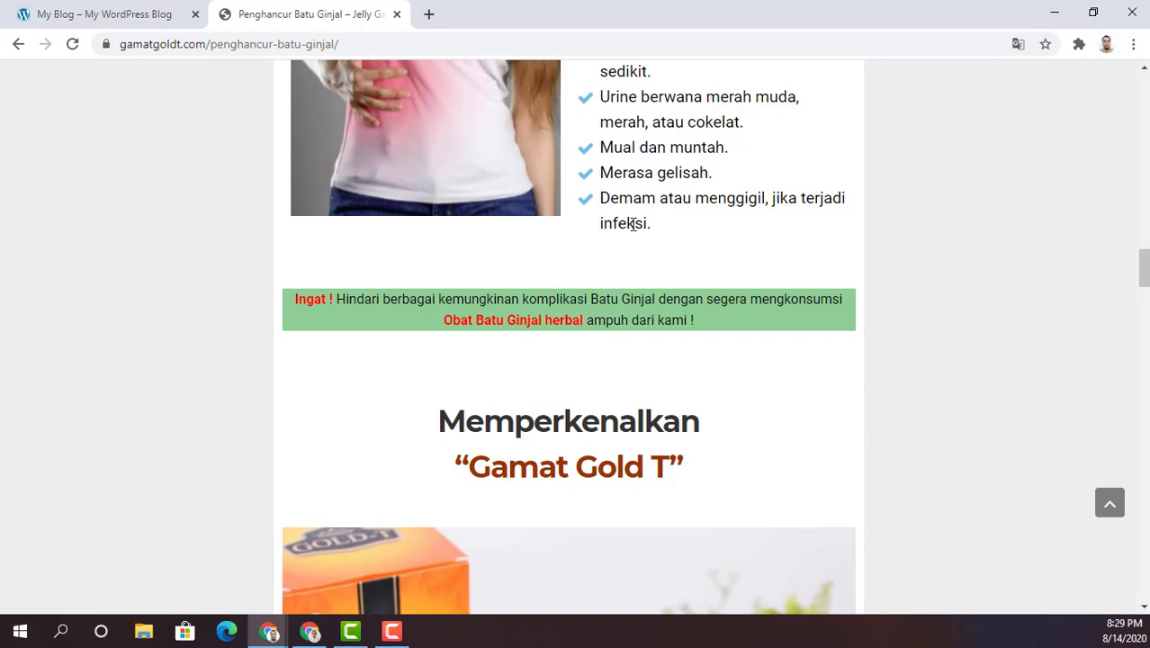
pyautogui.scroll(-1, 634, 224)
pyautogui.scroll(-5, 577, 346)
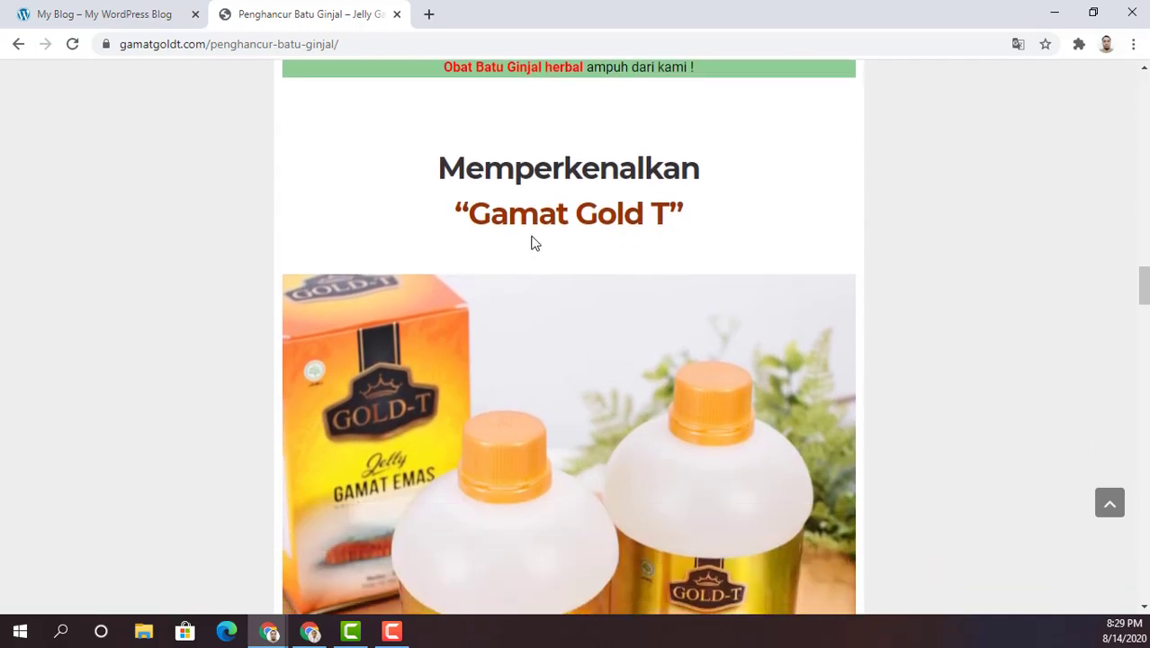
pyautogui.scroll(2, 482, 216)
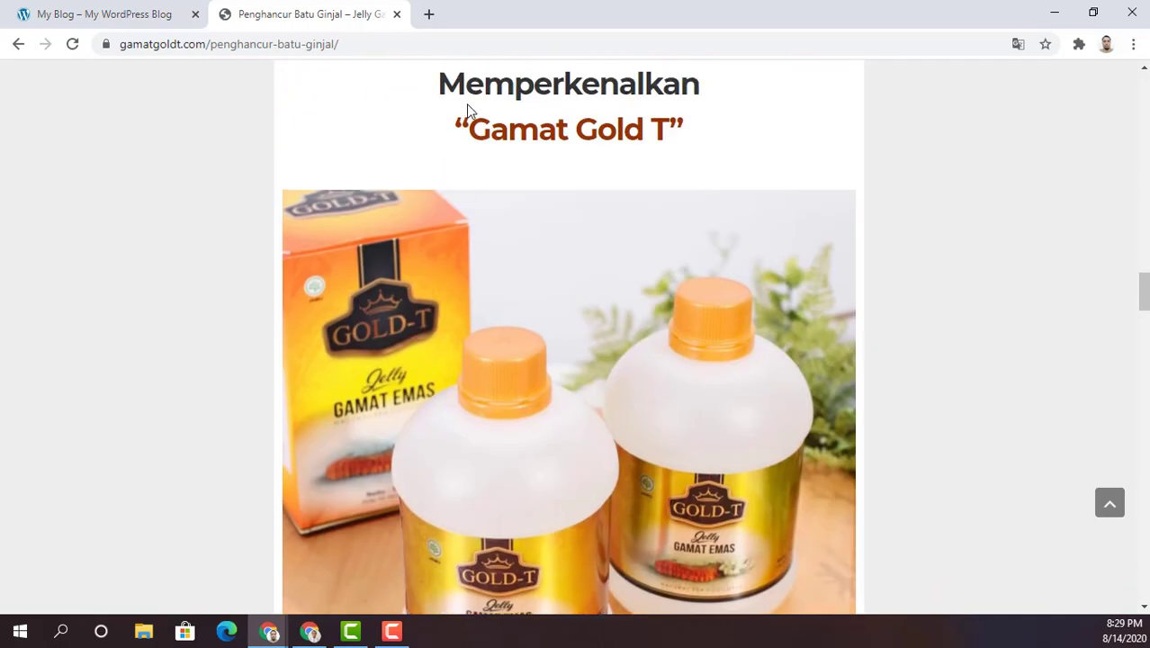
pyautogui.scroll(-2, 569, 329)
pyautogui.scroll(1, 569, 328)
pyautogui.scroll(1, 572, 328)
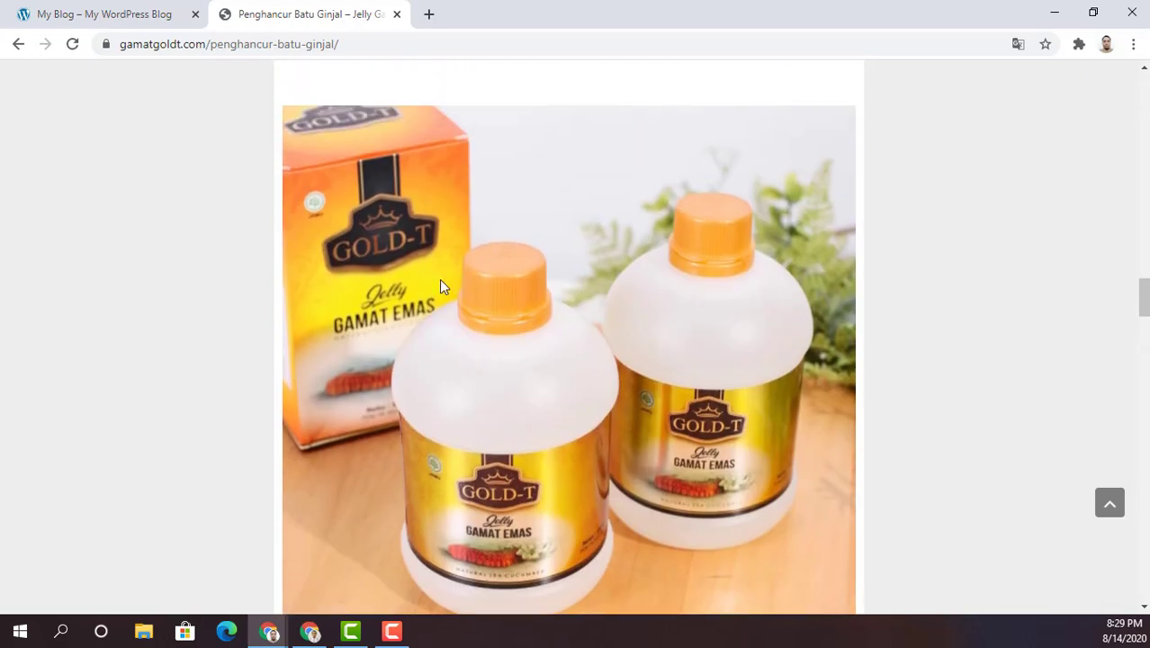
pyautogui.scroll(-6, 544, 347)
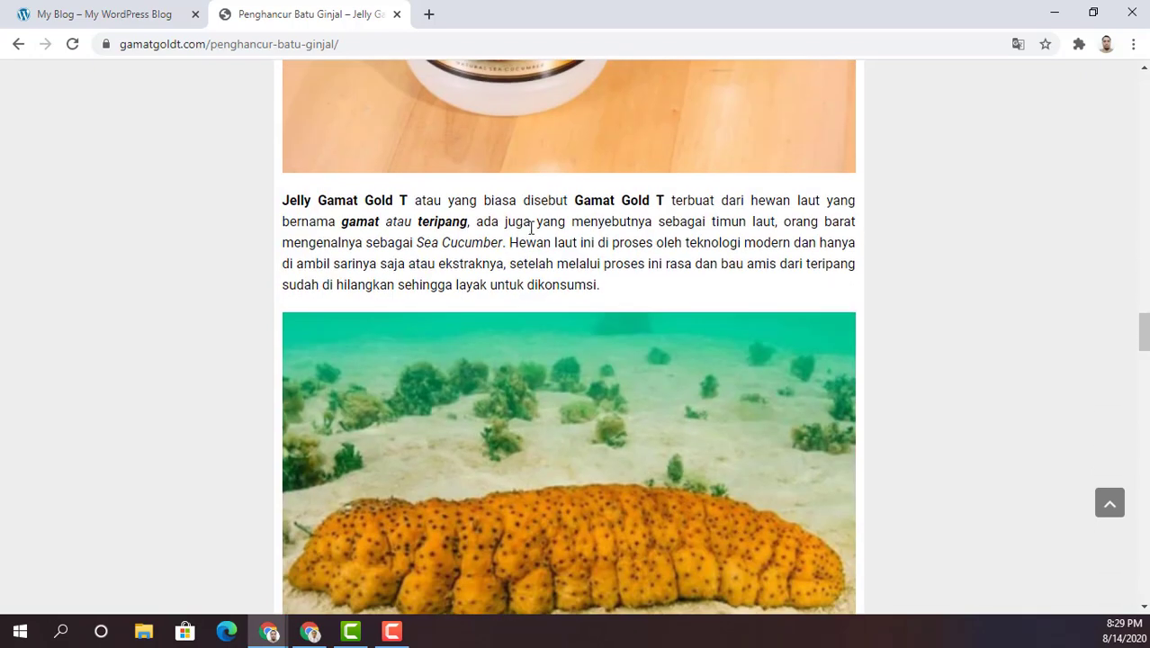
# - Review the Gamat Gold T benefits, composition table, usage instructions and registration line down to the user testimonials
pyautogui.scroll(-5, 602, 279)
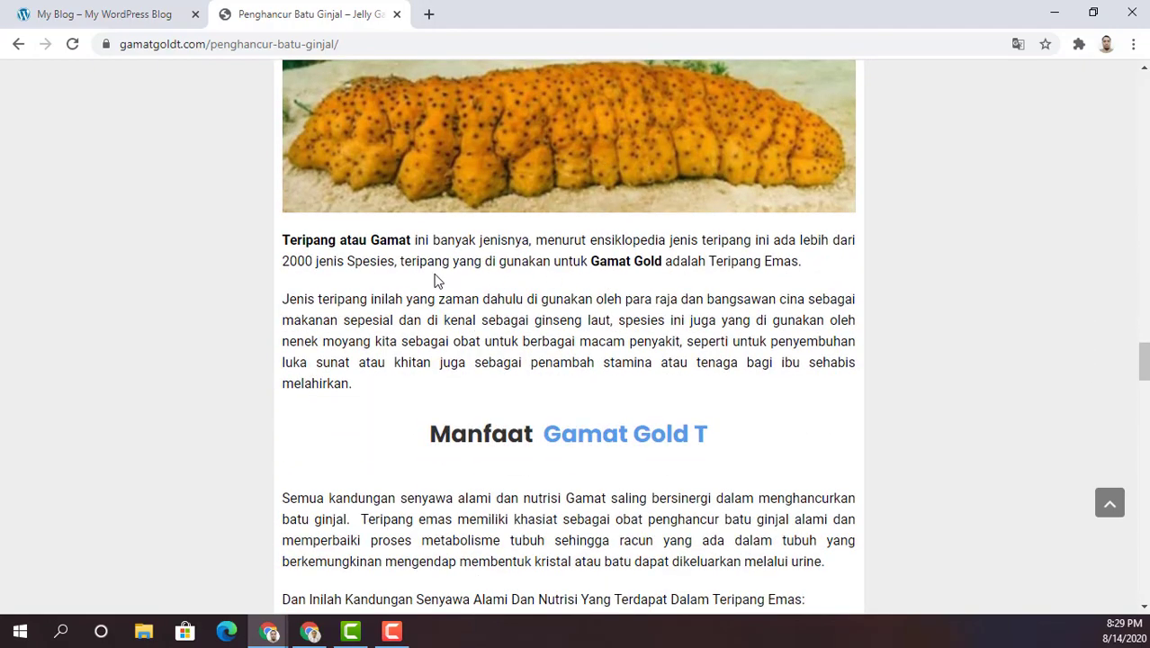
pyautogui.scroll(-3, 429, 279)
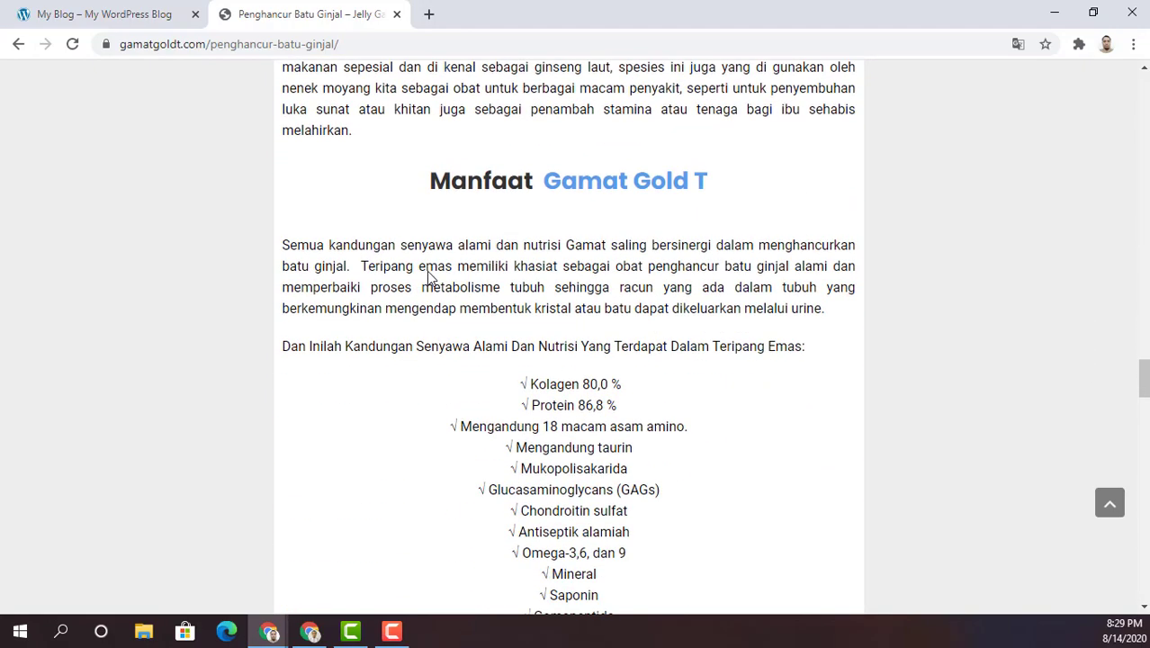
pyautogui.scroll(-1, 585, 337)
pyautogui.scroll(-3, 585, 373)
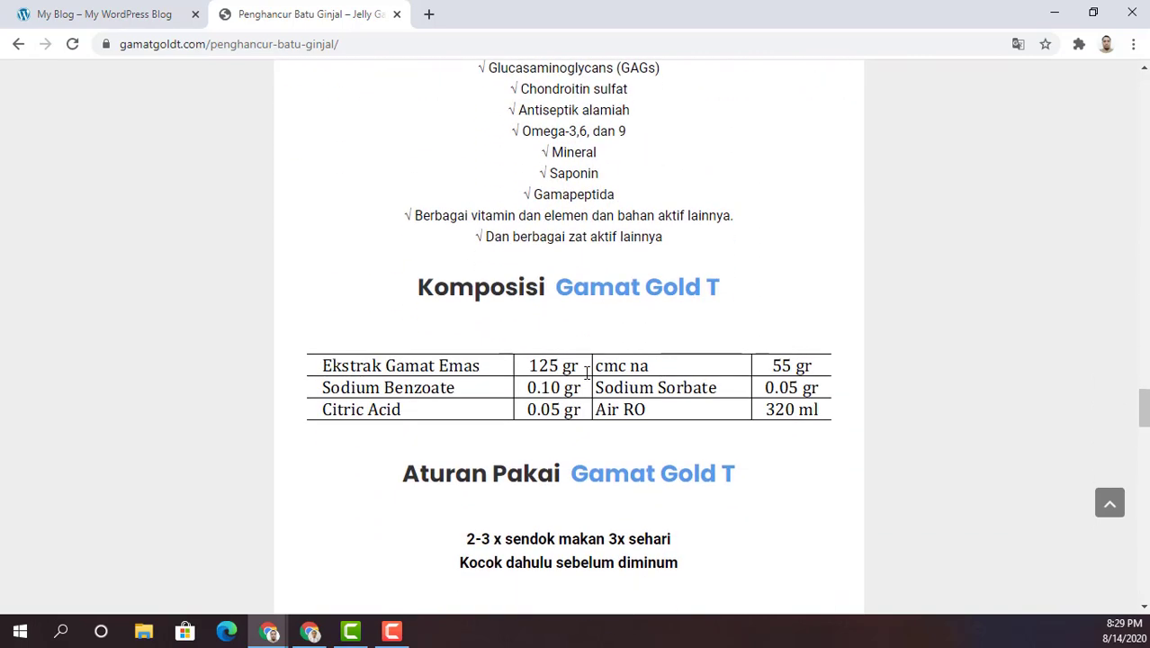
pyautogui.scroll(-2, 389, 363)
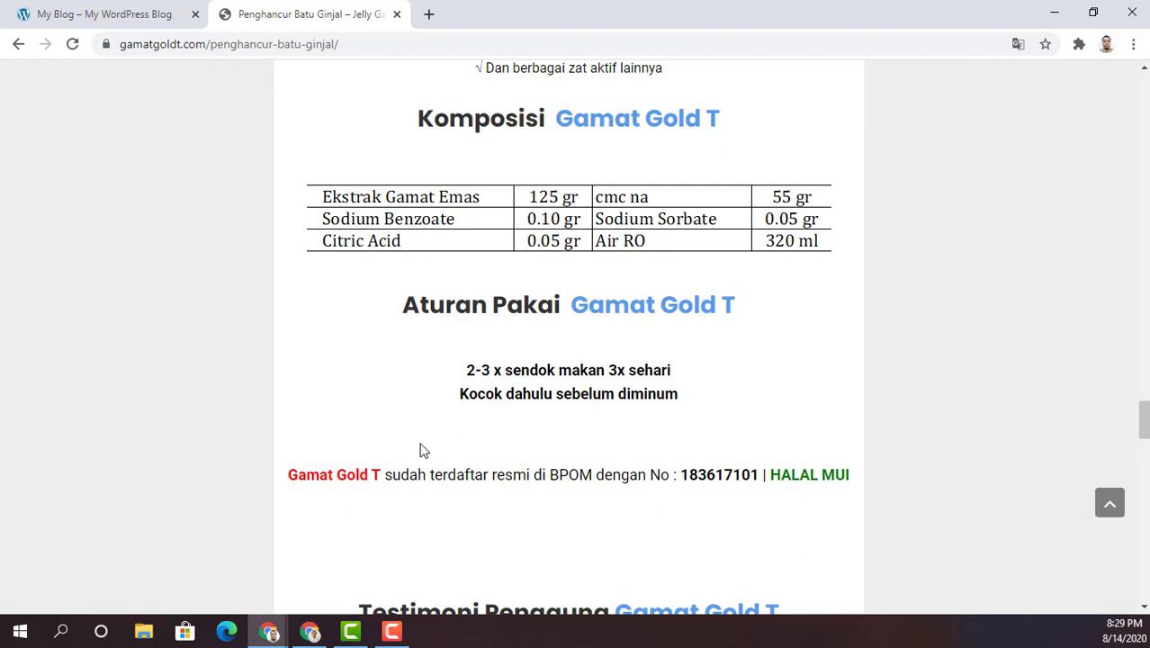
pyautogui.scroll(-2, 814, 480)
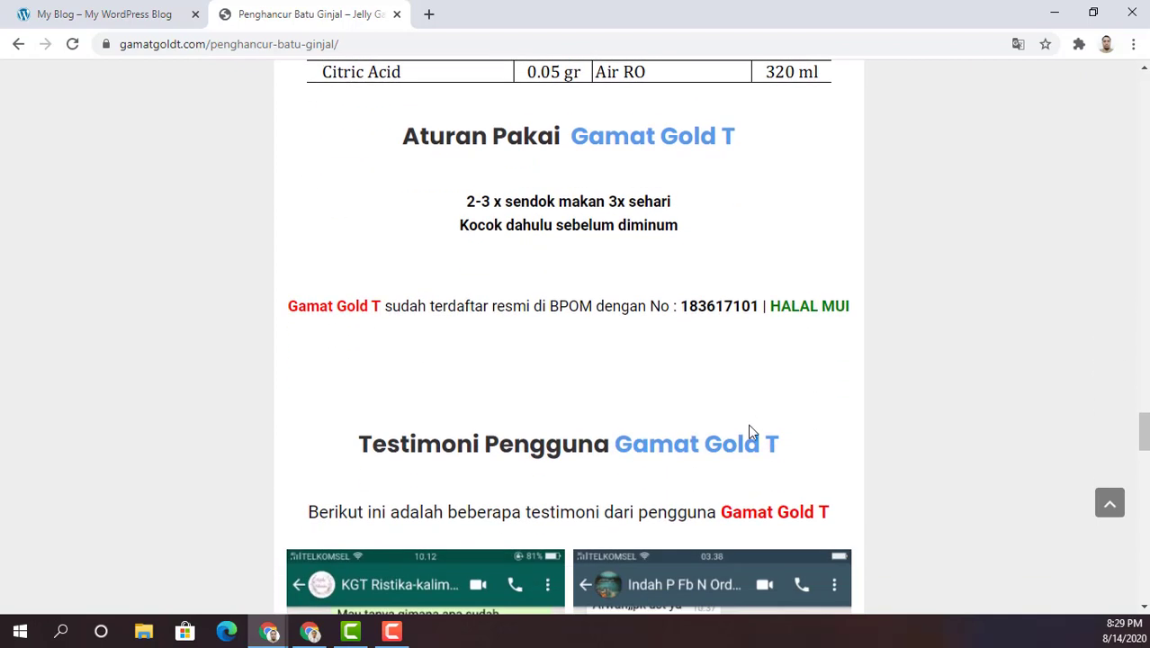
pyautogui.scroll(-2, 642, 396)
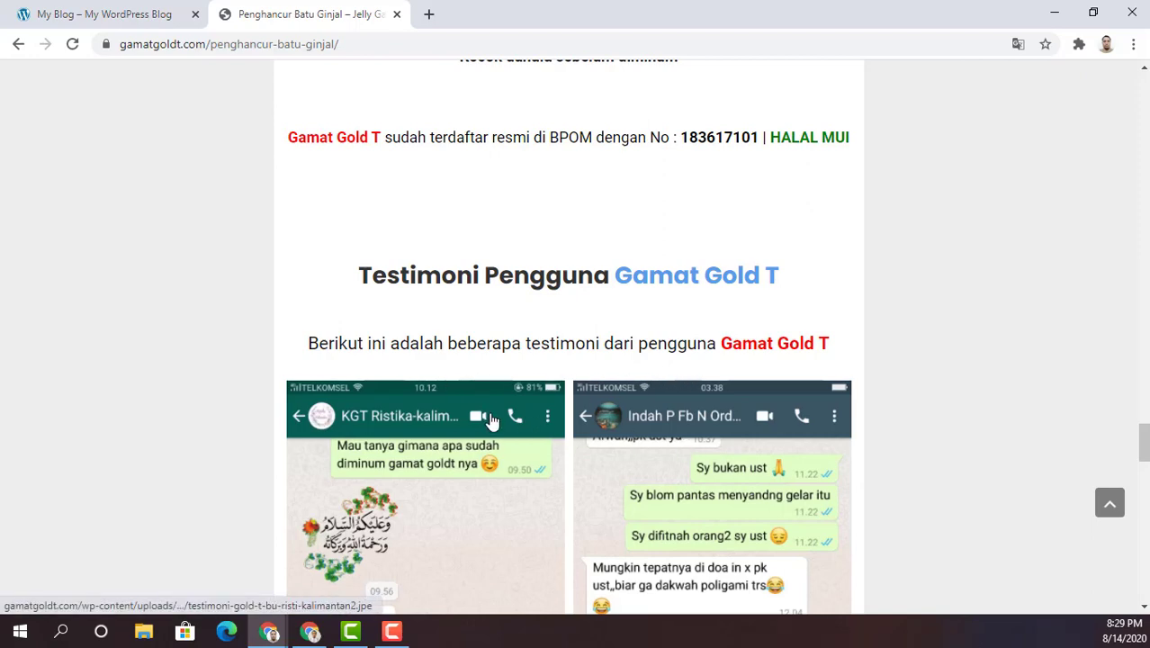
# - Review the customer testimonials, disclaimer, promo pricing, order button and COD payment note down to the page footer
pyautogui.scroll(-13, 491, 421)
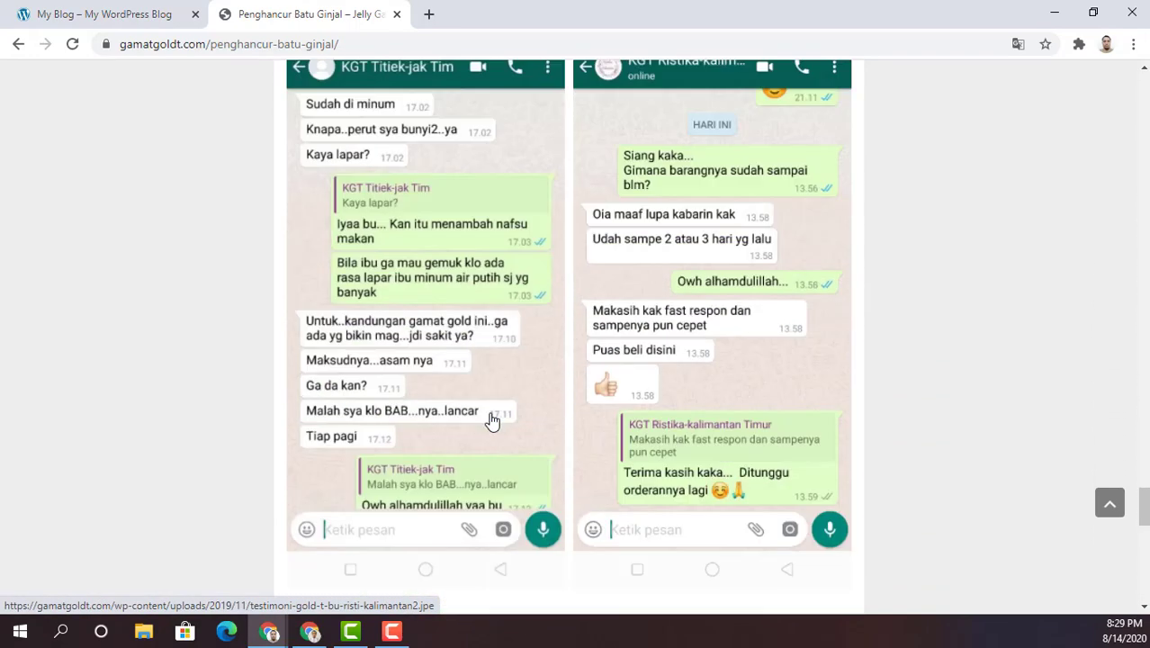
pyautogui.scroll(-3, 491, 421)
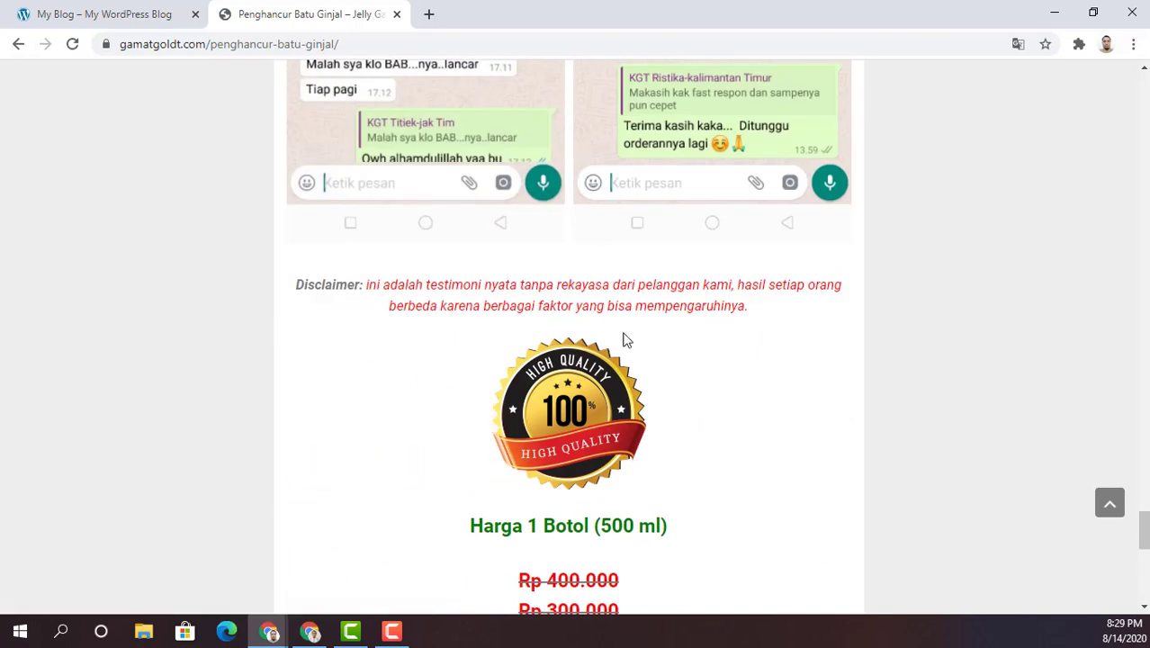
pyautogui.scroll(-2, 544, 477)
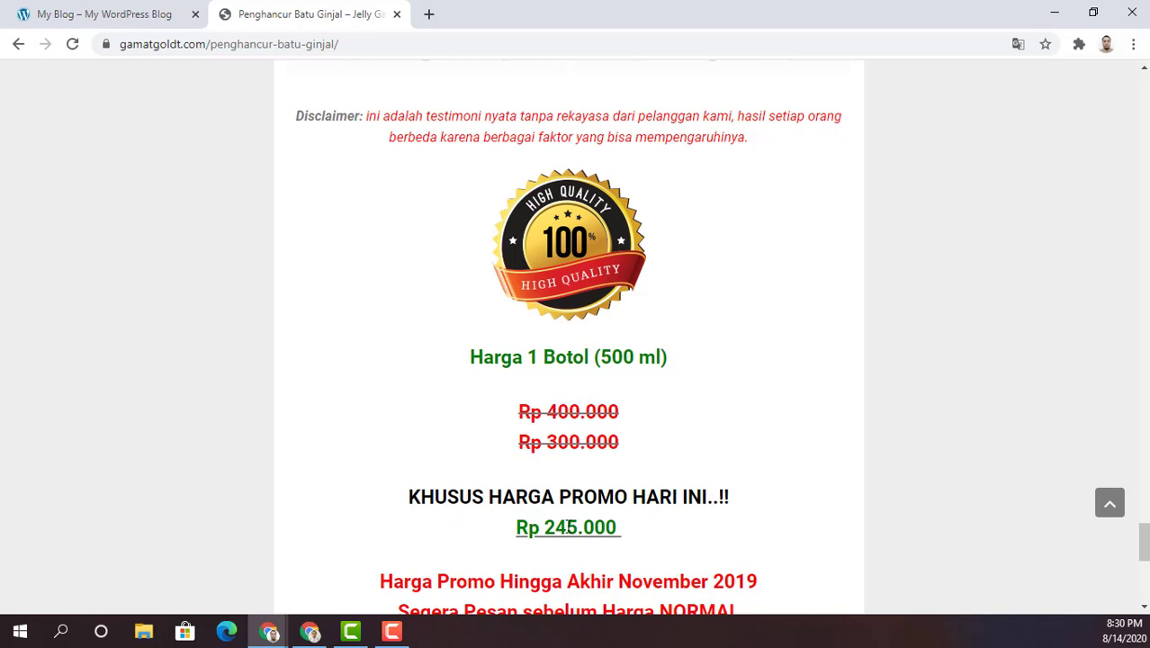
pyautogui.scroll(-2, 646, 526)
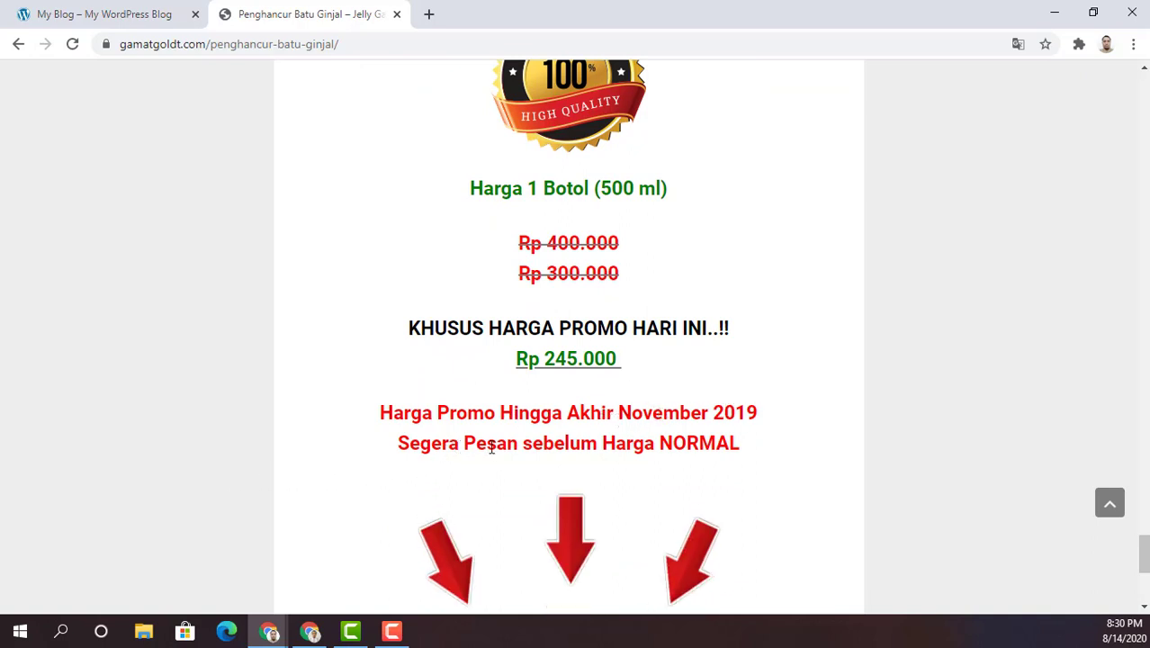
pyautogui.scroll(-3, 714, 453)
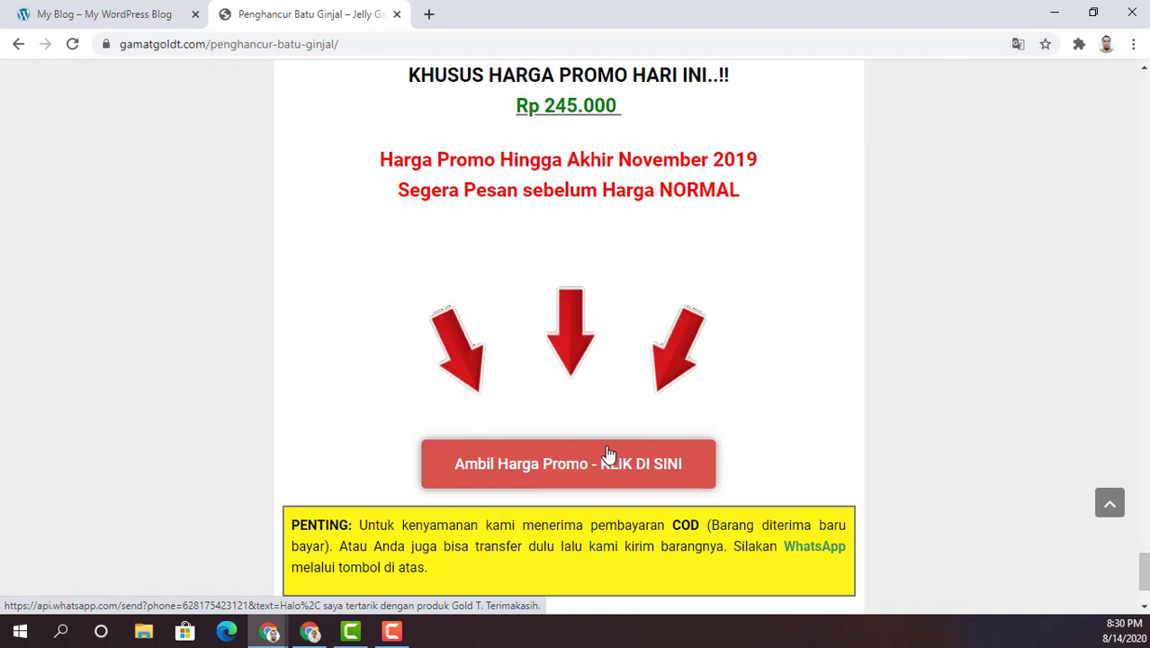
pyautogui.scroll(-2, 606, 454)
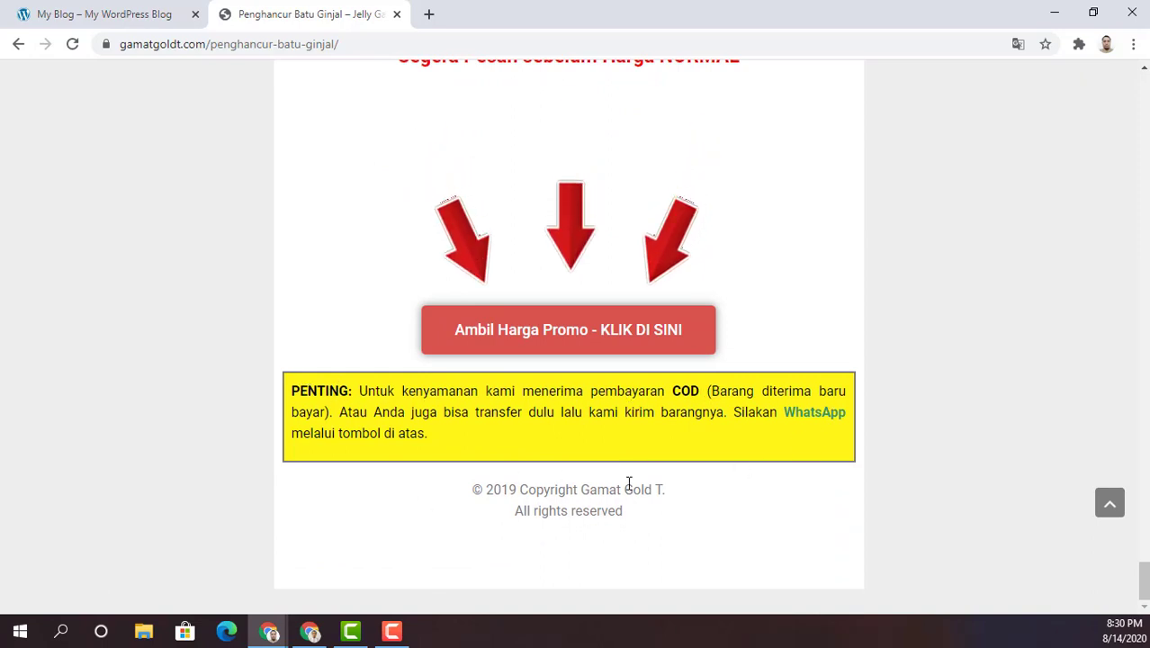
# - Review the whole landing page once more, from the main headline through the product sections to the order button and footer
pyautogui.scroll(4, 647, 509)
pyautogui.scroll(20, 646, 508)
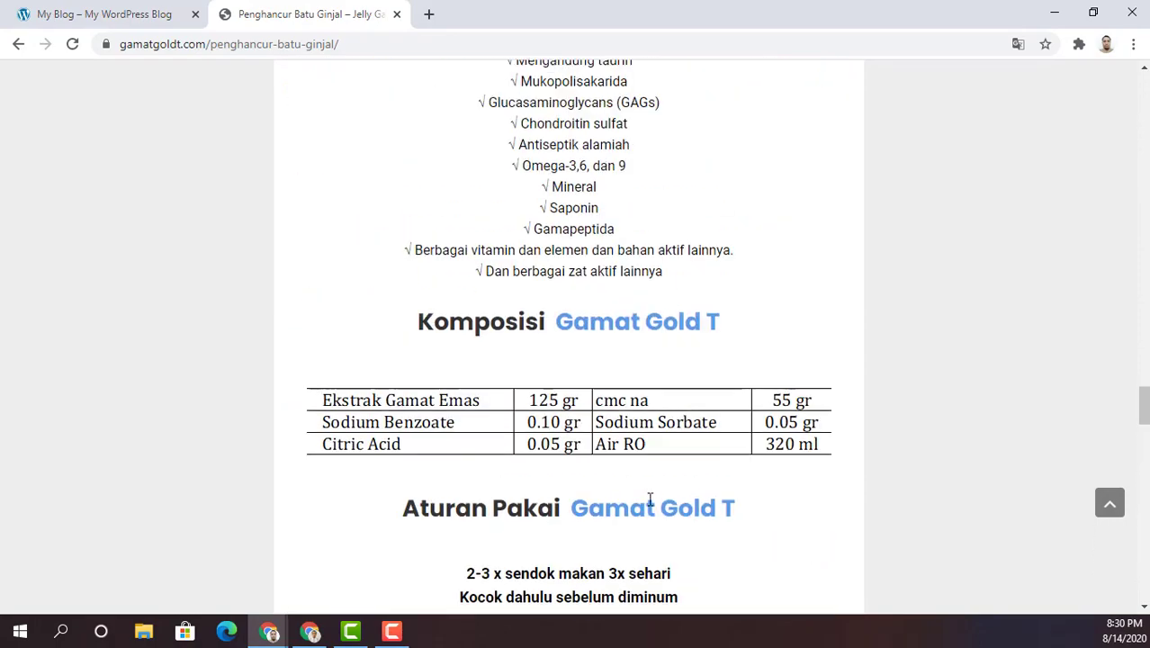
pyautogui.scroll(20, 649, 495)
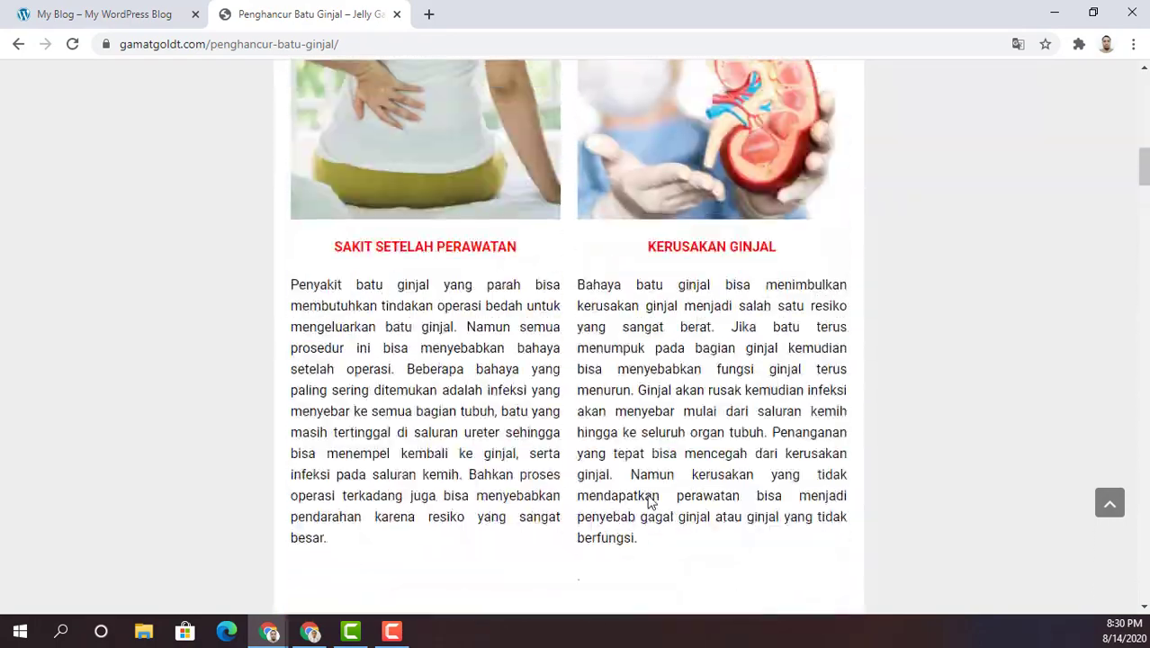
pyautogui.scroll(5, 649, 495)
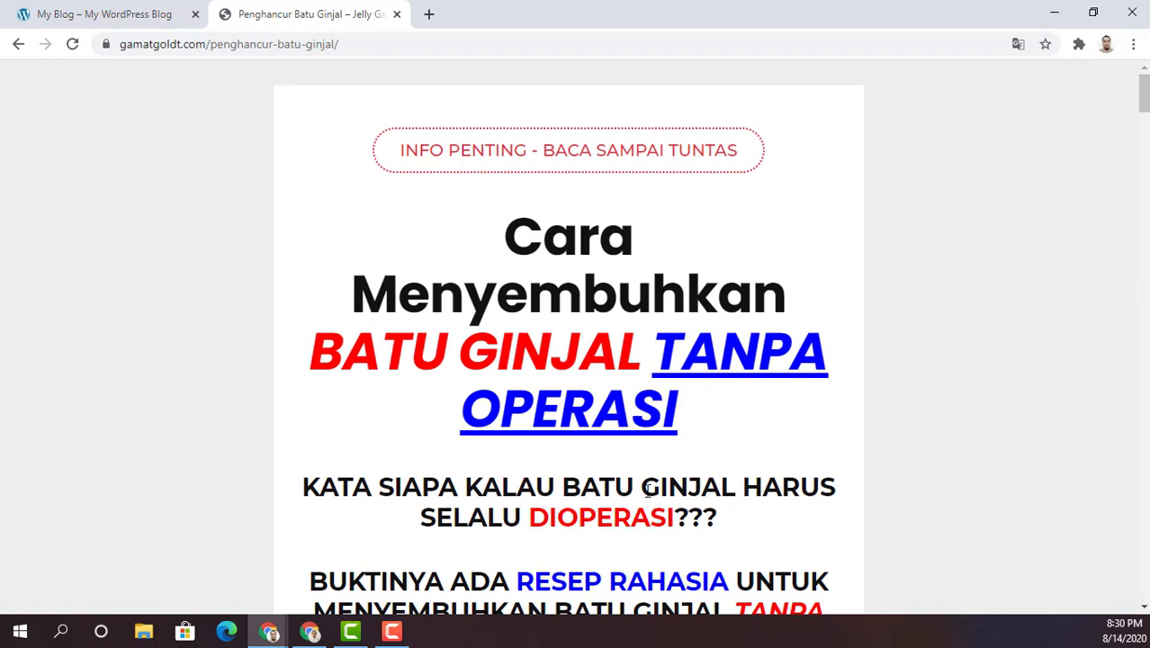
pyautogui.scroll(-2, 688, 464)
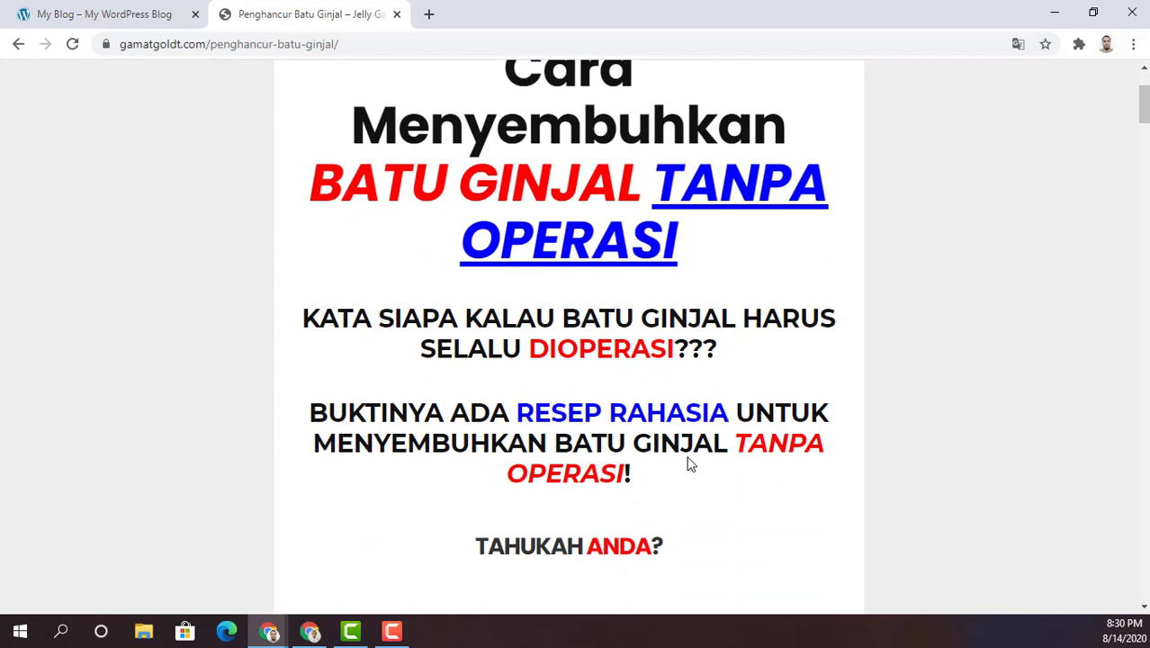
pyautogui.scroll(2, 688, 464)
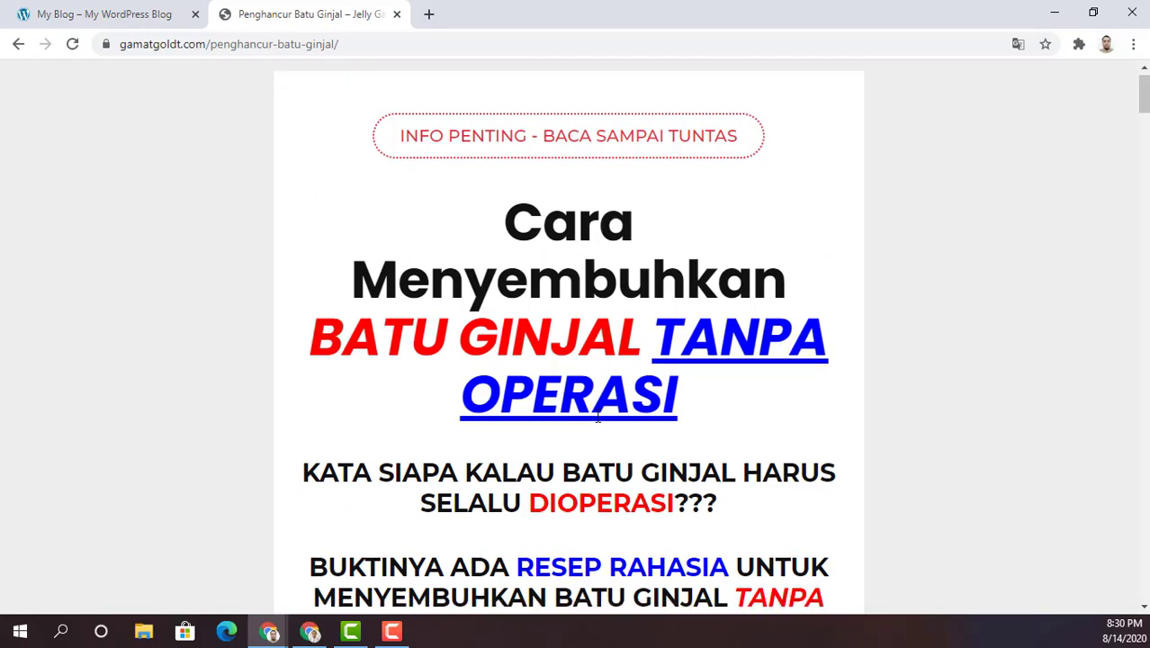
pyautogui.scroll(-20, 596, 418)
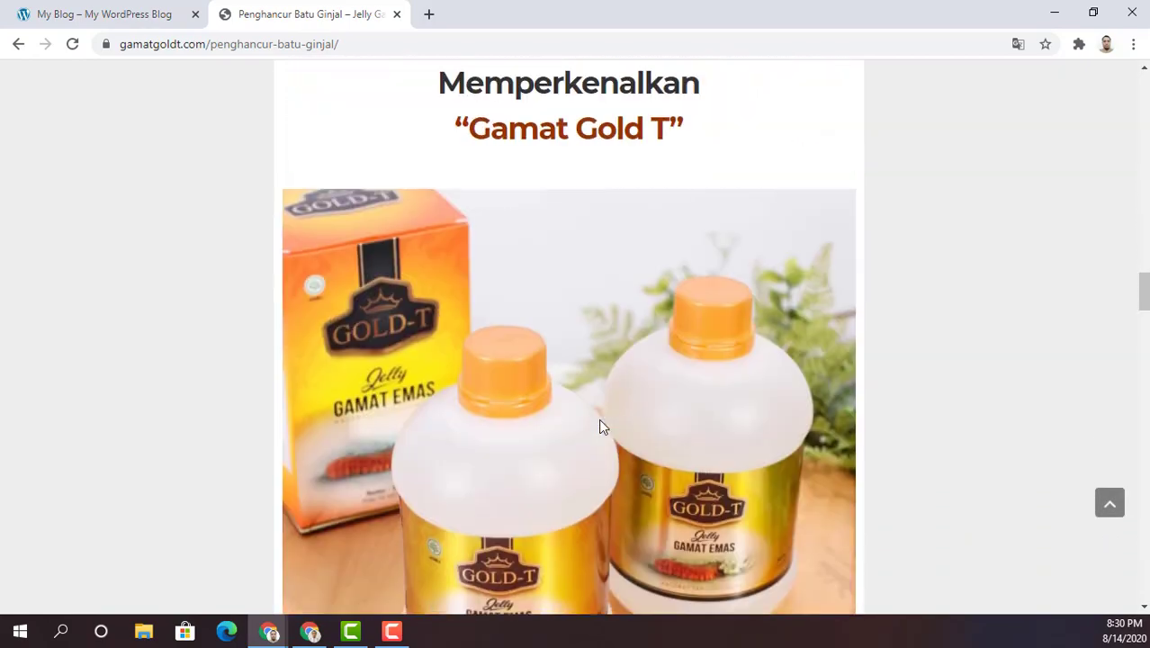
pyautogui.scroll(-10, 603, 426)
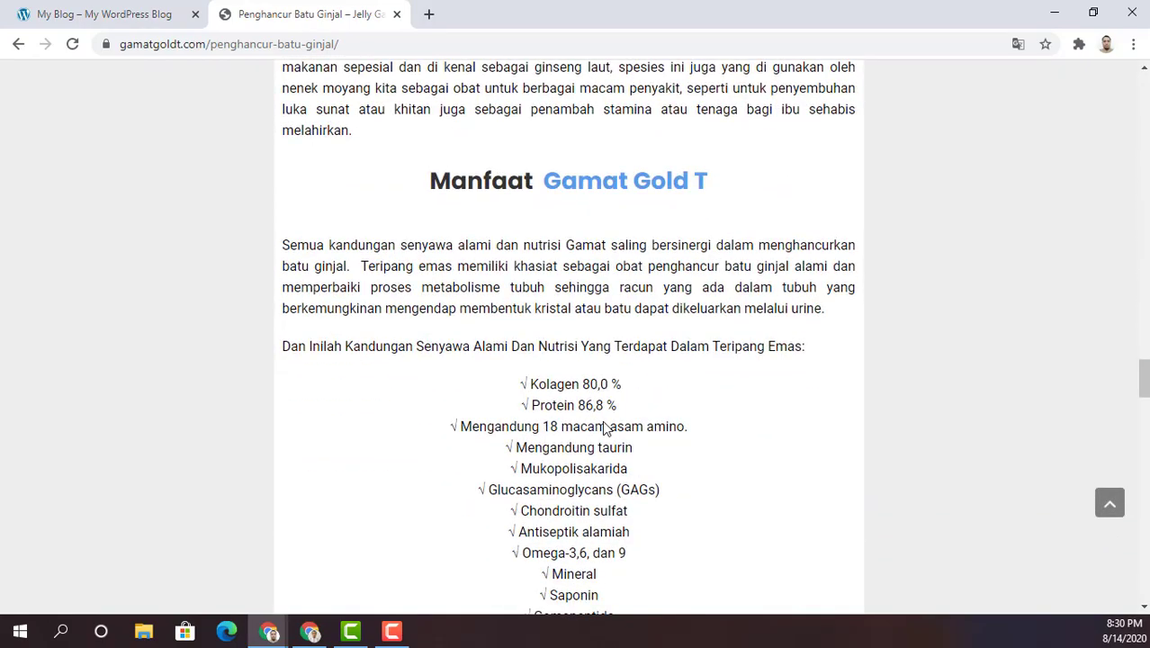
pyautogui.scroll(4, 604, 419)
pyautogui.scroll(-20, 605, 418)
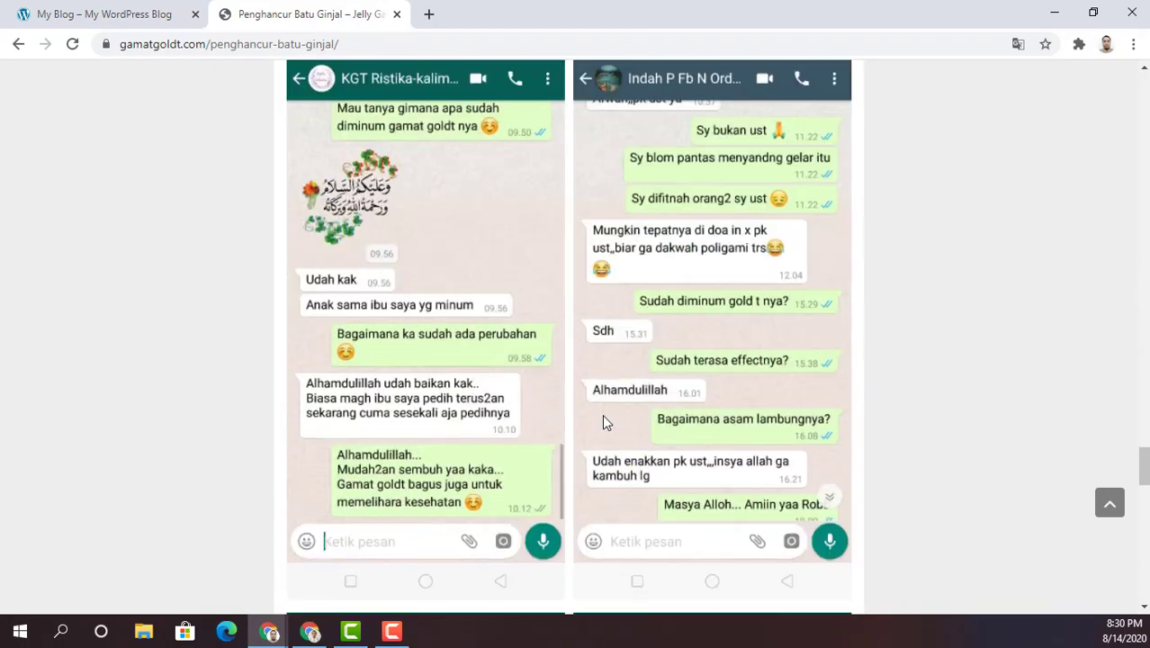
pyautogui.scroll(-10, 605, 421)
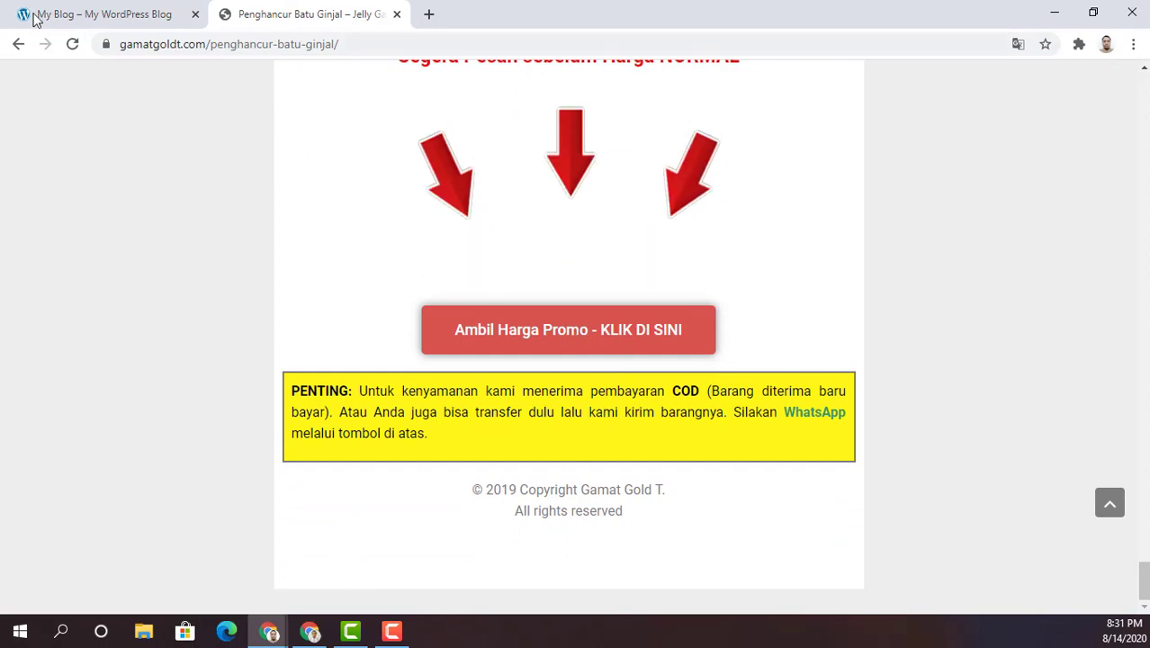
# - Switch to the My Blog site and open its WordPress admin at dianshop.epizy.com/wp-admin
pyautogui.click(74, 22)
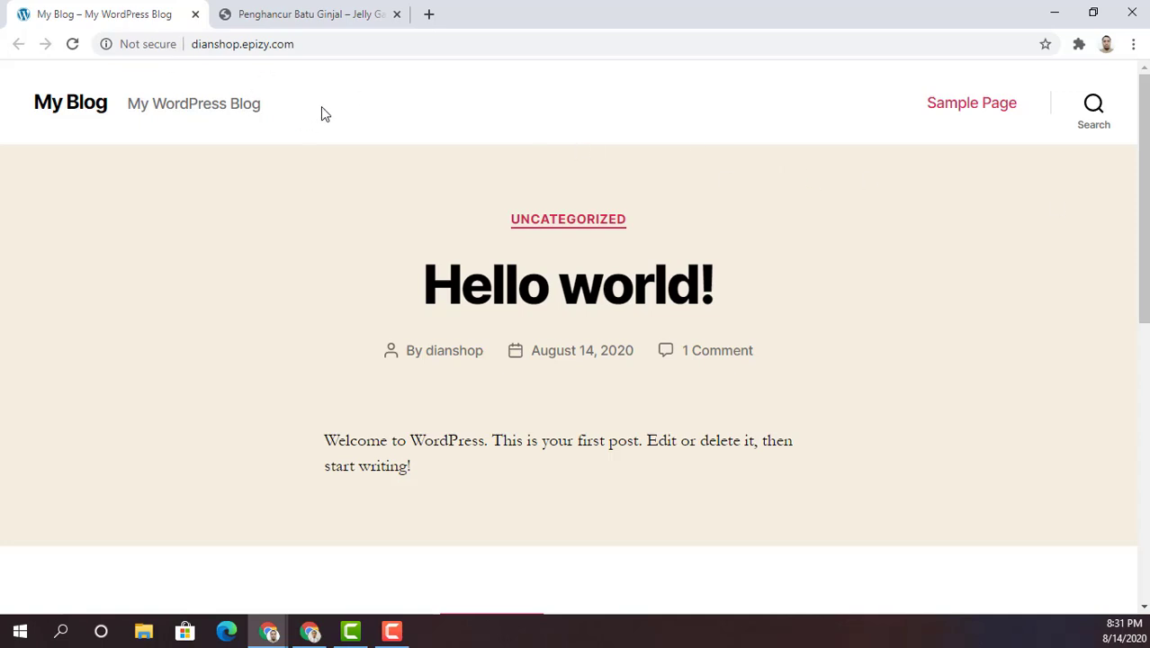
pyautogui.click(449, 44)
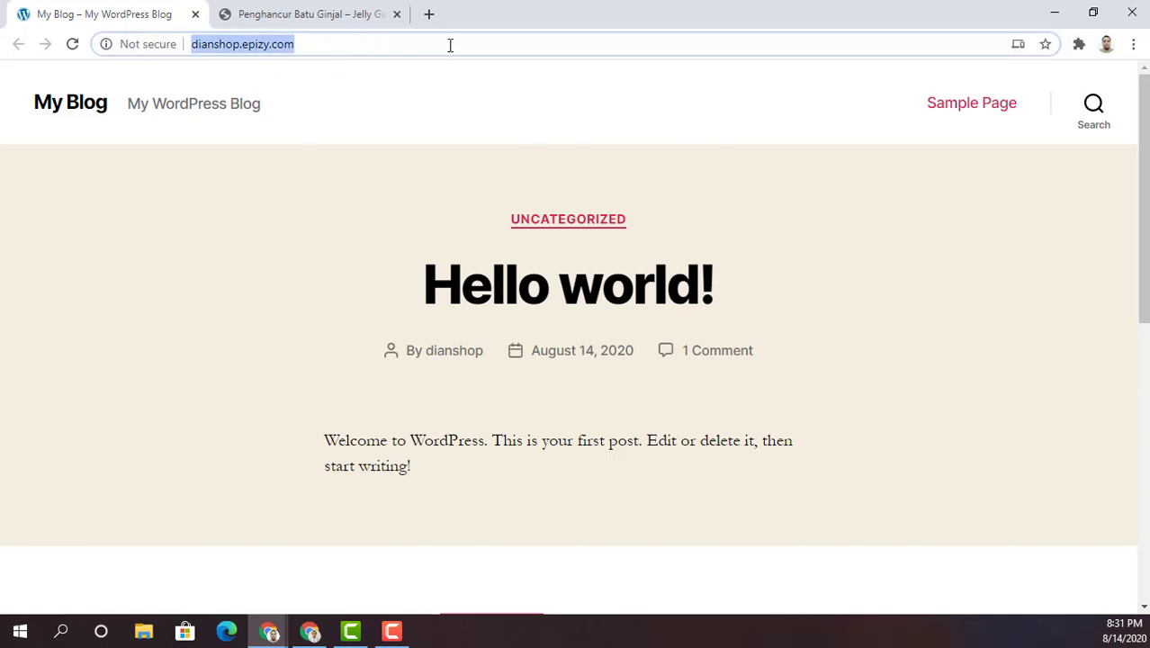
pyautogui.click(450, 44)
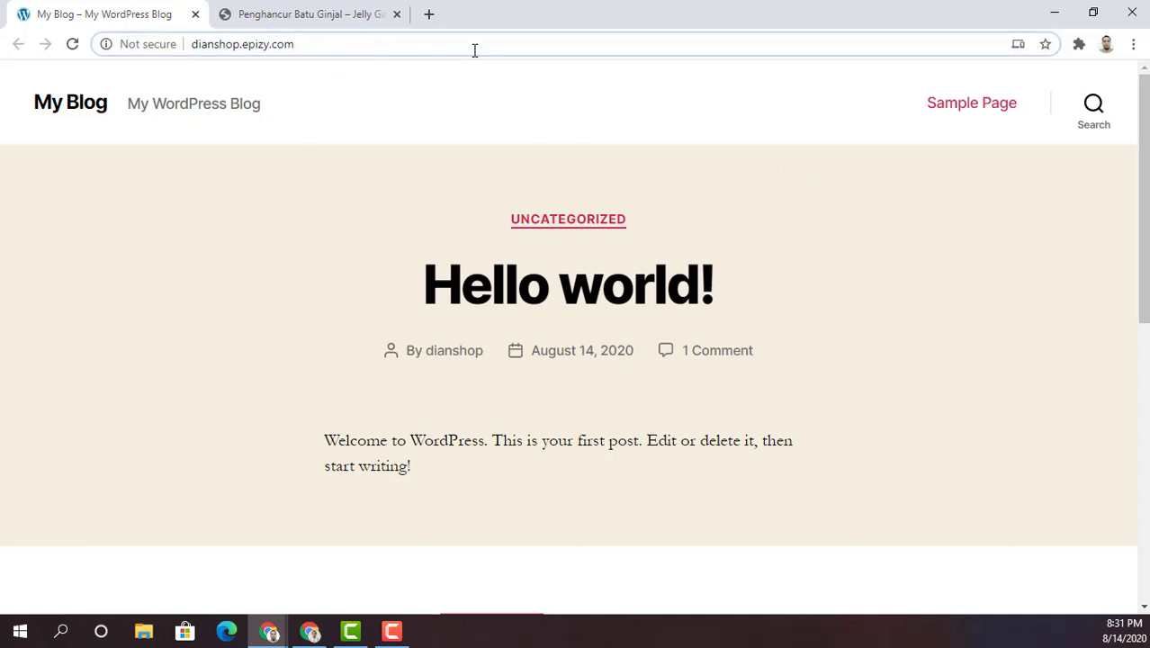
pyautogui.write('/wp-a')
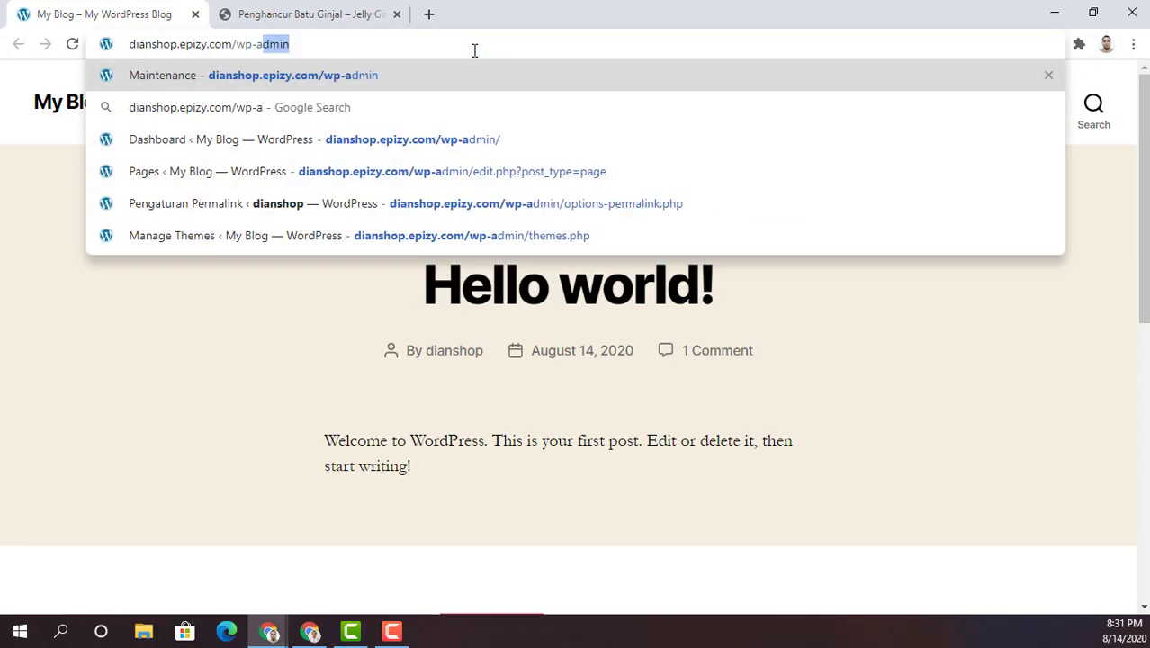
pyautogui.press('Return')
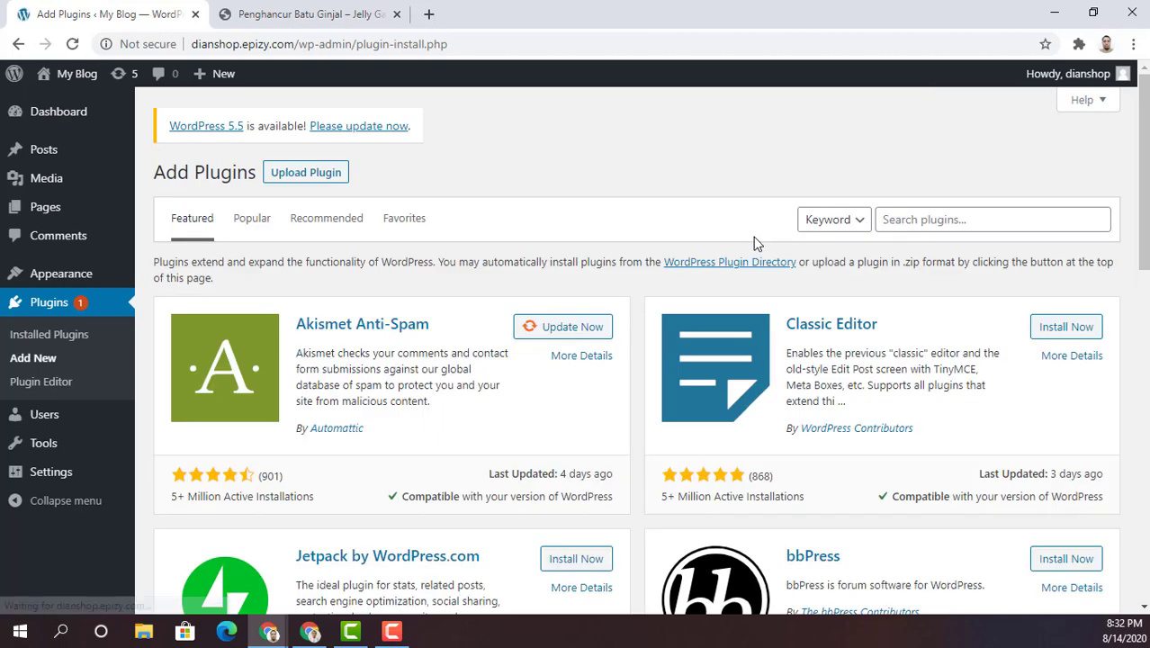
# - Search the WordPress plugin directory for "elementor"
pyautogui.click(928, 218)
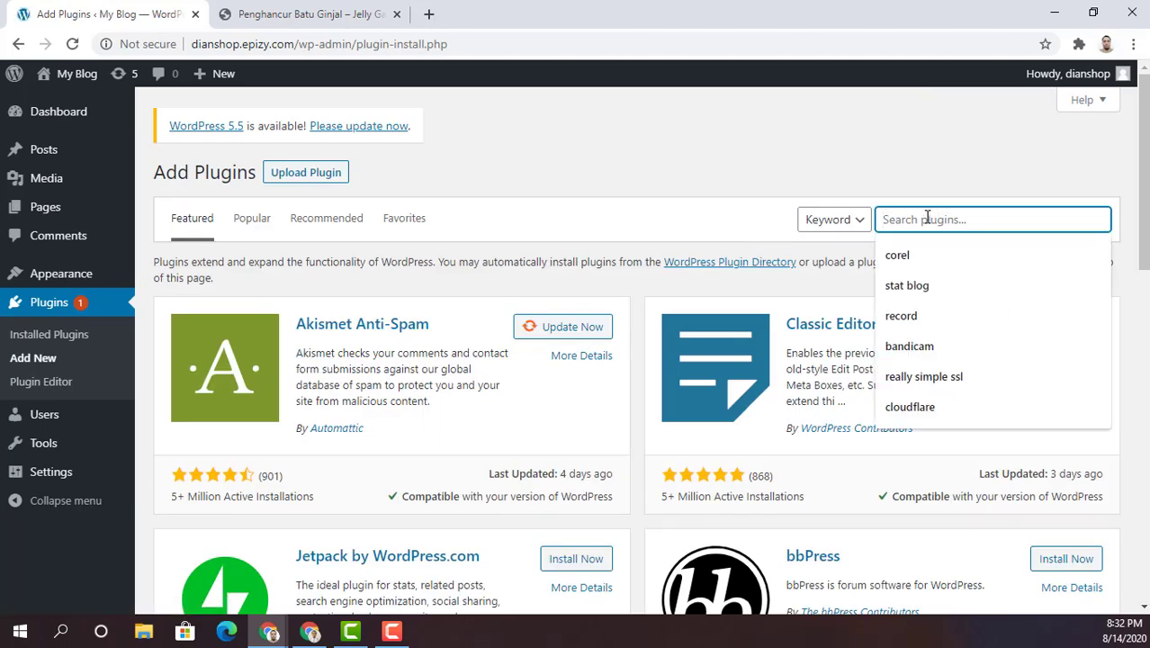
pyautogui.write('elemtor')
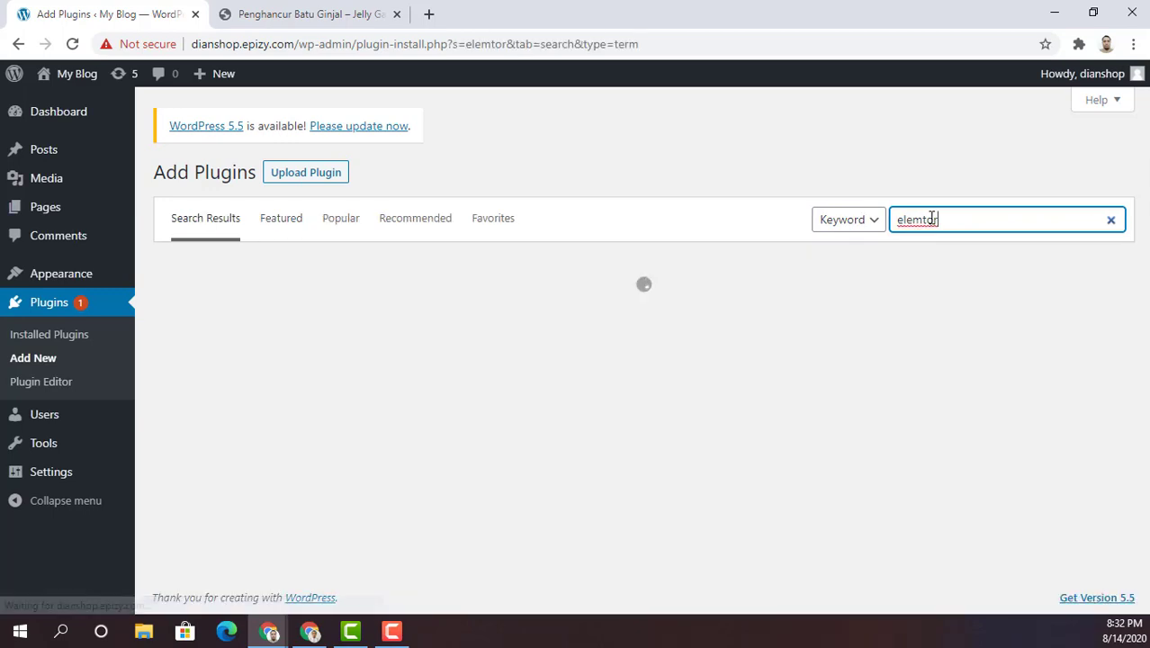
pyautogui.press('BackSpace')
pyautogui.press('BackSpace')
pyautogui.press('BackSpace')
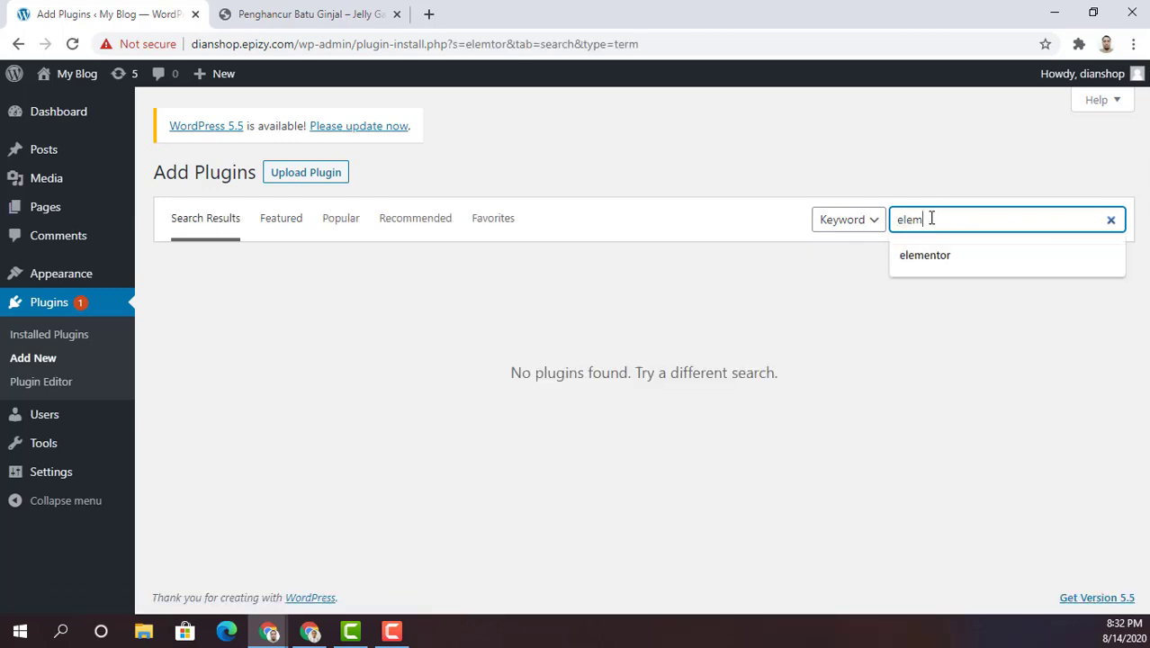
pyautogui.press('Down')
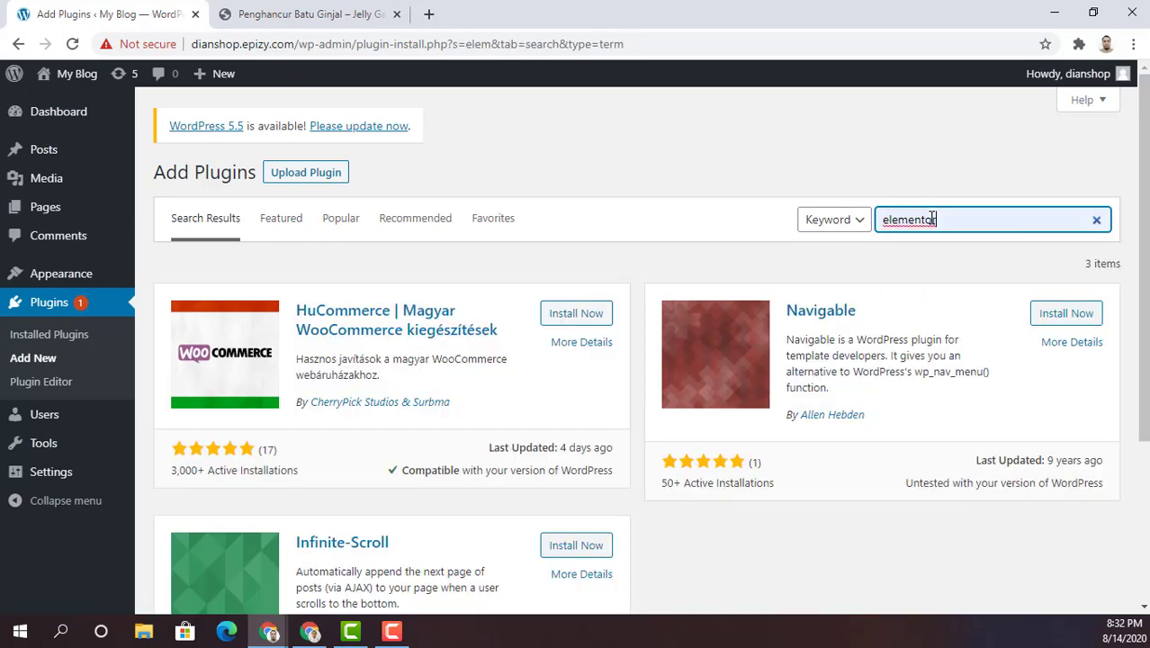
pyautogui.press('Return')
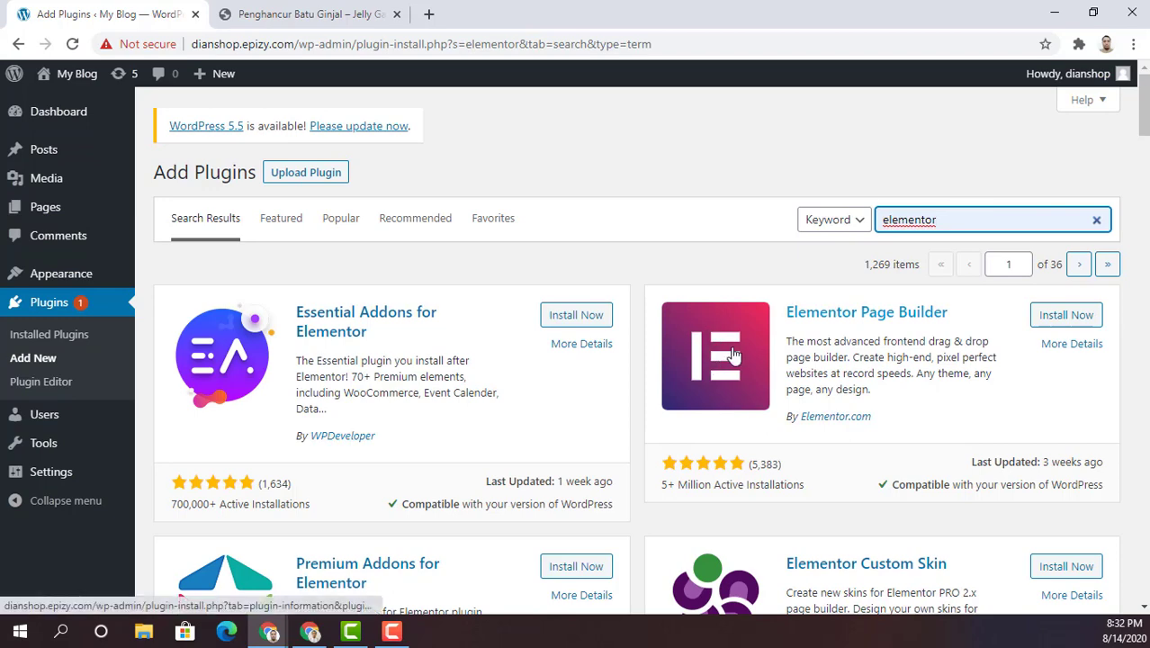
# - Install the Elementor Page Builder plugin and activate it
pyautogui.click(1069, 317)
pyautogui.scroll(-2, 1022, 378)
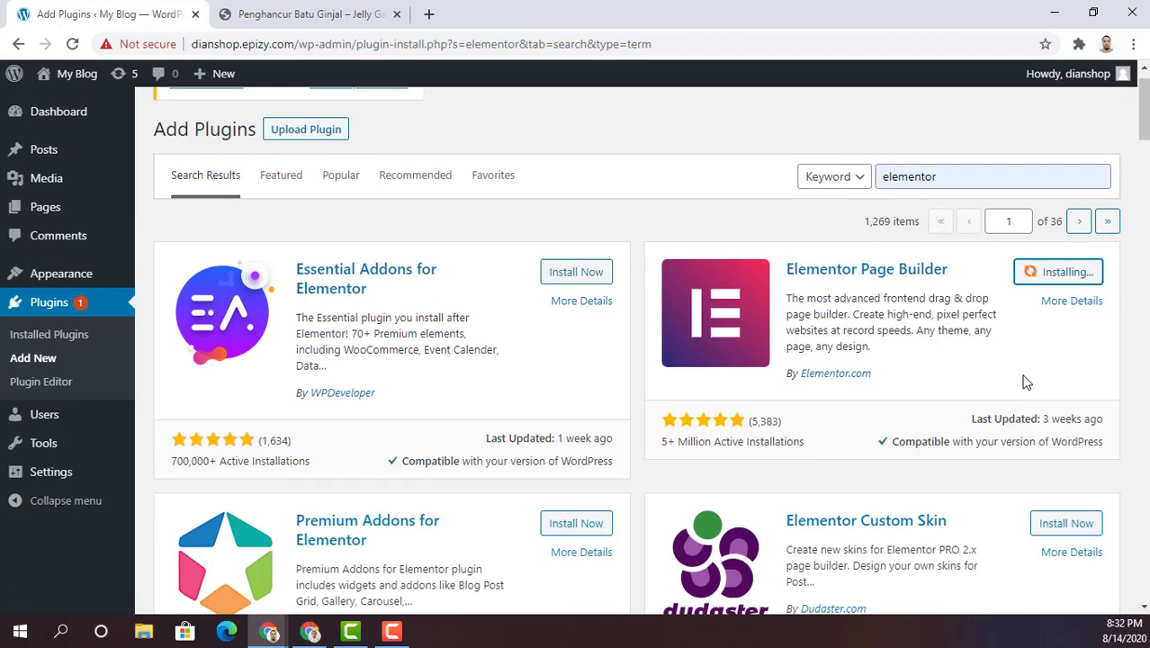
pyautogui.scroll(-3, 1026, 372)
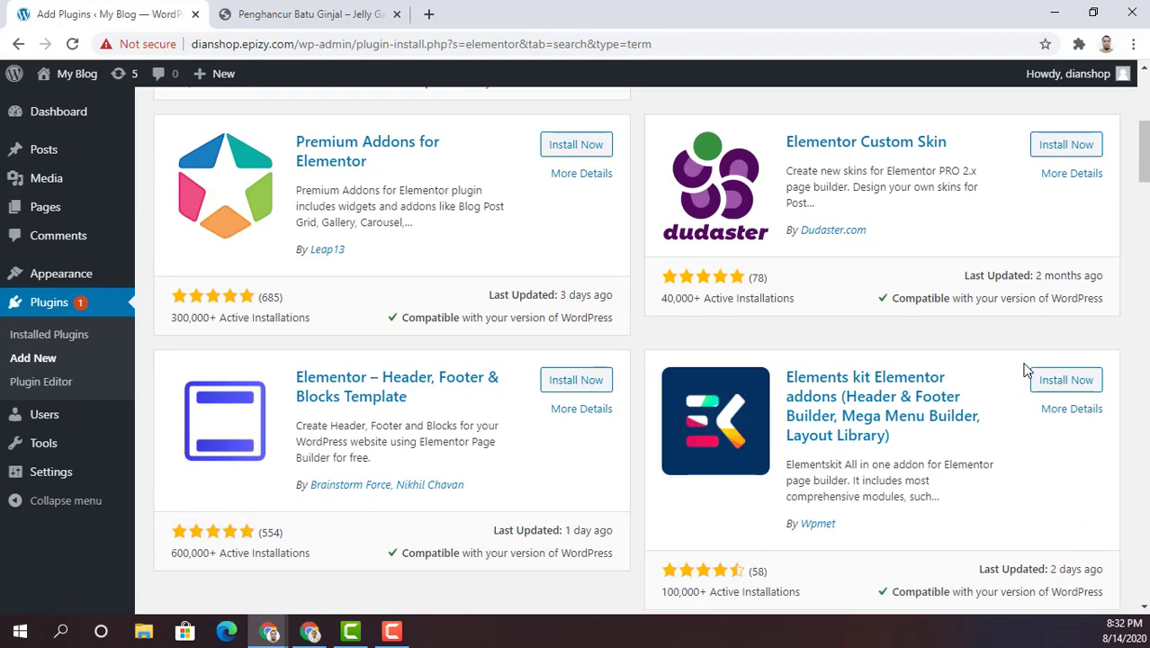
pyautogui.scroll(5, 1026, 367)
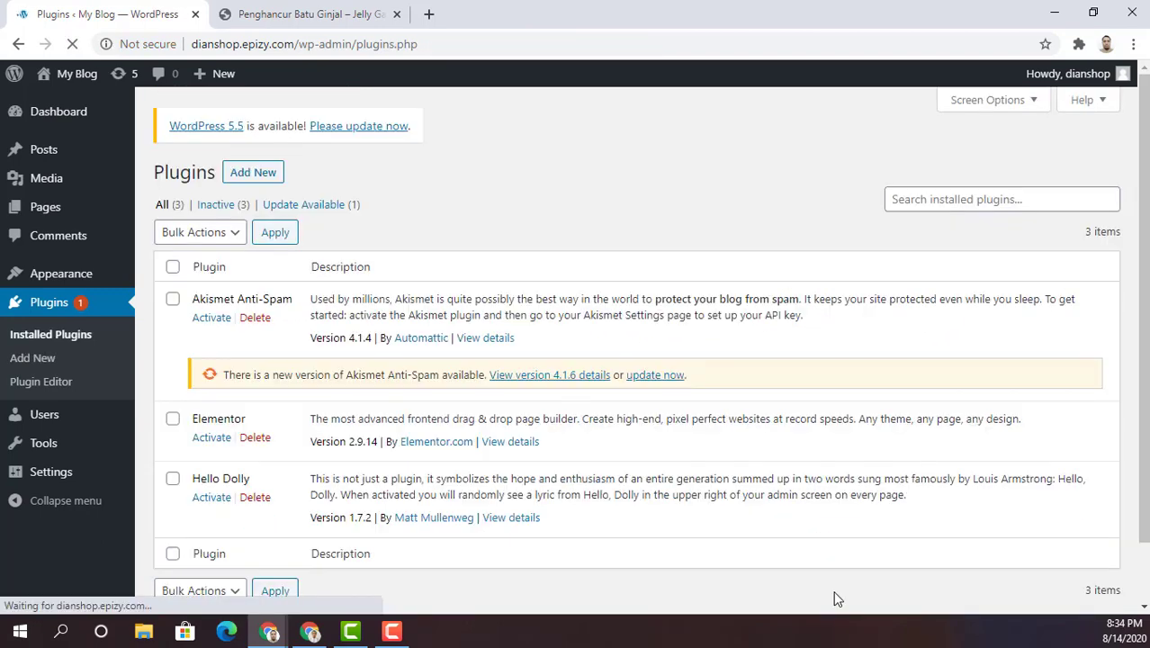
pyautogui.scroll(-2, 834, 560)
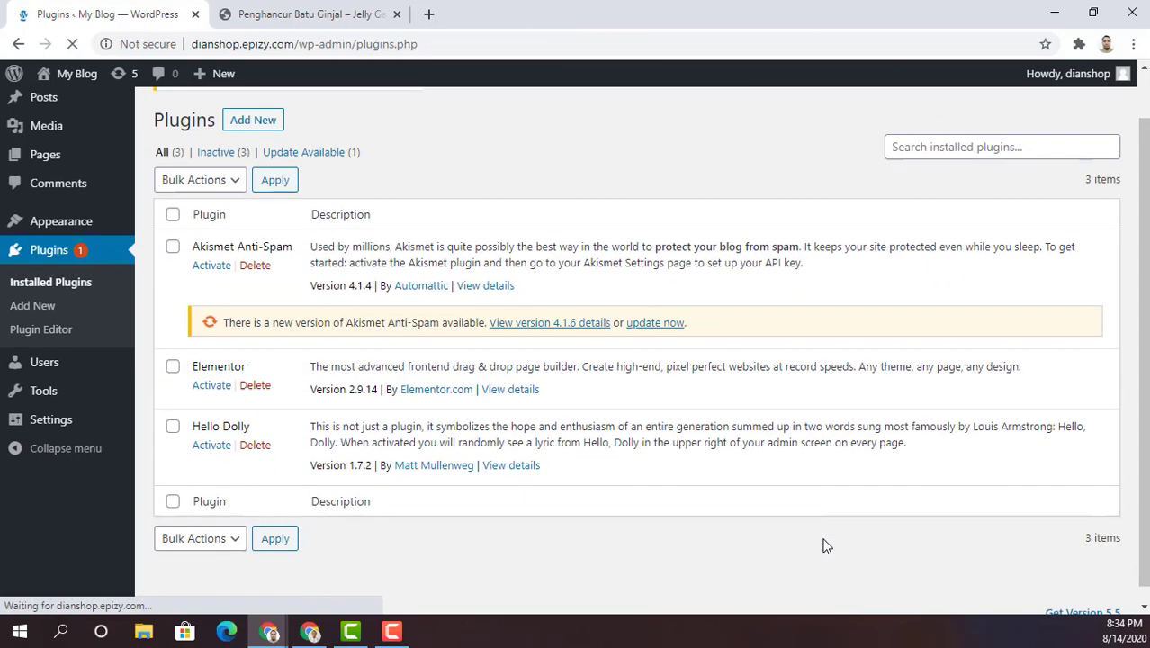
pyautogui.click(213, 378)
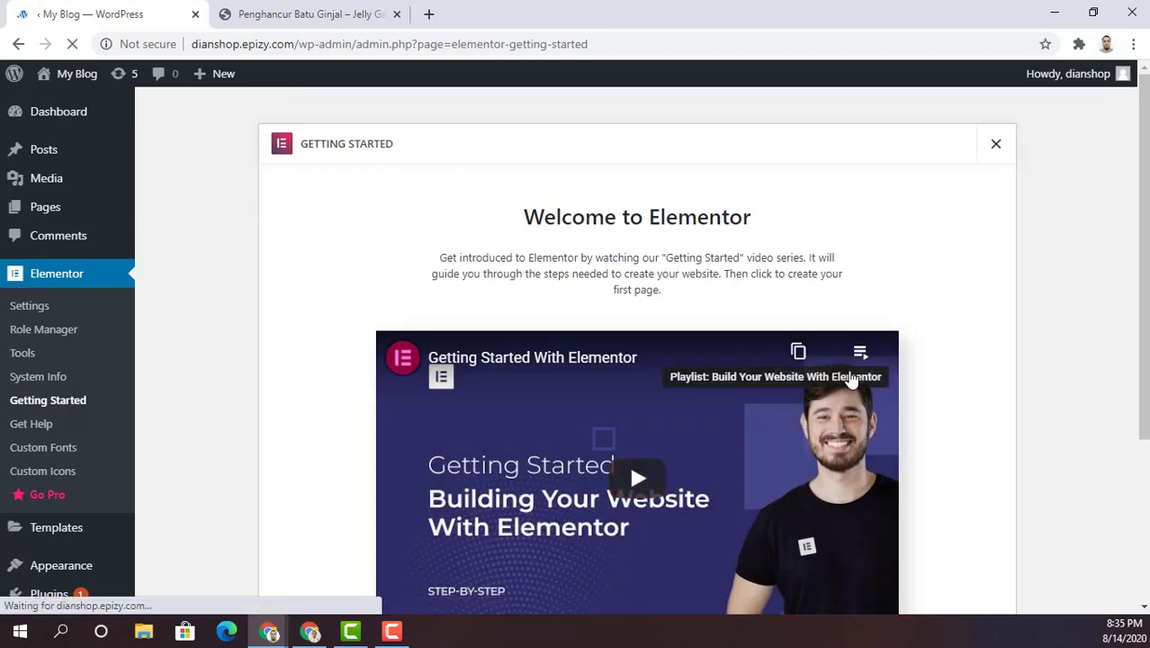
pyautogui.scroll(-3, 628, 460)
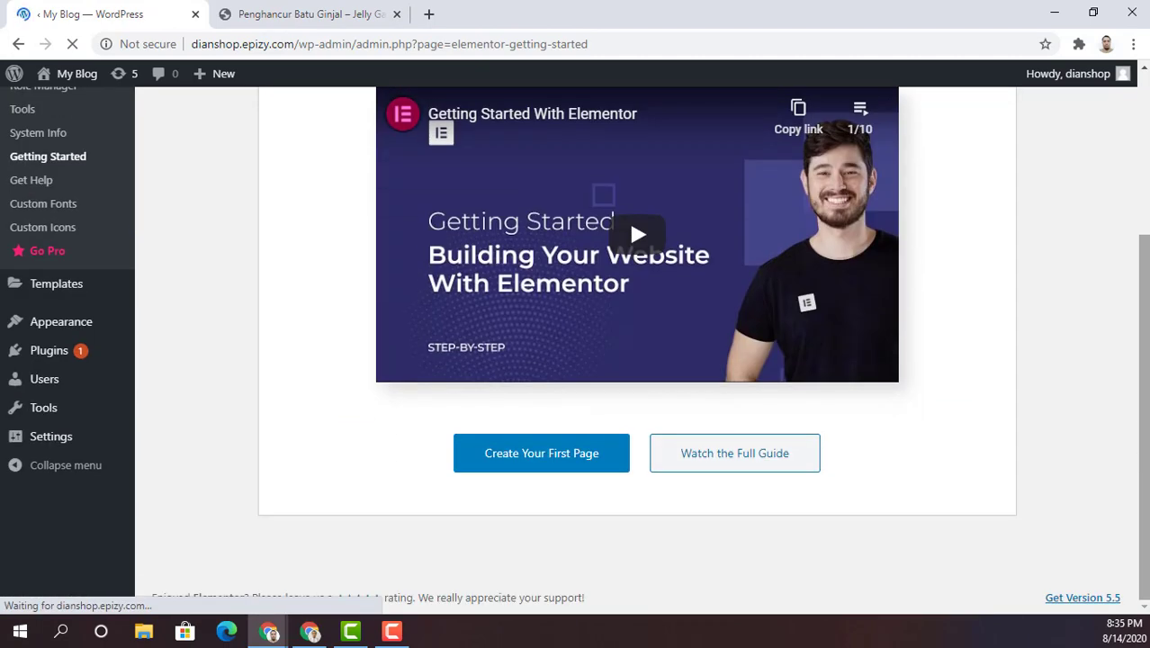
pyautogui.scroll(3, 1143, 417)
pyautogui.scroll(-3, 1142, 417)
pyautogui.scroll(3, 1140, 417)
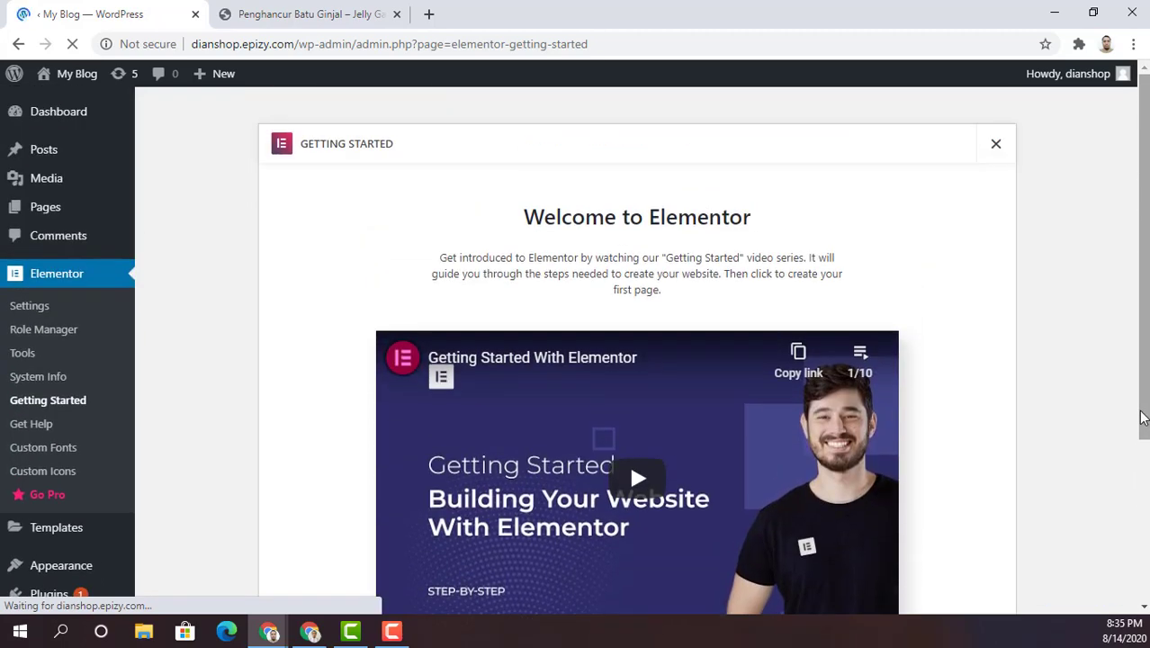
pyautogui.scroll(-3, 1140, 417)
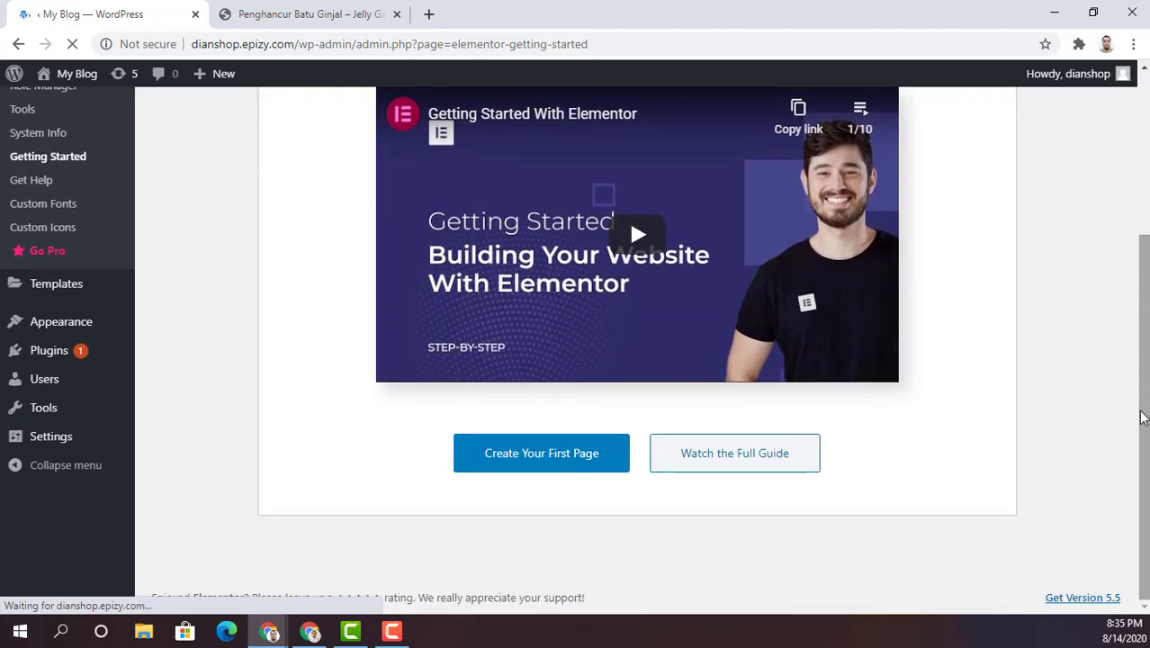
pyautogui.scroll(3, 1141, 417)
pyautogui.scroll(-3, 1141, 417)
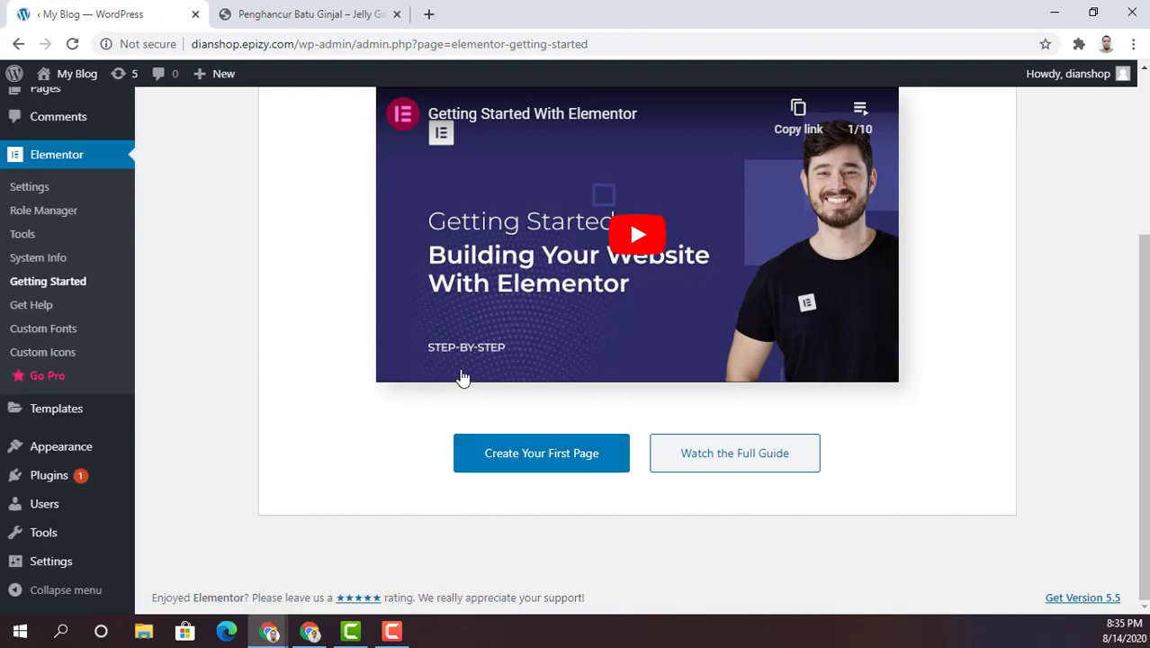
pyautogui.scroll(2, 358, 396)
pyautogui.scroll(-1, 358, 394)
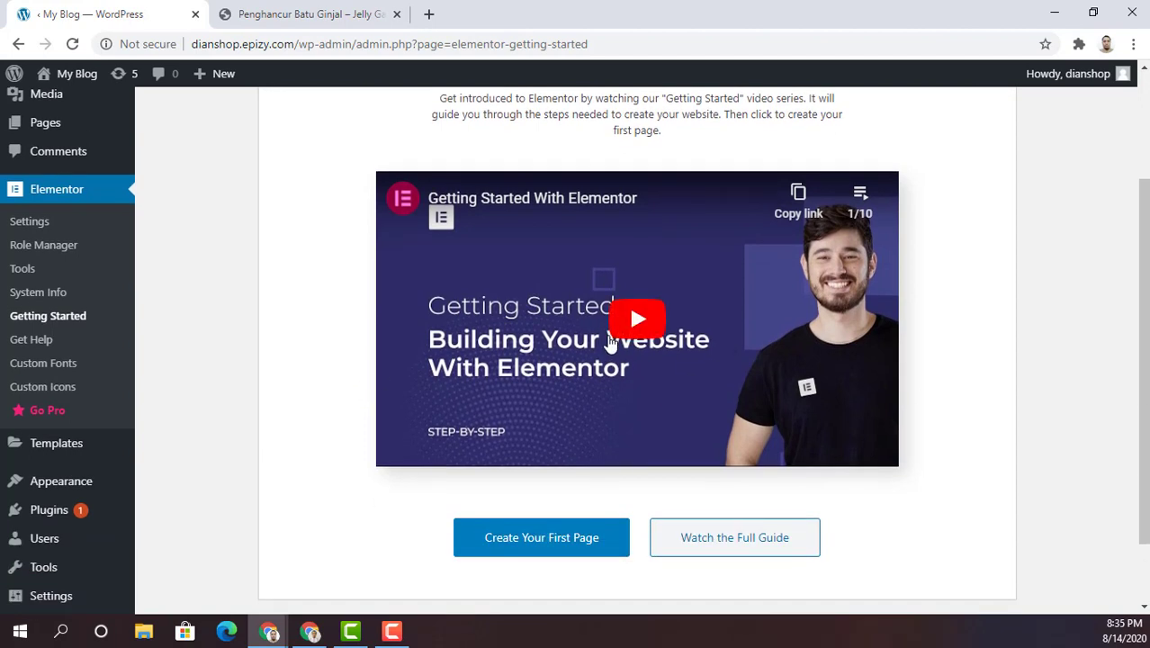
# - Create the first Elementor page and look through the widgets available in the editor
pyautogui.scroll(-1, 387, 360)
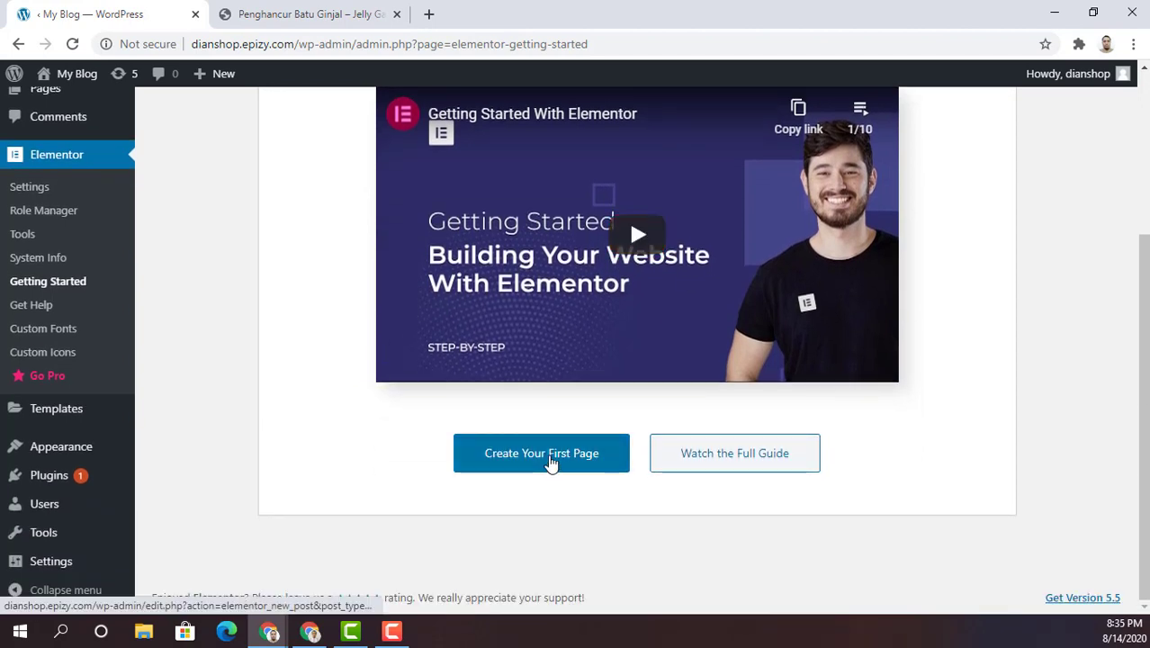
pyautogui.click(599, 472)
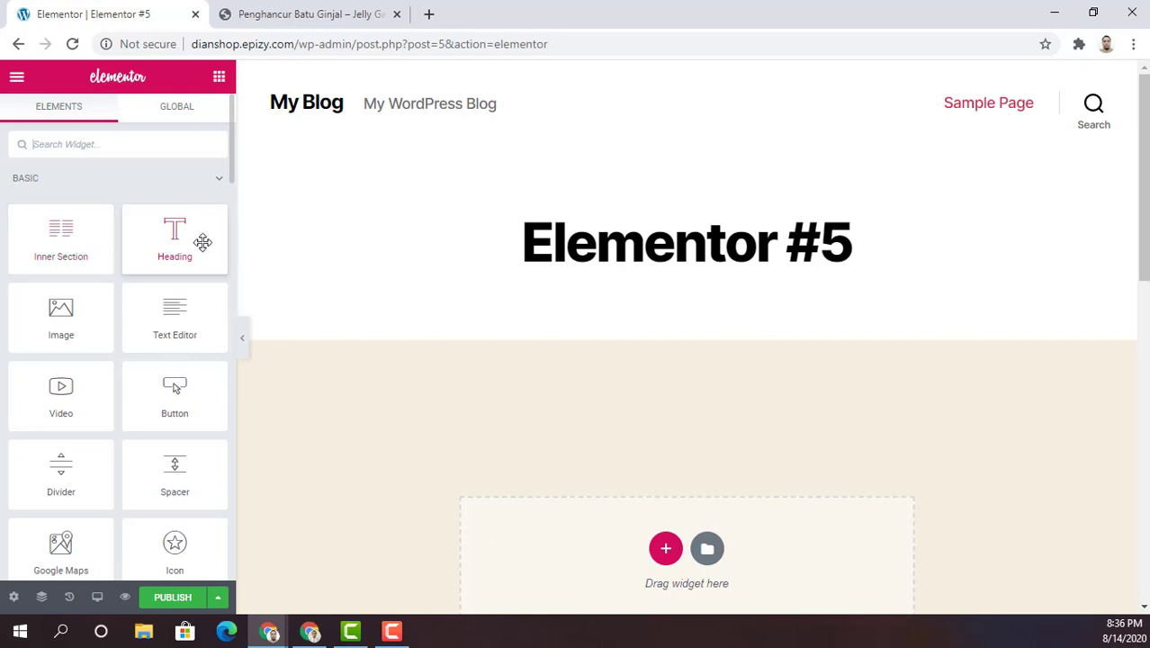
pyautogui.scroll(-3, 64, 393)
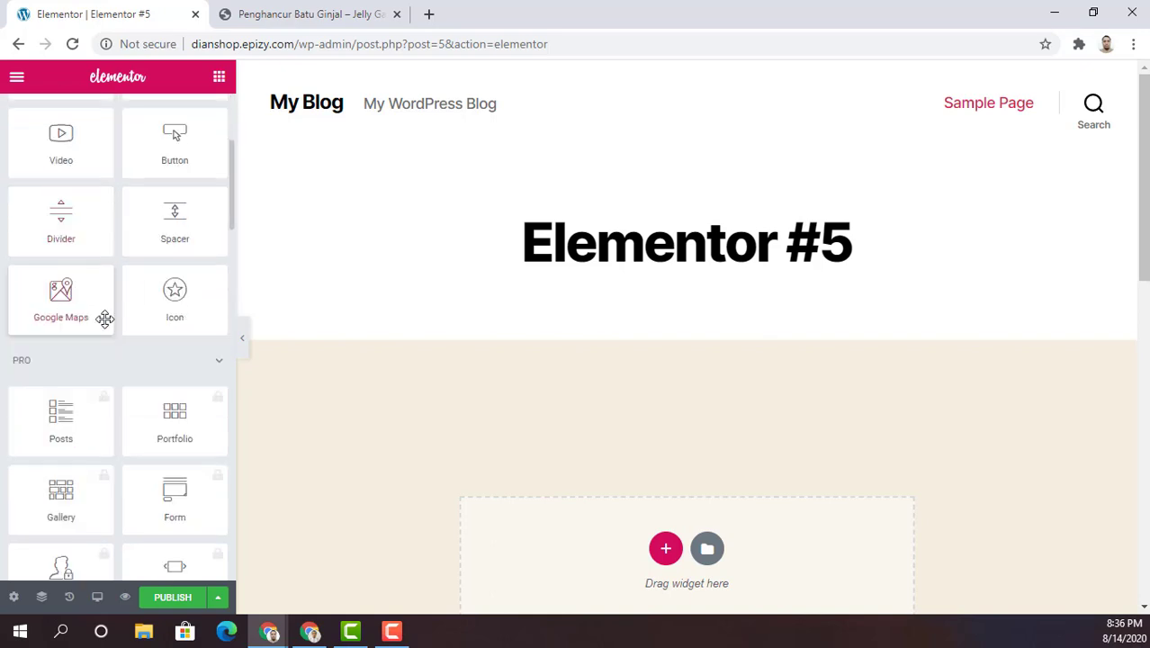
pyautogui.scroll(-15, 104, 317)
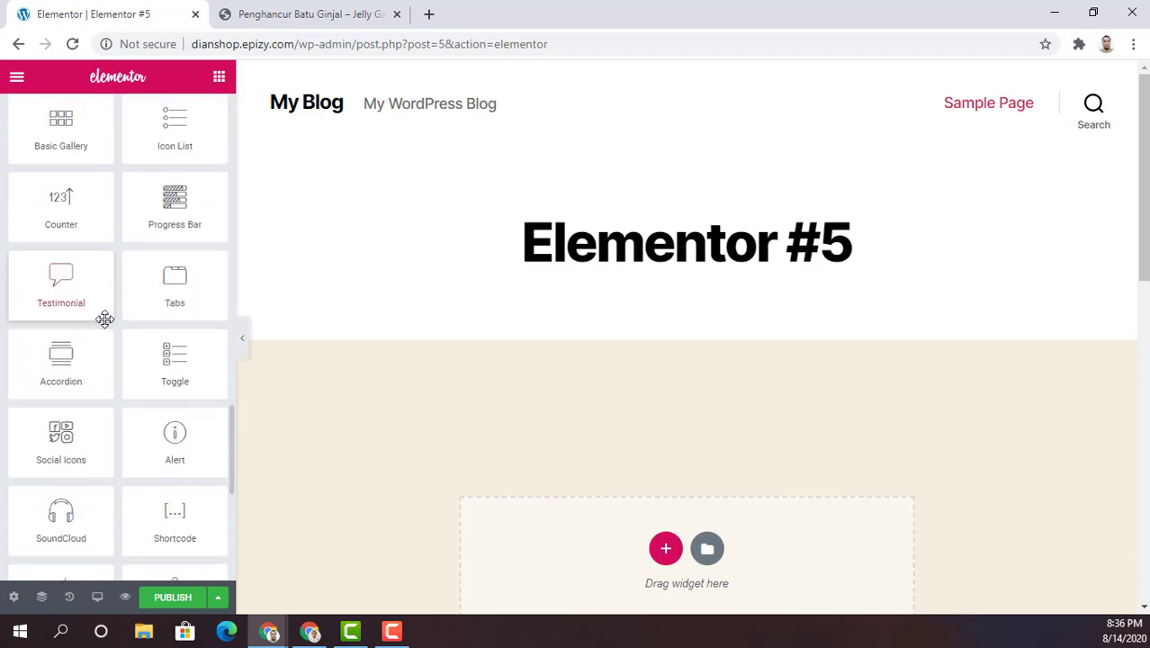
pyautogui.scroll(-5, 104, 317)
pyautogui.scroll(20, 104, 317)
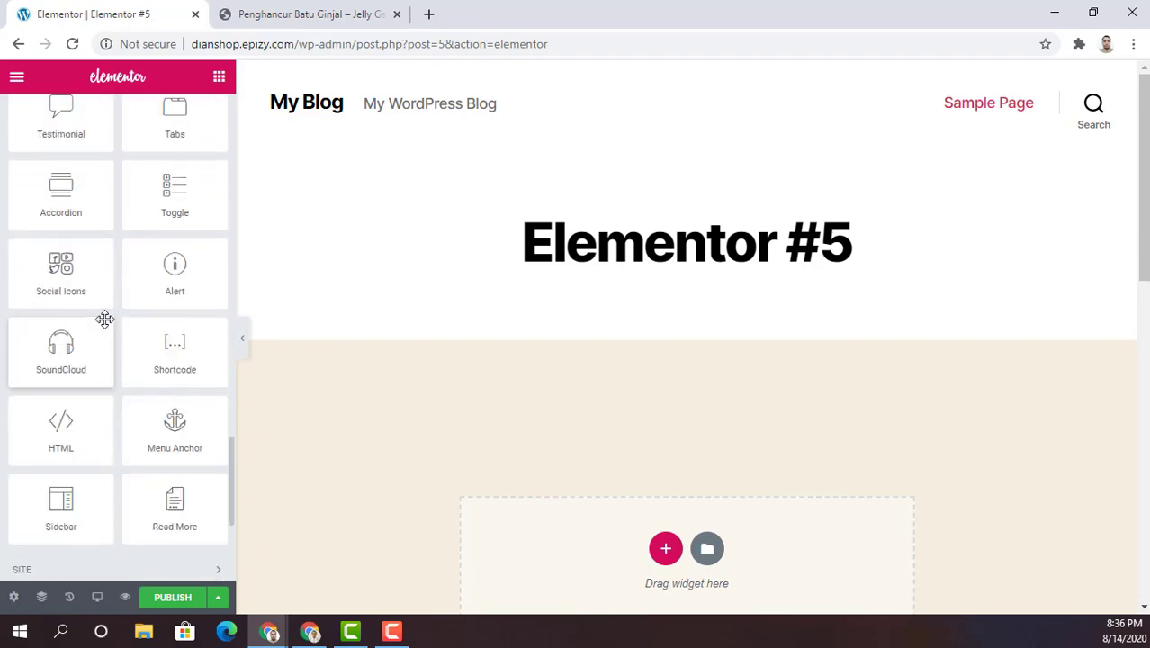
pyautogui.scroll(5, 106, 317)
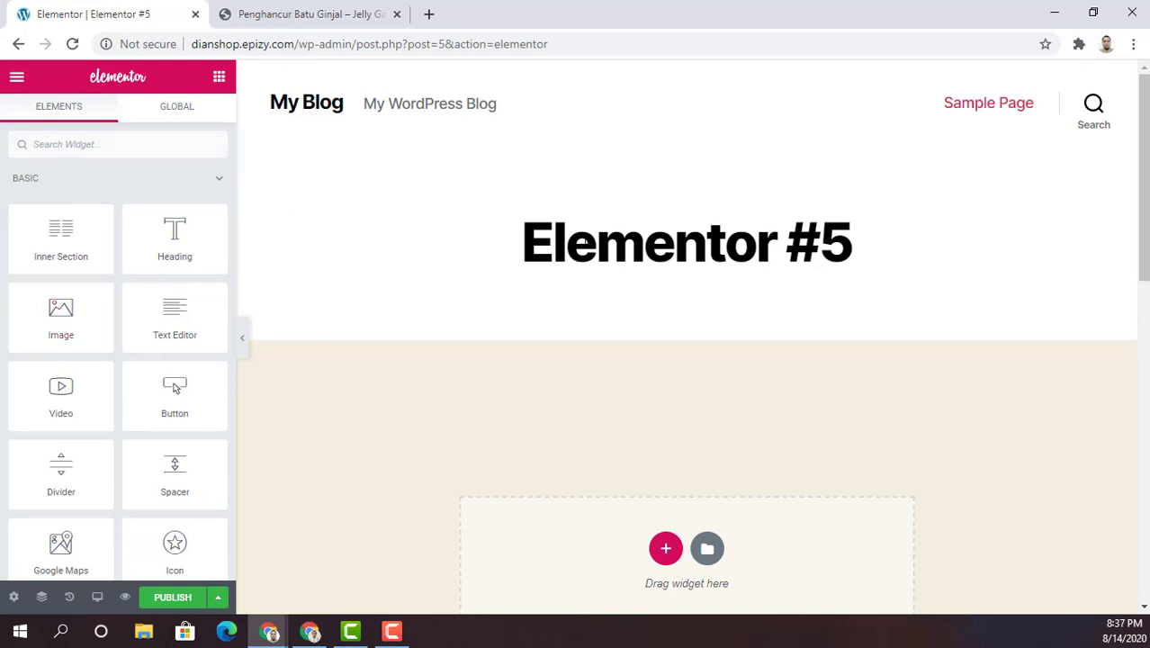
# - Set the page title to "Sembuh dari Batu Ginjal" in the post settings
pyautogui.doubleClick(585, 239)
pyautogui.click(17, 600)
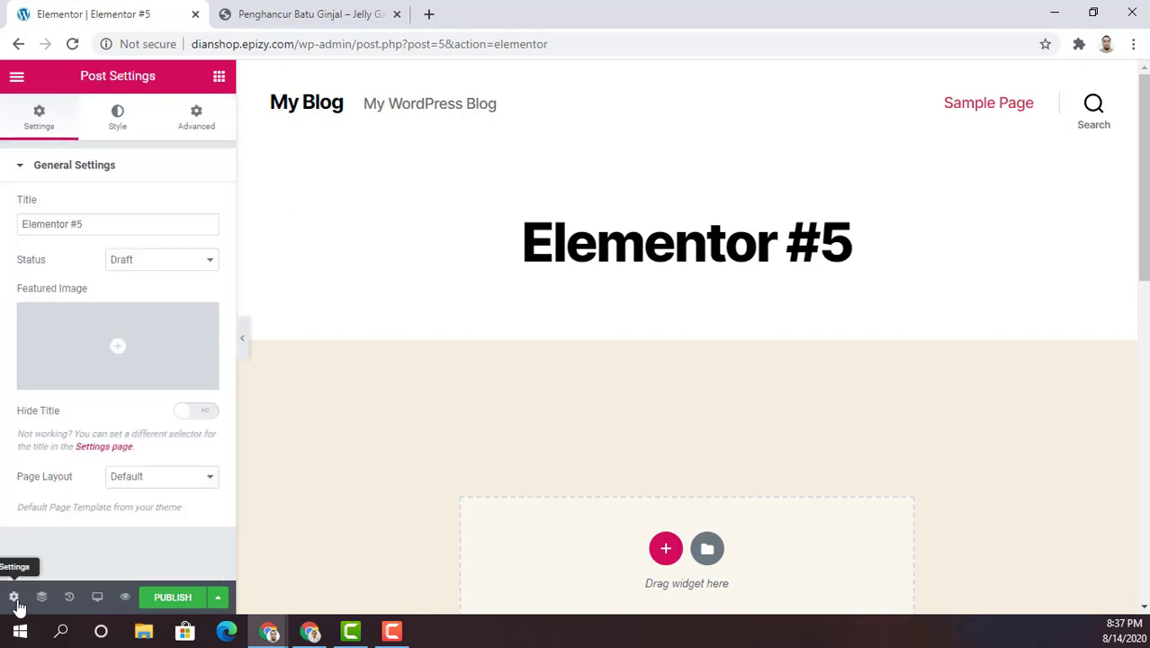
pyautogui.click(100, 225)
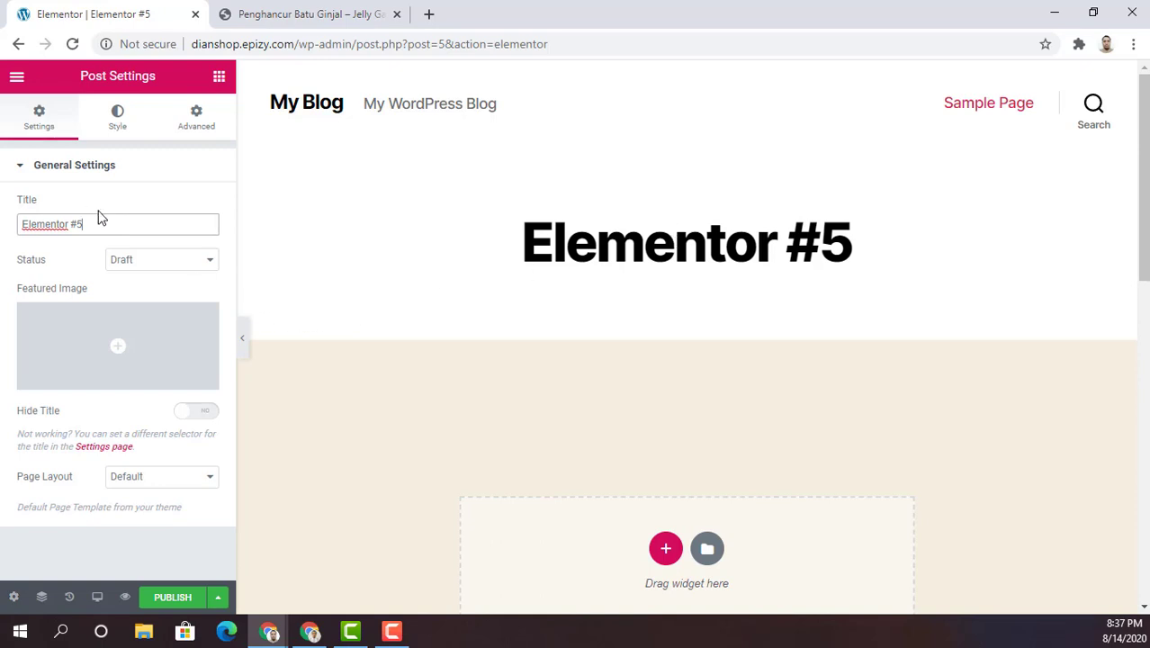
pyautogui.moveTo(107, 219); pyautogui.dragTo(20, 224)
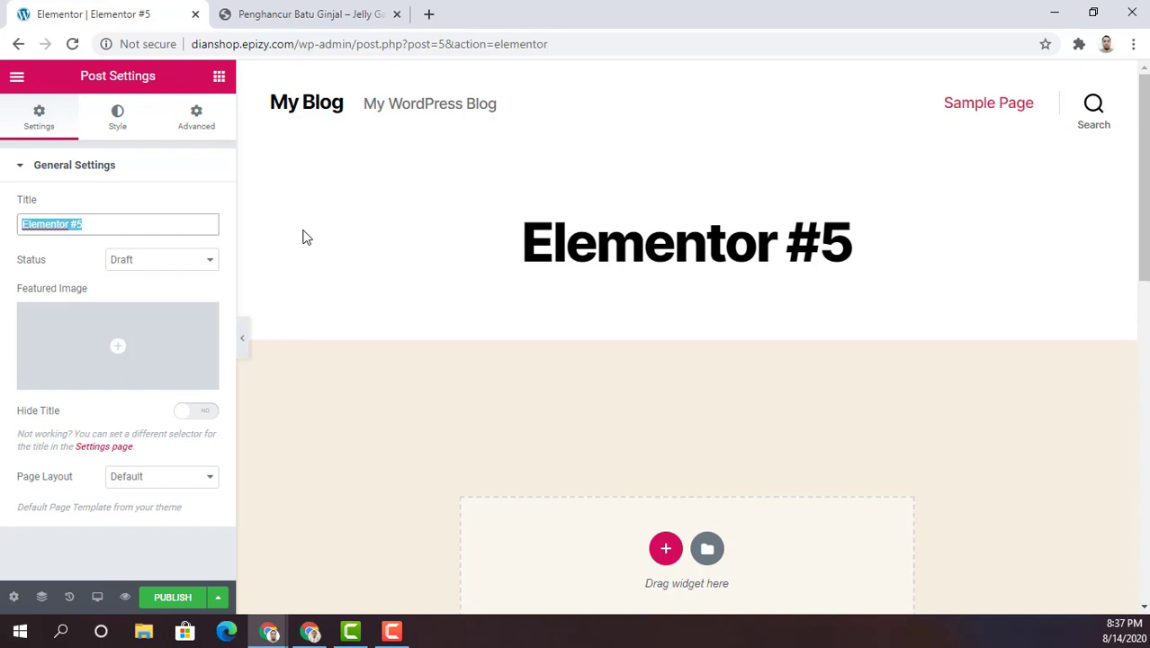
pyautogui.write('Sembuh ')
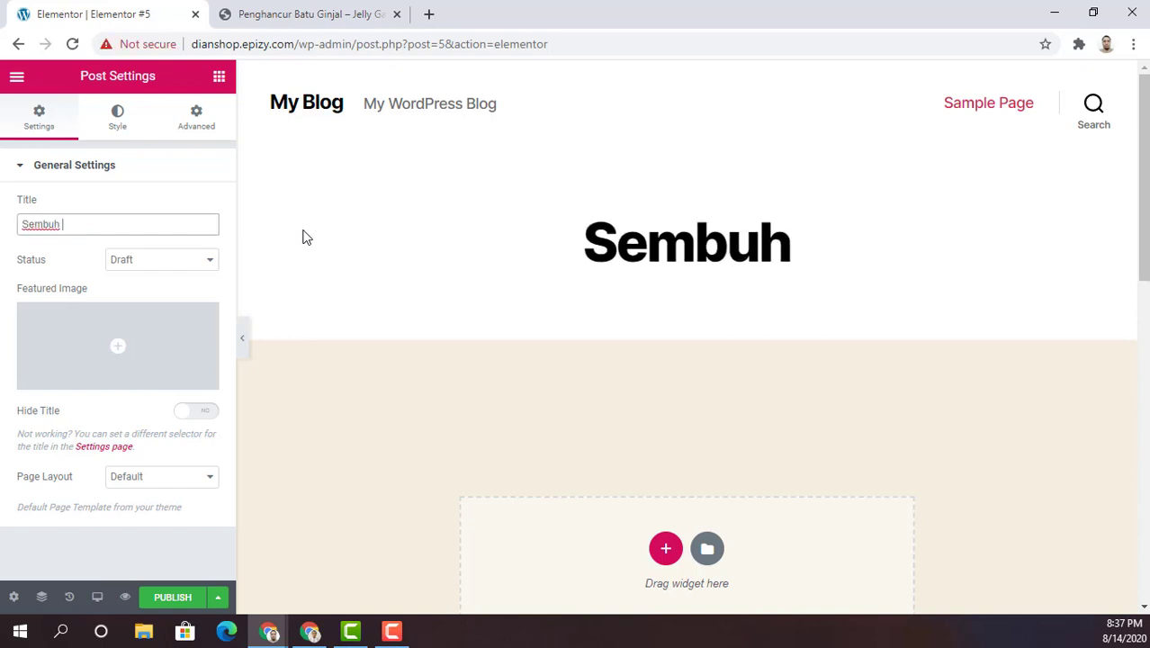
pyautogui.write('dari ')
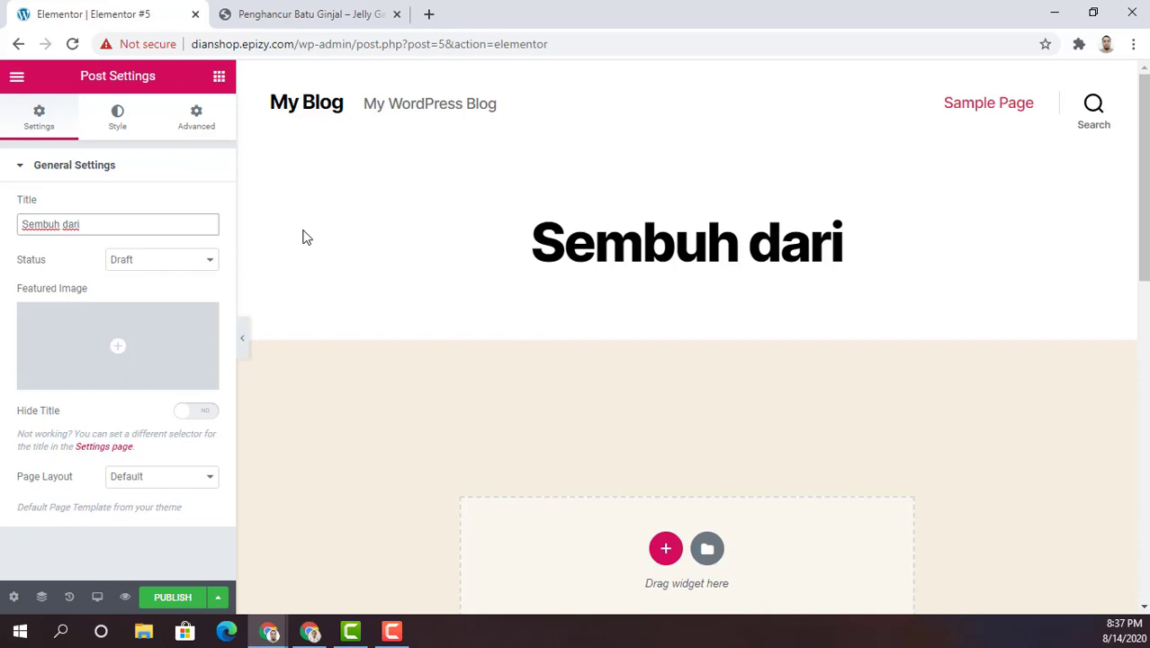
pyautogui.write('Batu')
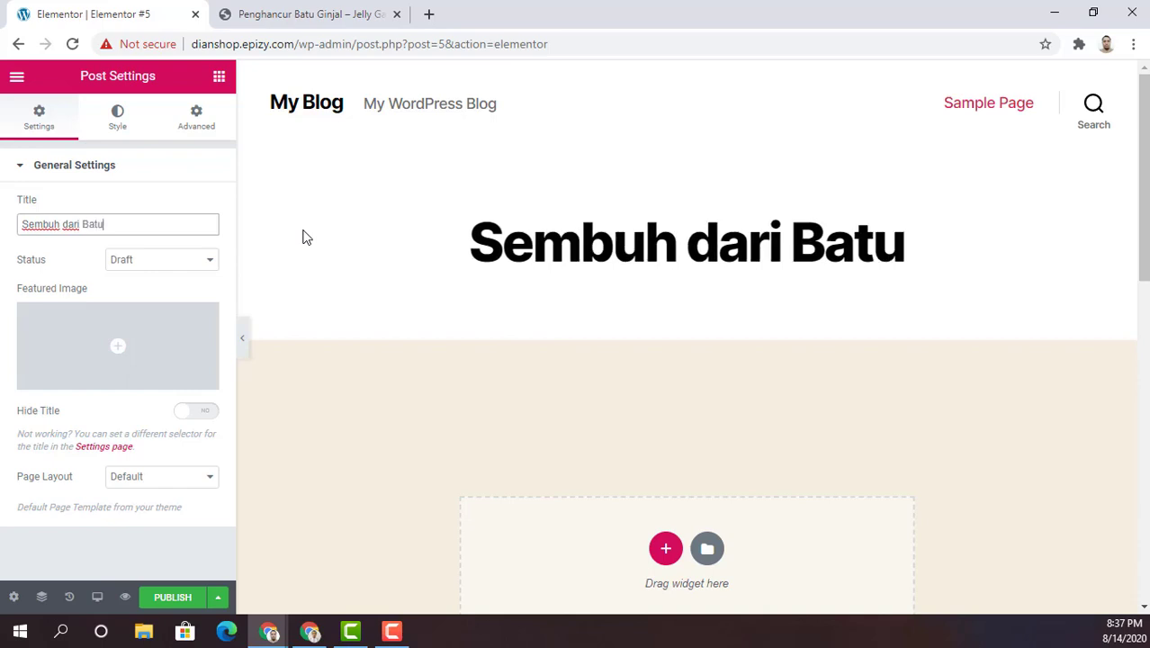
pyautogui.write(' Ginjal')
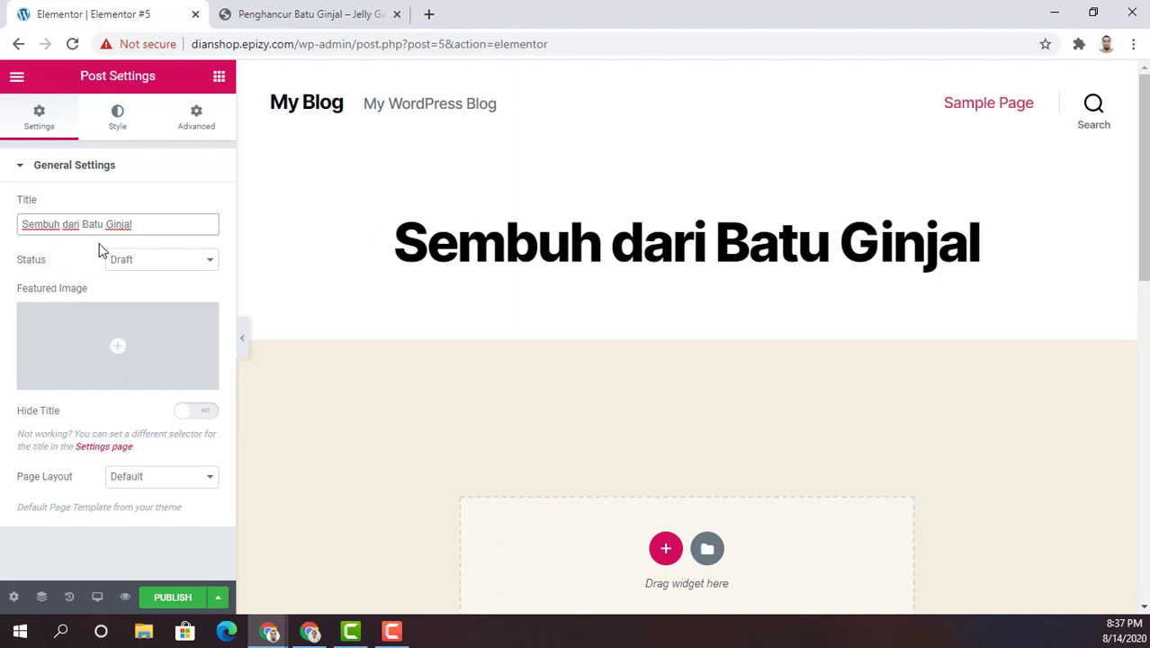
# - Change the page layout to Elementor Canvas and reopen the post settings
pyautogui.click(175, 482)
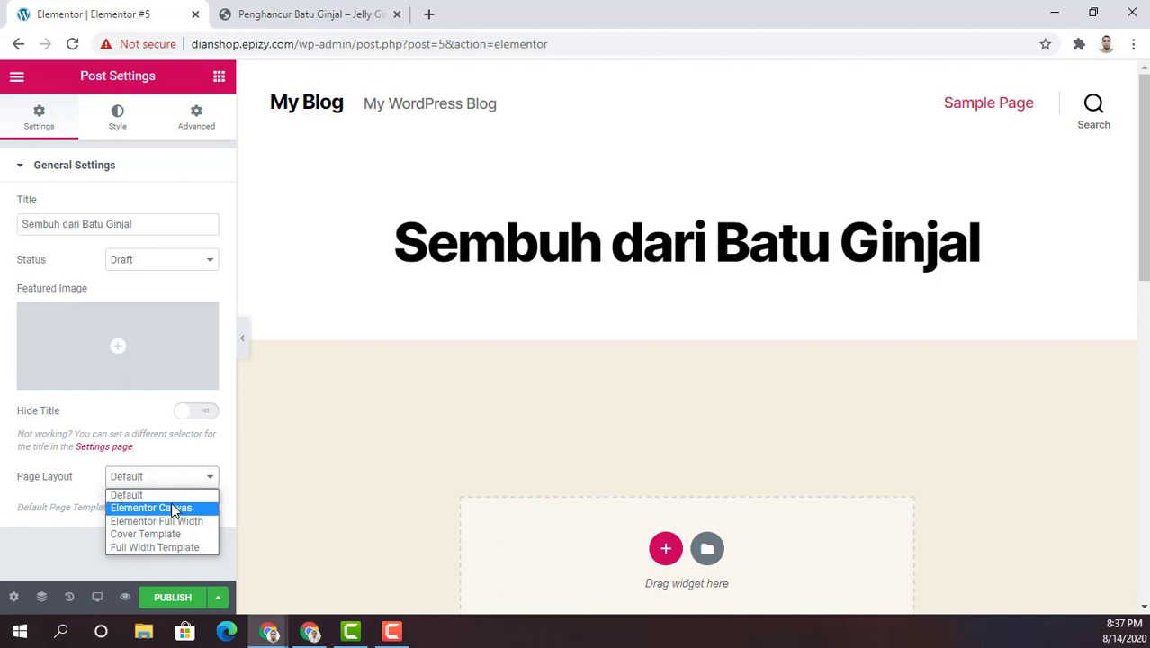
pyautogui.click(173, 509)
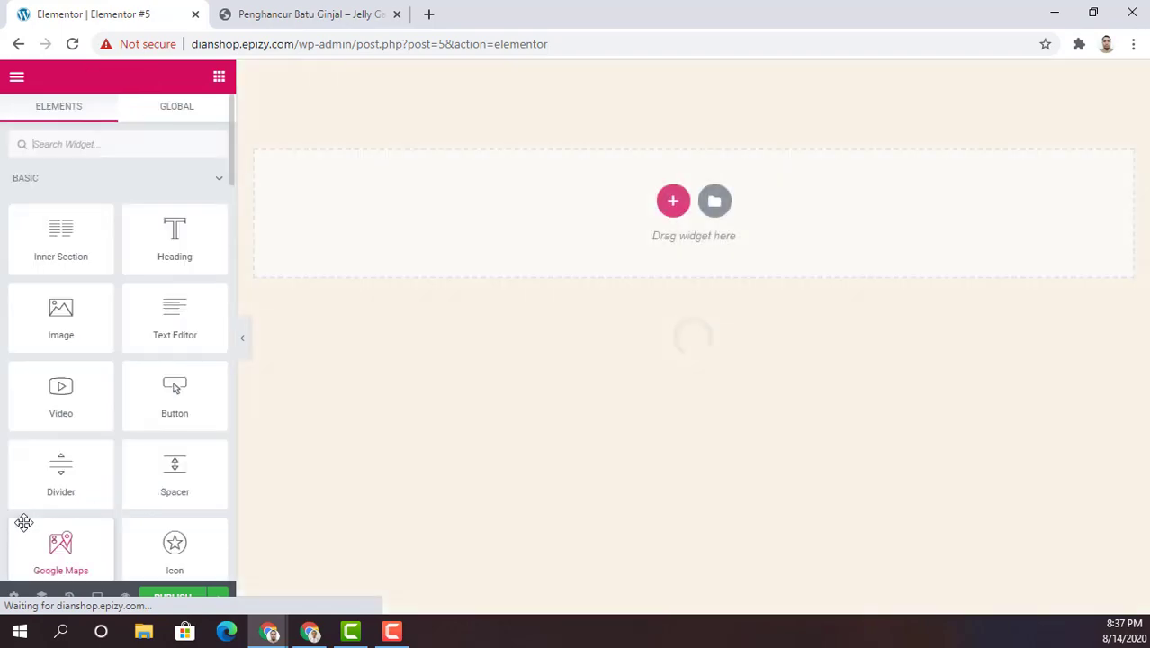
pyautogui.scroll(-8, 169, 517)
pyautogui.scroll(-14, 171, 517)
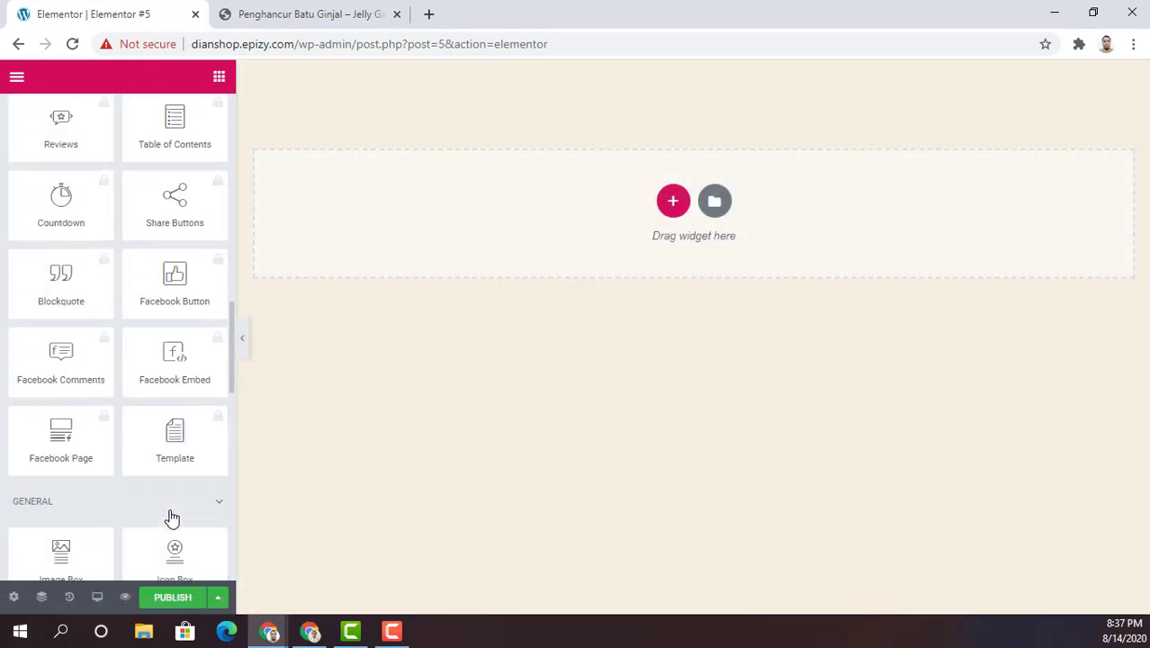
pyautogui.scroll(10, 71, 559)
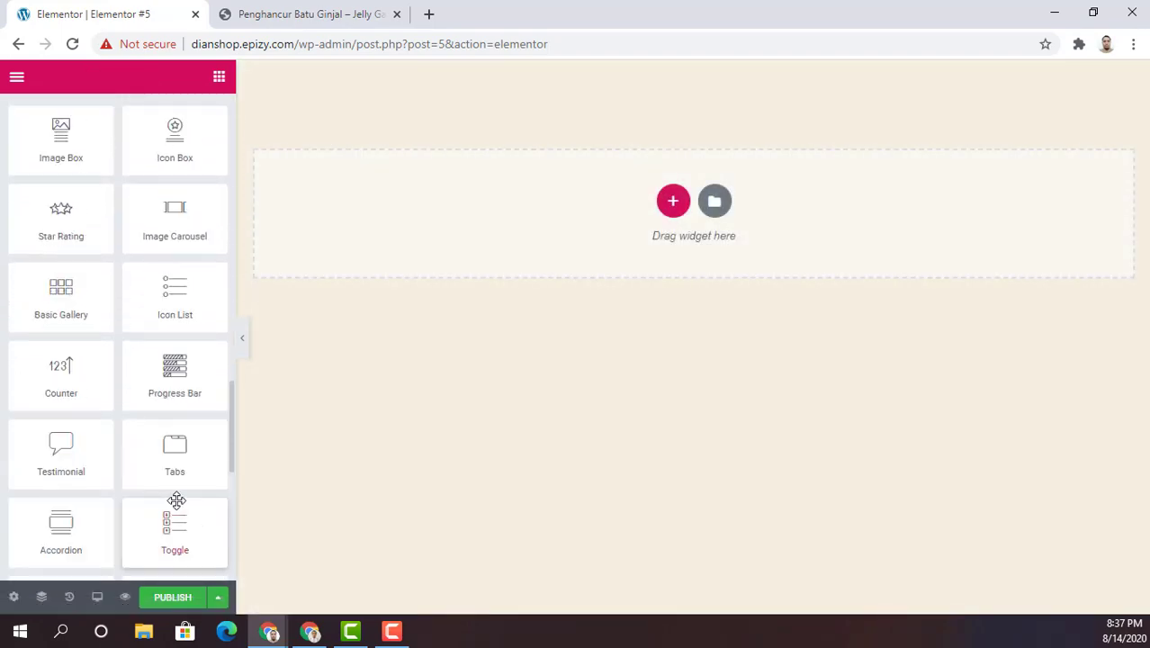
pyautogui.click(14, 596)
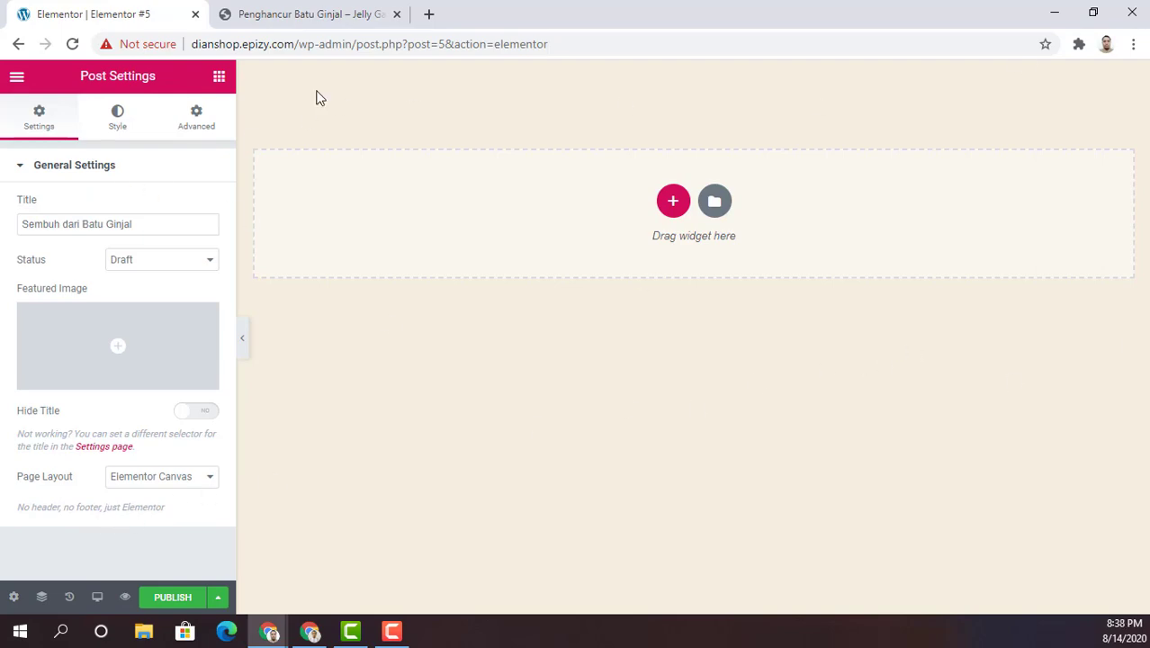
# - Check the opening section of the example landing page at gamatgoldt.com and return to the Elementor editor
pyautogui.click(316, 14)
pyautogui.scroll(5, 890, 162)
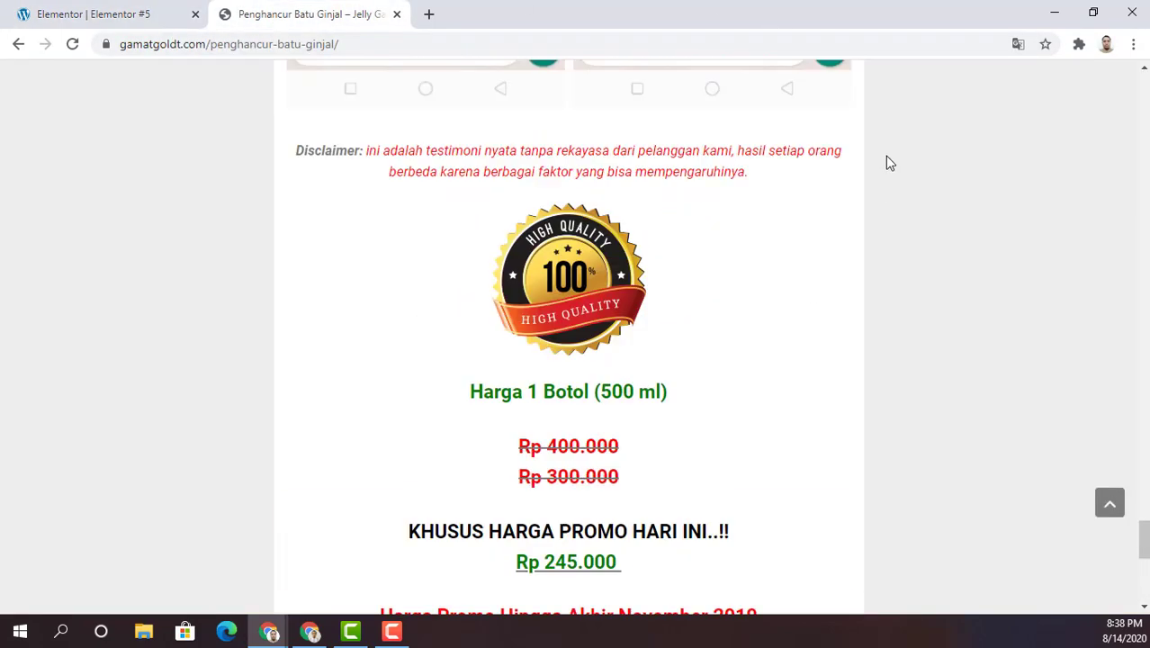
pyautogui.scroll(5, 889, 163)
pyautogui.moveTo(1145, 533); pyautogui.dragTo(1143, 116)
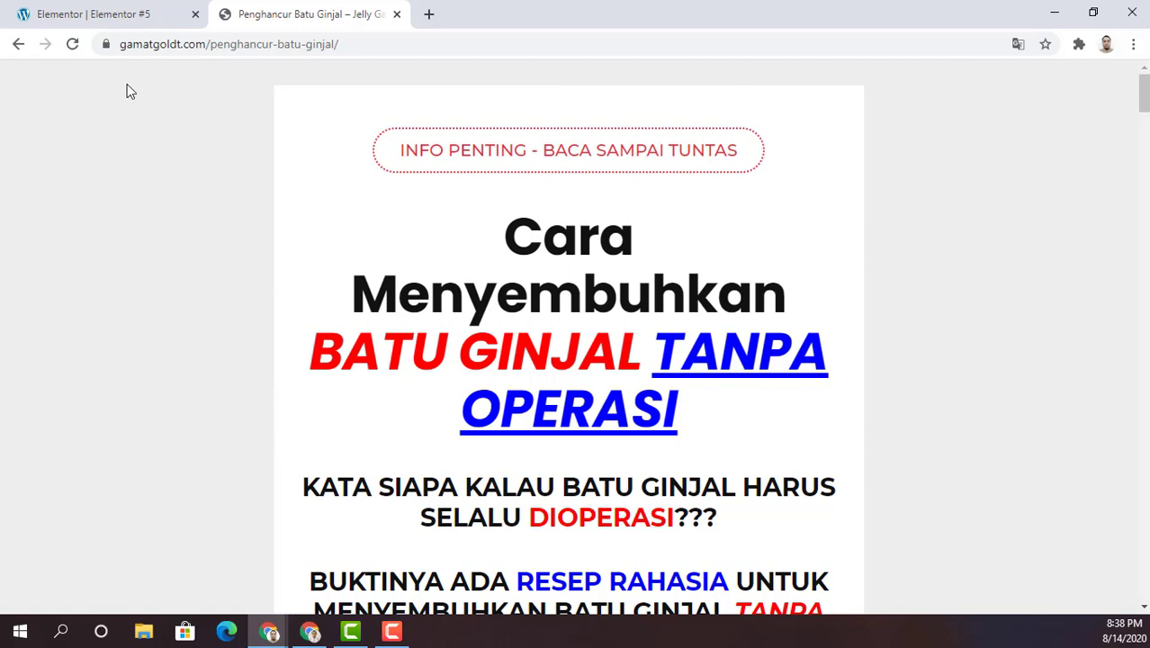
pyautogui.click(101, 14)
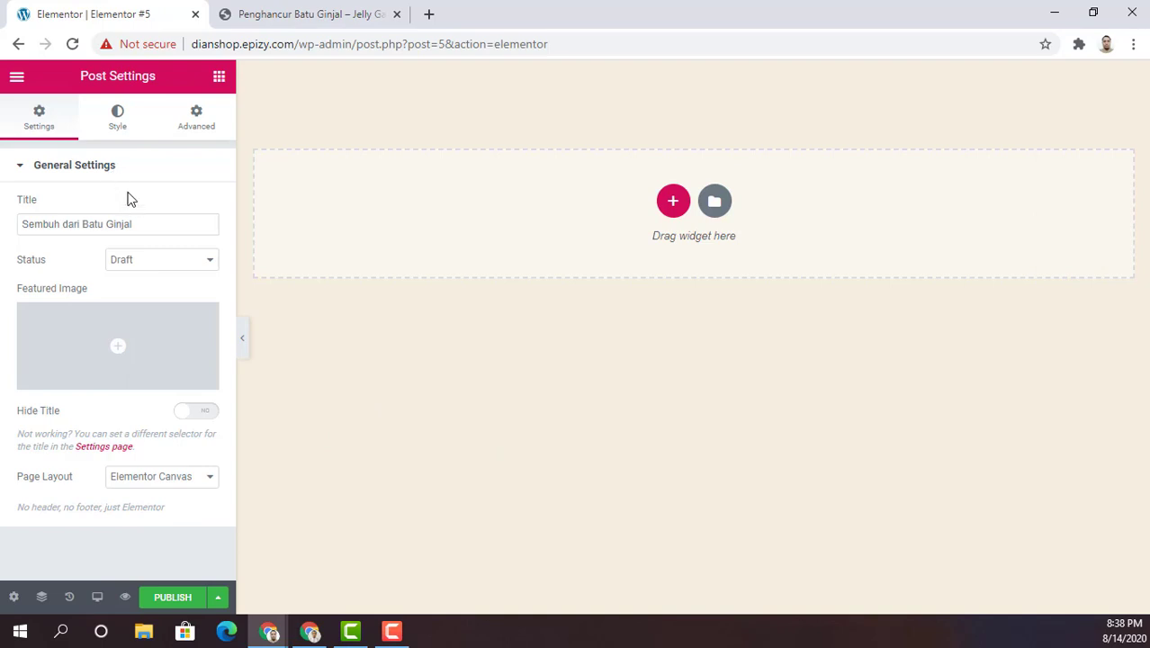
# - Try a gradient body background with white, #7A7A7A and #6EC1E4 as its first colour, and clear that colour
pyautogui.click(117, 126)
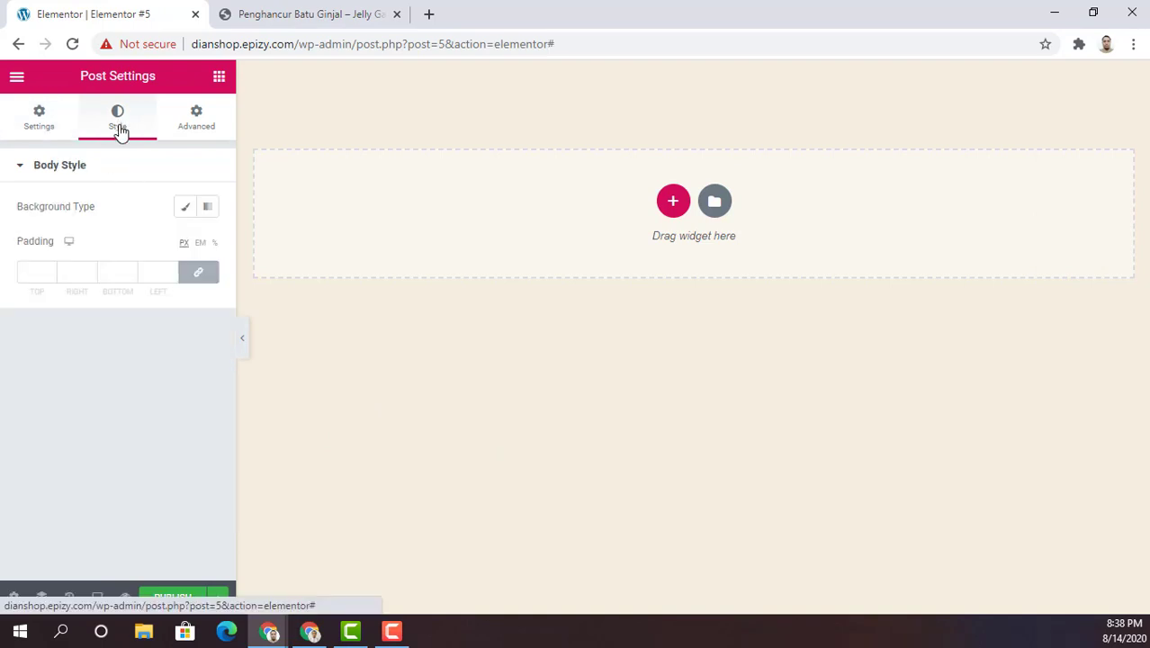
pyautogui.click(213, 214)
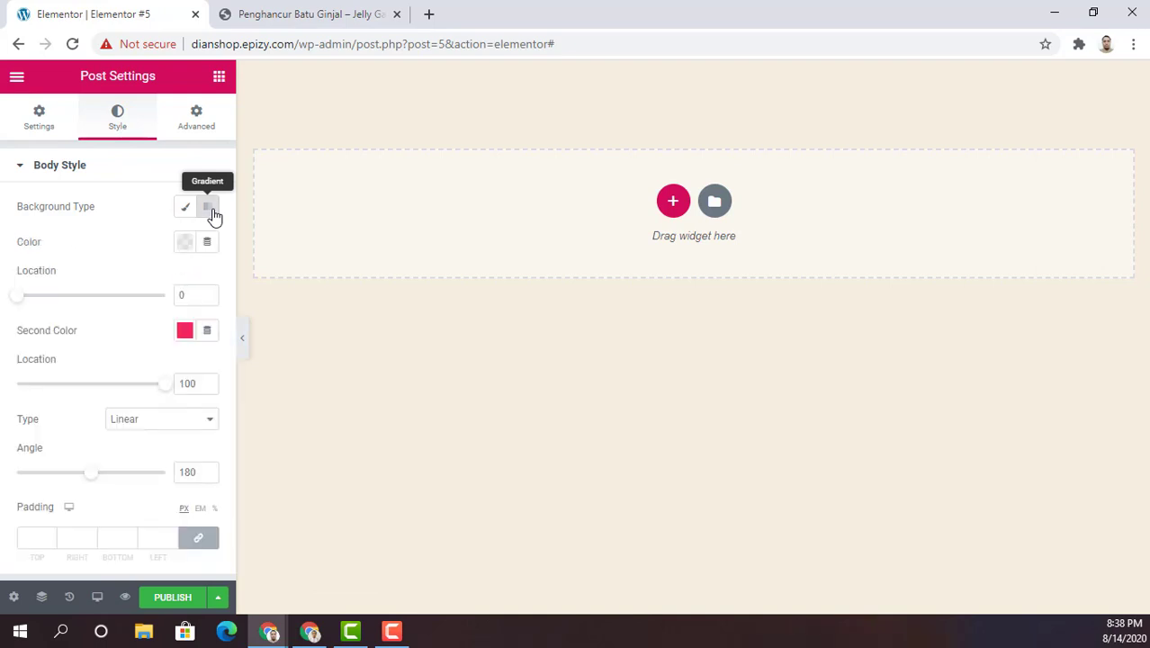
pyautogui.click(182, 243)
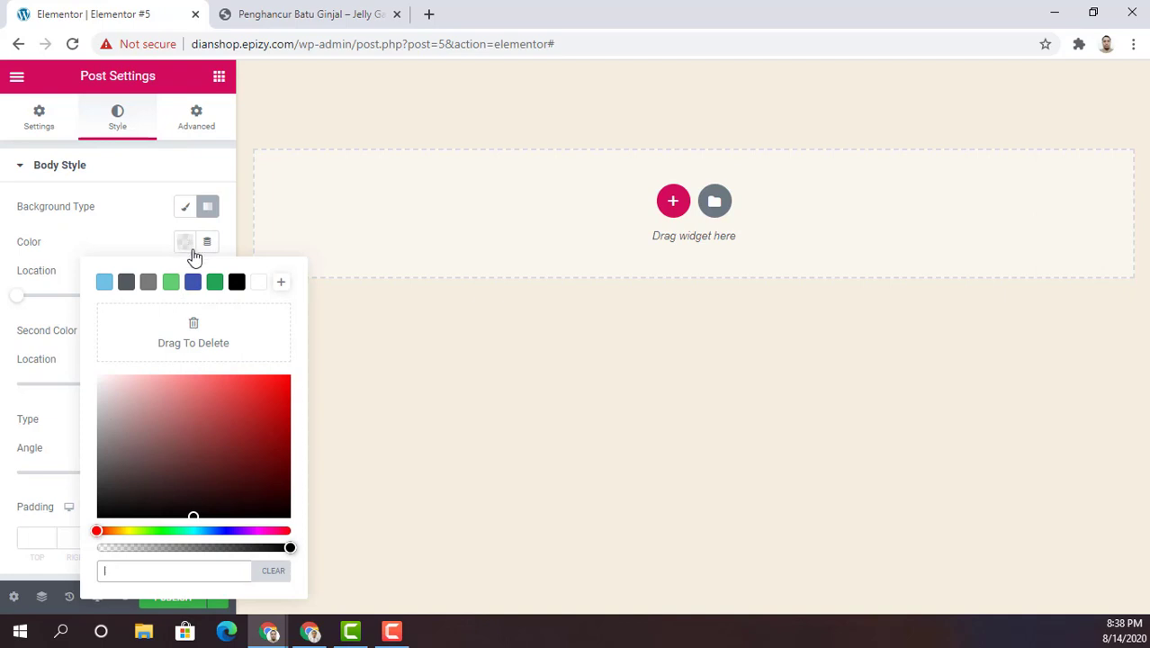
pyautogui.click(260, 284)
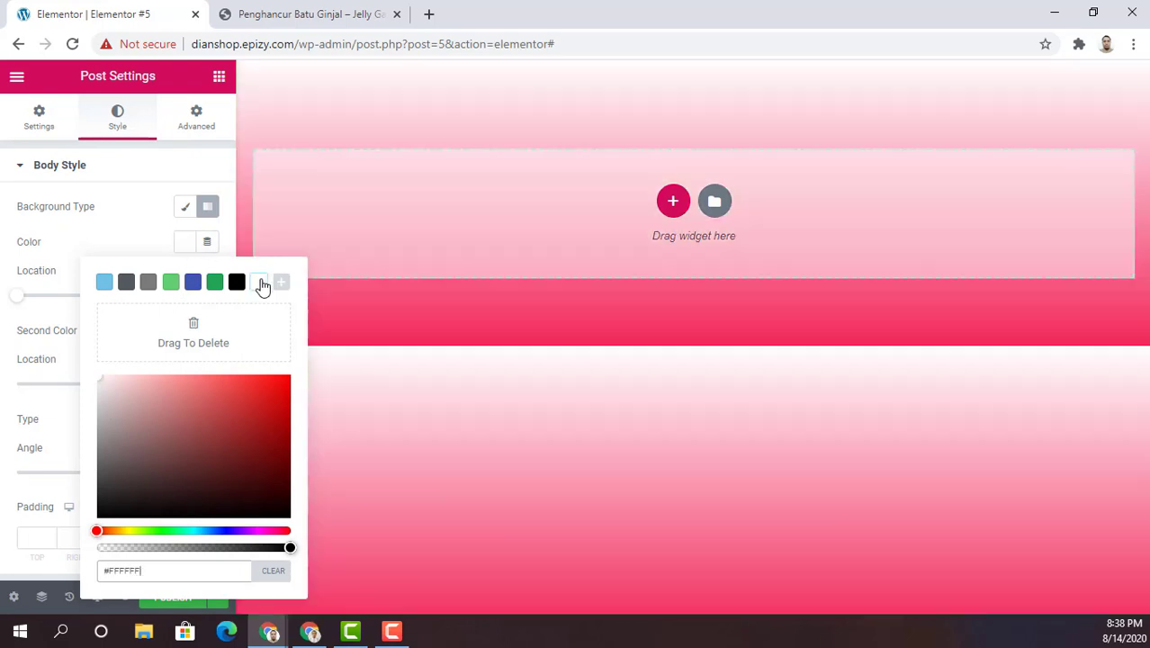
pyautogui.click(146, 292)
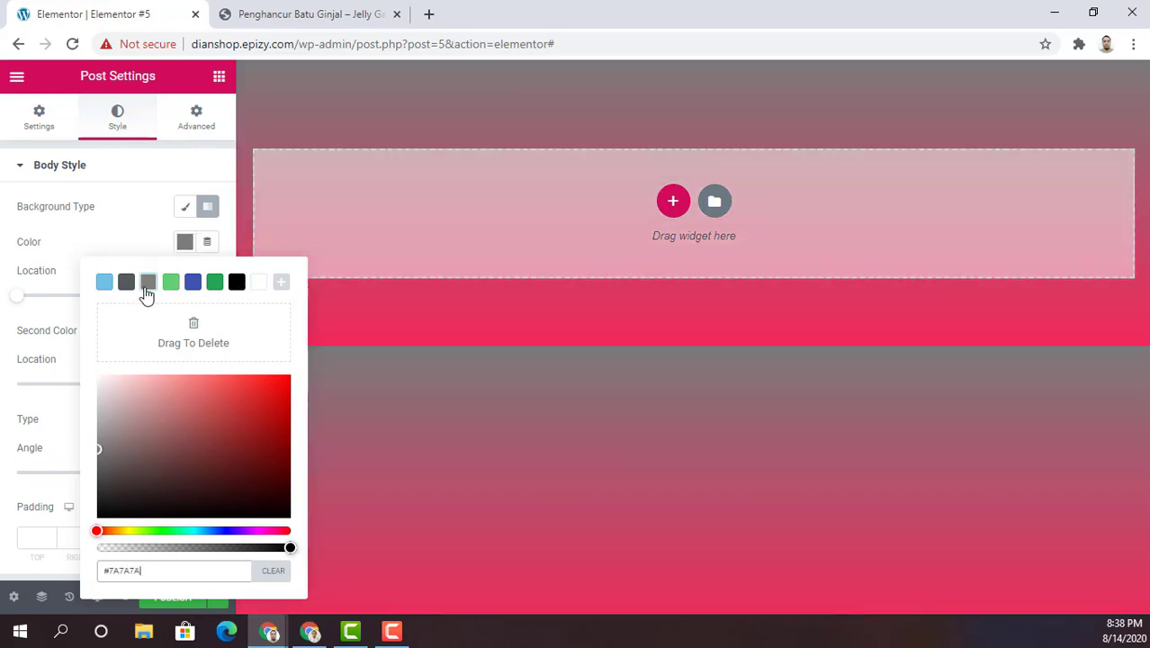
pyautogui.click(106, 286)
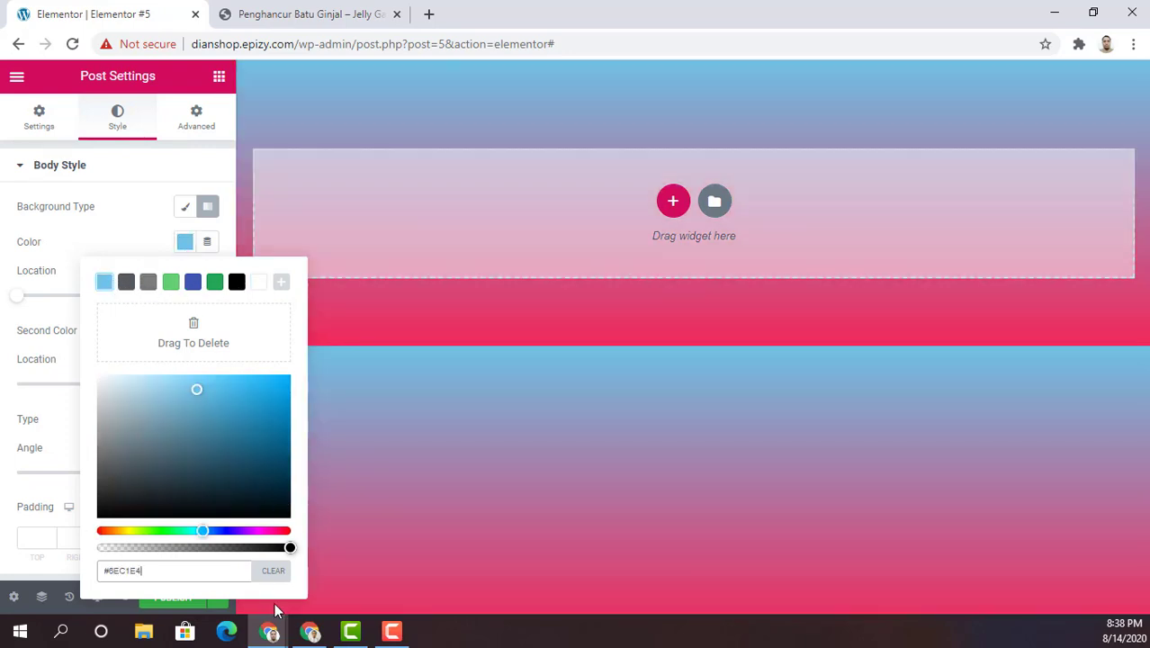
pyautogui.click(275, 576)
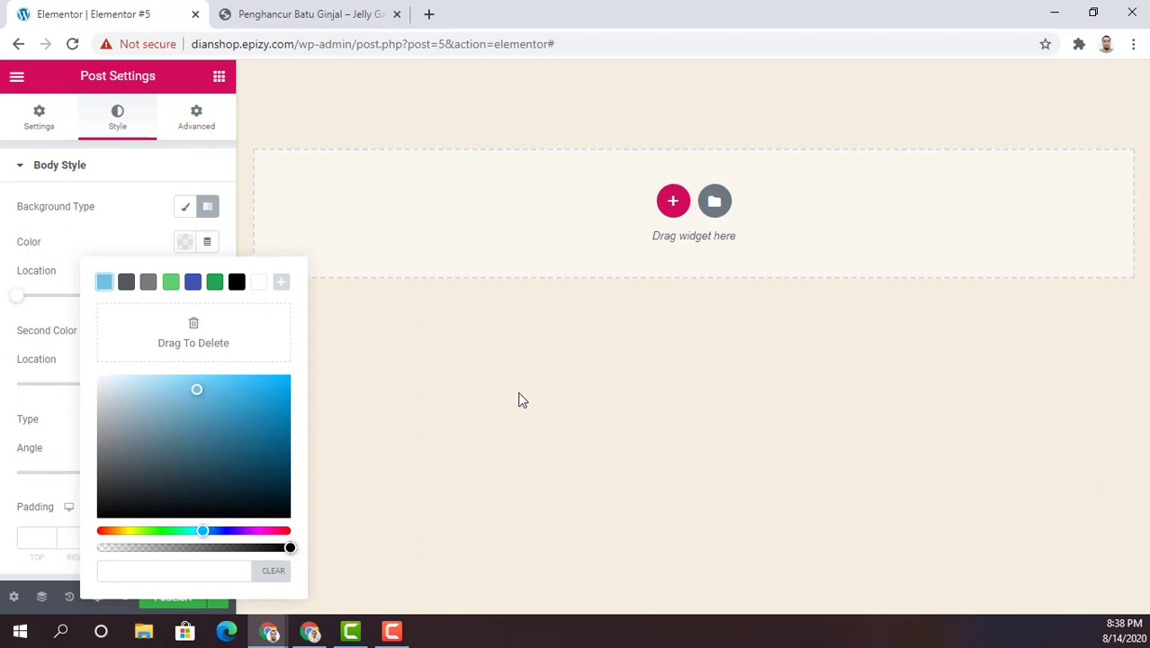
pyautogui.click(348, 353)
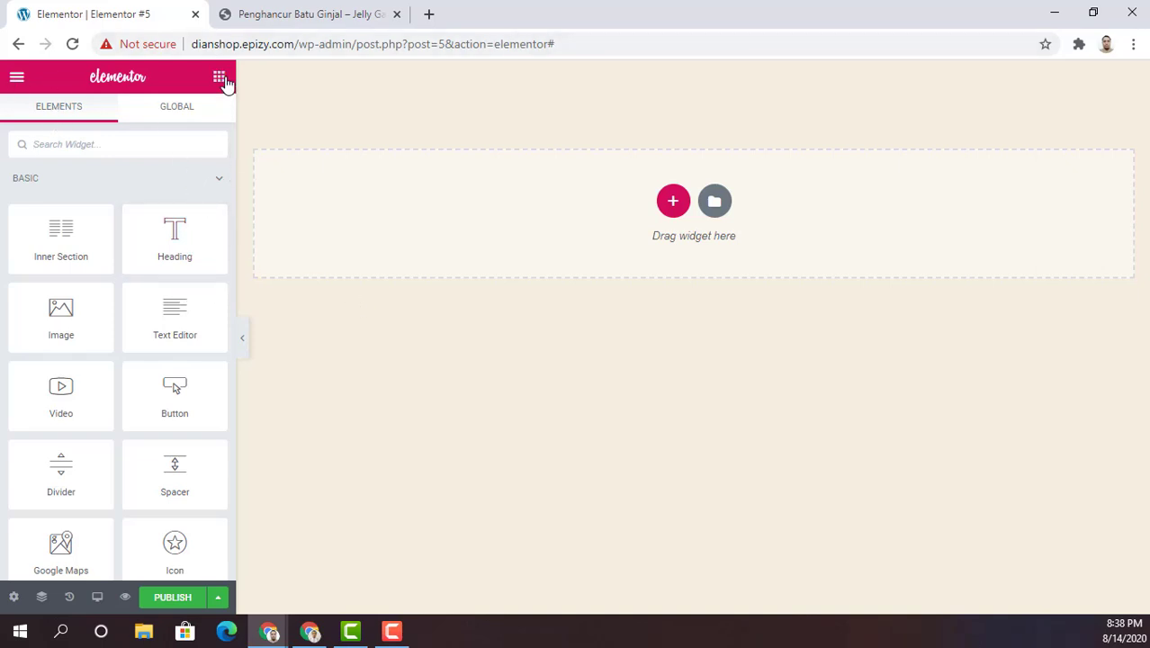
# - View the global widgets section, and compare with the headline area of the example landing page
pyautogui.click(170, 115)
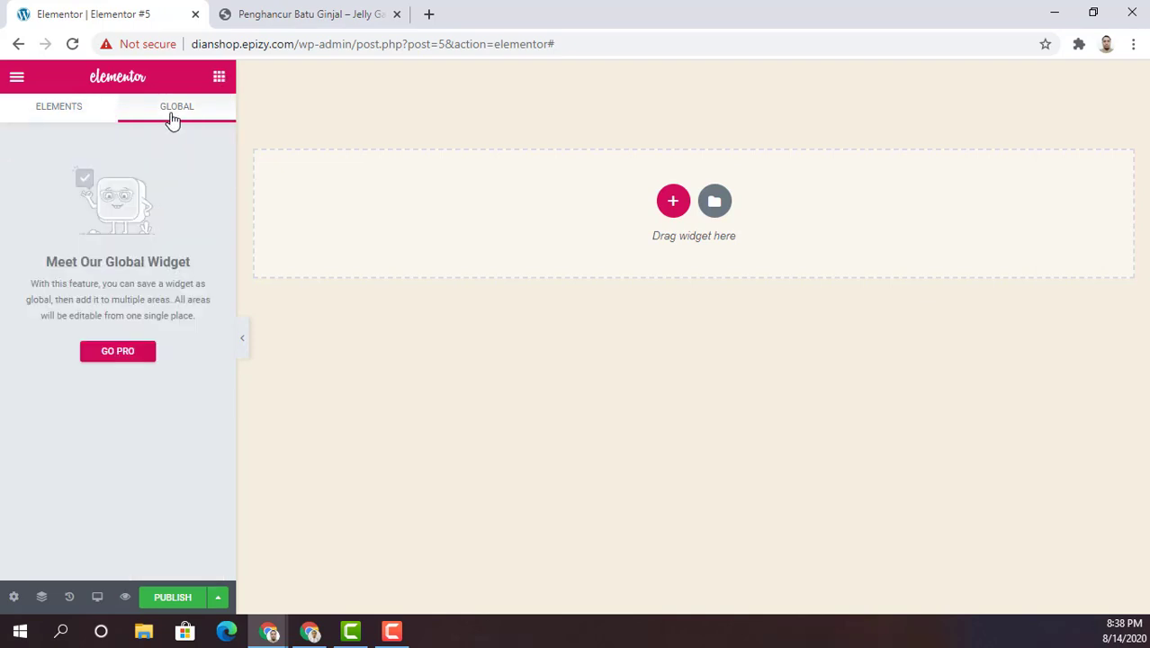
pyautogui.click(66, 115)
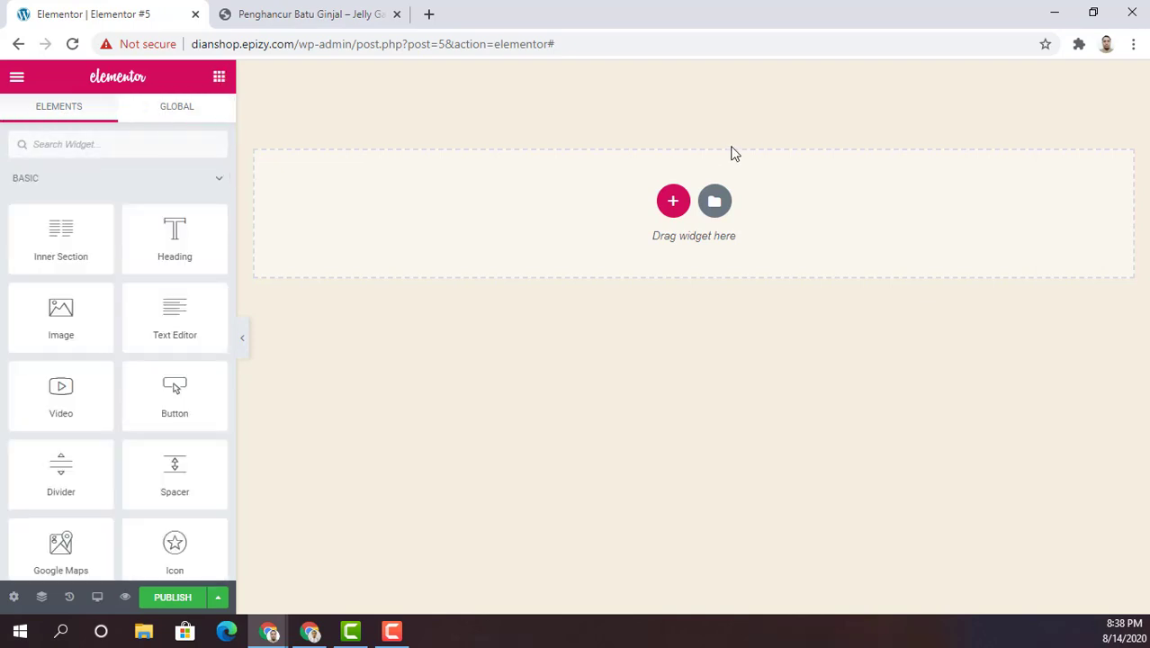
pyautogui.click(336, 22)
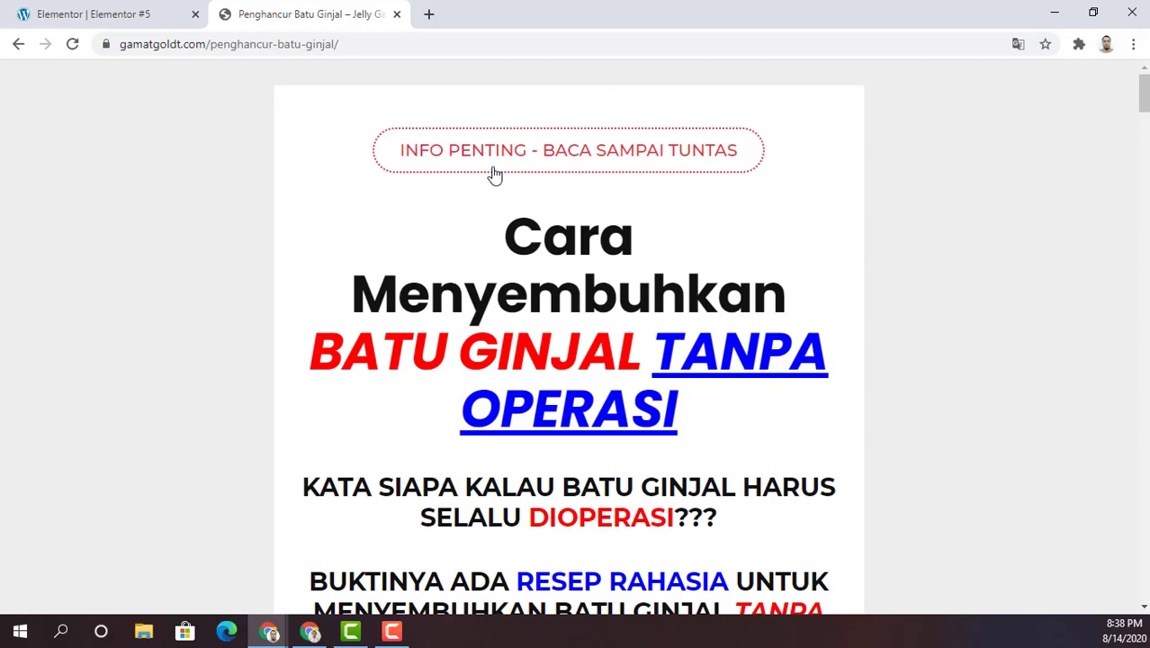
pyautogui.scroll(-10, 576, 383)
pyautogui.scroll(10, 590, 378)
pyautogui.click(90, 15)
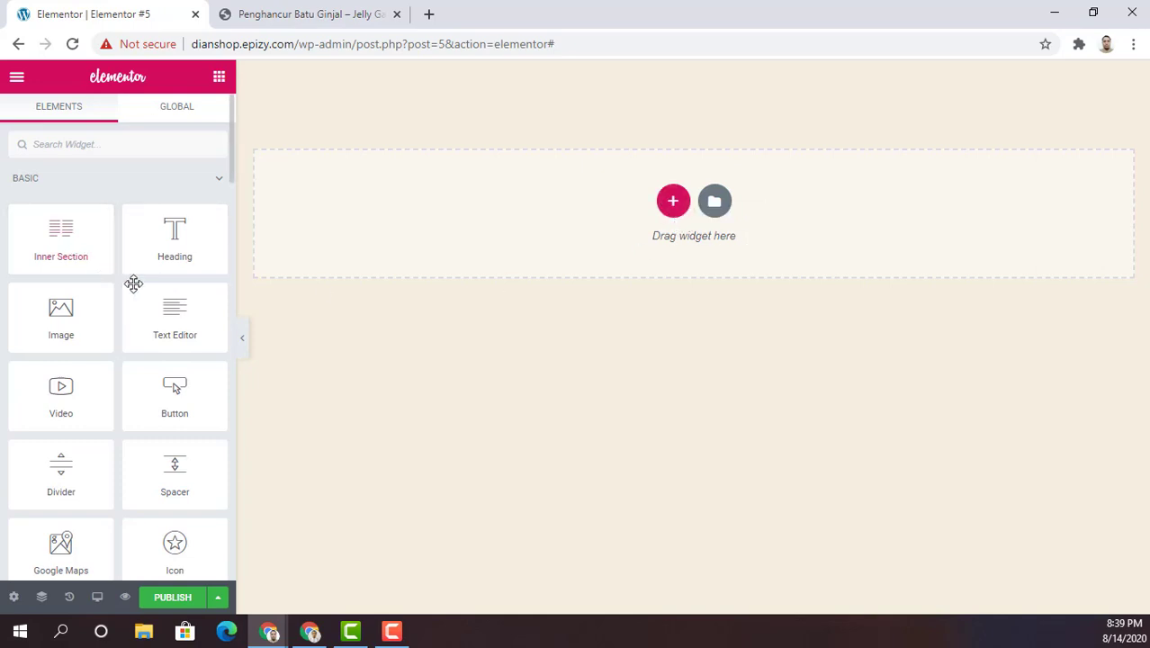
# - Look through the available widgets and add a Heading widget to the empty area of the page
pyautogui.scroll(-1, 176, 301)
pyautogui.scroll(-1, 176, 301)
pyautogui.scroll(-3, 192, 304)
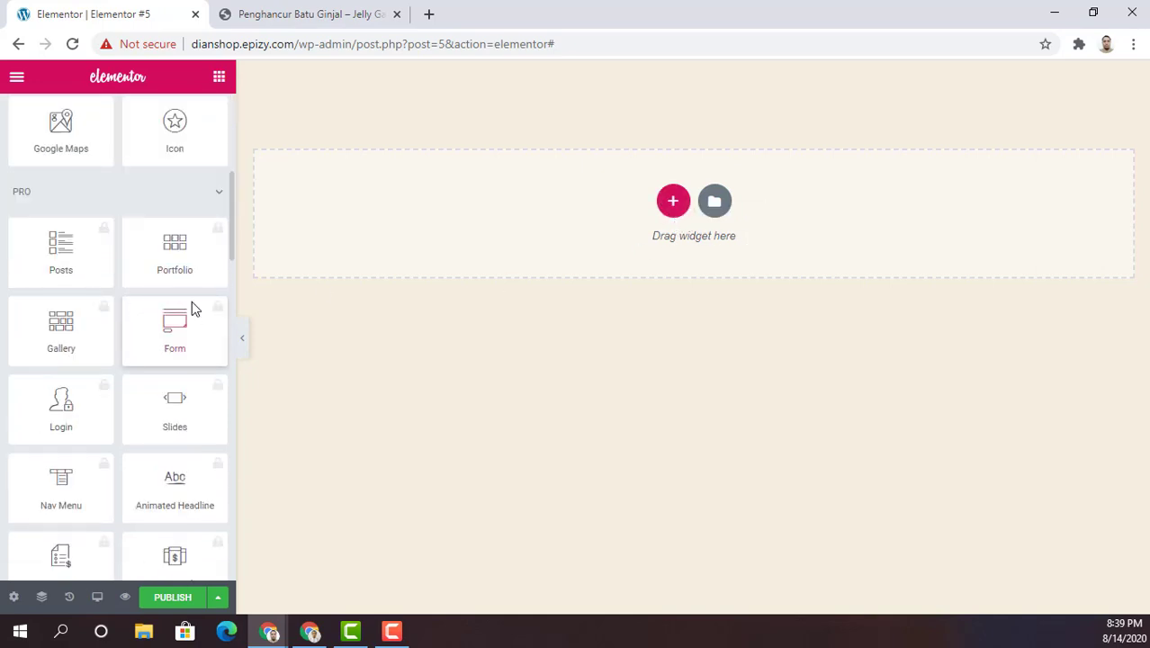
pyautogui.scroll(-7, 192, 310)
pyautogui.scroll(-5, 193, 308)
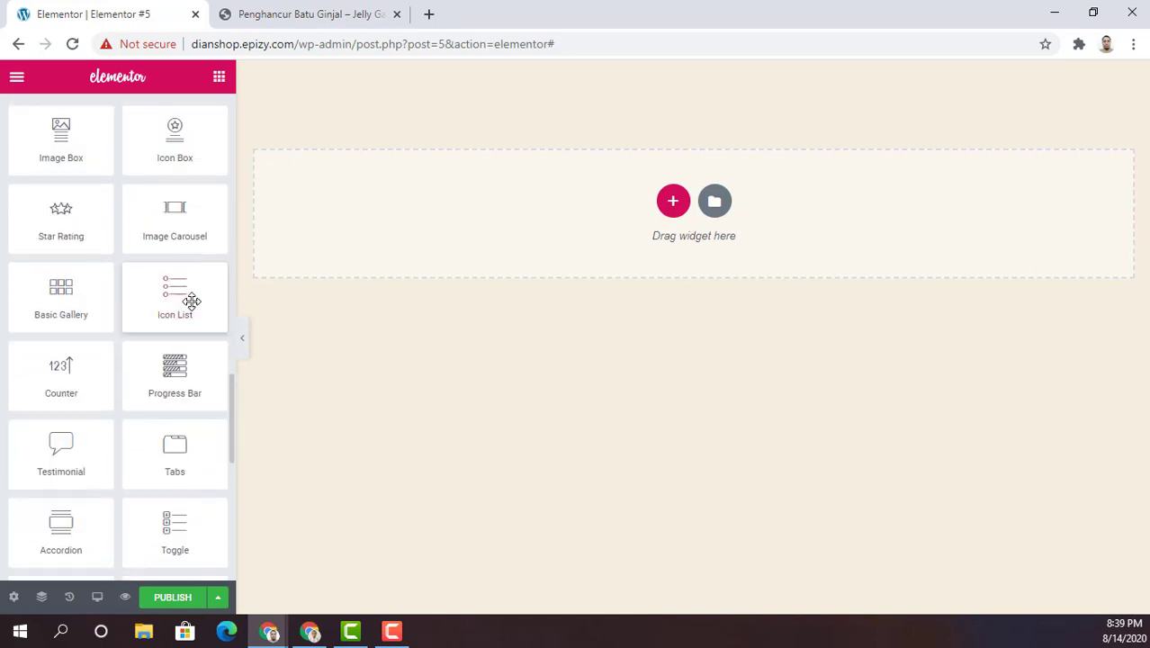
pyautogui.scroll(-7, 192, 306)
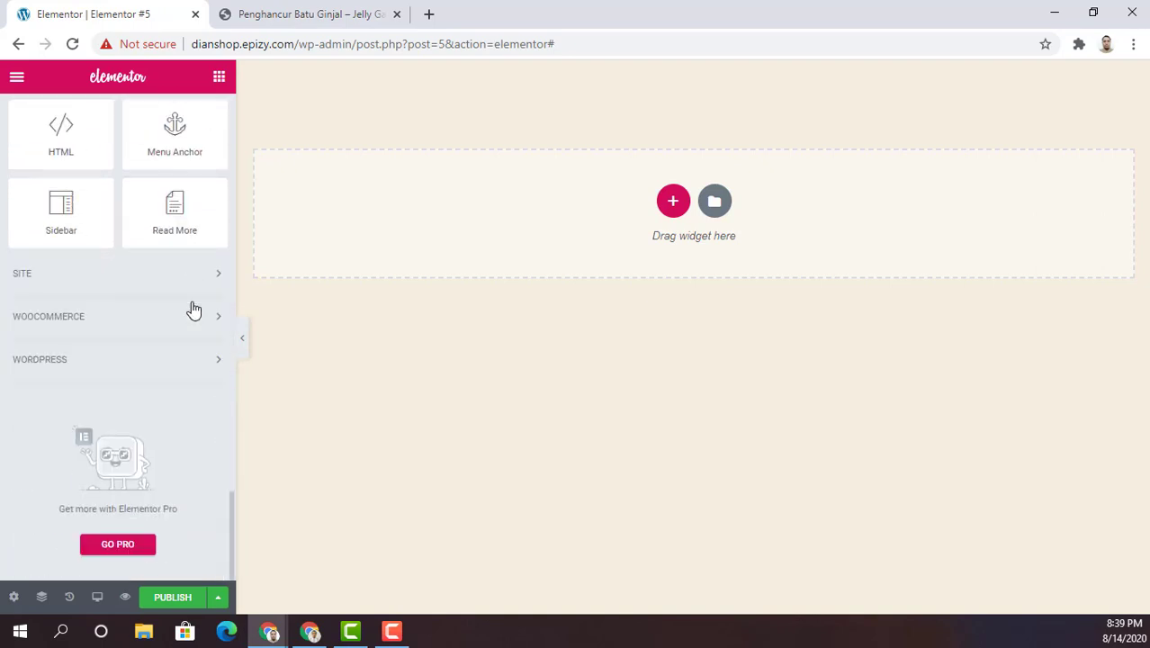
pyautogui.scroll(20, 193, 310)
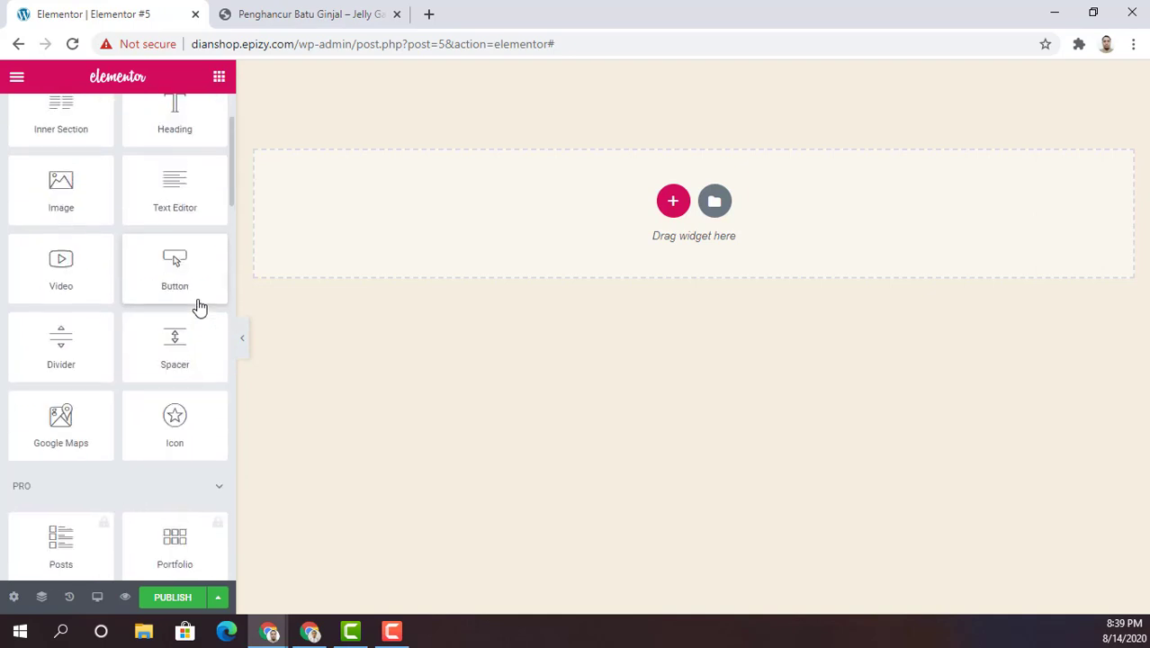
pyautogui.moveTo(173, 236); pyautogui.dragTo(670, 205)
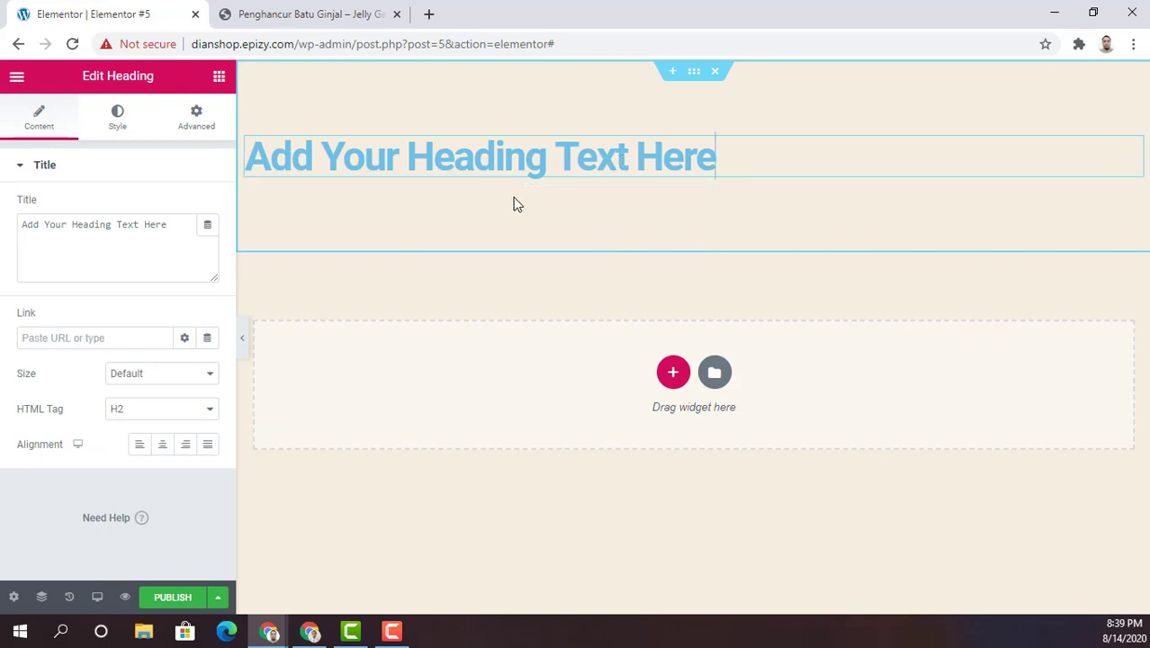
# - Check the wording of the badge line above the headline on the example landing page, and return to the new heading for editing
pyautogui.click(742, 159)
pyautogui.moveTo(700, 159); pyautogui.dragTo(220, 163)
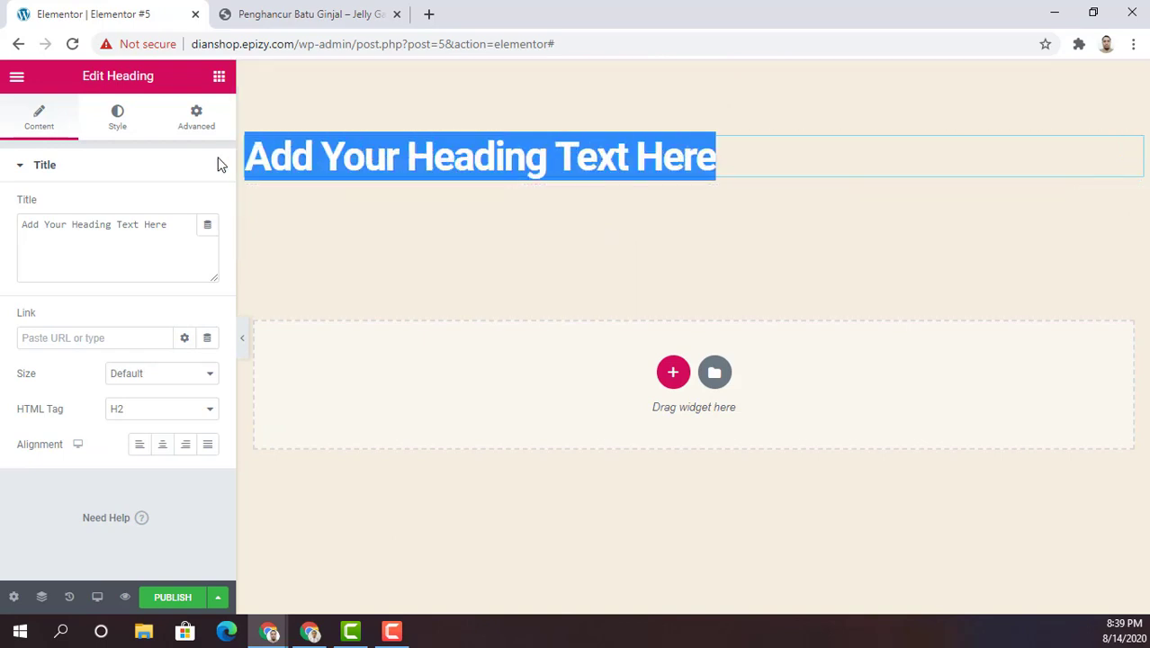
pyautogui.click(219, 75)
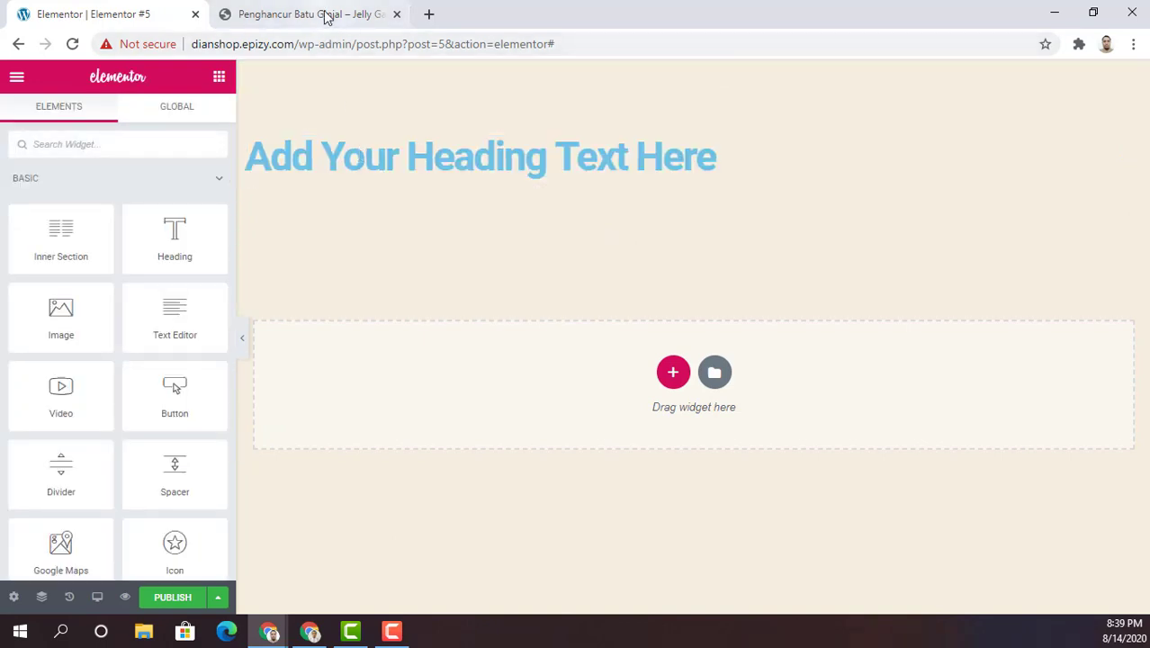
pyautogui.click(329, 14)
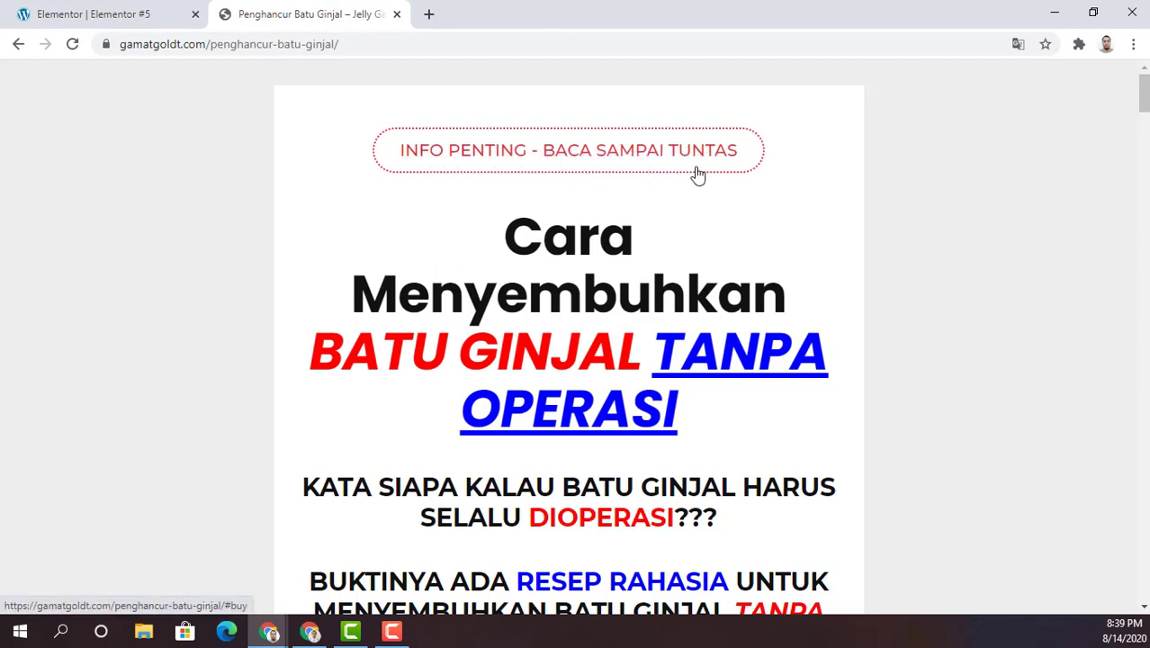
pyautogui.click(480, 154)
pyautogui.click(100, 16)
pyautogui.click(419, 154)
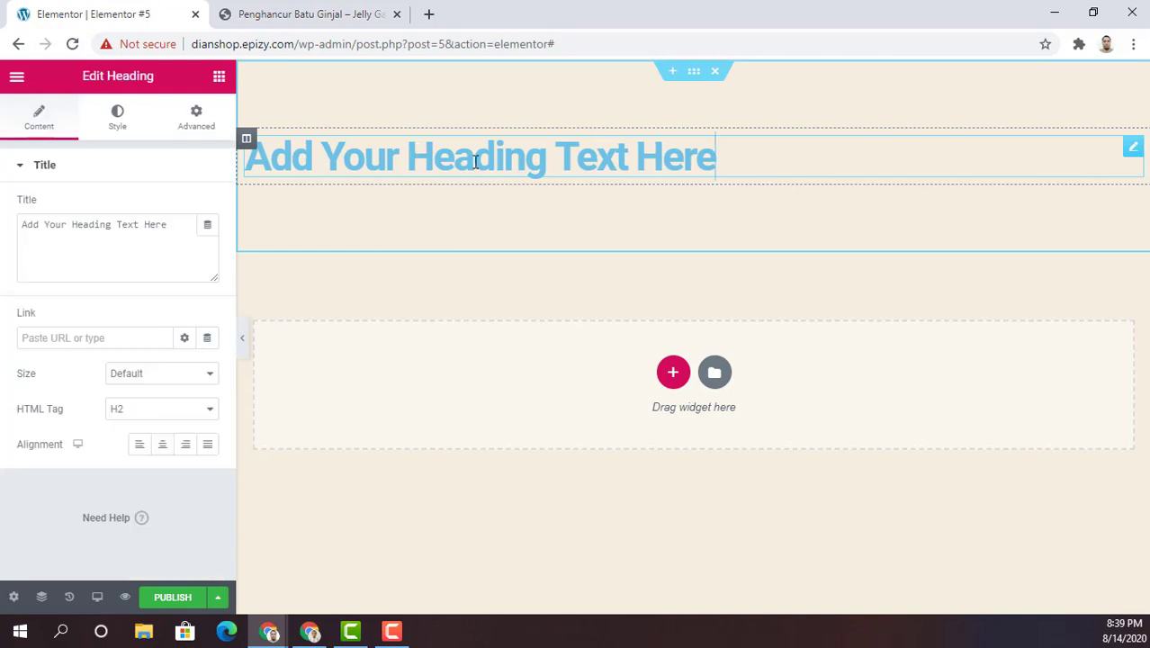
# - Replace the heading's placeholder text with "INFO PENTING - BACA SAMPAI TUNTAS"
pyautogui.tripleClick(728, 141)
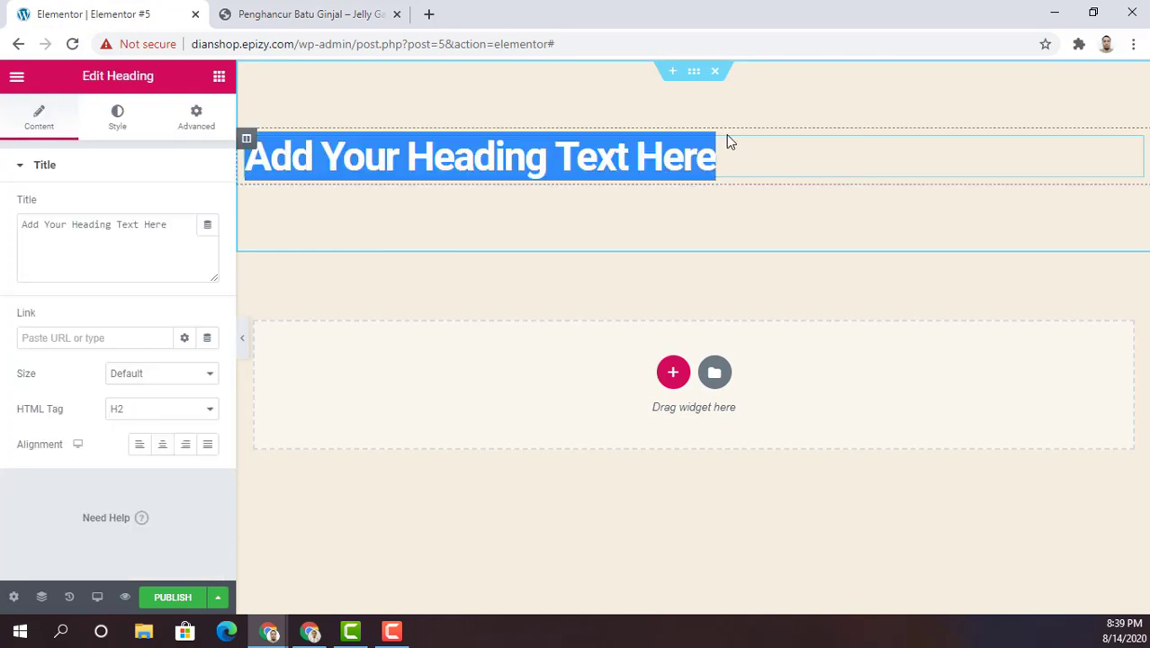
pyautogui.write('In')
pyautogui.press('BackSpace')
pyautogui.press('BackSpace')
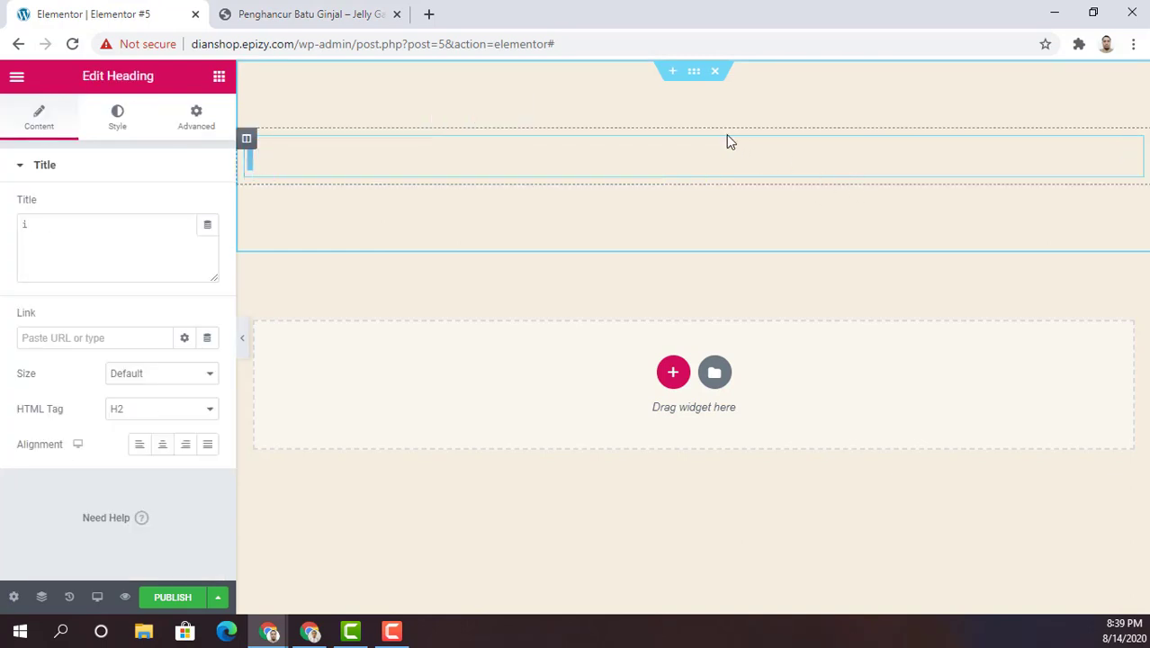
pyautogui.write('INFO')
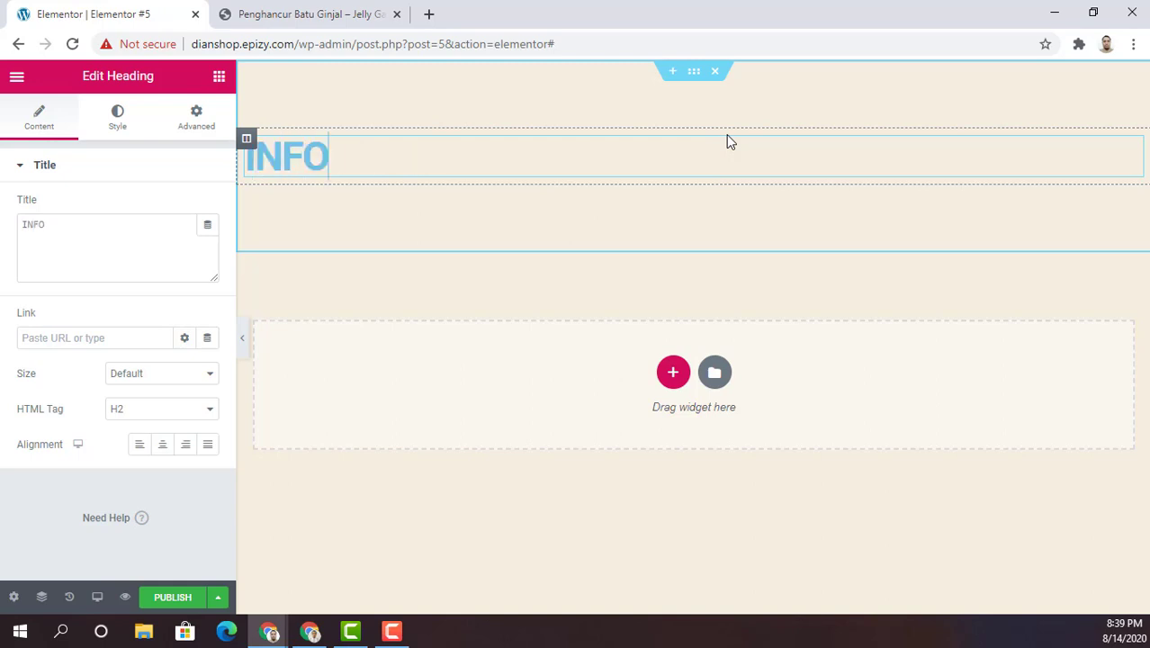
pyautogui.write(' PENTING')
pyautogui.write('BA')
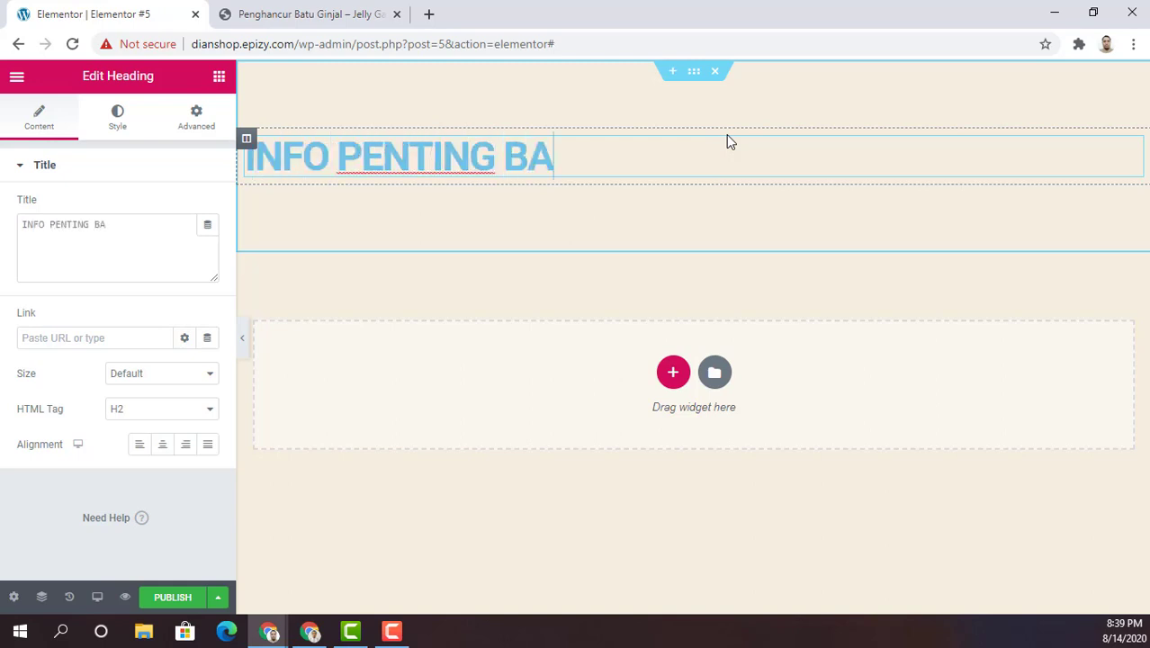
pyautogui.write('CA SAMPAI TUNTAS')
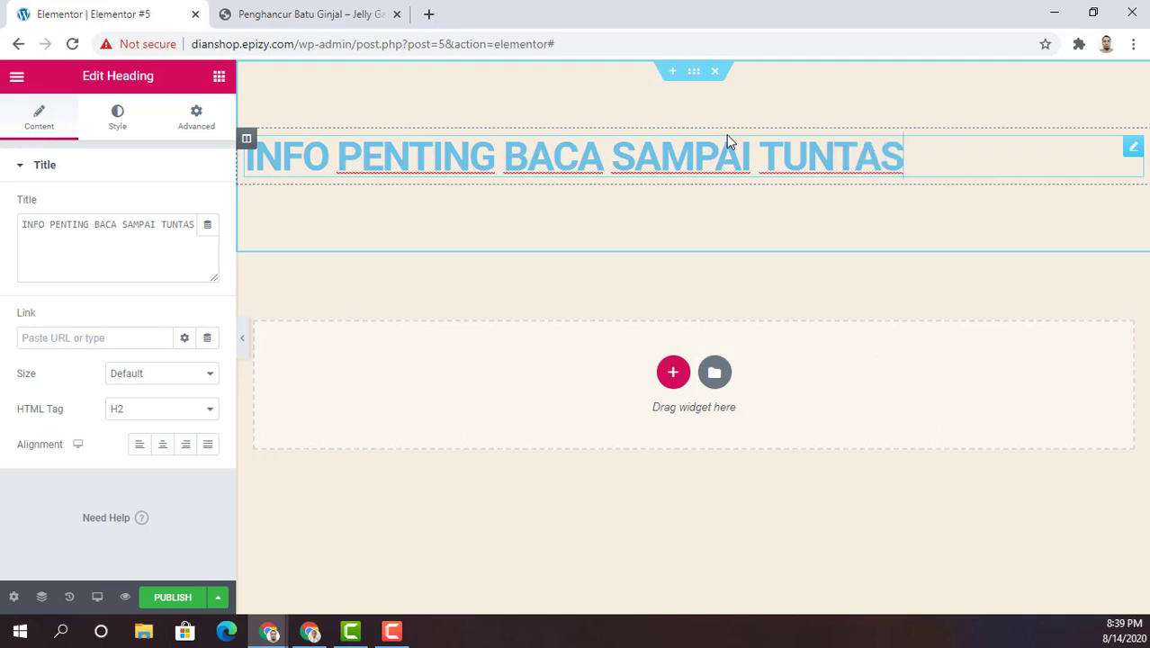
pyautogui.click(506, 156)
pyautogui.write('-')
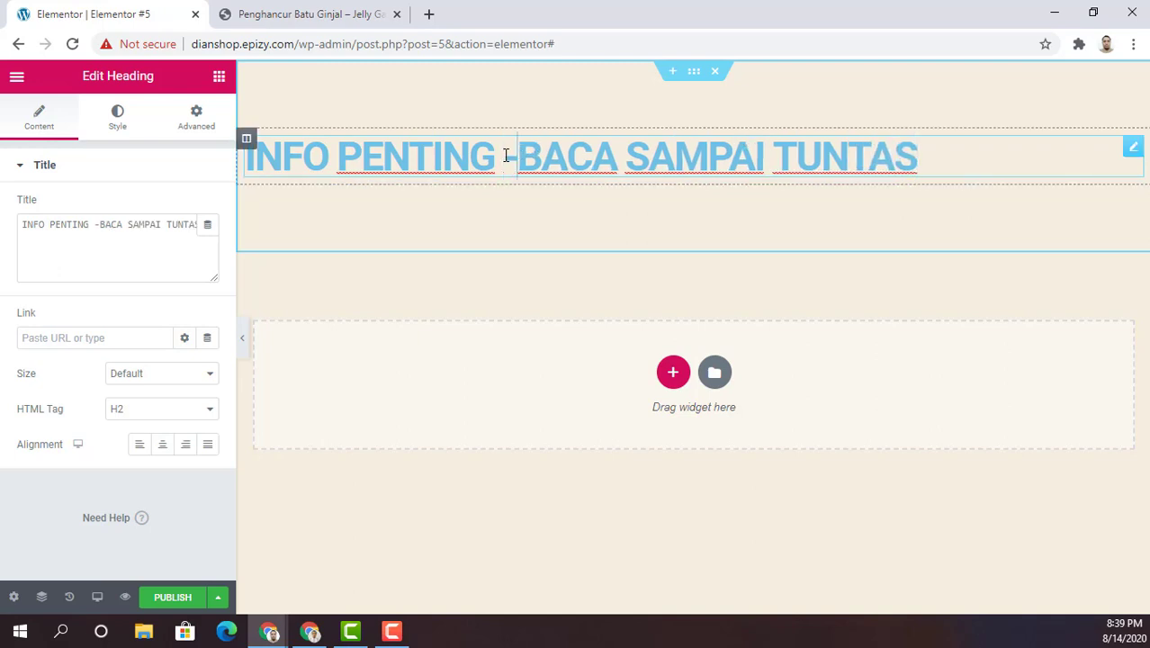
pyautogui.moveTo(999, 178); pyautogui.dragTo(281, 157)
pyautogui.click(720, 358)
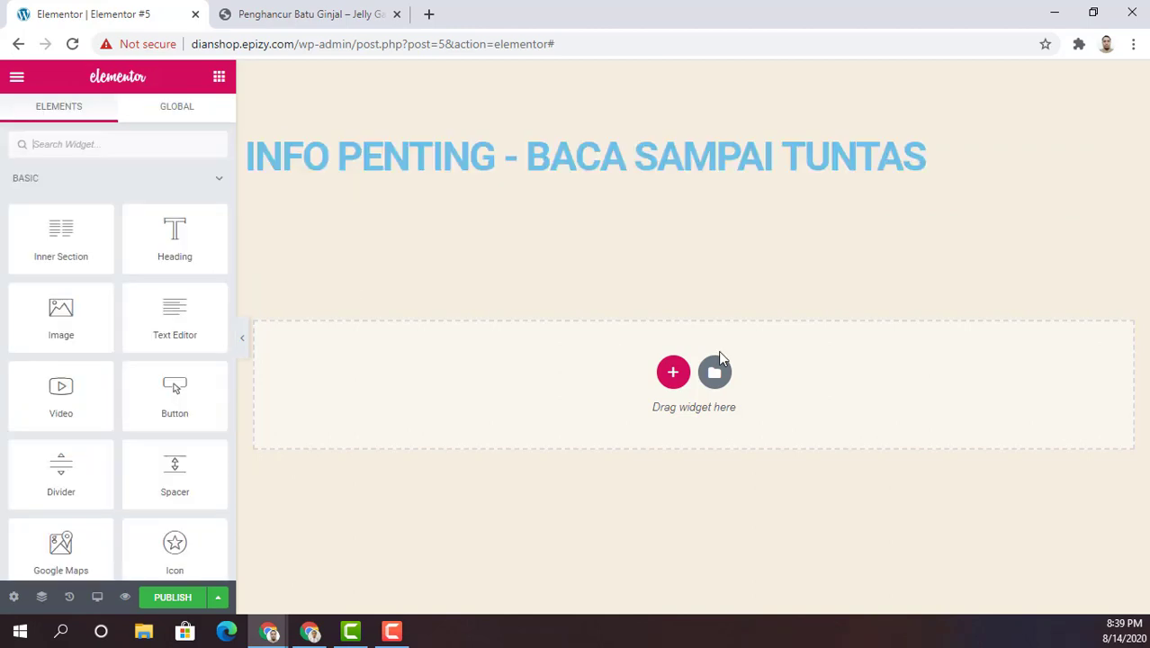
pyautogui.click(293, 153)
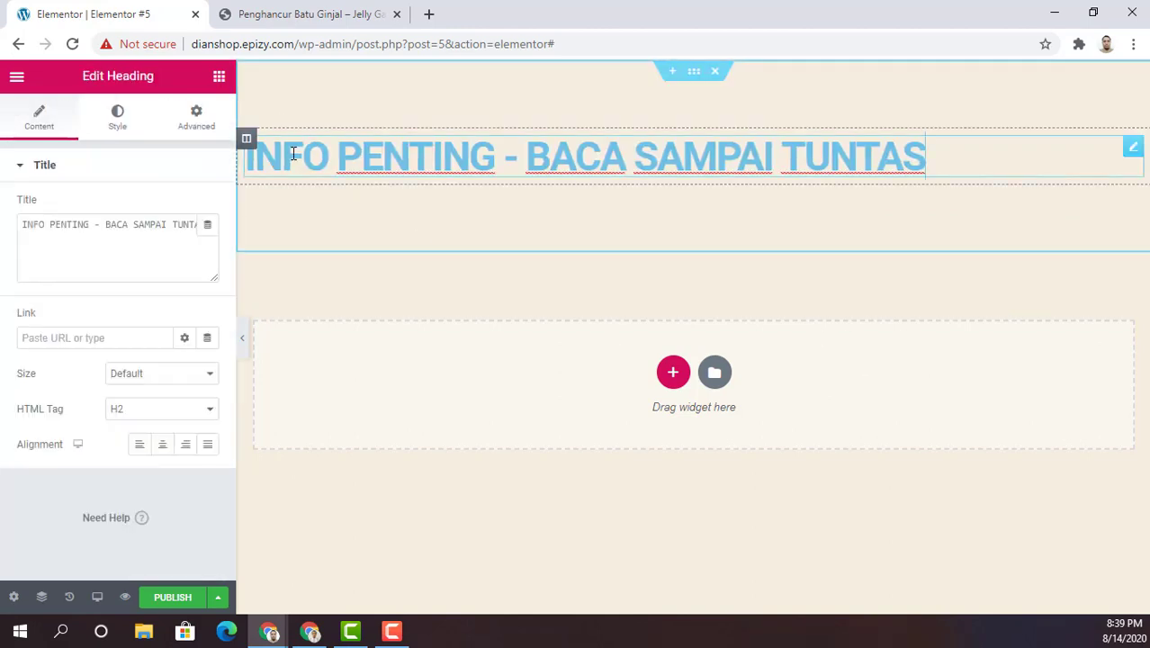
pyautogui.tripleClick(293, 153)
pyautogui.click(913, 162)
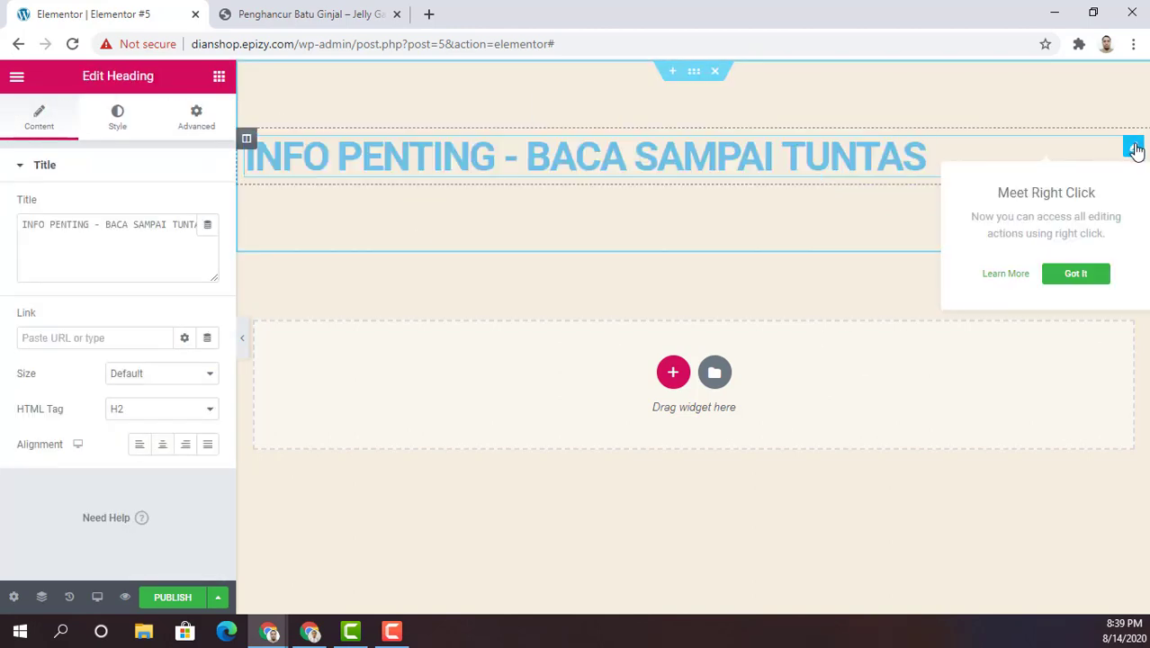
pyautogui.moveTo(924, 156); pyautogui.dragTo(635, 157)
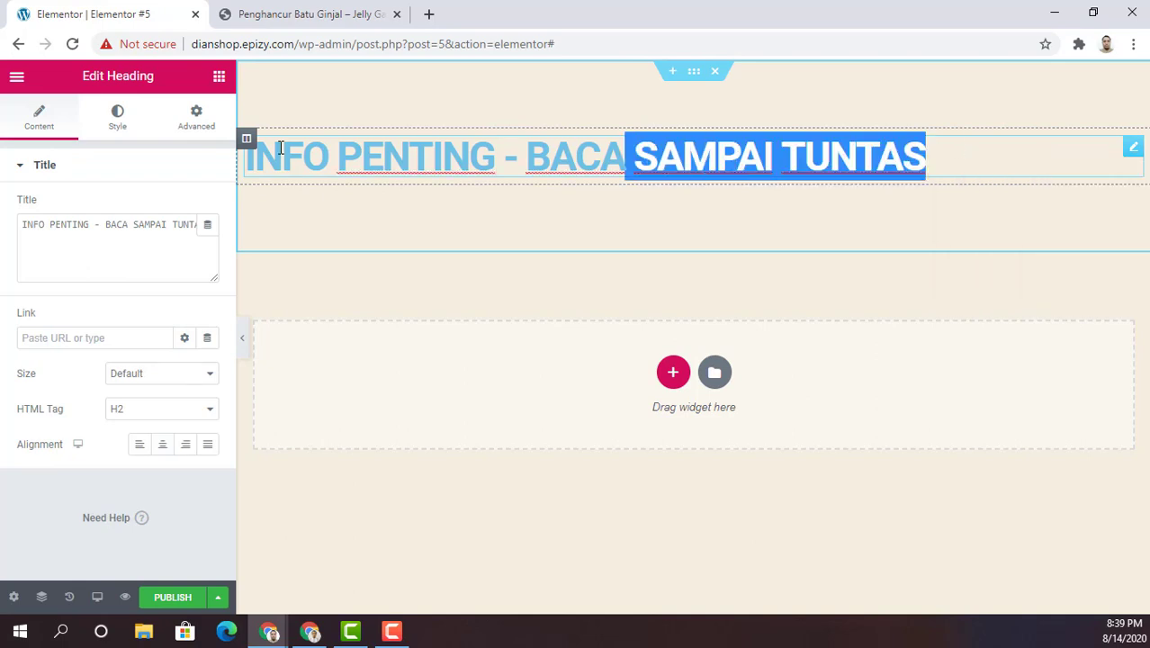
pyautogui.click(251, 239)
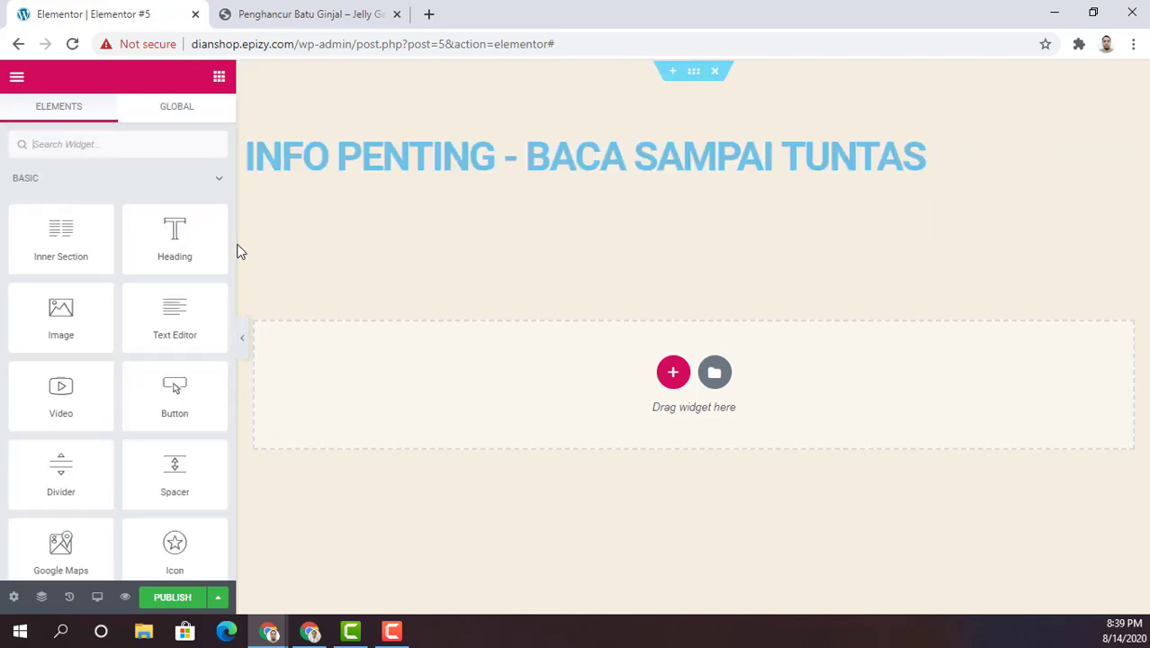
# - Try the Small and Medium sizes on the heading, and set its size to Large
pyautogui.click(598, 157)
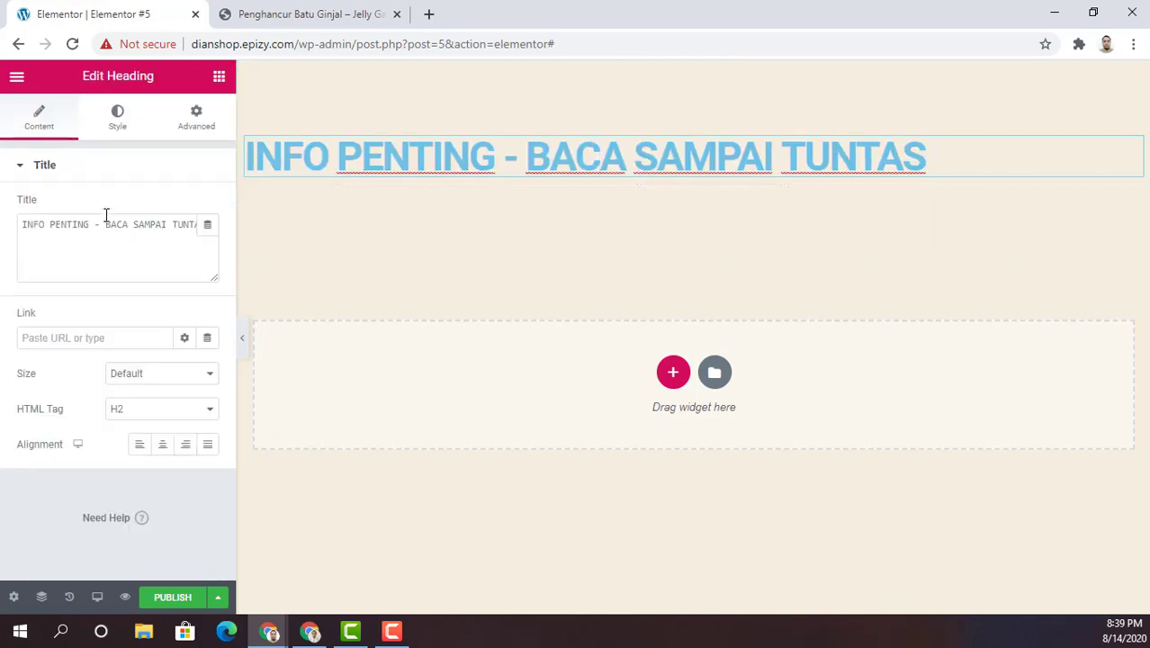
pyautogui.click(115, 376)
pyautogui.click(132, 400)
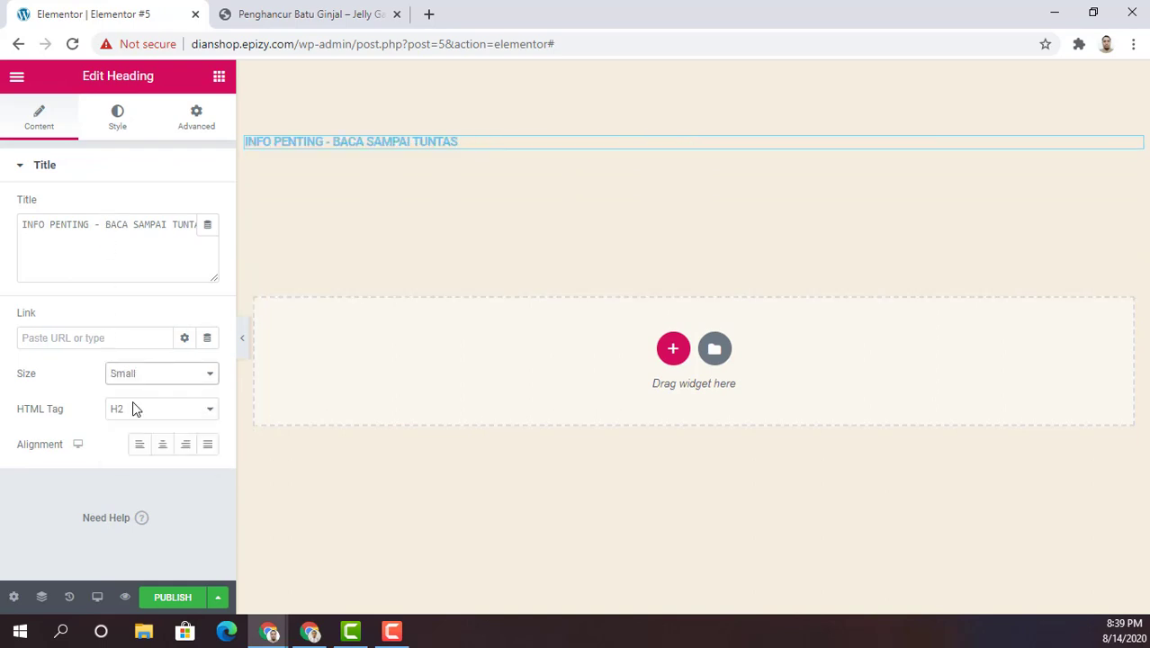
pyautogui.click(149, 376)
pyautogui.click(143, 413)
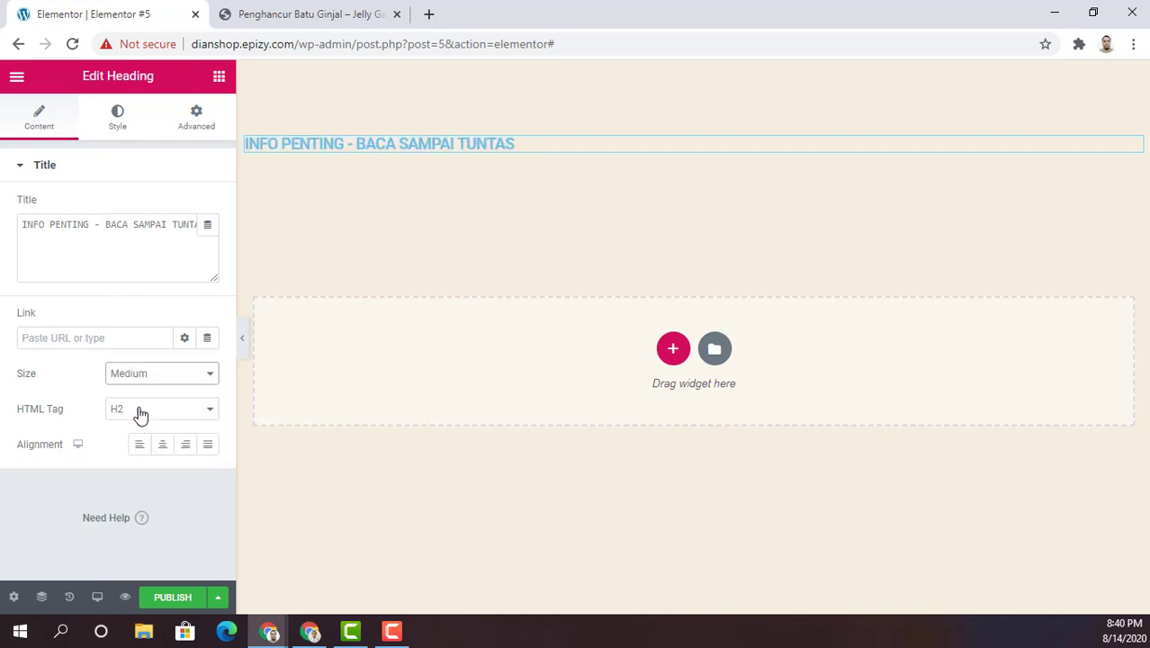
pyautogui.click(148, 377)
pyautogui.click(140, 430)
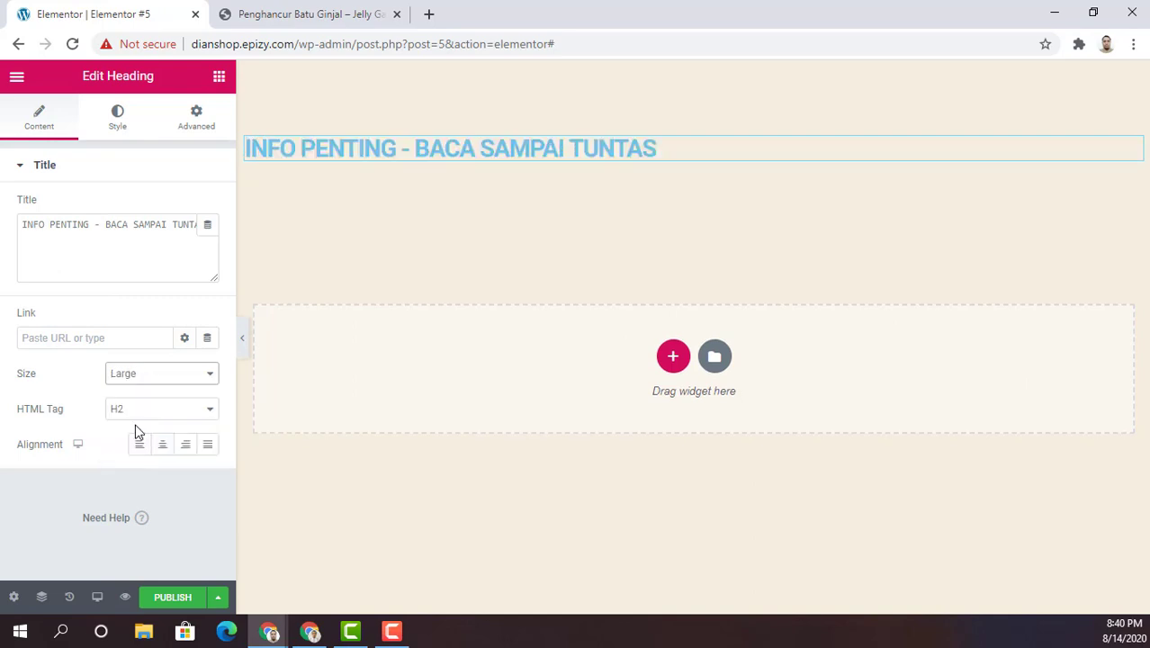
# - Set the heading's HTML tag to H1 and centre its alignment
pyautogui.click(141, 417)
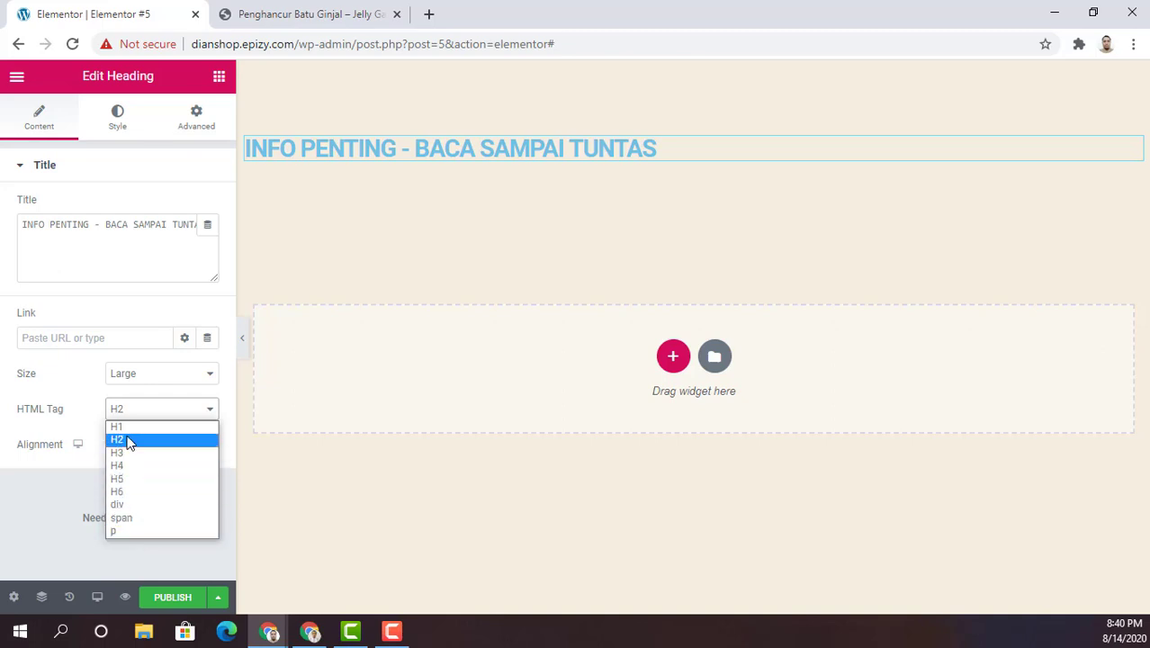
pyautogui.click(130, 427)
pyautogui.click(138, 411)
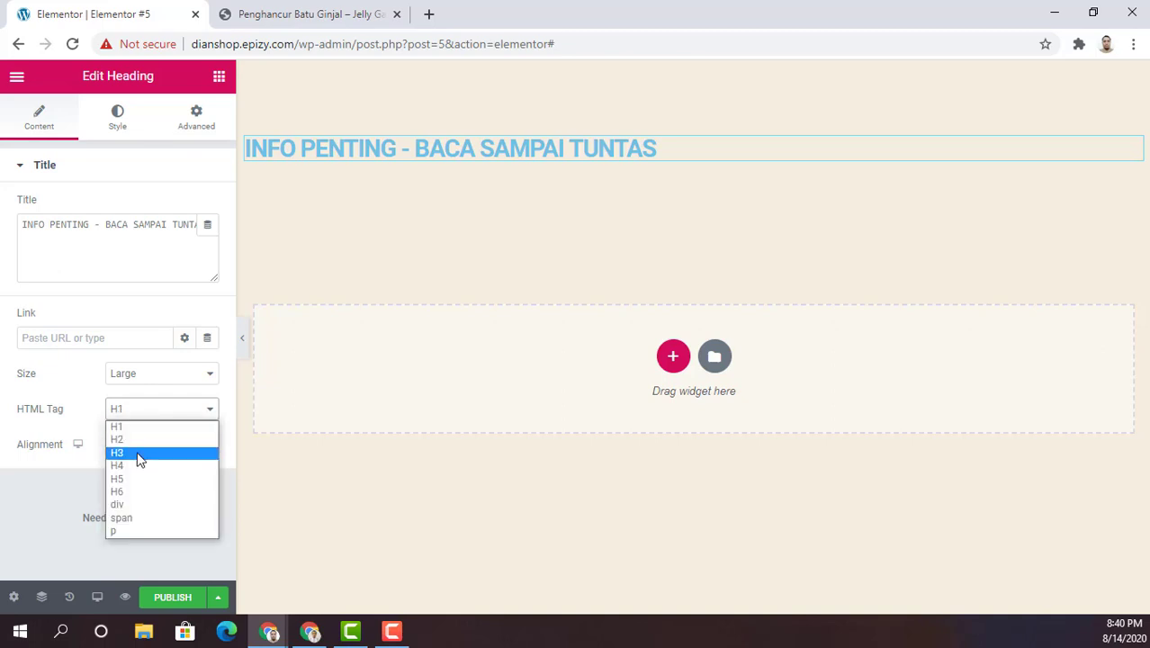
pyautogui.click(134, 441)
pyautogui.click(137, 413)
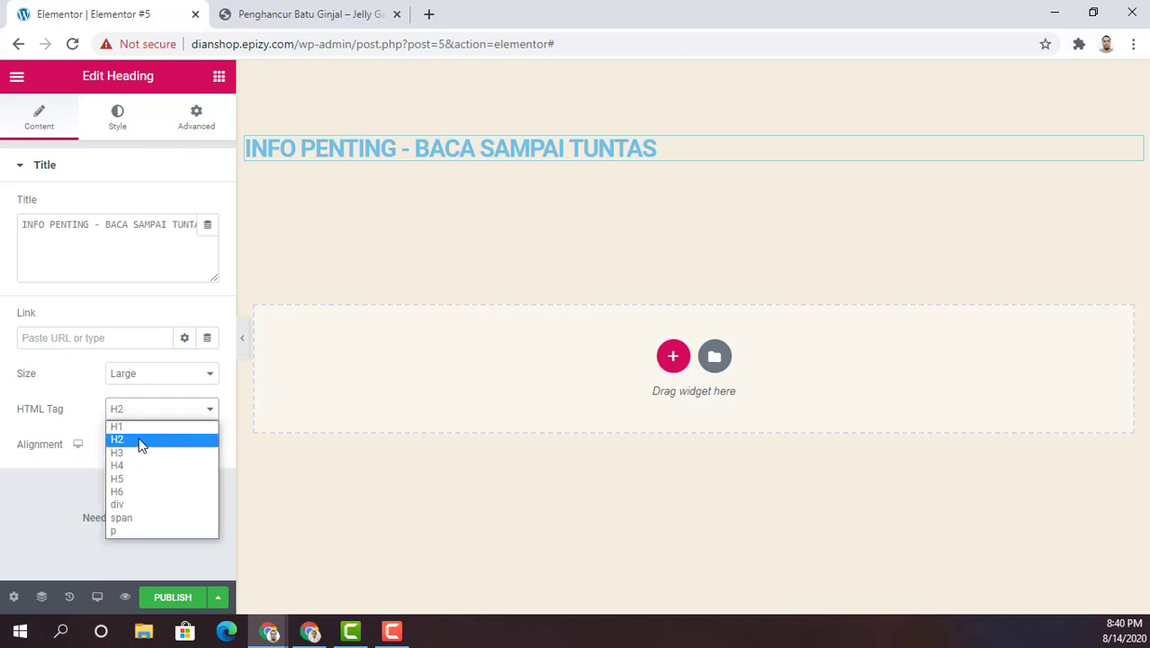
pyautogui.click(135, 431)
pyautogui.click(162, 445)
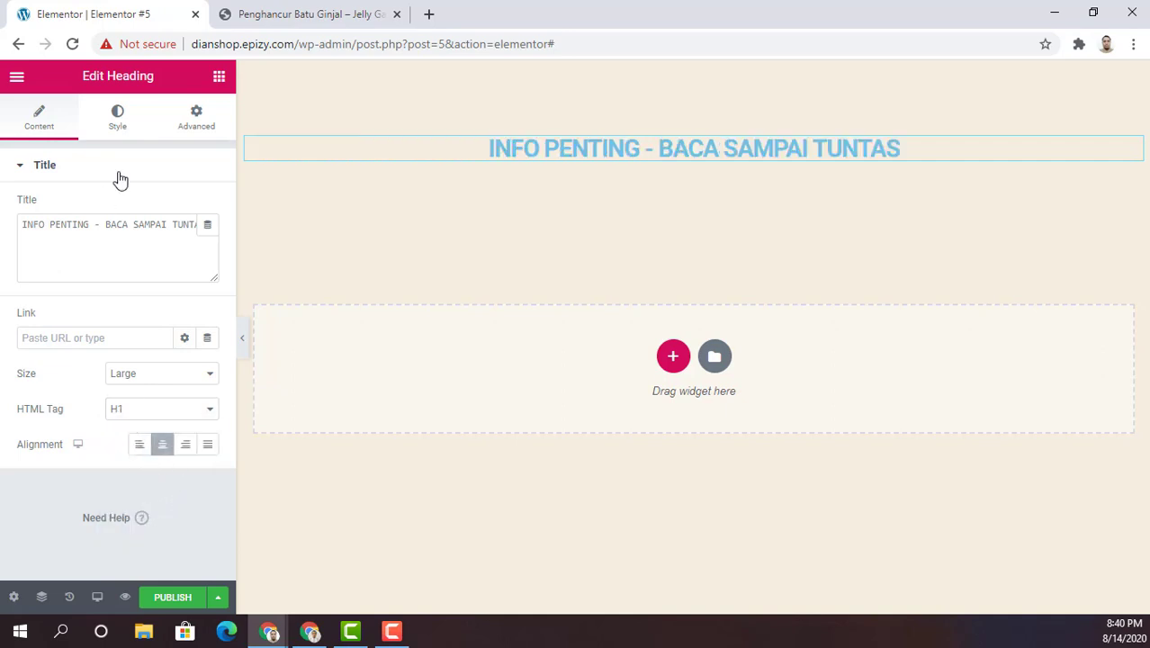
# - Set the heading's text colour to the red #CB0101
pyautogui.click(117, 117)
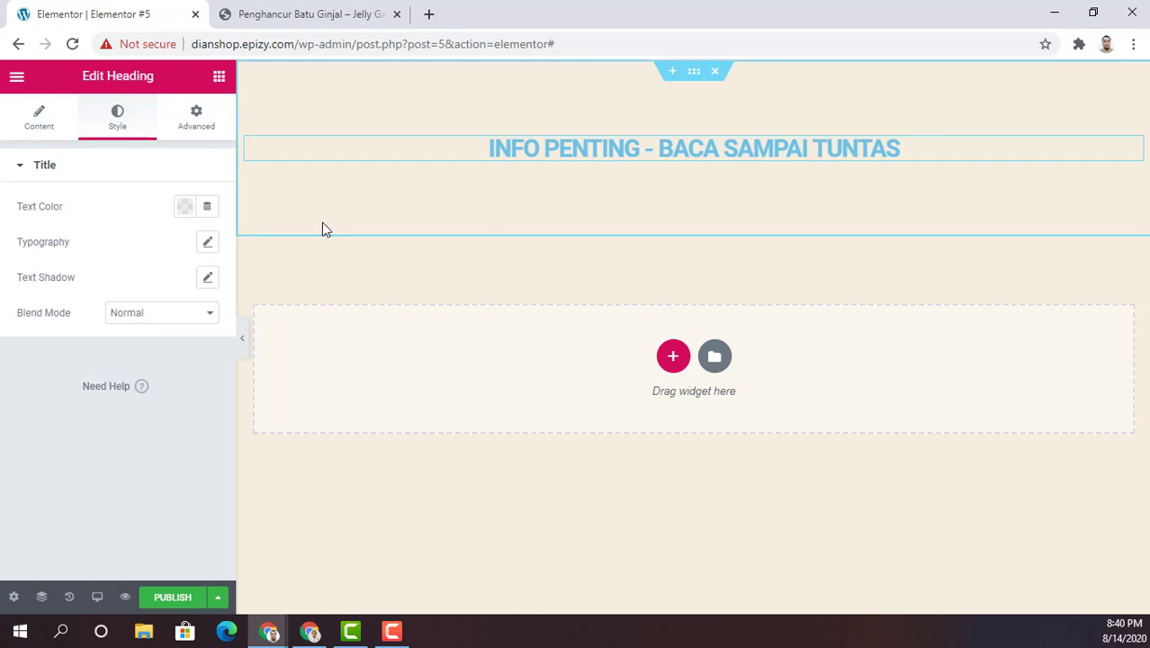
pyautogui.click(184, 207)
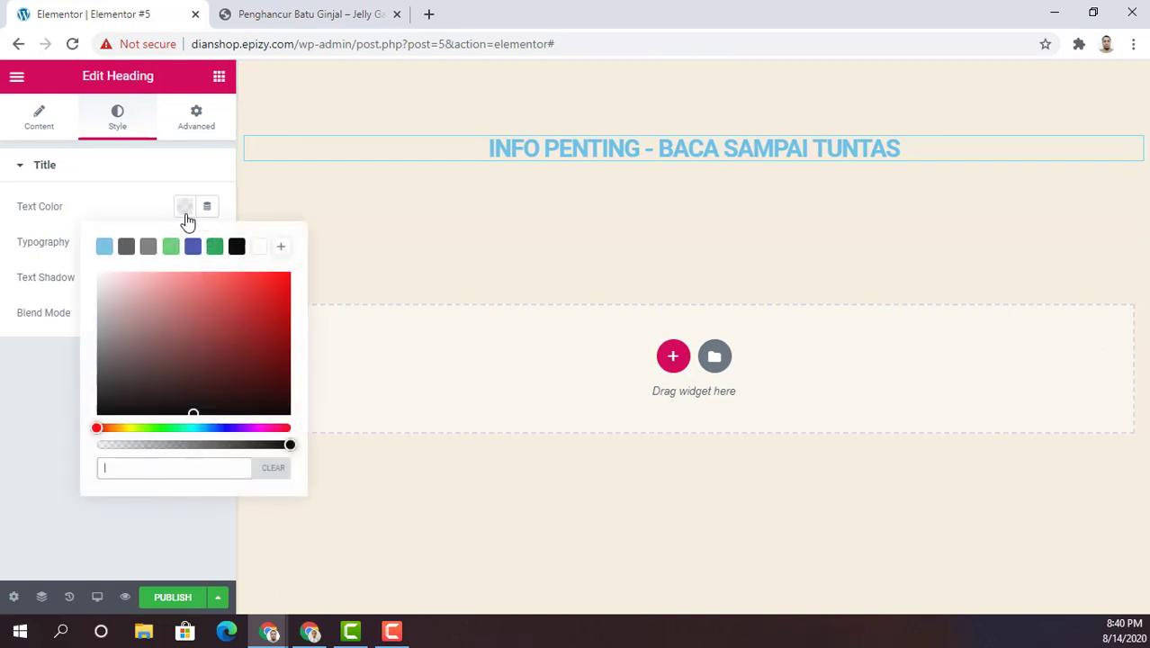
pyautogui.click(288, 298)
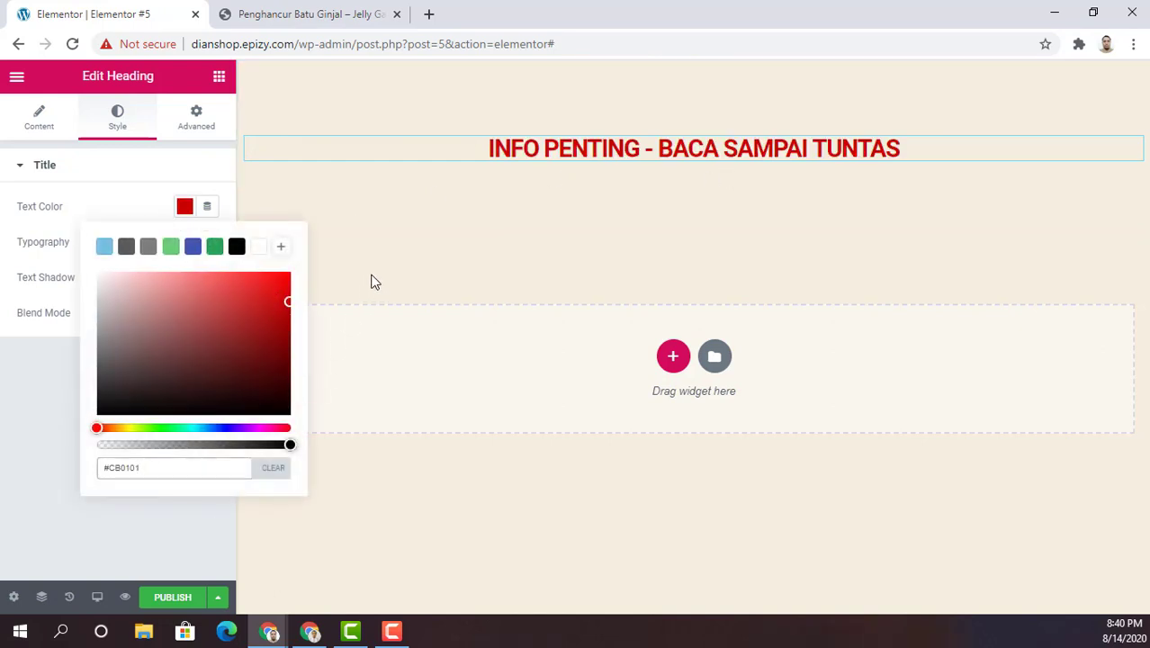
pyautogui.click(92, 176)
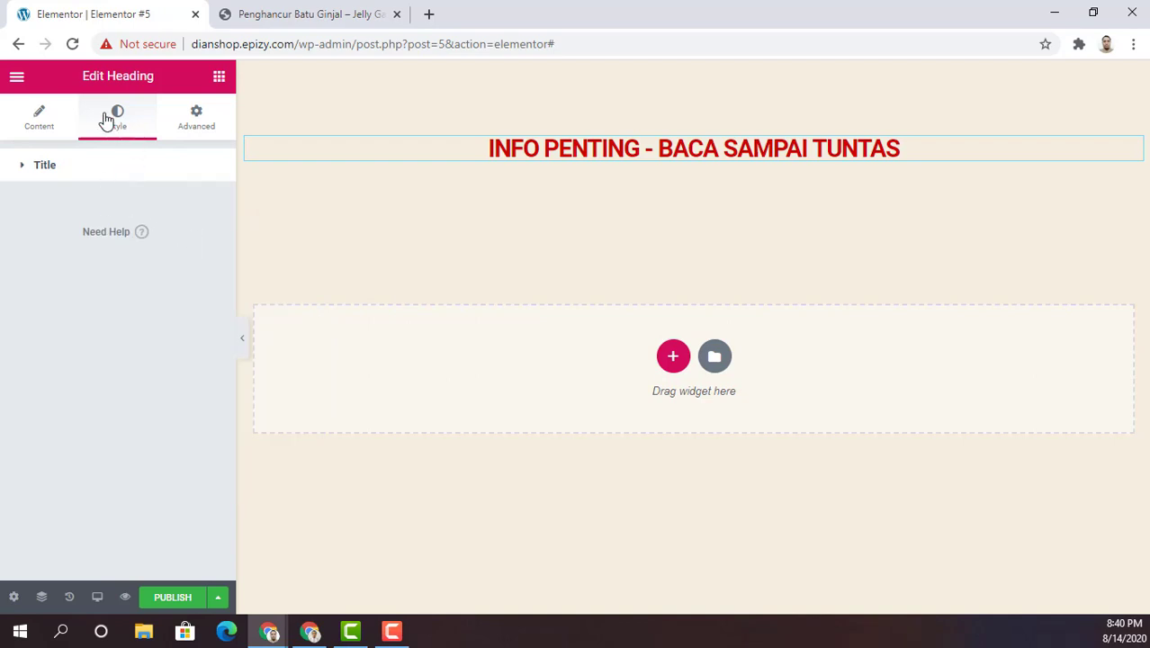
pyautogui.click(36, 170)
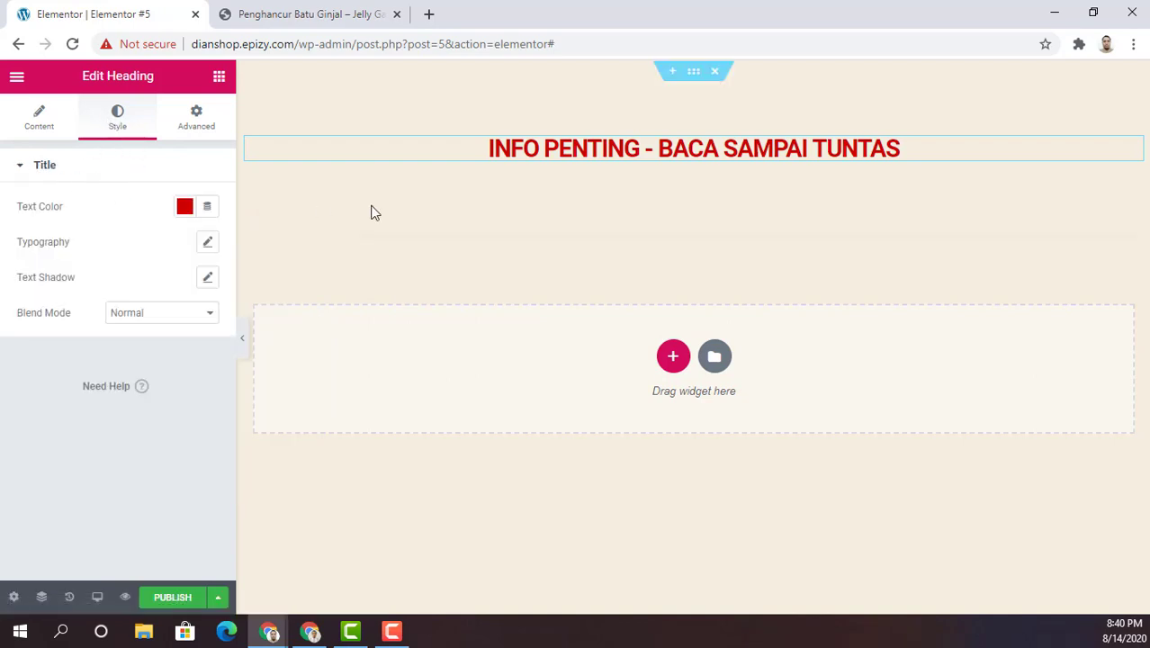
# - Add a text shadow to the heading with its blur set to 22
pyautogui.click(208, 278)
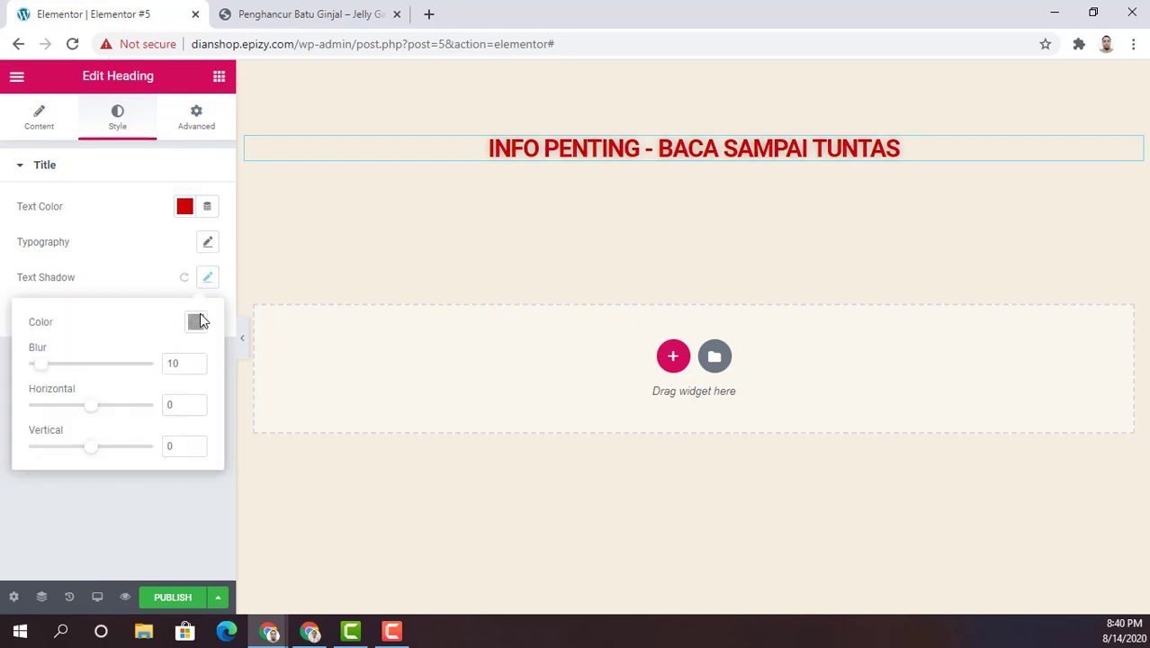
pyautogui.click(196, 323)
pyautogui.click(60, 339)
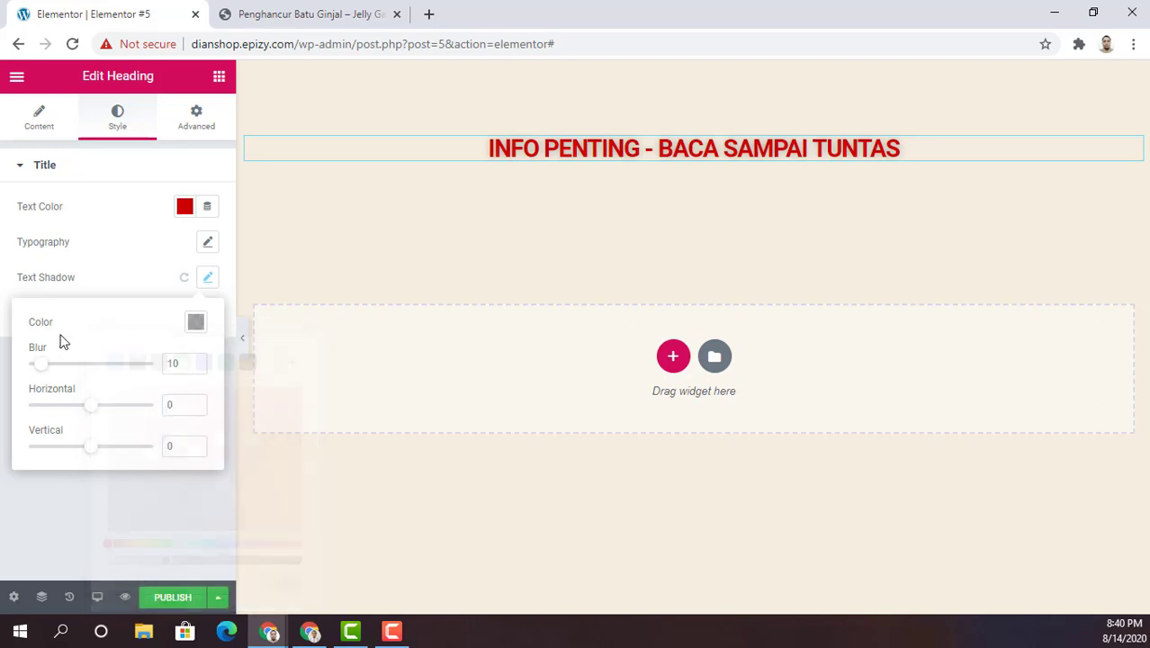
pyautogui.moveTo(47, 369); pyautogui.dragTo(61, 370)
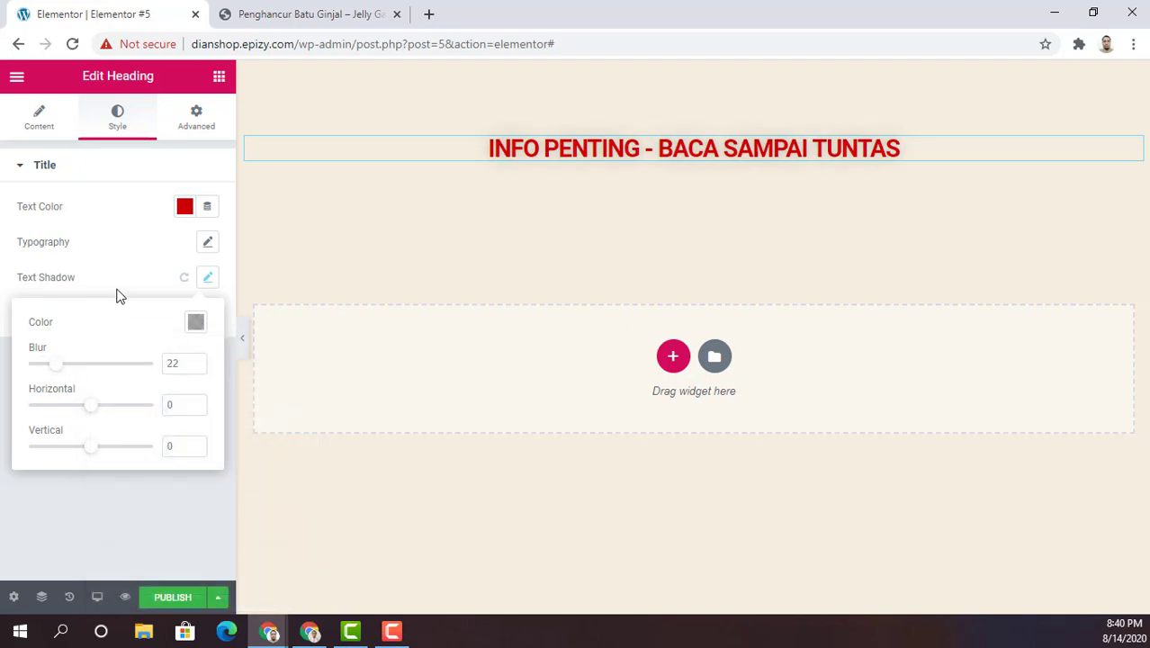
pyautogui.click(132, 257)
# - Try the Multiply and Lighten blend modes on the heading, and return the blend mode to Normal
pyautogui.click(144, 312)
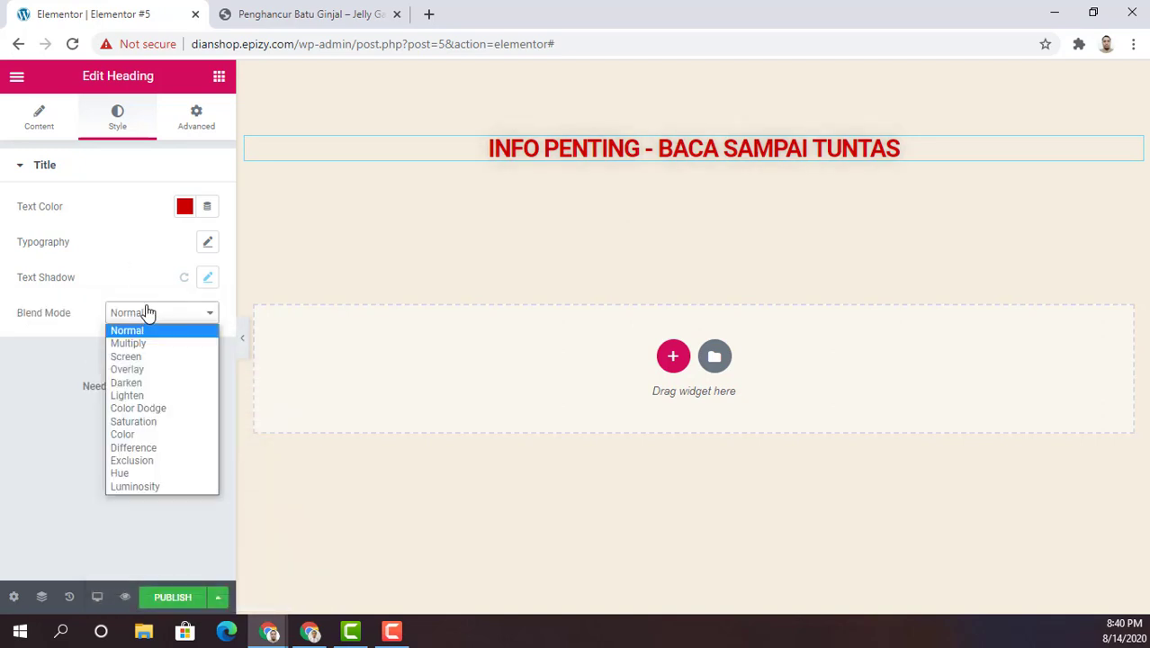
pyautogui.click(134, 340)
pyautogui.click(139, 316)
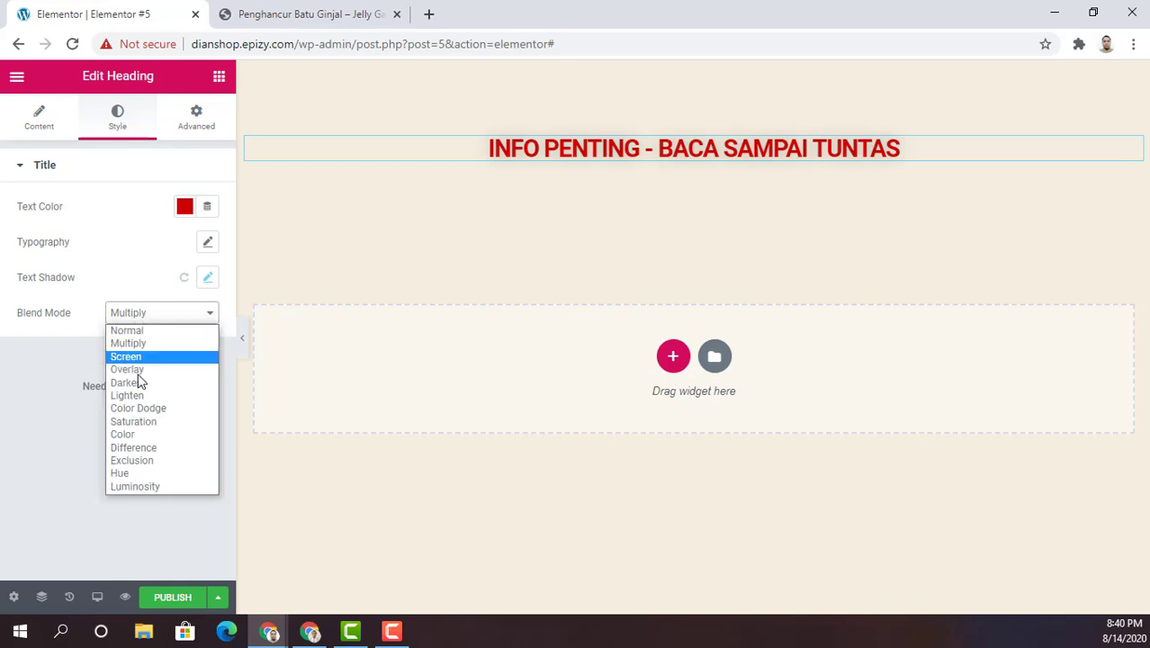
pyautogui.click(135, 394)
pyautogui.click(139, 319)
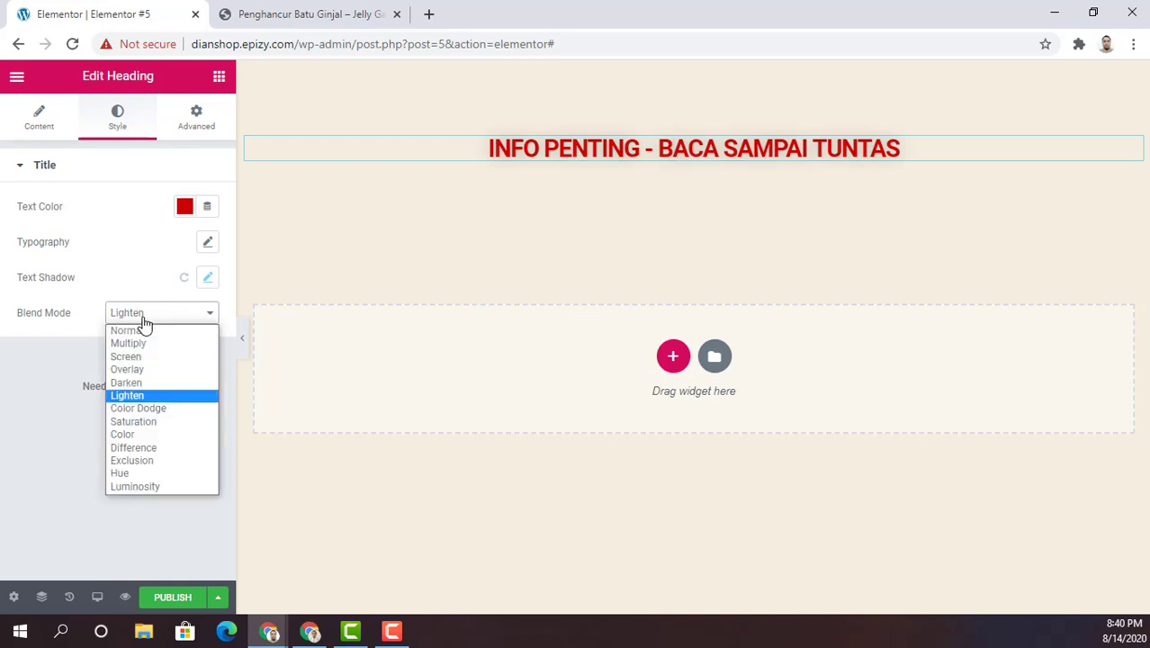
pyautogui.click(141, 324)
# - Set the heading's margin to 11 px and its padding to 0 px on all sides
pyautogui.click(203, 121)
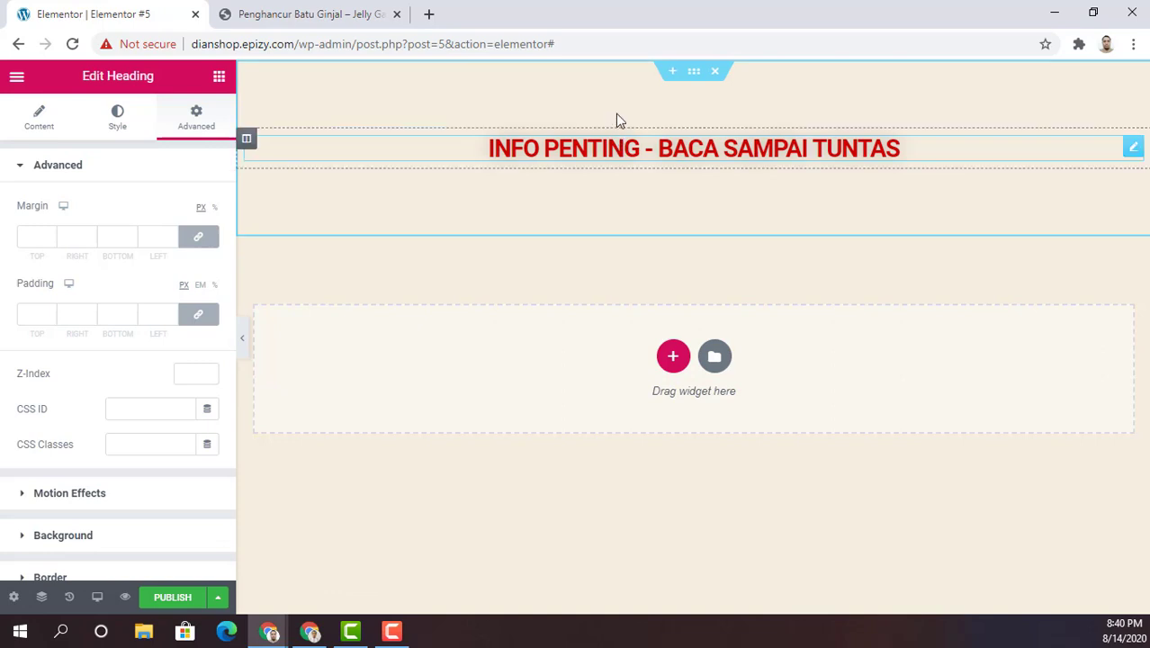
pyautogui.click(50, 236)
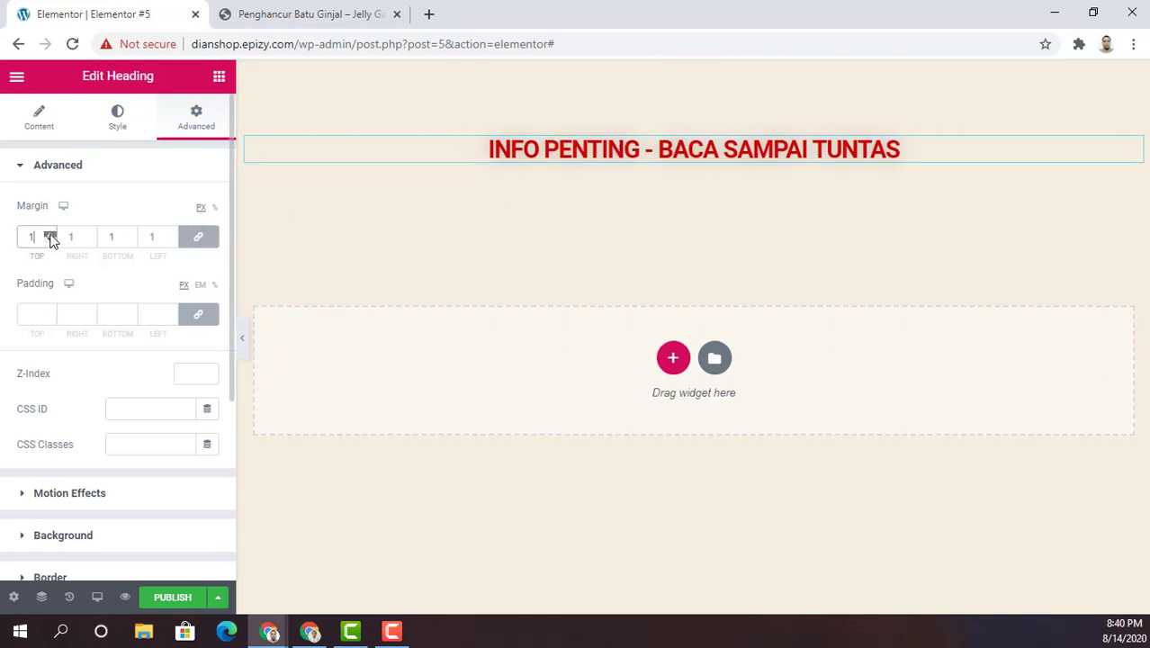
pyautogui.moveTo(50, 235); pyautogui.dragTo(50, 236)
pyautogui.click(50, 236)
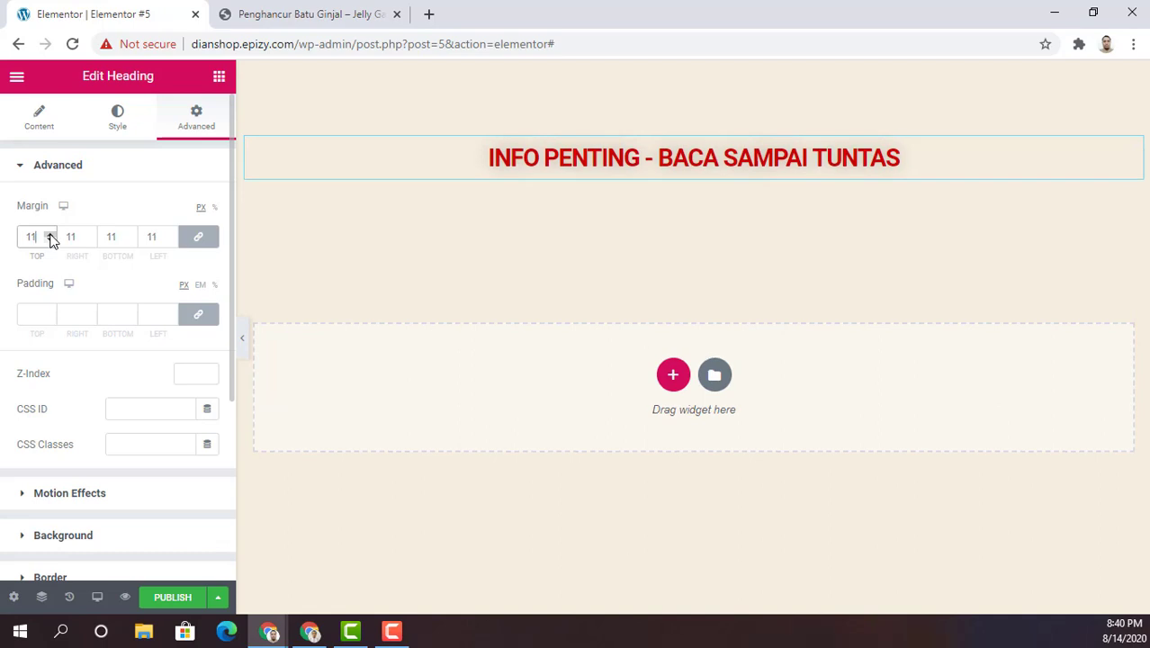
pyautogui.click(49, 314)
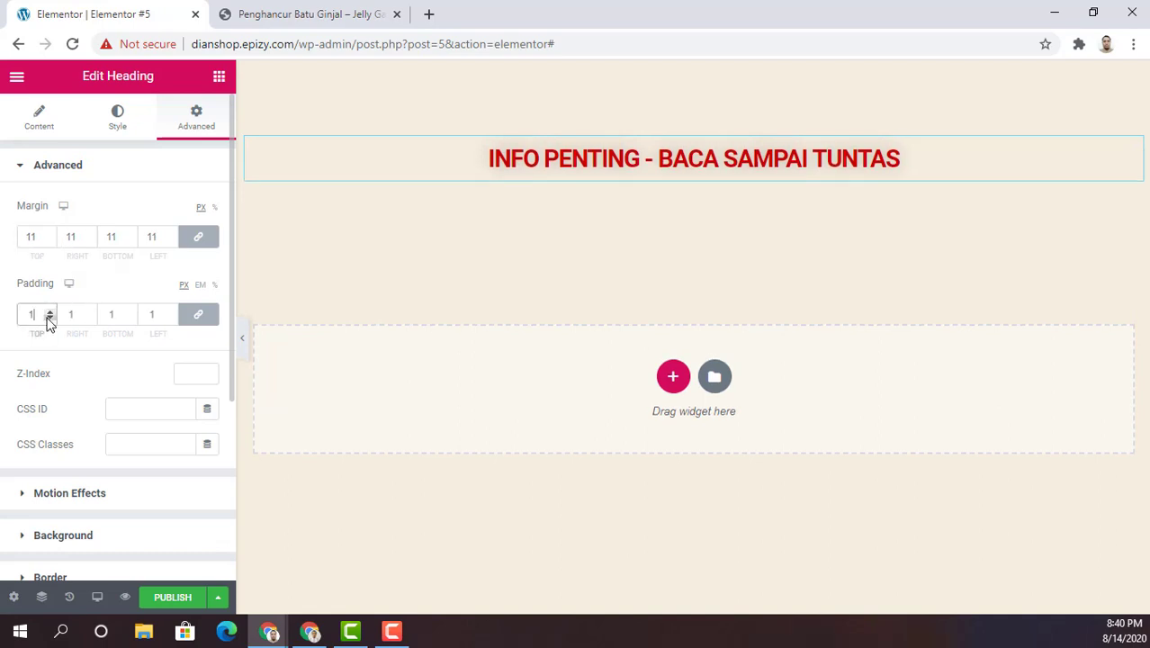
pyautogui.click(49, 319)
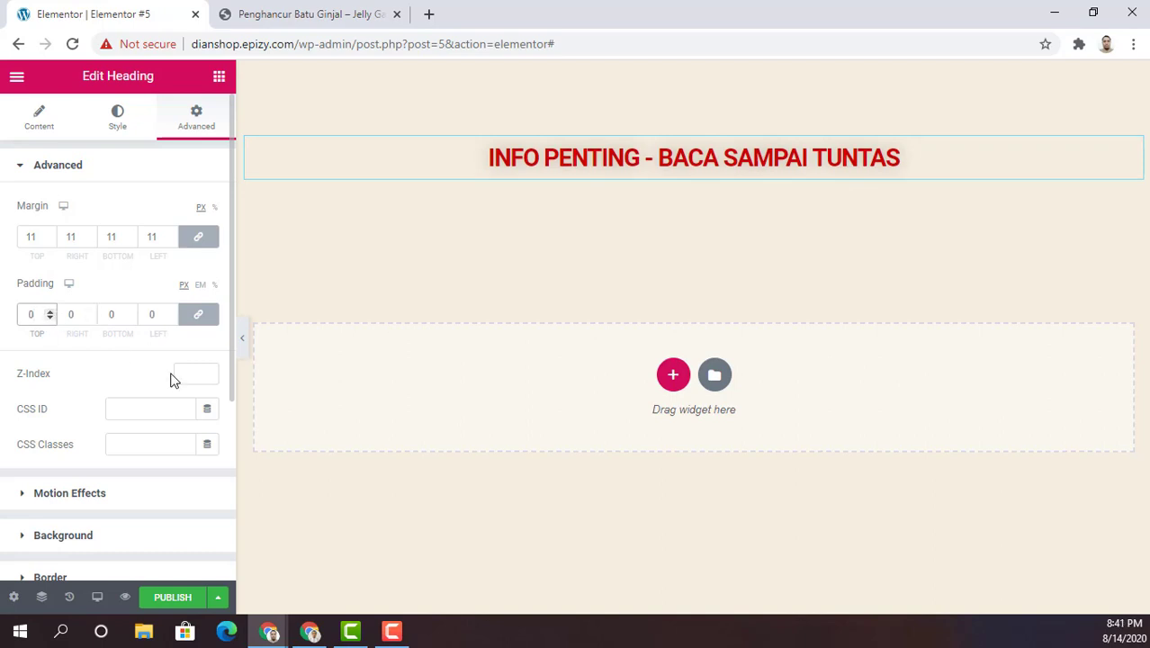
# - Try the Dotted and Groove border types around the heading, and set the border type to Dashed
pyautogui.scroll(-2, 173, 376)
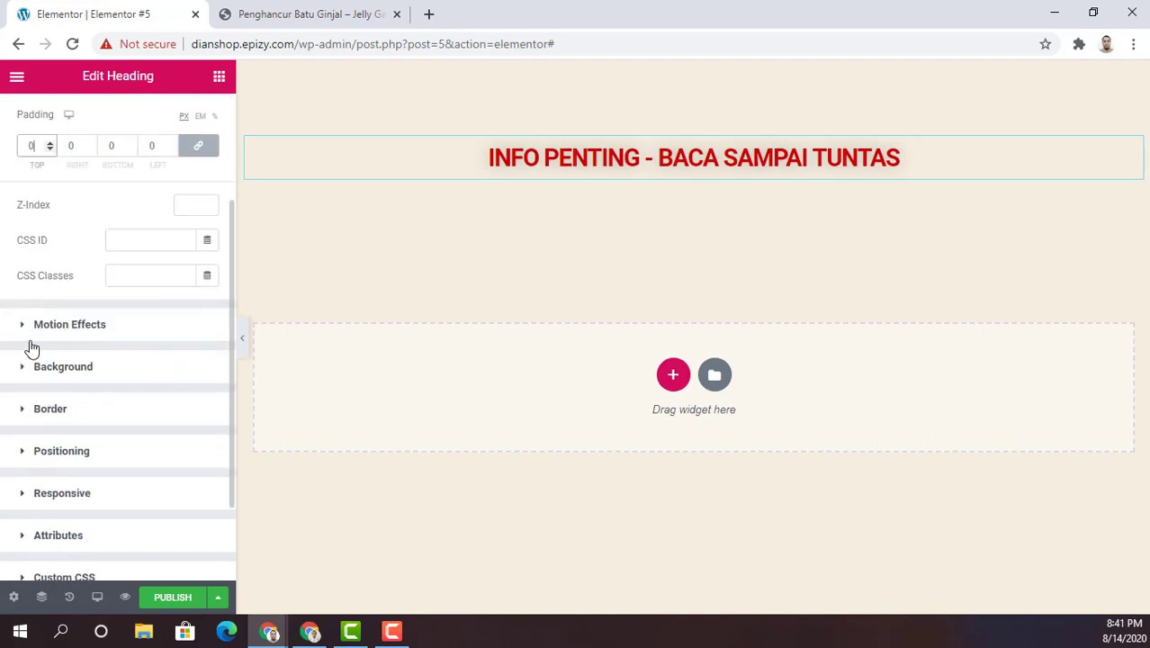
pyautogui.click(24, 409)
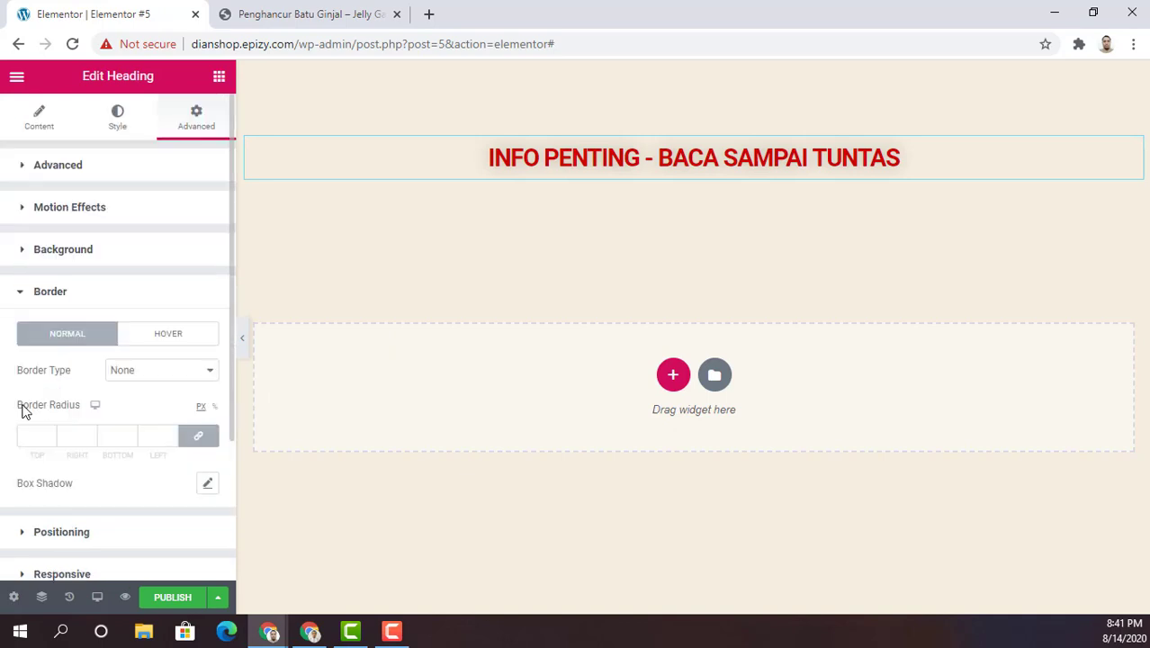
pyautogui.click(160, 368)
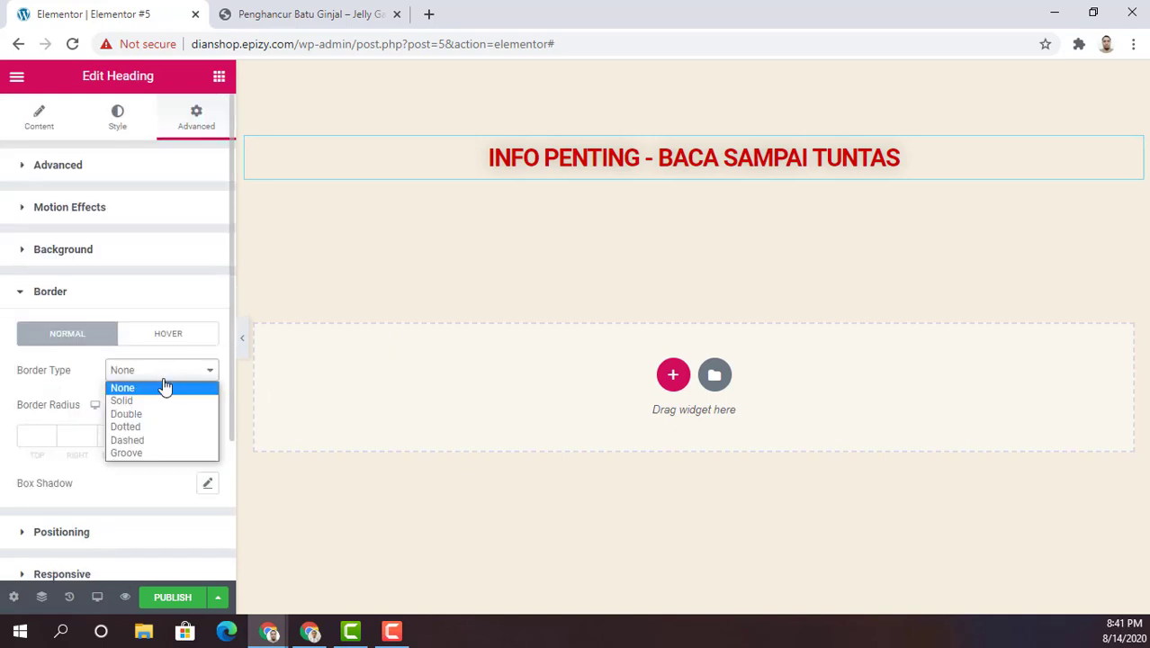
pyautogui.click(142, 439)
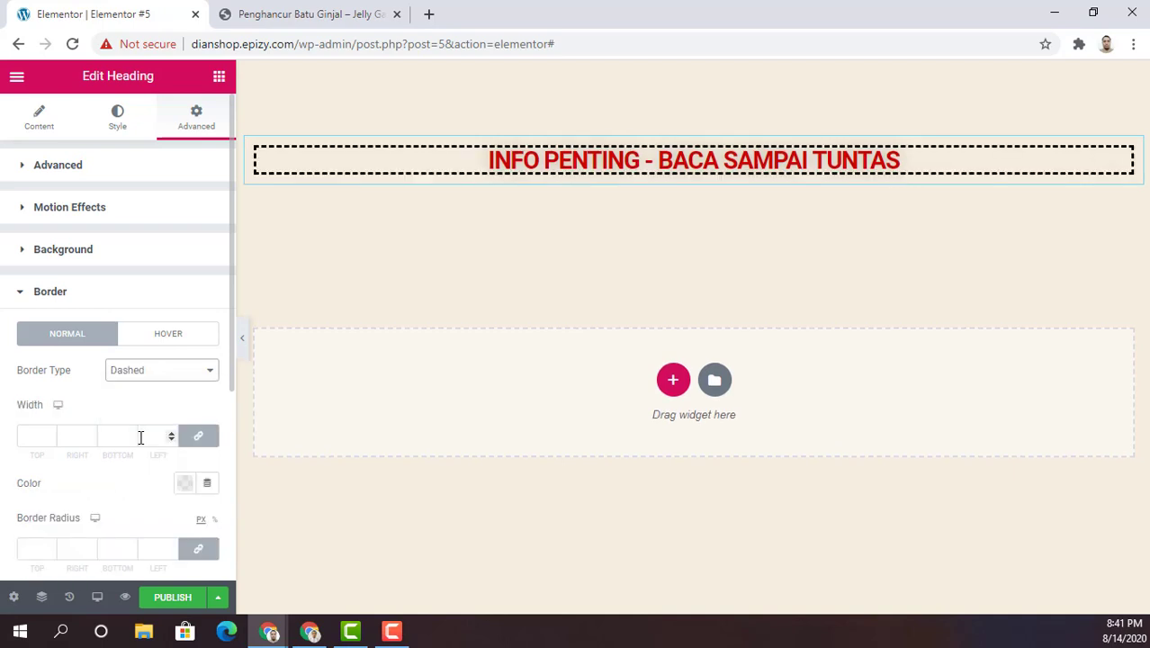
pyautogui.click(153, 373)
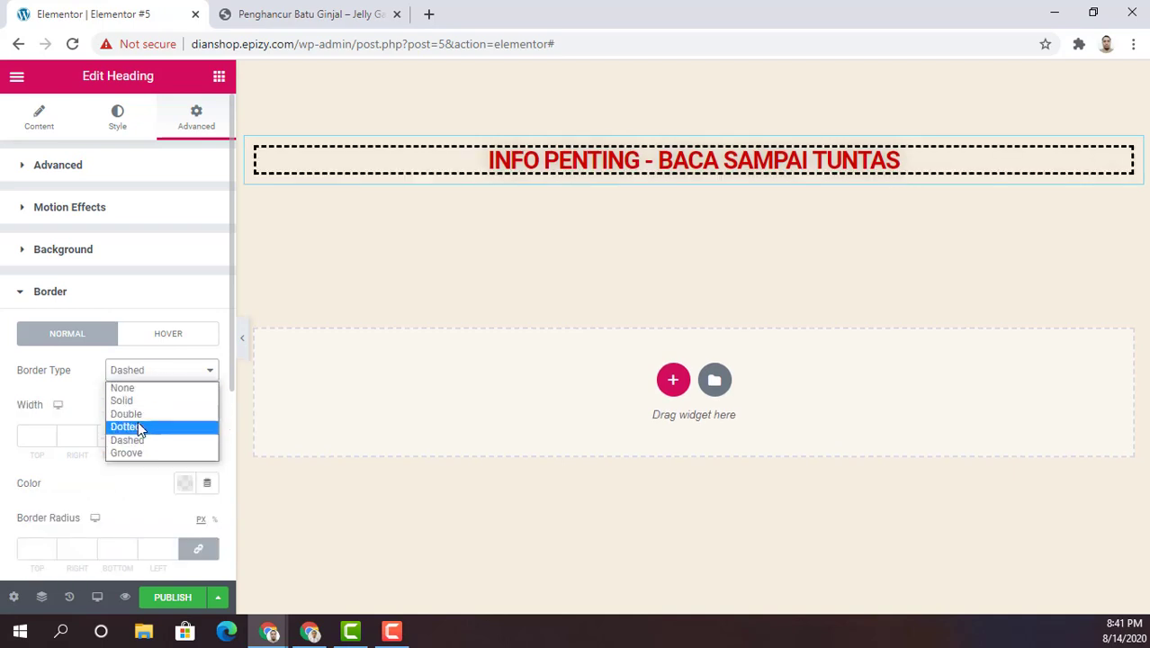
pyautogui.click(135, 421)
pyautogui.click(153, 376)
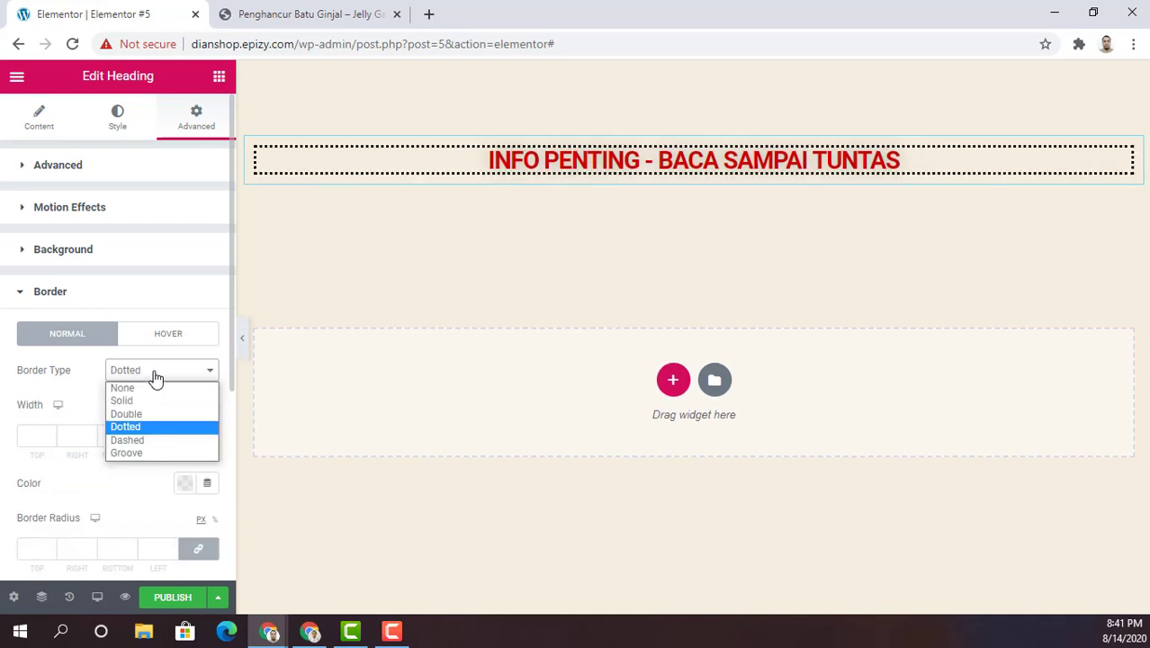
pyautogui.click(141, 453)
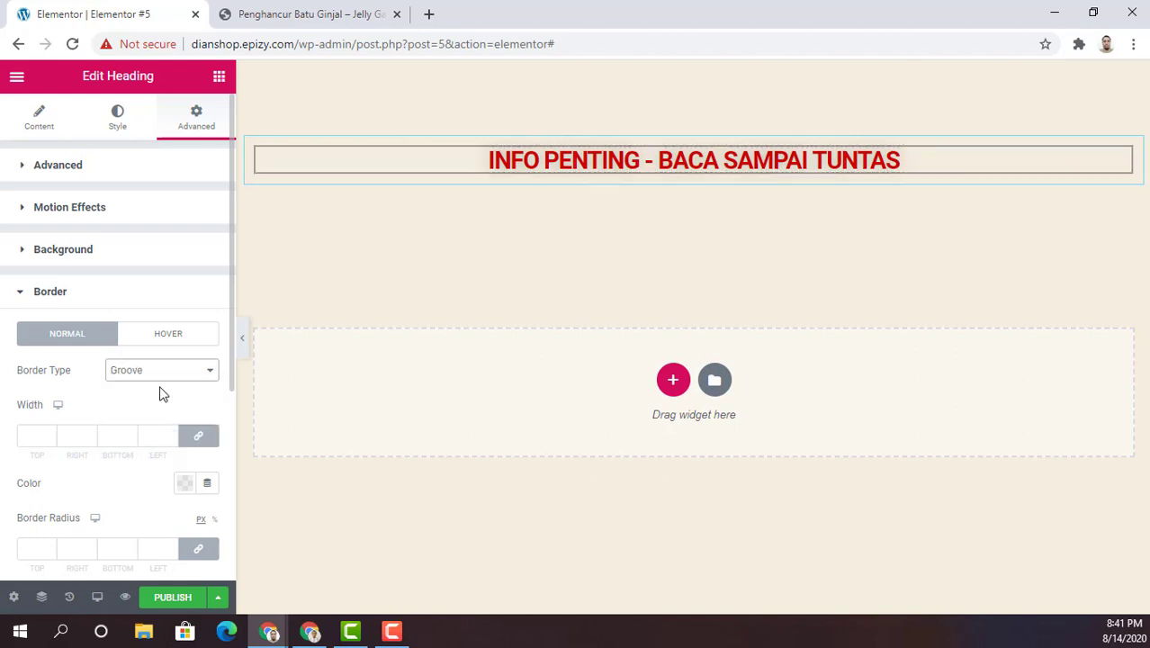
pyautogui.click(158, 372)
pyautogui.click(142, 441)
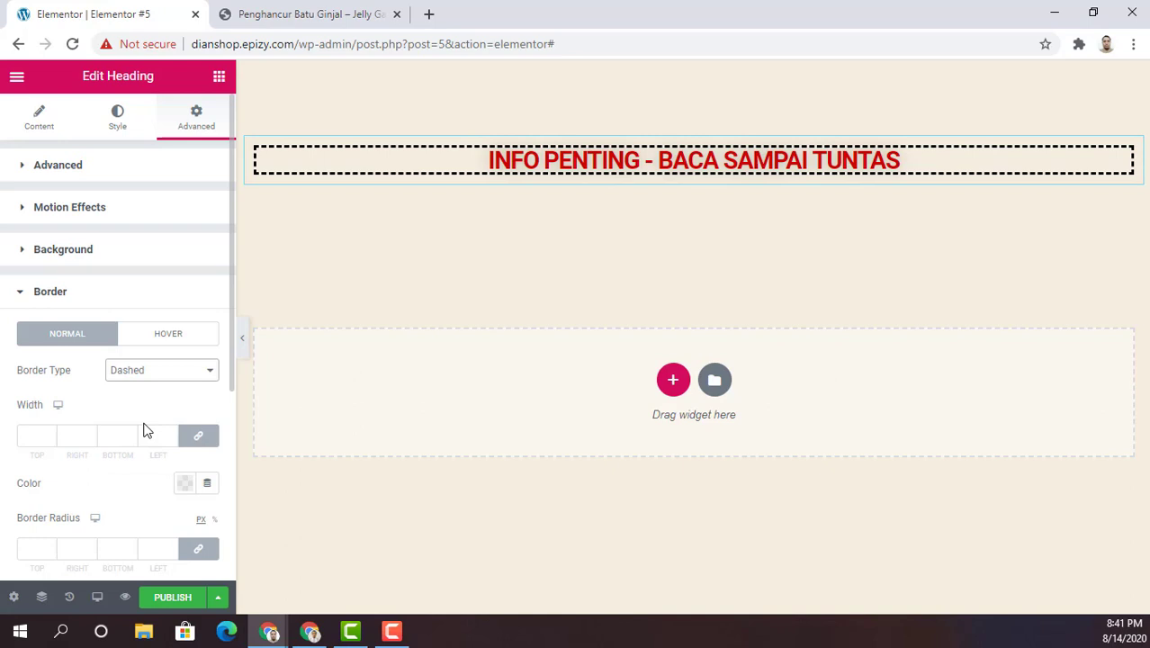
# - Set the heading's border width to 2 and its border radius to 12 px on all sides
pyautogui.click(49, 435)
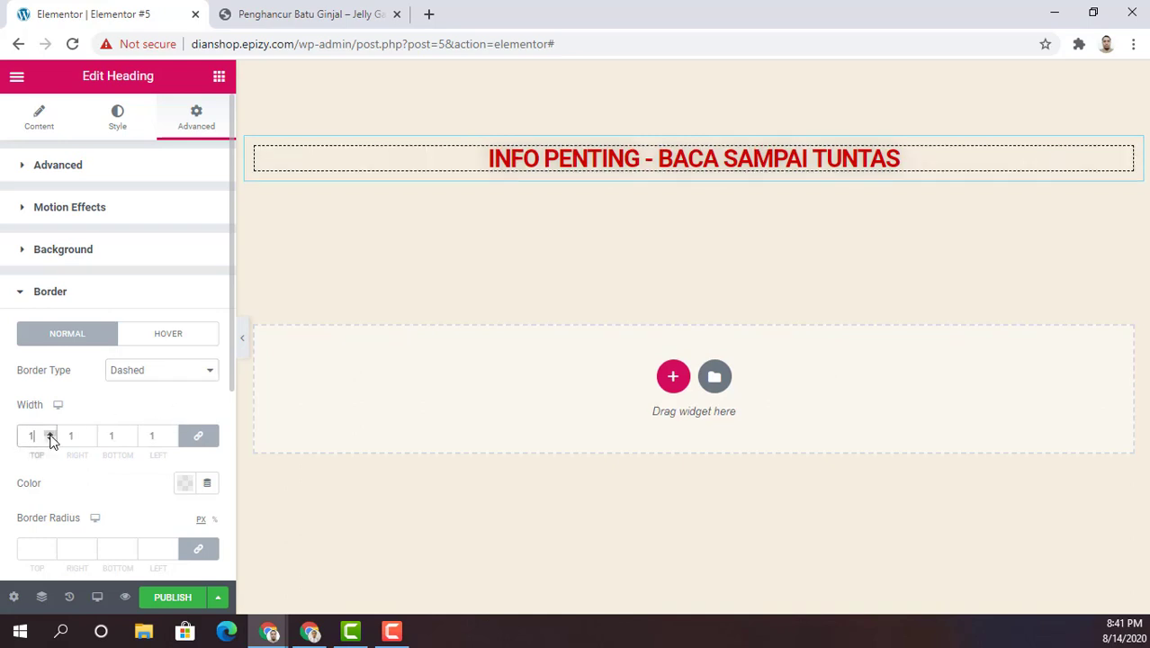
pyautogui.click(49, 433)
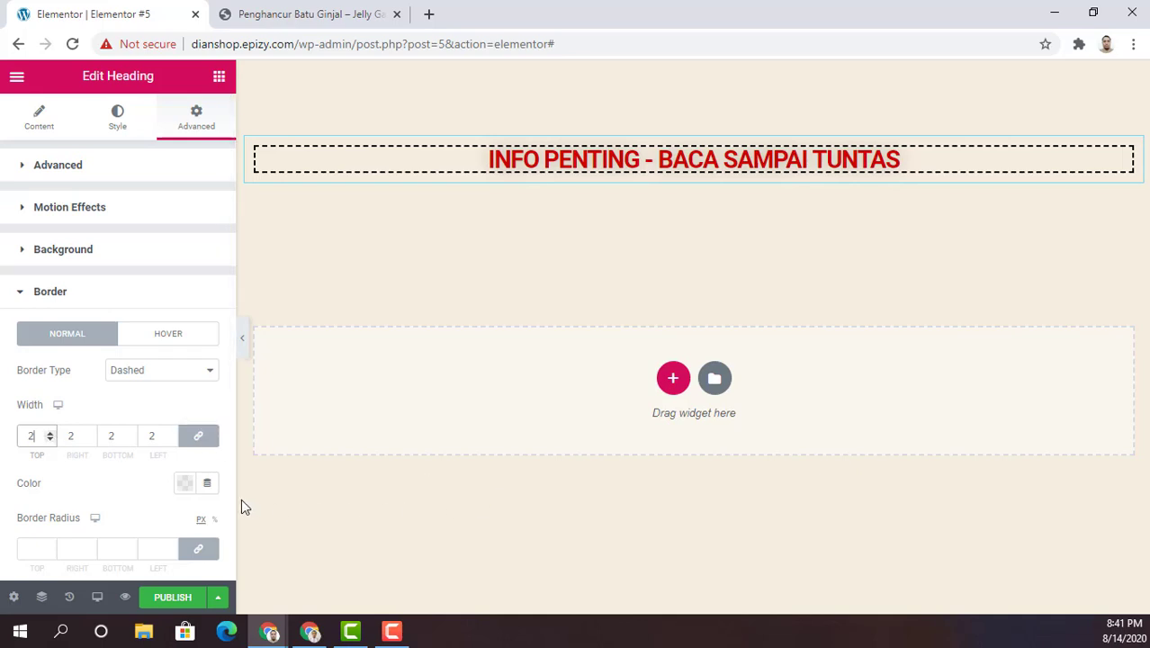
pyautogui.scroll(-1, 167, 500)
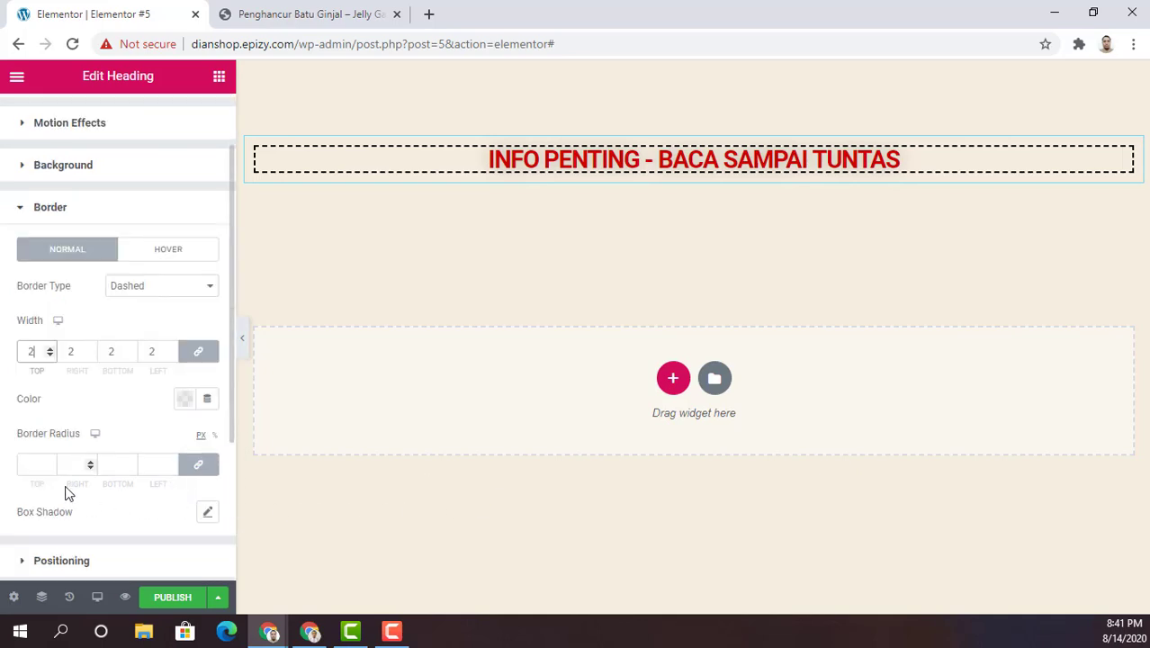
pyautogui.click(50, 463)
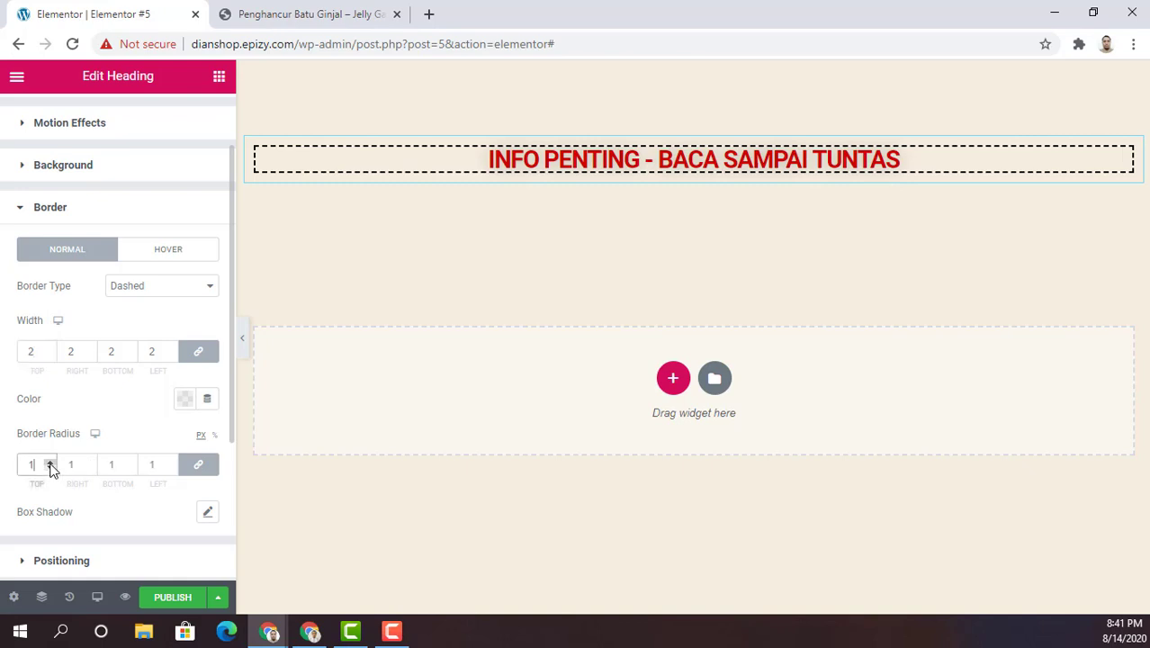
pyautogui.click(49, 463)
pyautogui.click(50, 463)
pyautogui.click(50, 462)
pyautogui.click(50, 463)
pyautogui.click(49, 463)
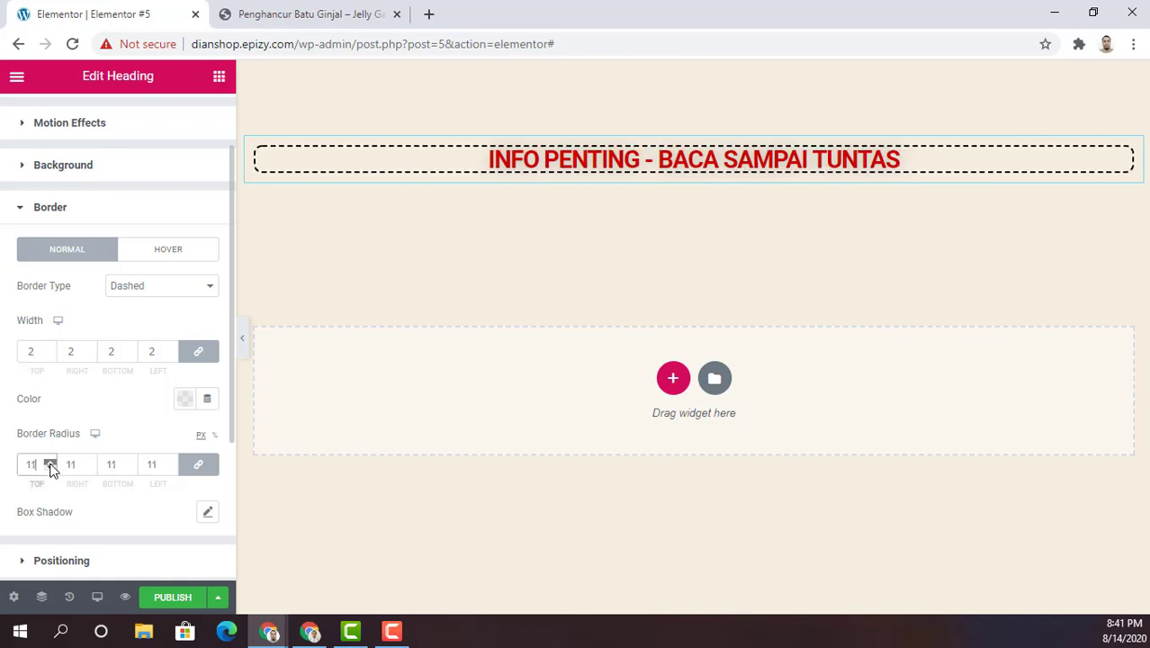
pyautogui.click(49, 463)
pyautogui.click(49, 462)
# - Examine the heading's positioning, responsive visibility, attributes and custom CSS options
pyautogui.scroll(-1, 101, 468)
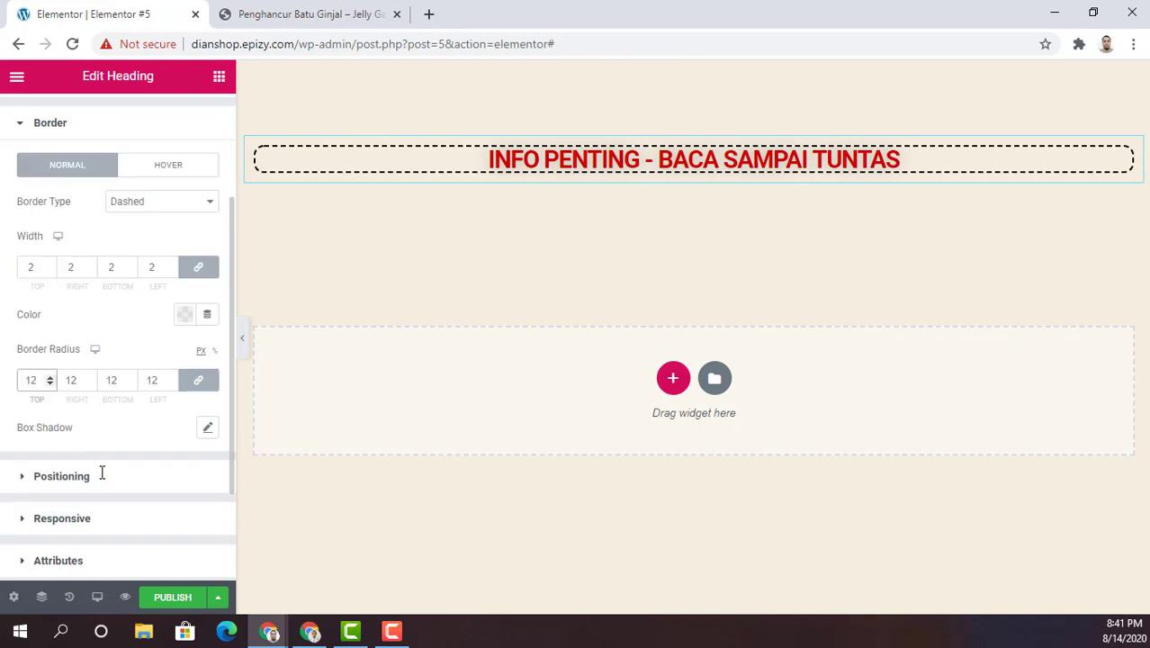
pyautogui.click(90, 477)
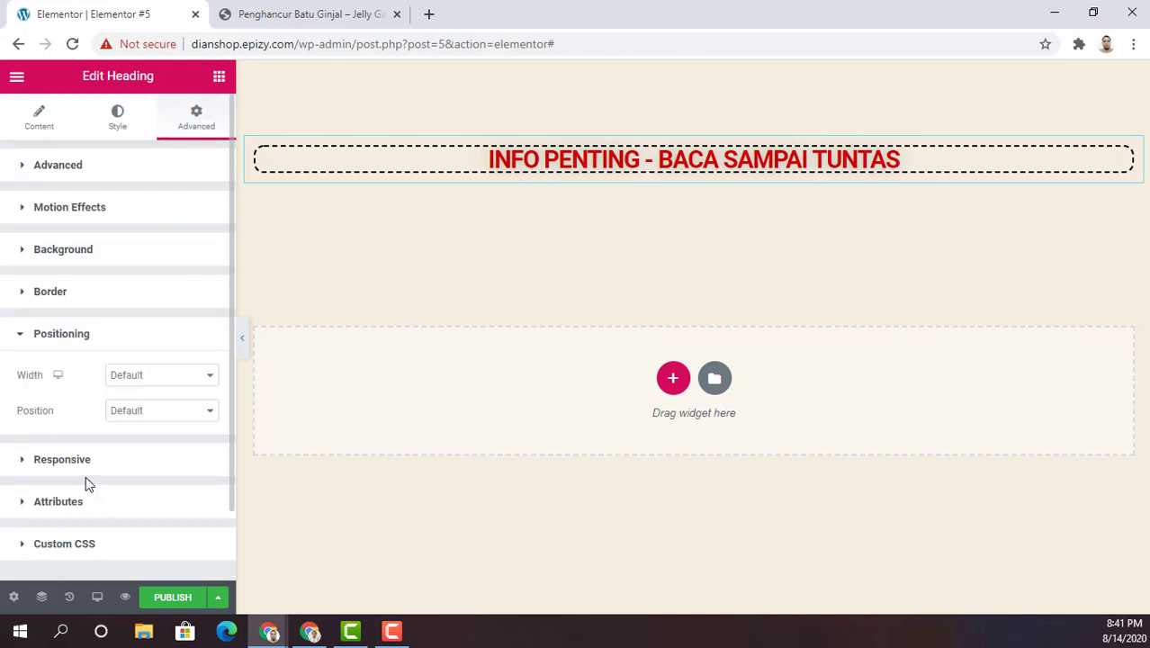
pyautogui.click(182, 379)
pyautogui.click(181, 380)
pyautogui.click(158, 415)
pyautogui.click(157, 418)
pyautogui.click(165, 412)
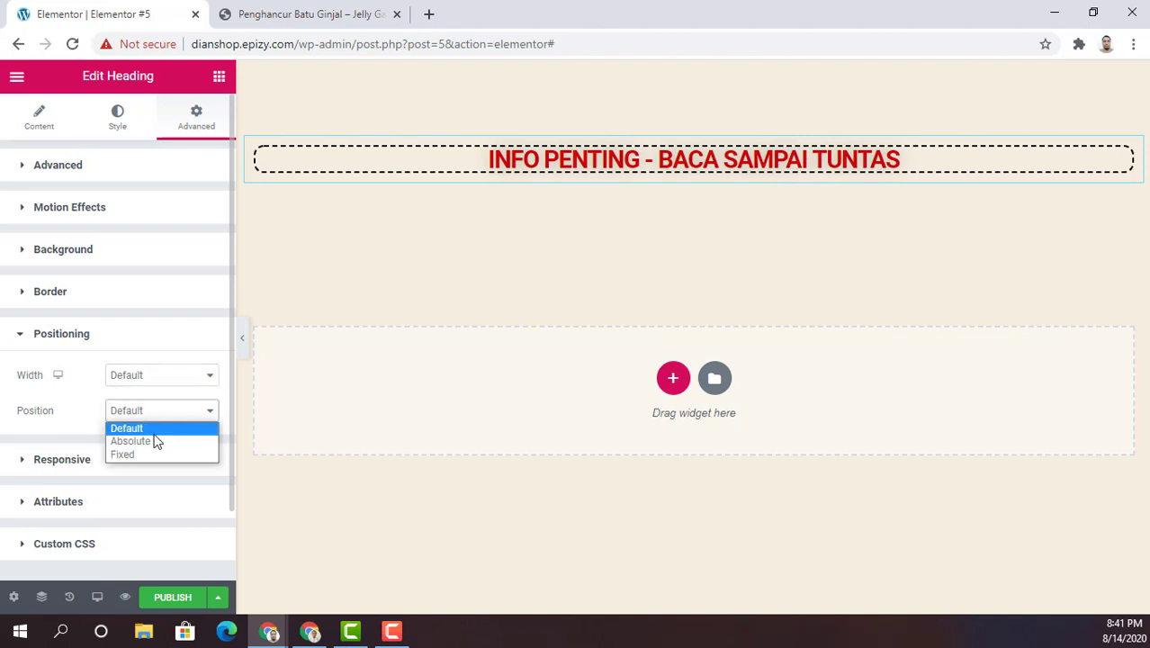
pyautogui.click(57, 458)
pyautogui.scroll(-2, 161, 441)
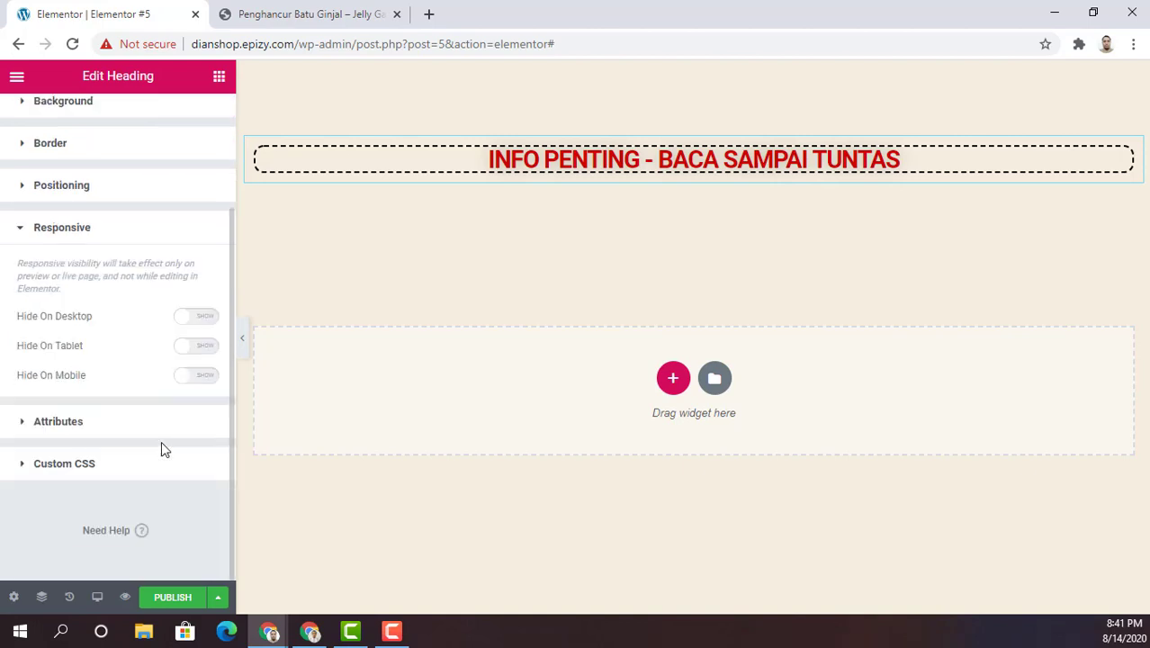
pyautogui.click(36, 422)
pyautogui.scroll(-2, 158, 439)
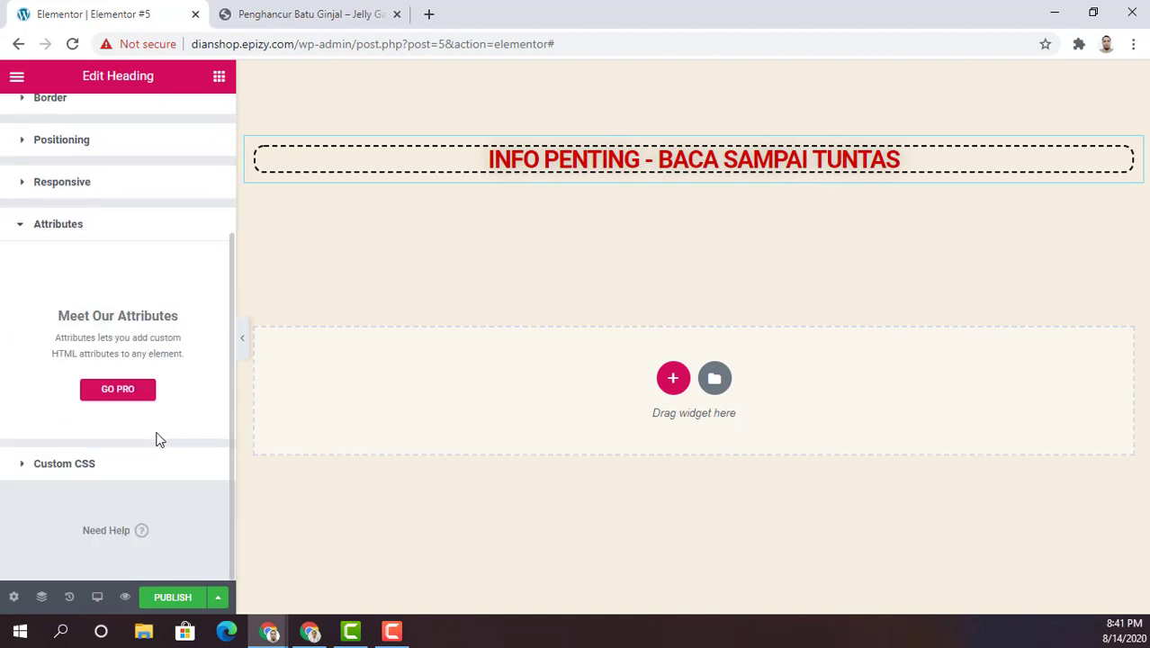
pyautogui.click(79, 464)
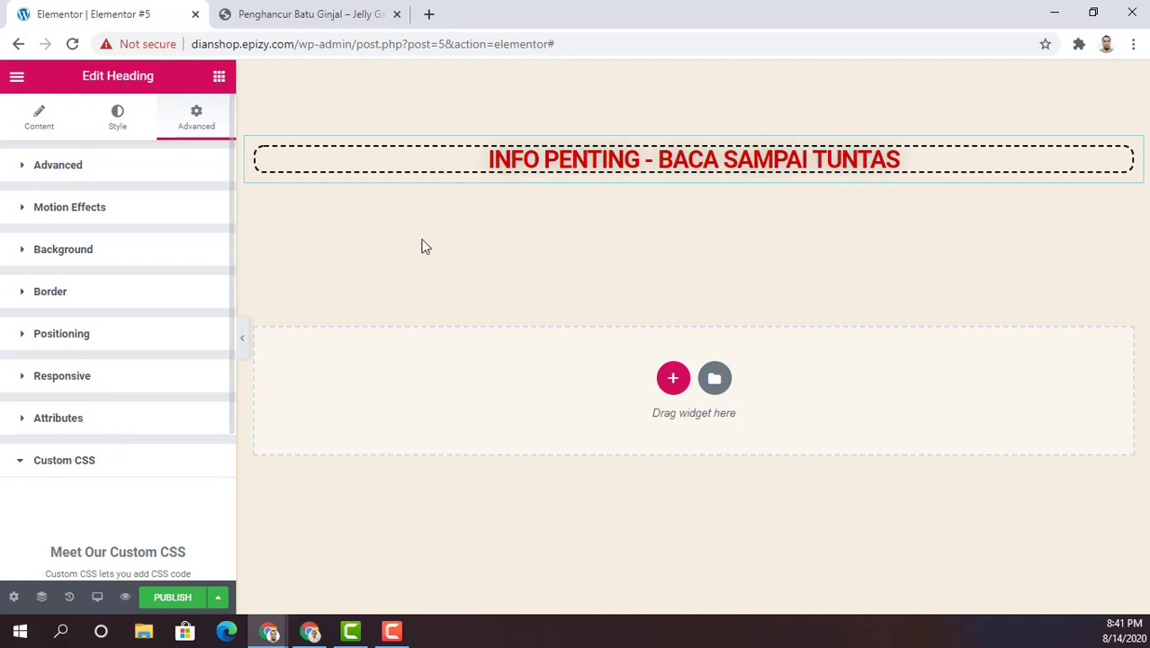
# - Set the heading's padding to 10 px on all sides
pyautogui.click(455, 160)
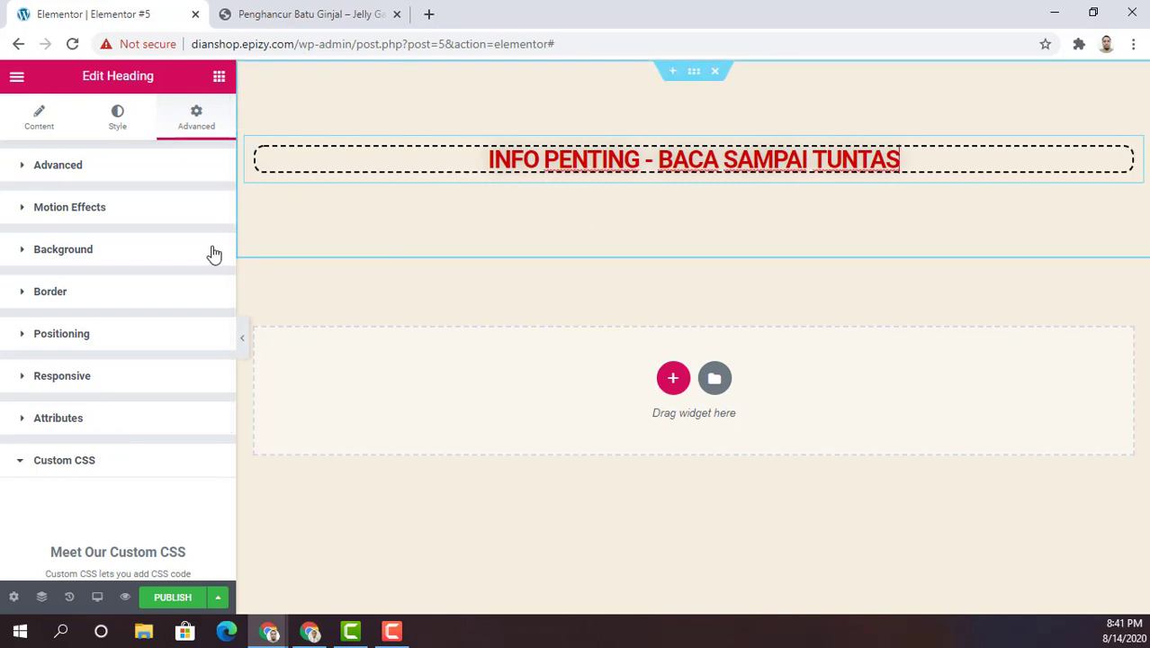
pyautogui.click(37, 170)
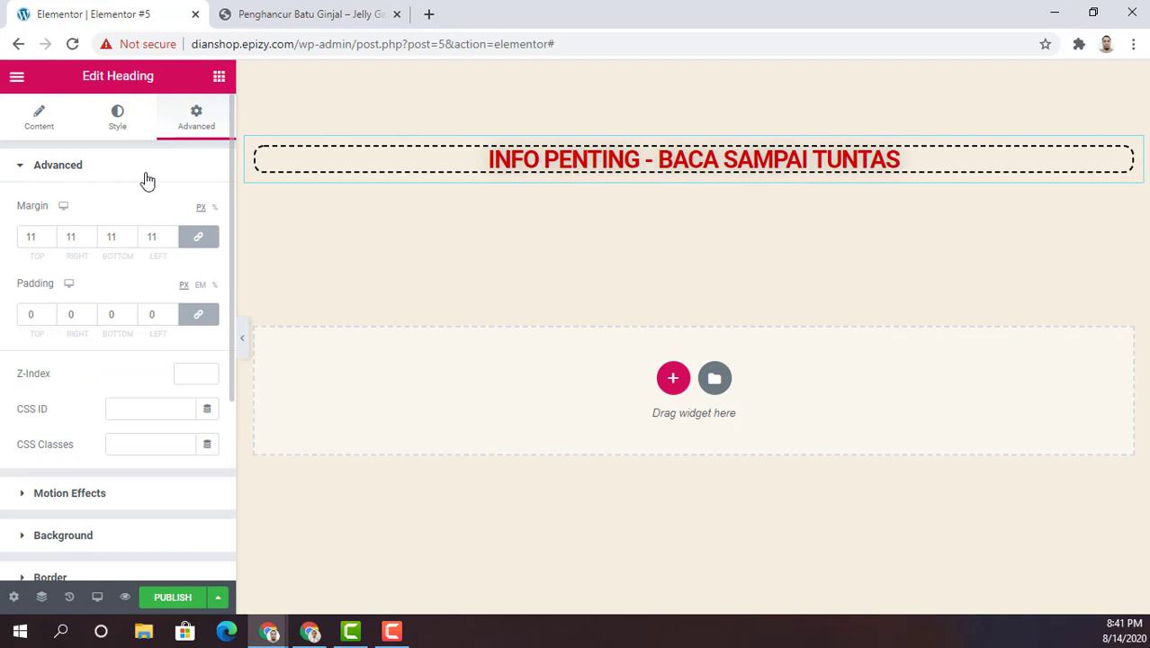
pyautogui.click(50, 311)
pyautogui.click(50, 311)
pyautogui.click(49, 312)
pyautogui.click(50, 311)
pyautogui.click(50, 311)
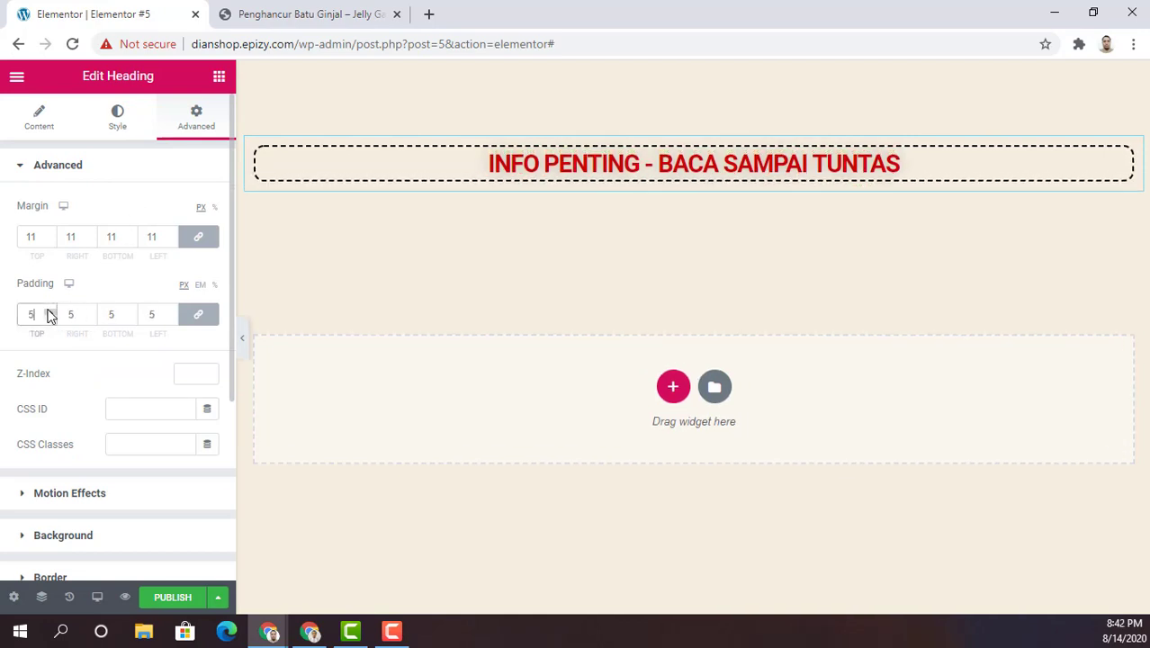
pyautogui.click(49, 311)
pyautogui.click(50, 311)
pyautogui.click(49, 311)
pyautogui.click(49, 311)
pyautogui.click(50, 311)
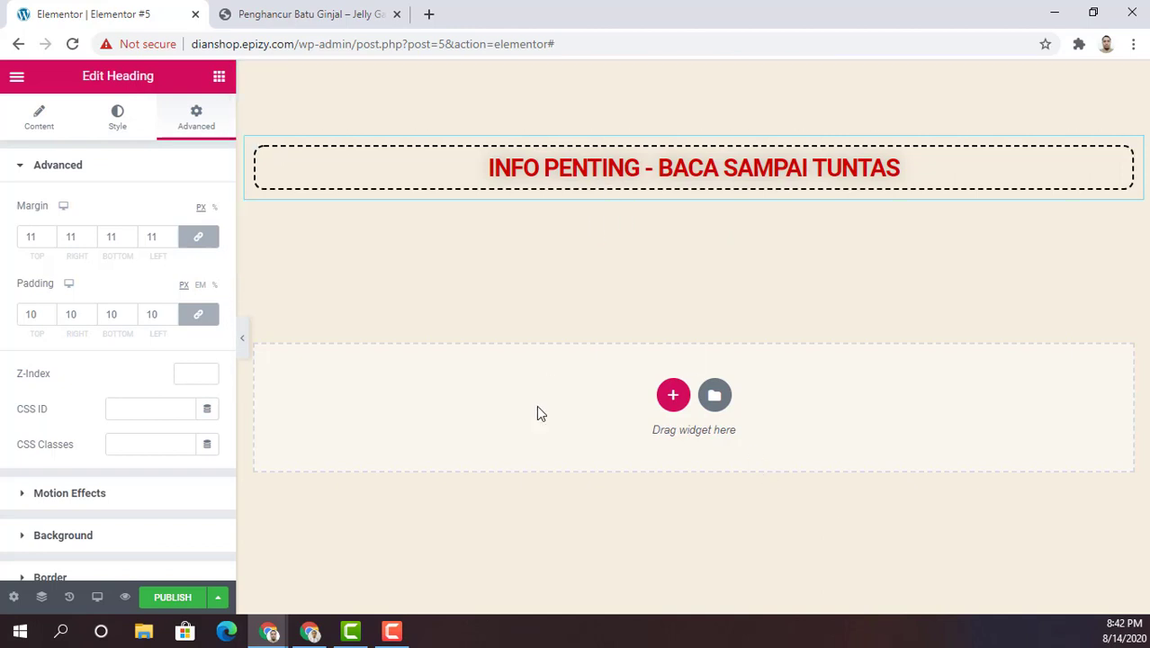
# - Copy the title "Cara Menyembuhkan BATU GINJAL TANPA OPERASI" from the example page
pyautogui.click(311, 634)
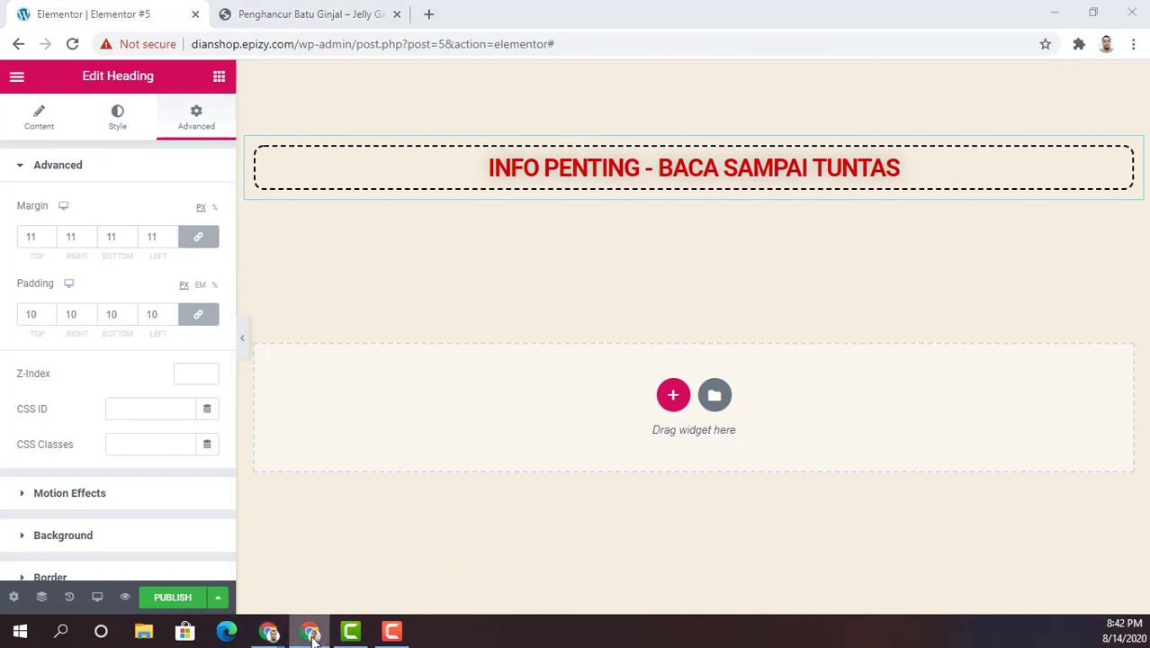
pyautogui.click(316, 22)
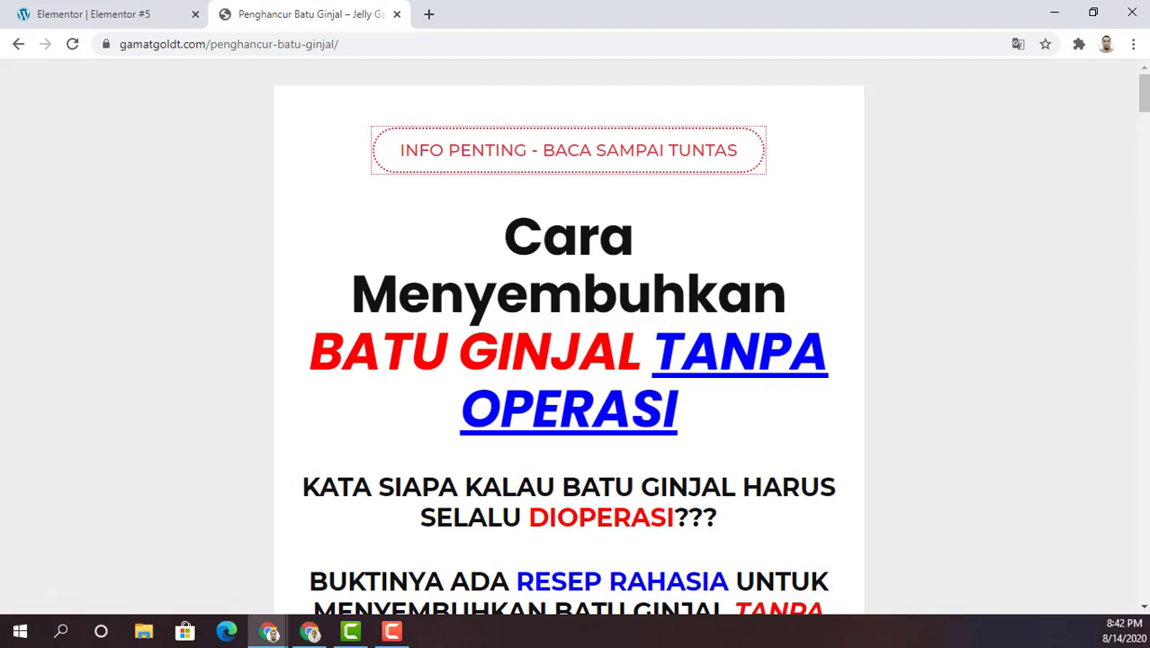
pyautogui.moveTo(507, 223); pyautogui.dragTo(670, 409)
pyautogui.hotkey('ctrl', 'c')
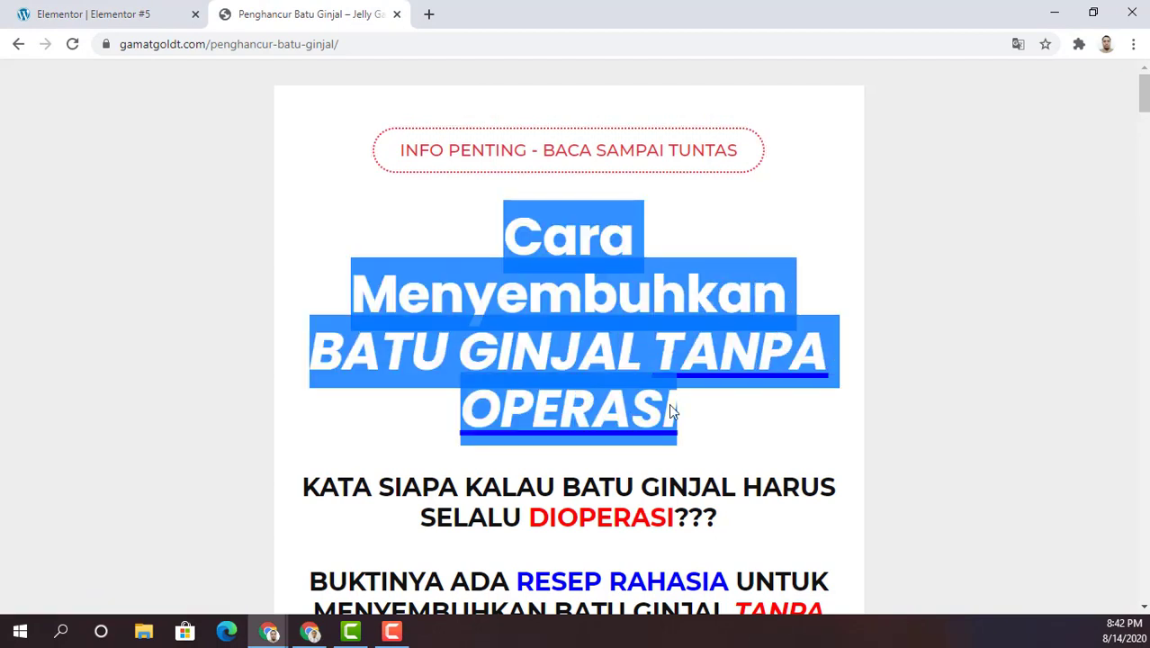
pyautogui.rightClick(507, 311)
pyautogui.click(524, 322)
# - Switch to Notepad, paste the copied title into an empty document and copy it back as plain text
pyautogui.click(61, 630)
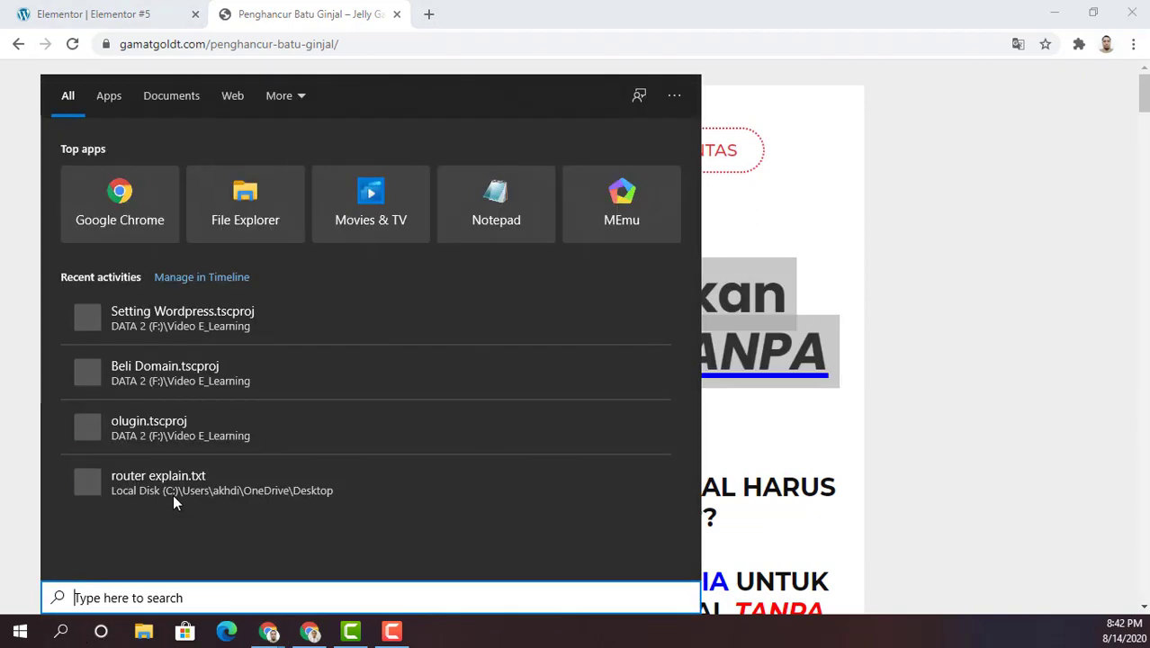
pyautogui.click(487, 229)
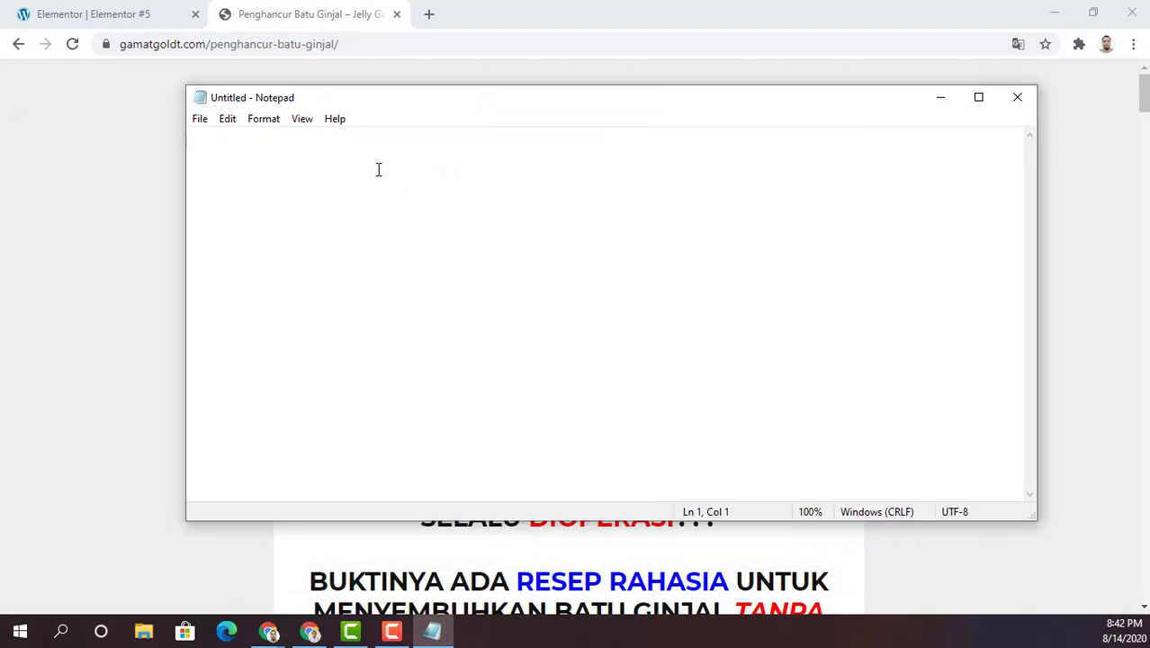
pyautogui.rightClick(368, 159)
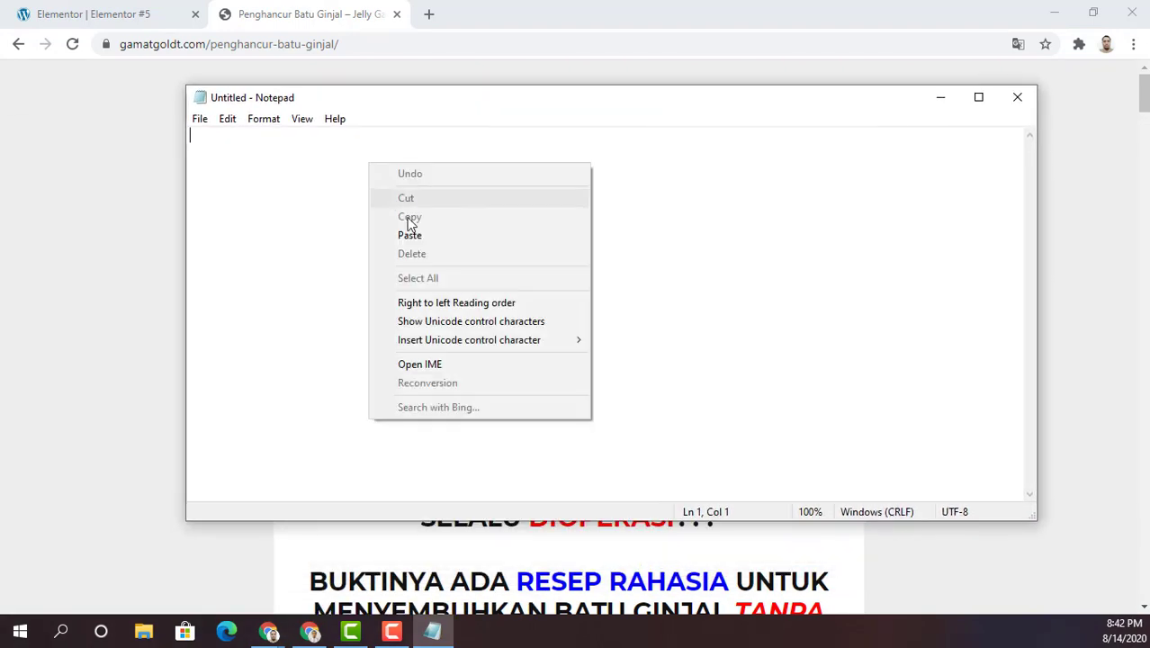
pyautogui.click(428, 237)
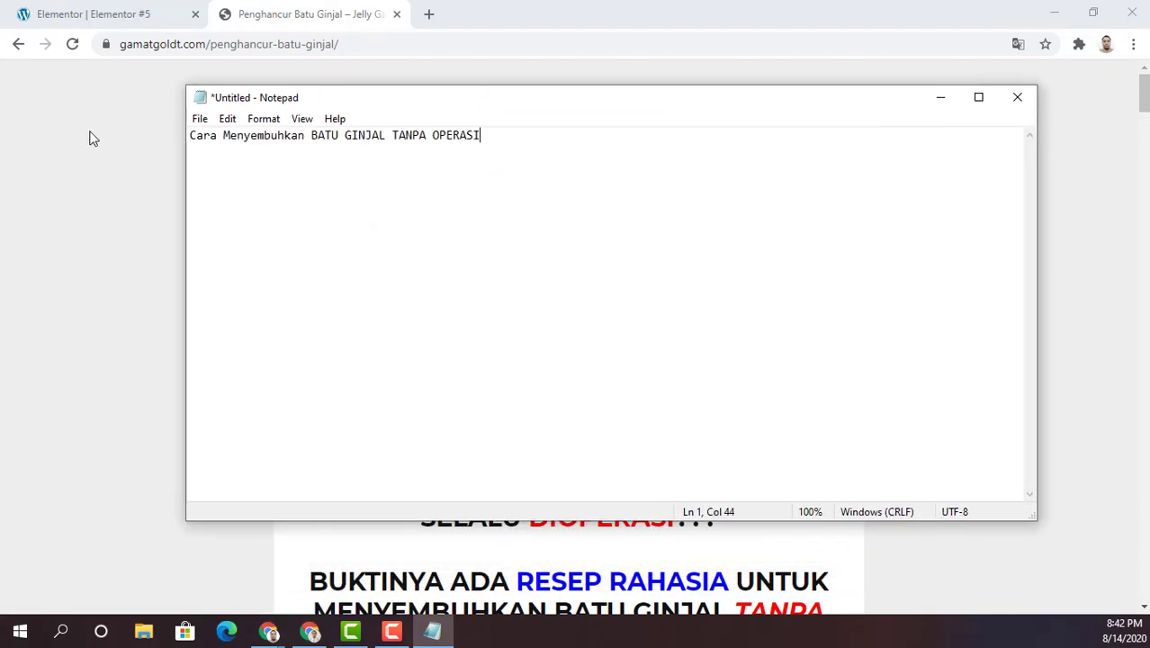
pyautogui.moveTo(512, 144); pyautogui.dragTo(184, 139)
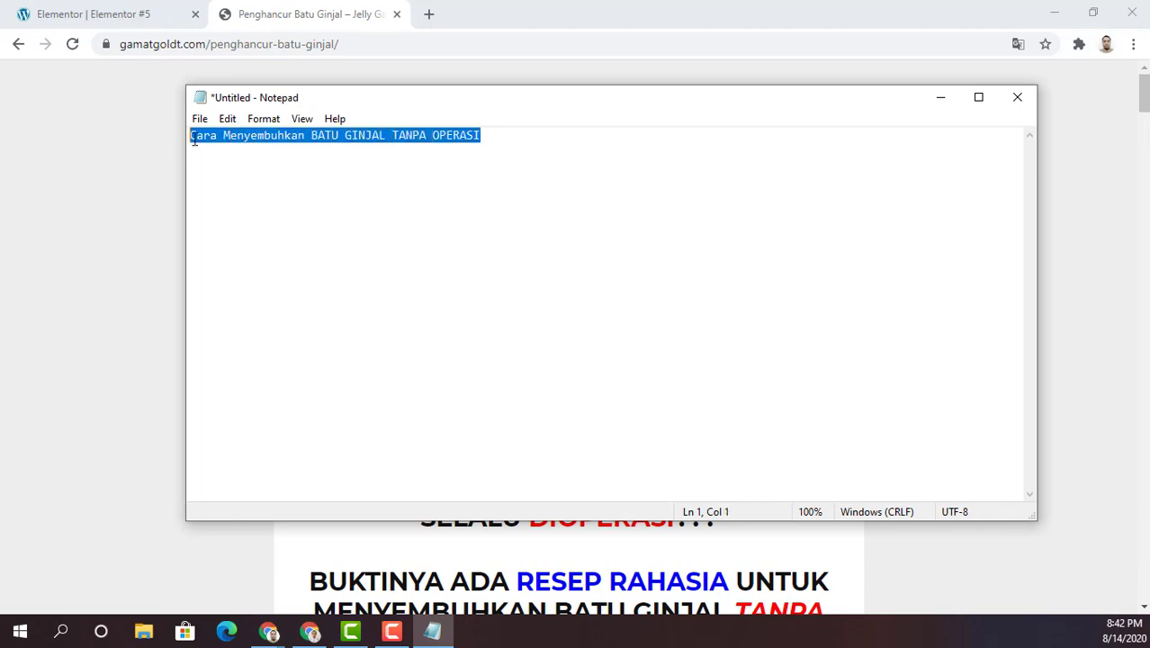
pyautogui.rightClick(207, 137)
pyautogui.click(244, 190)
pyautogui.click(78, 154)
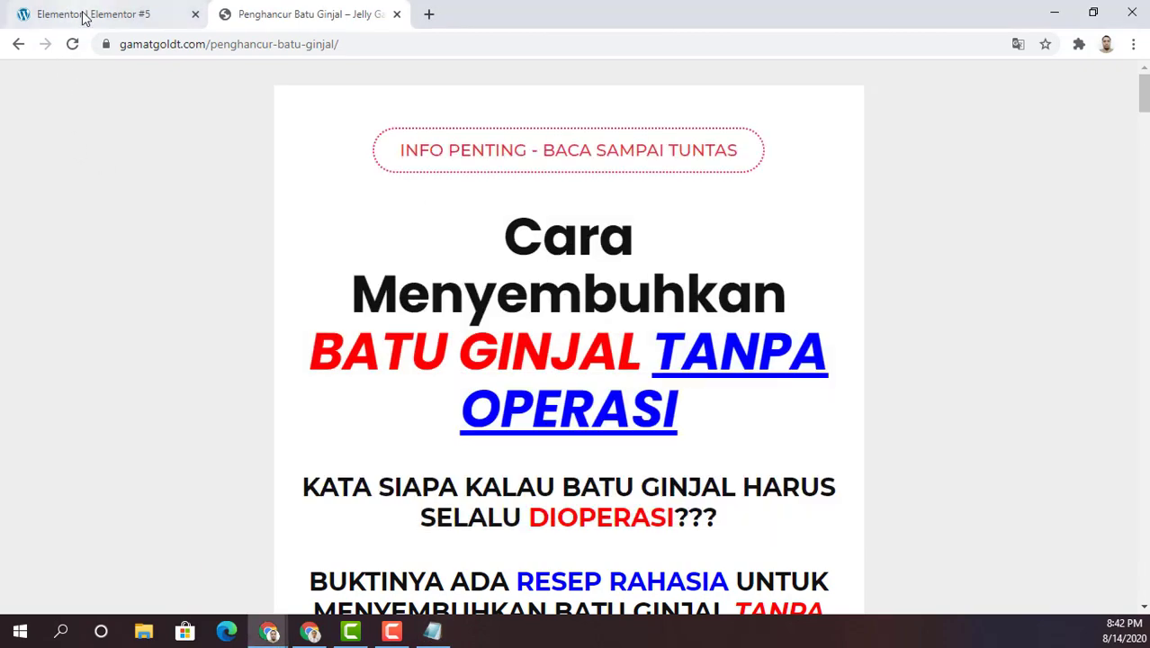
# - In the Elementor page, add a single-column section below the info heading and place a Text Editor widget in it
pyautogui.click(85, 14)
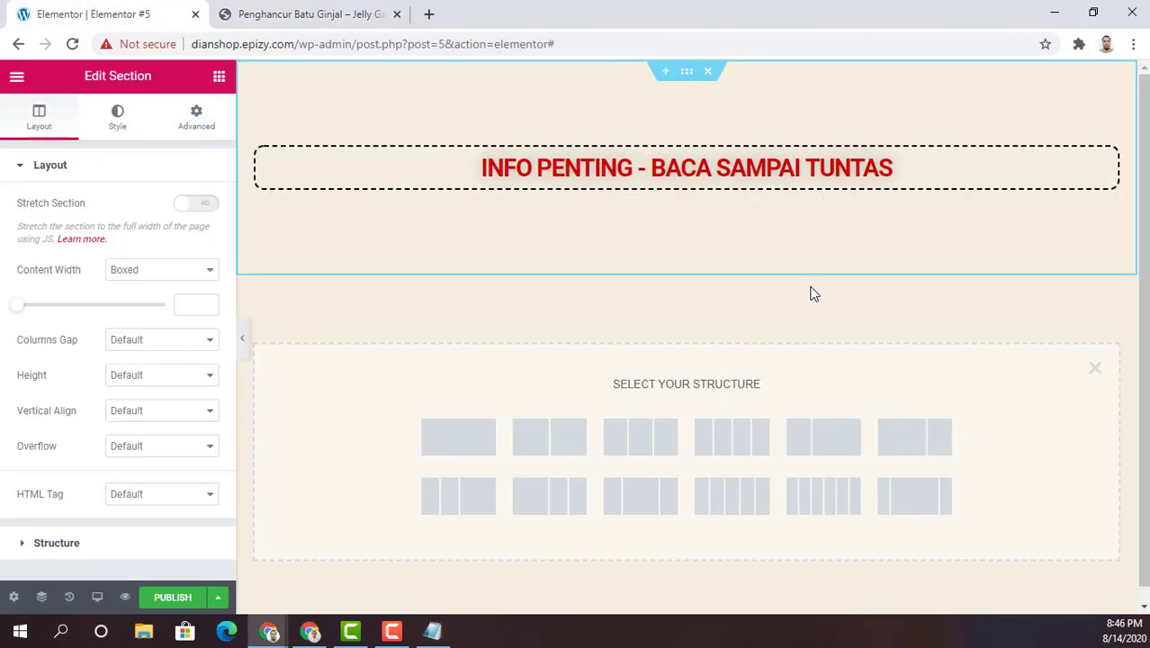
pyautogui.click(468, 441)
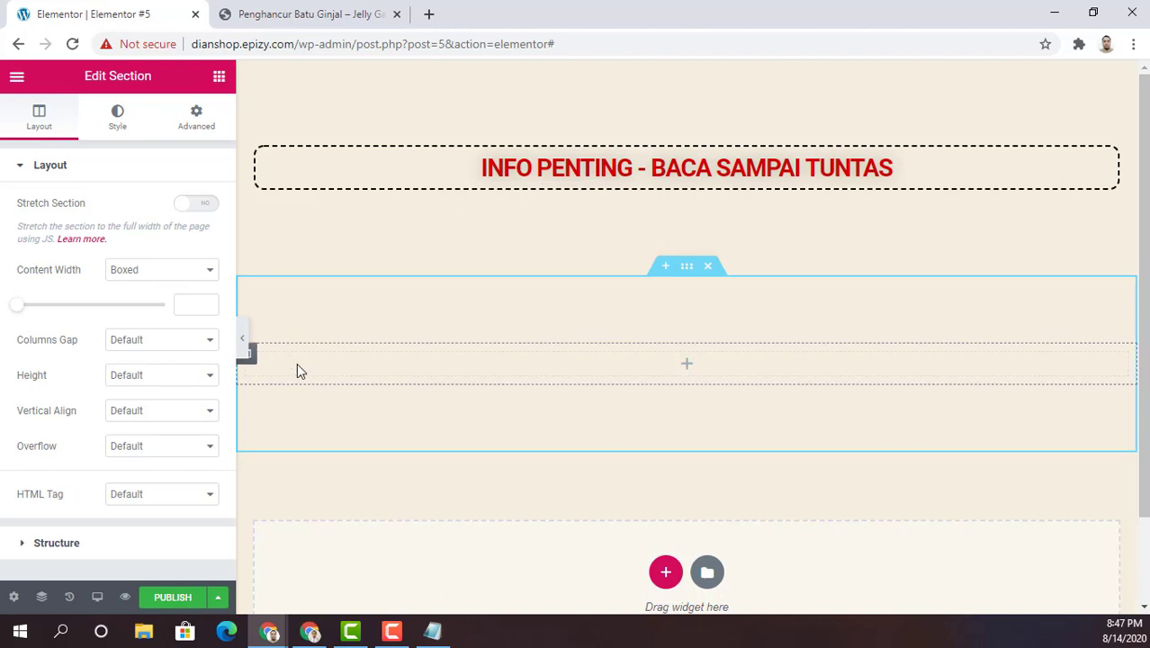
pyautogui.click(686, 363)
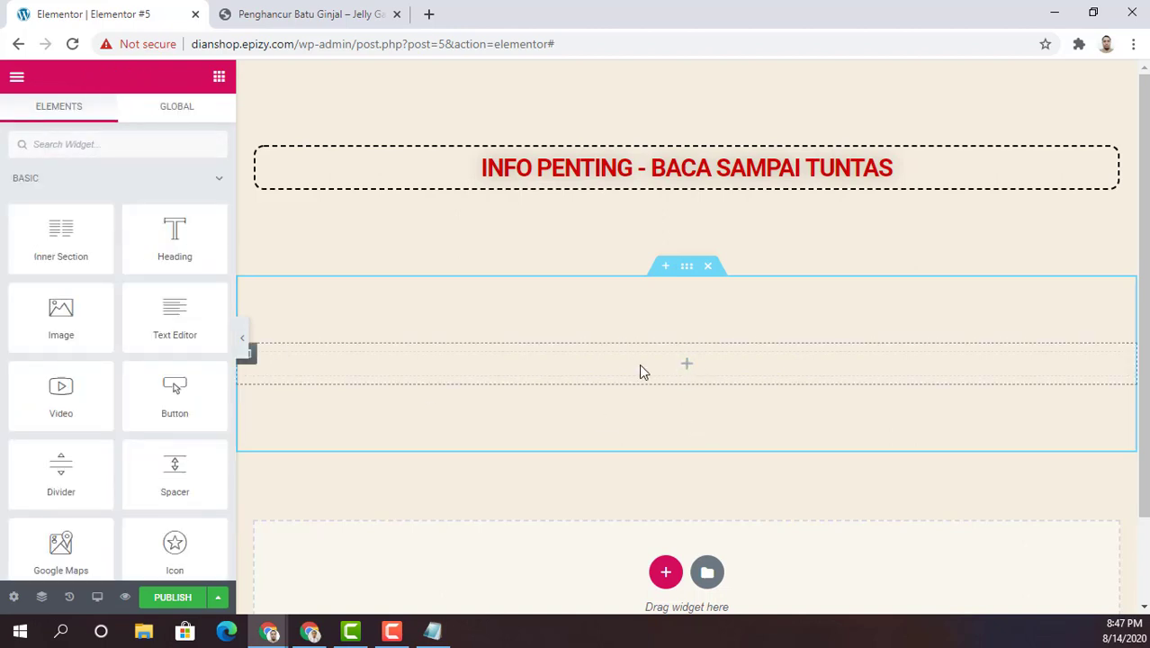
pyautogui.moveTo(164, 307); pyautogui.dragTo(603, 374)
# - Paste "Cara Menyembuhkan BATU GINJAL TANPA OPERASI" into the text widget and delete the Lorem ipsum placeholder text
pyautogui.rightClick(595, 373)
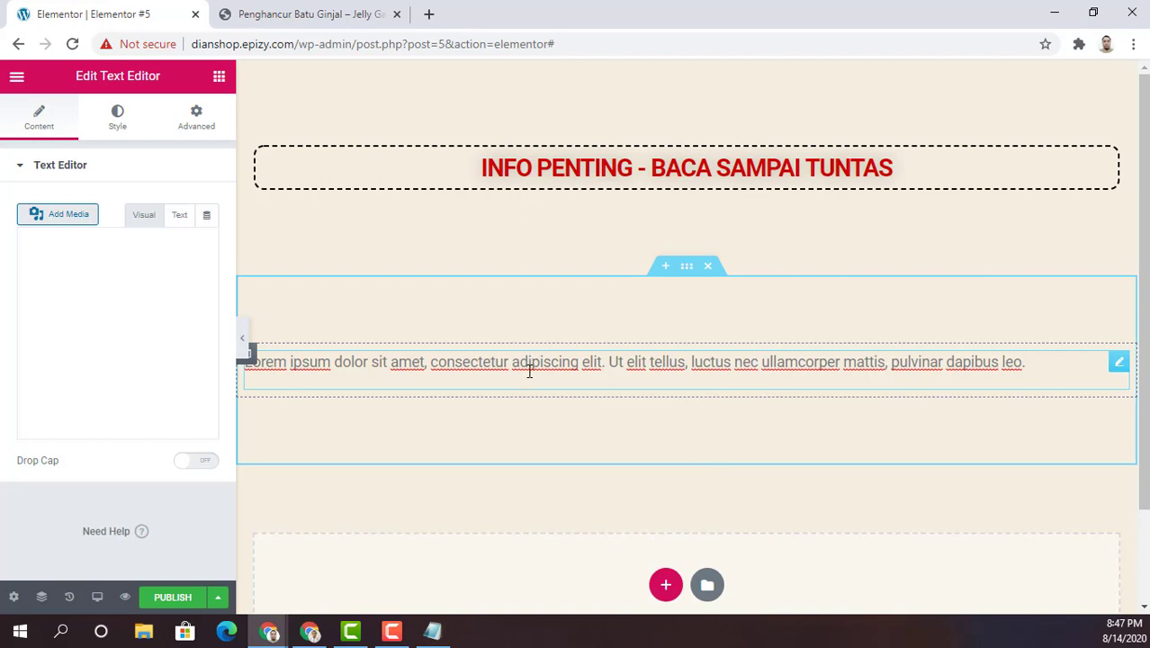
pyautogui.hotkey('ctrl', 'v')
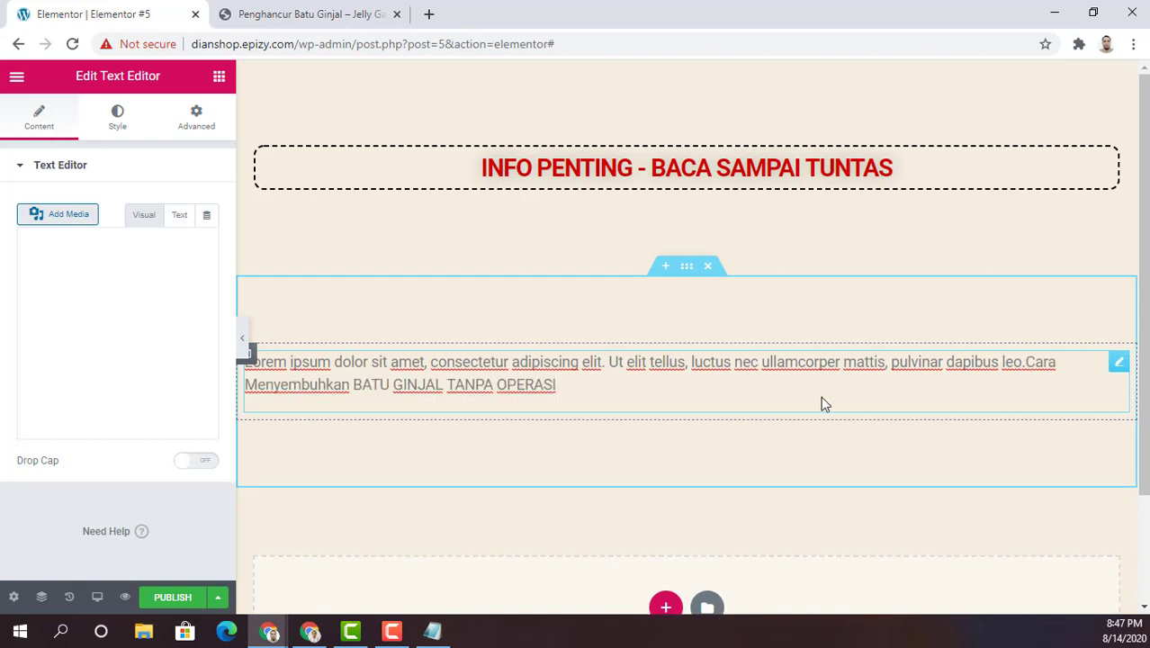
pyautogui.doubleClick(1036, 362)
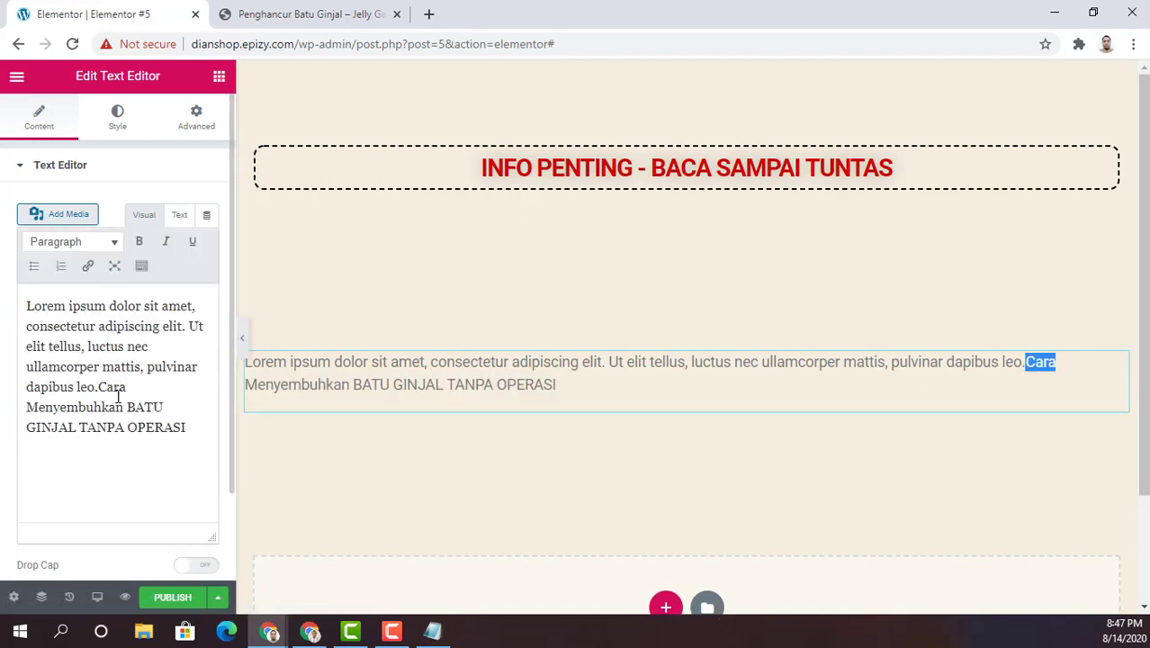
pyautogui.moveTo(101, 387); pyautogui.dragTo(26, 306)
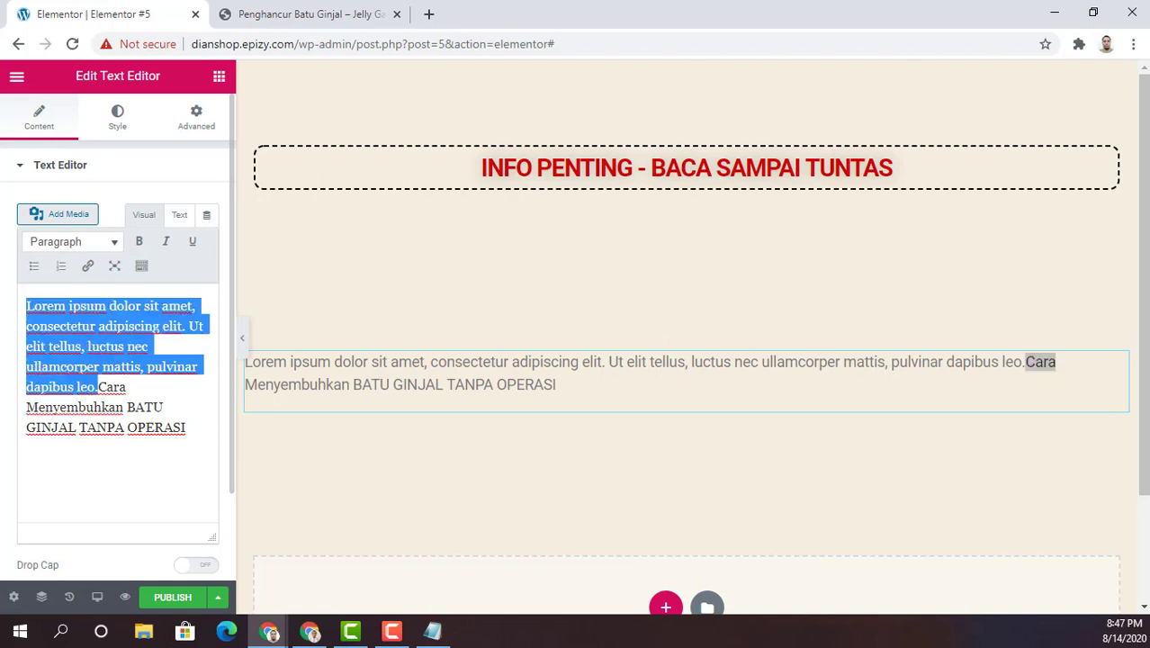
pyautogui.press('BackSpace')
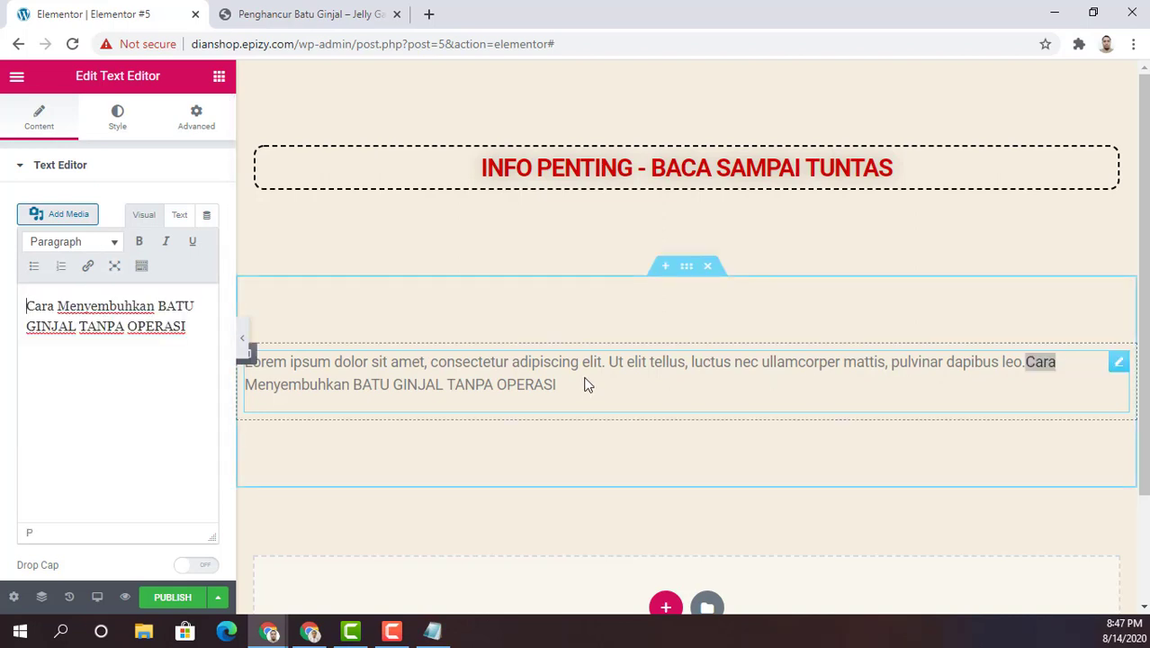
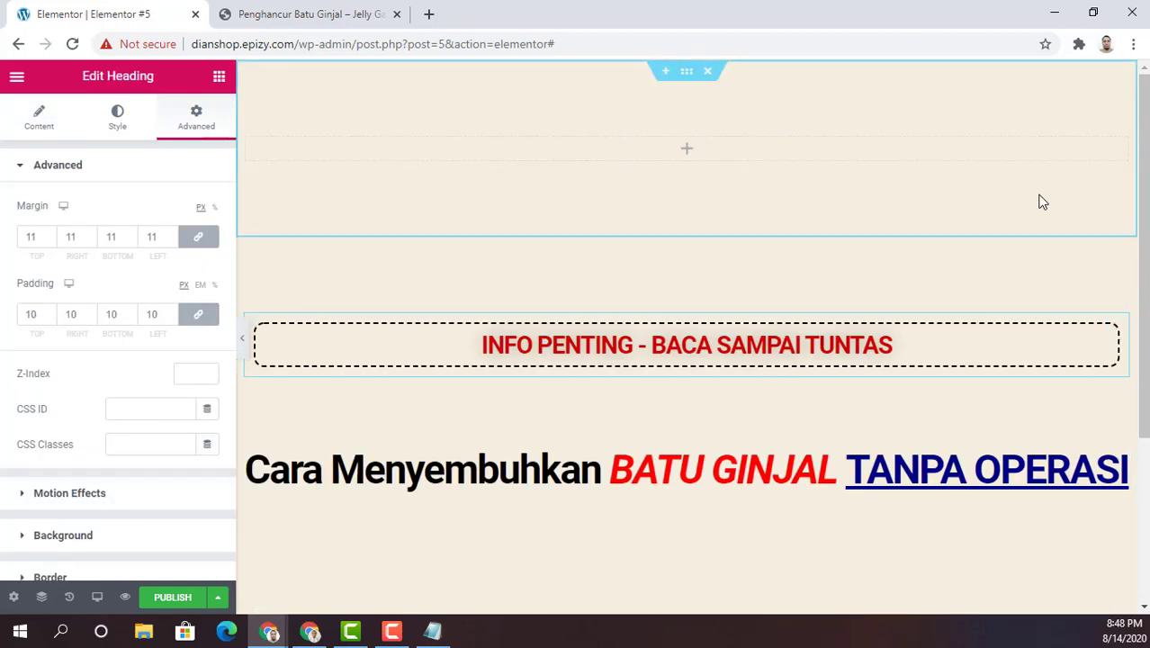
# - Delete the empty section above the info heading
pyautogui.click(1028, 142)
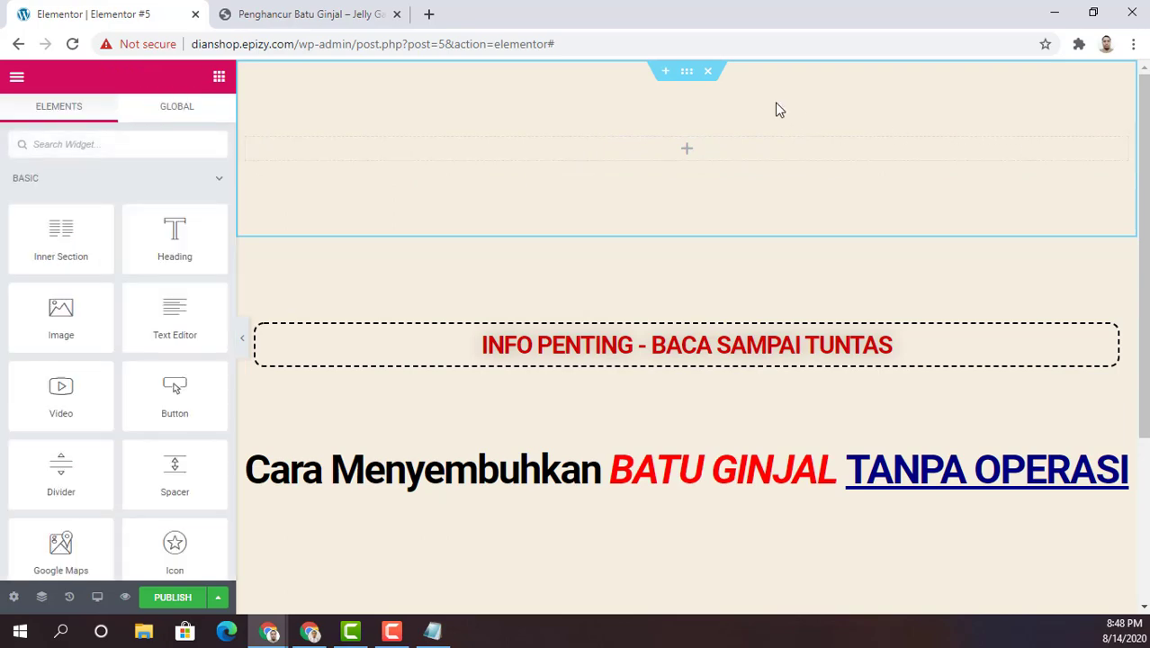
pyautogui.click(707, 72)
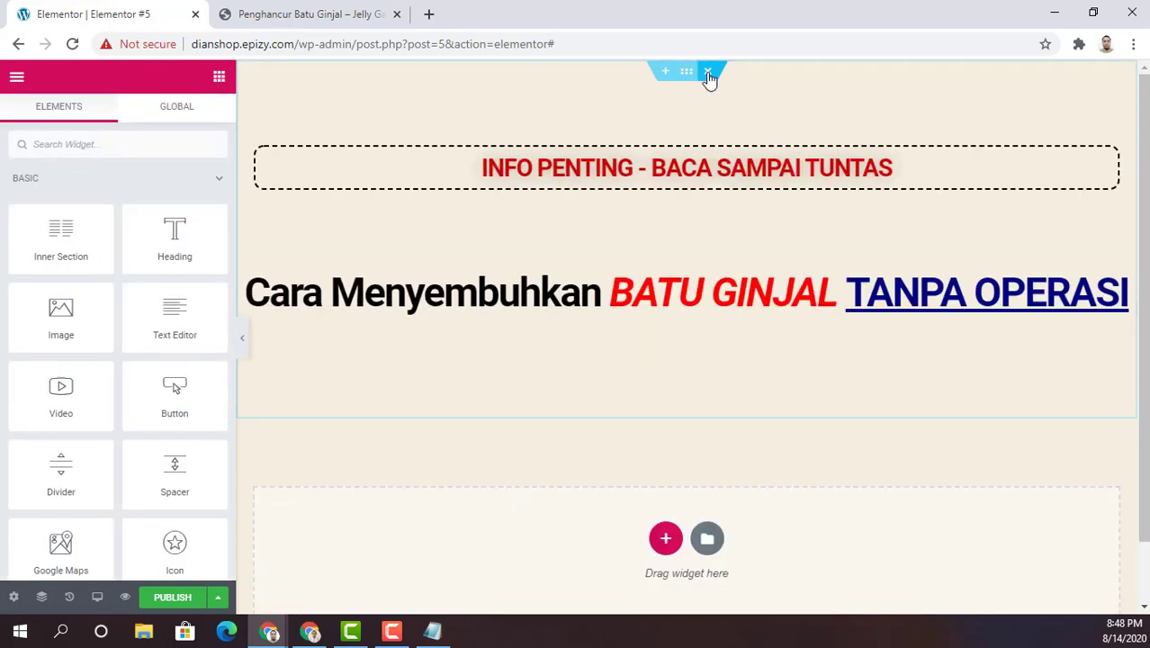
# - Examine the HTML source of the "Cara Menyembuhkan" title and return to its visual view
pyautogui.click(728, 238)
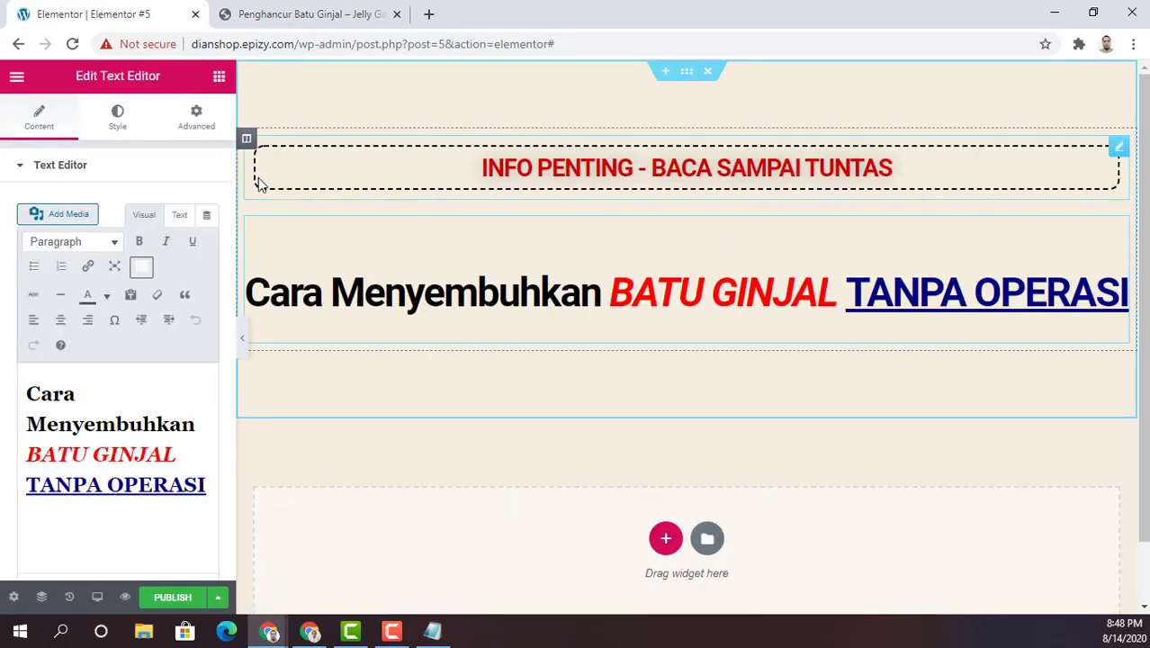
pyautogui.click(179, 218)
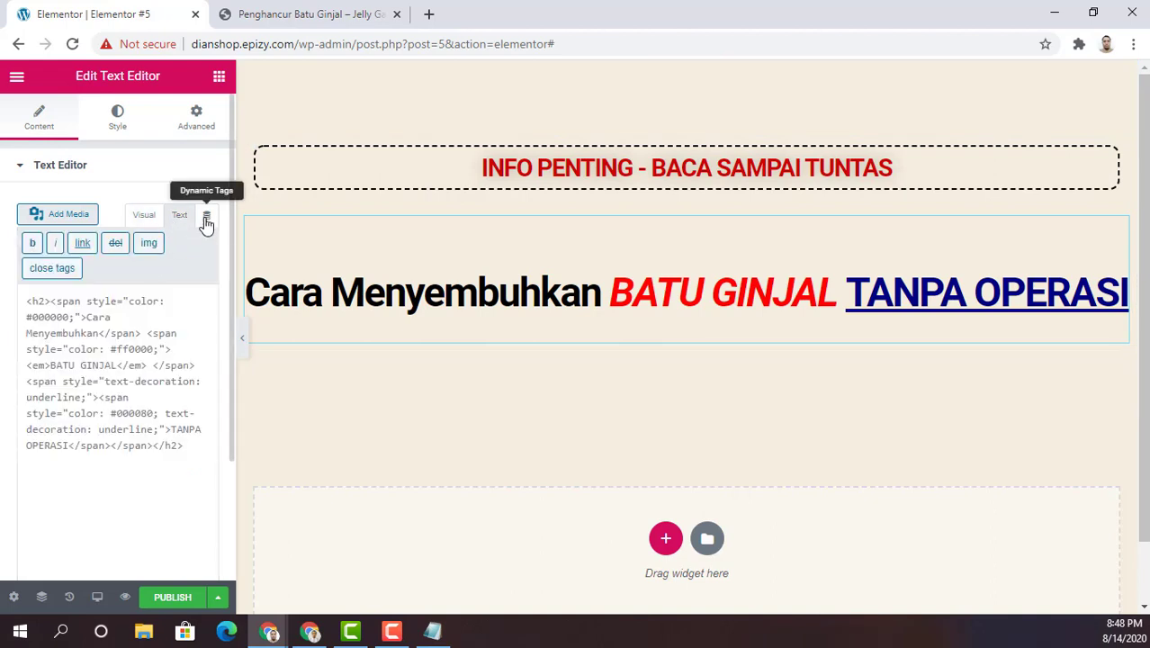
pyautogui.click(153, 220)
# - Set the title text widget's margin to -1 px and its padding to 1 px on all sides
pyautogui.click(187, 122)
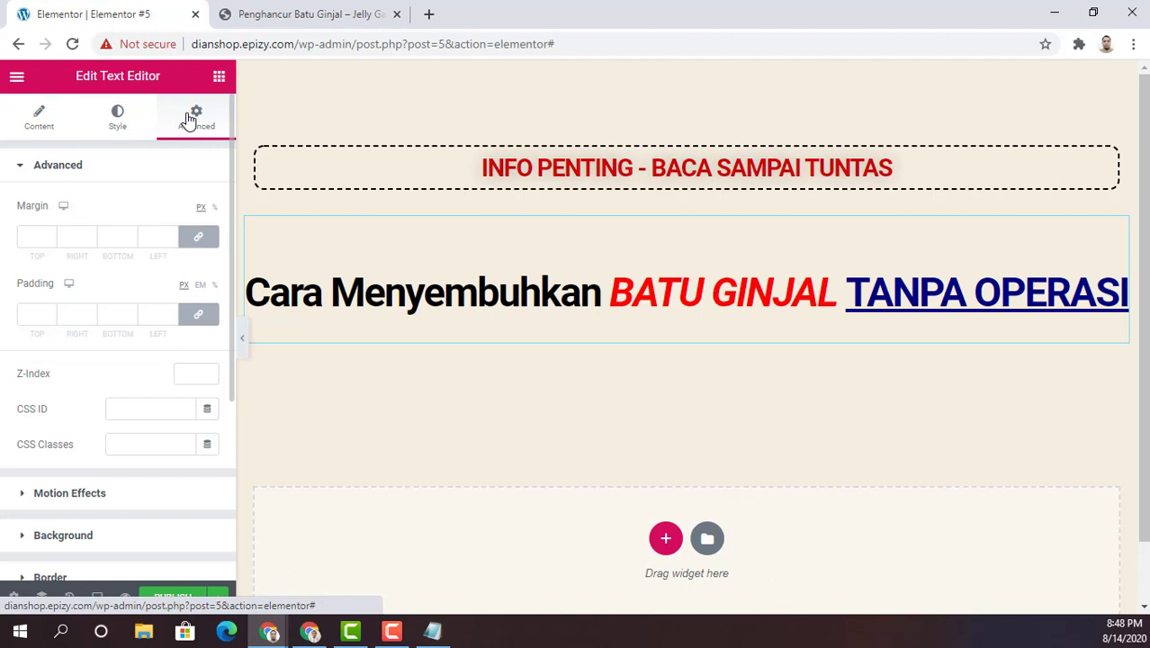
pyautogui.click(51, 235)
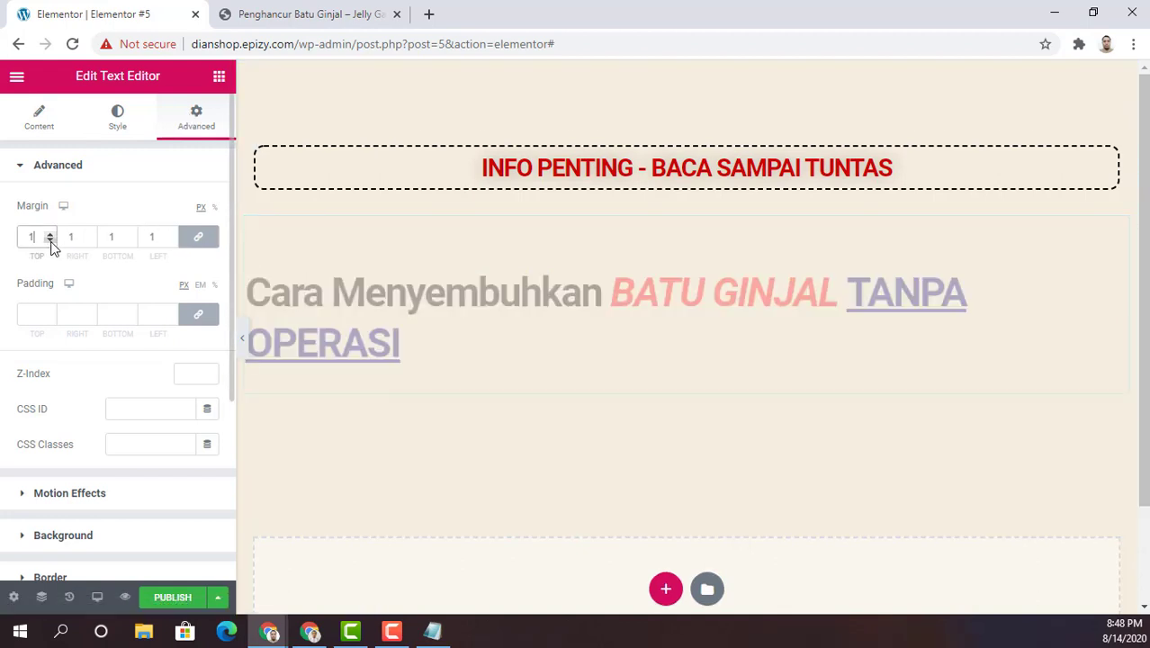
pyautogui.click(50, 241)
pyautogui.click(50, 241)
pyautogui.click(51, 241)
pyautogui.click(50, 241)
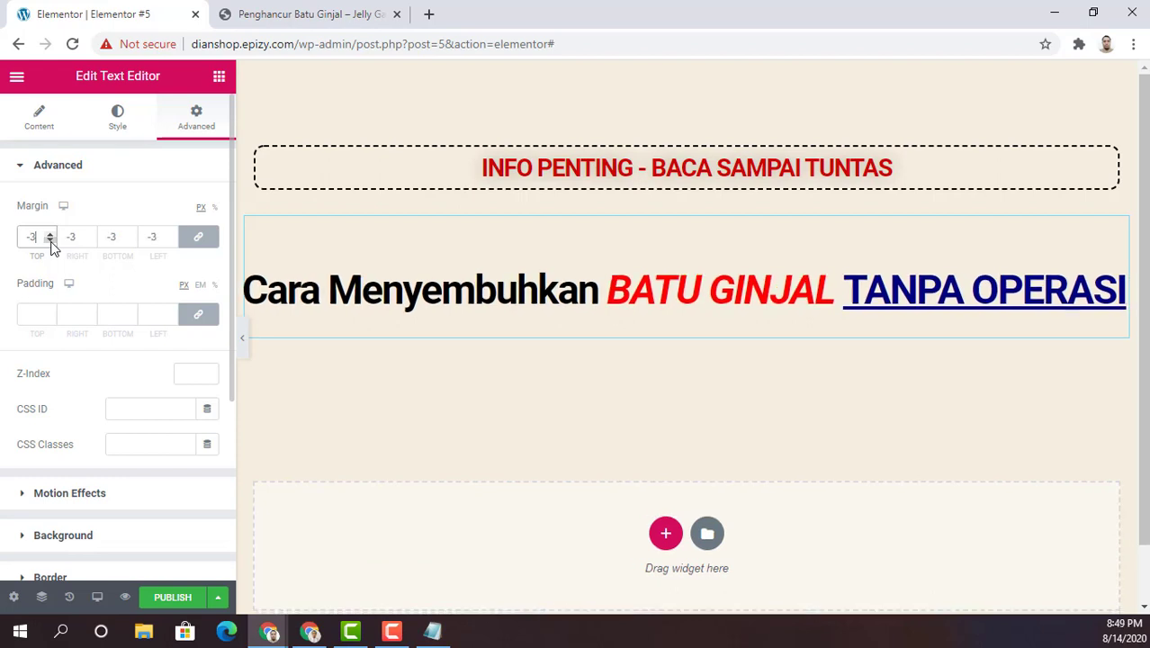
pyautogui.click(50, 234)
pyautogui.click(51, 234)
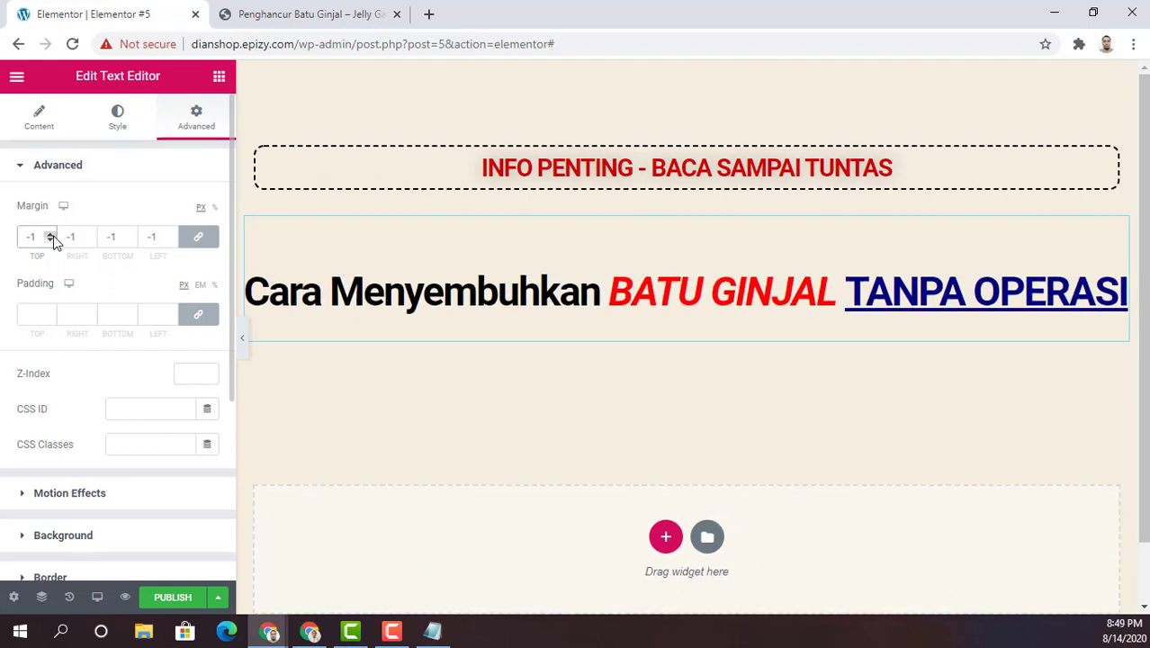
pyautogui.click(51, 309)
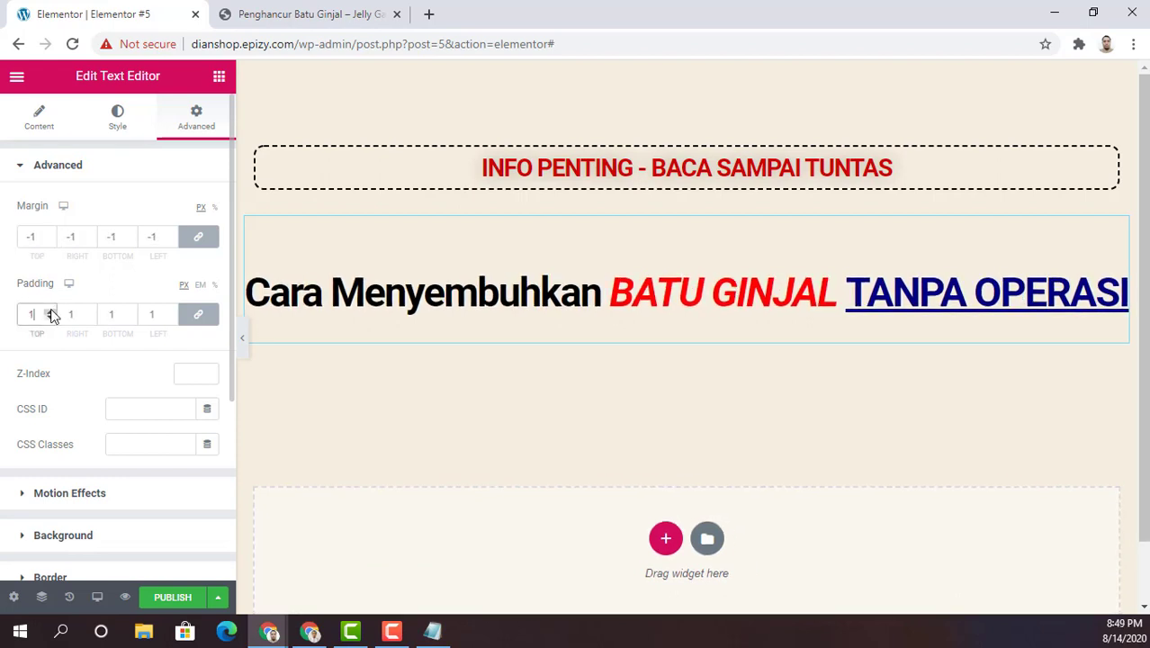
pyautogui.scroll(-3, 70, 317)
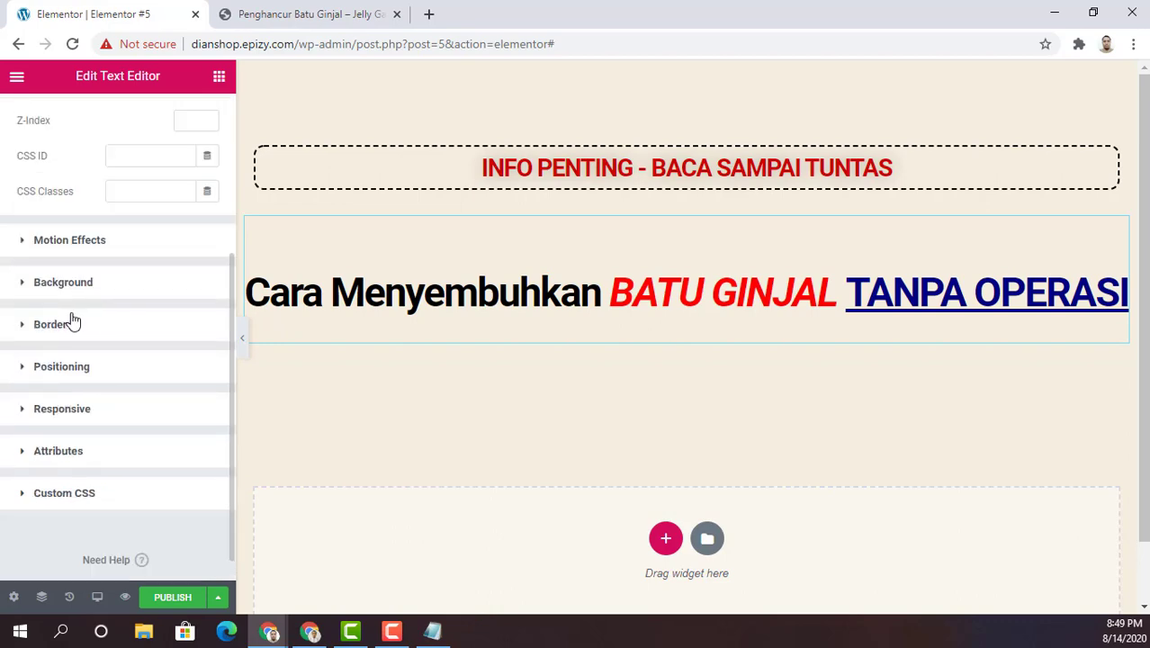
pyautogui.scroll(3, 72, 315)
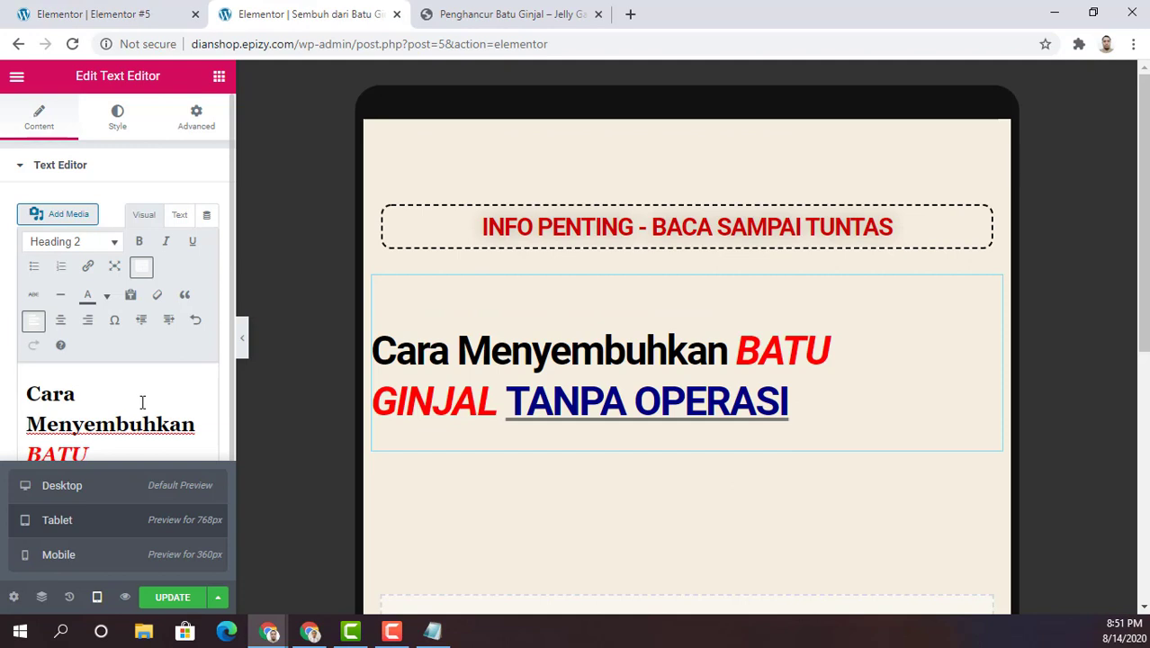
# - Centre-align the entire "Cara Menyembuhkan BATU GINJAL TANPA OPERASI" title text
pyautogui.click(179, 396)
pyautogui.hotkey('ctrl', 'a')
pyautogui.click(60, 321)
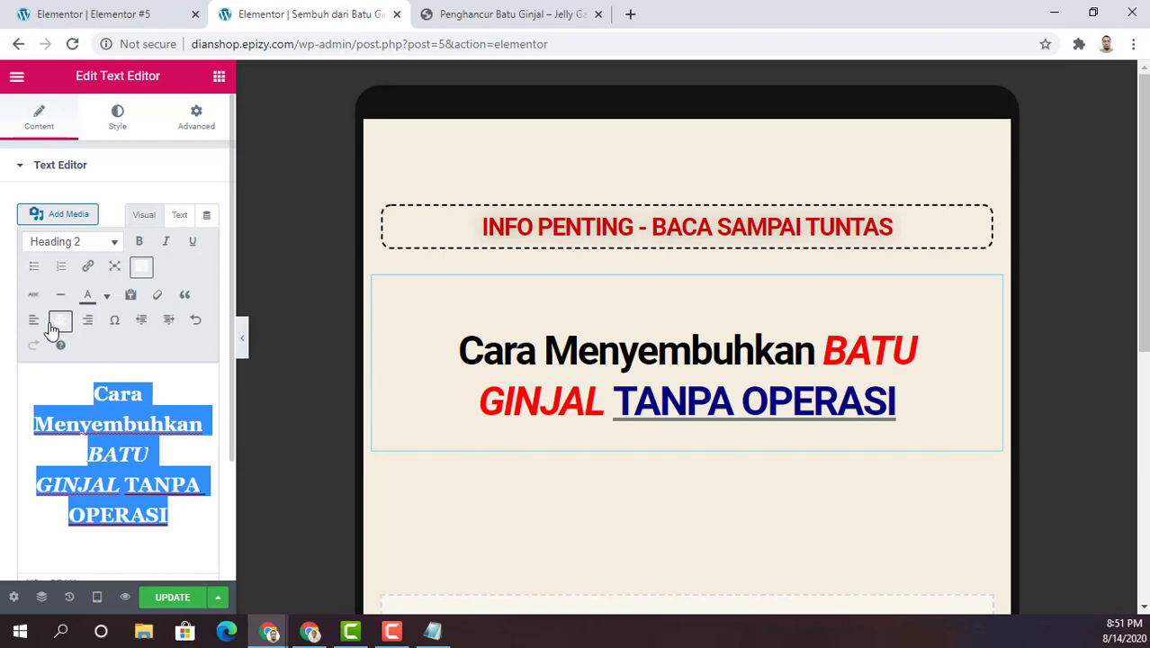
pyautogui.scroll(-4, 674, 464)
pyautogui.scroll(4, 680, 445)
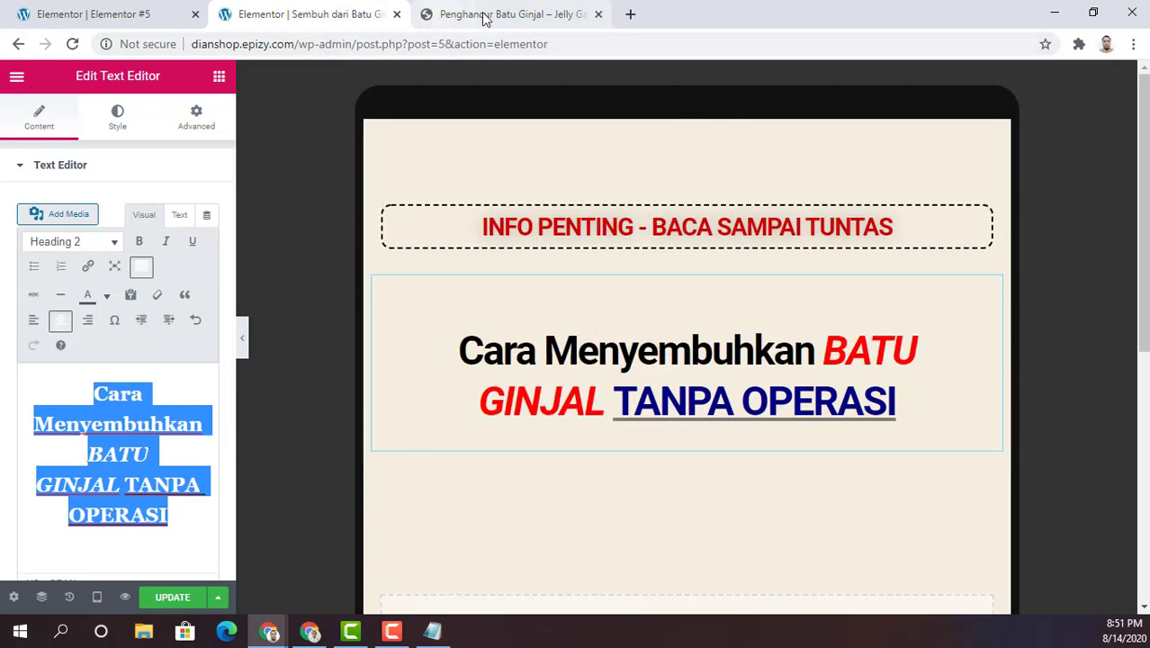
# - Review the content below the title on the example page, including the "Tahukah Anda?" section, and return to the Elementor page
pyautogui.click(522, 13)
pyautogui.scroll(-10, 634, 190)
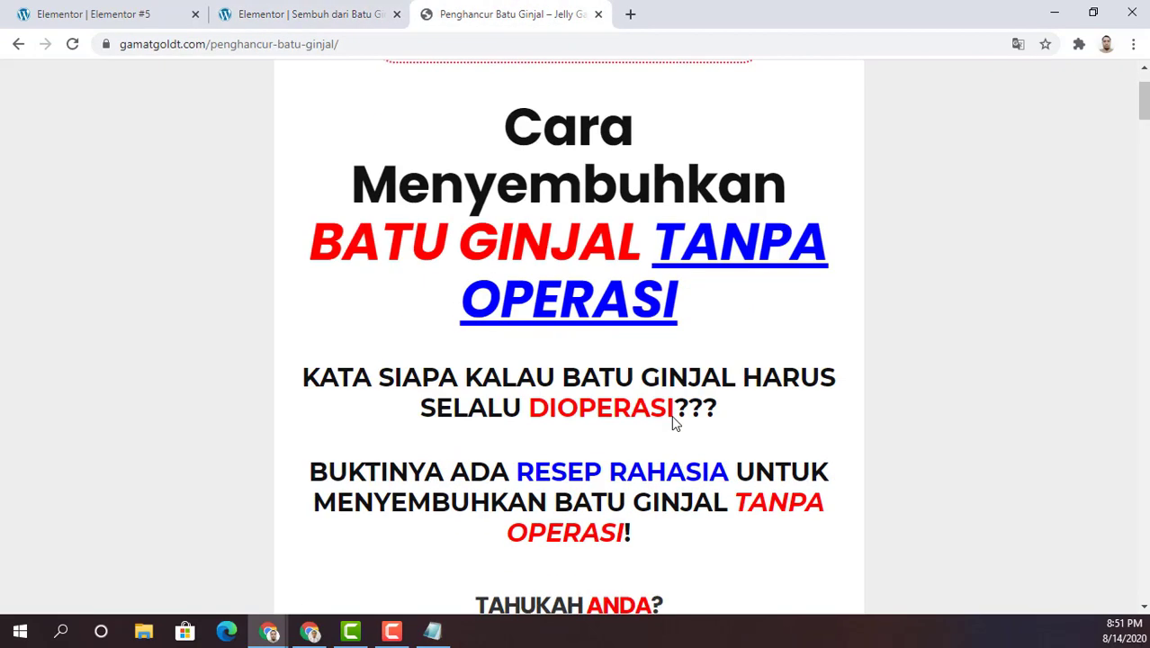
pyautogui.scroll(-3, 677, 415)
pyautogui.scroll(6, 674, 414)
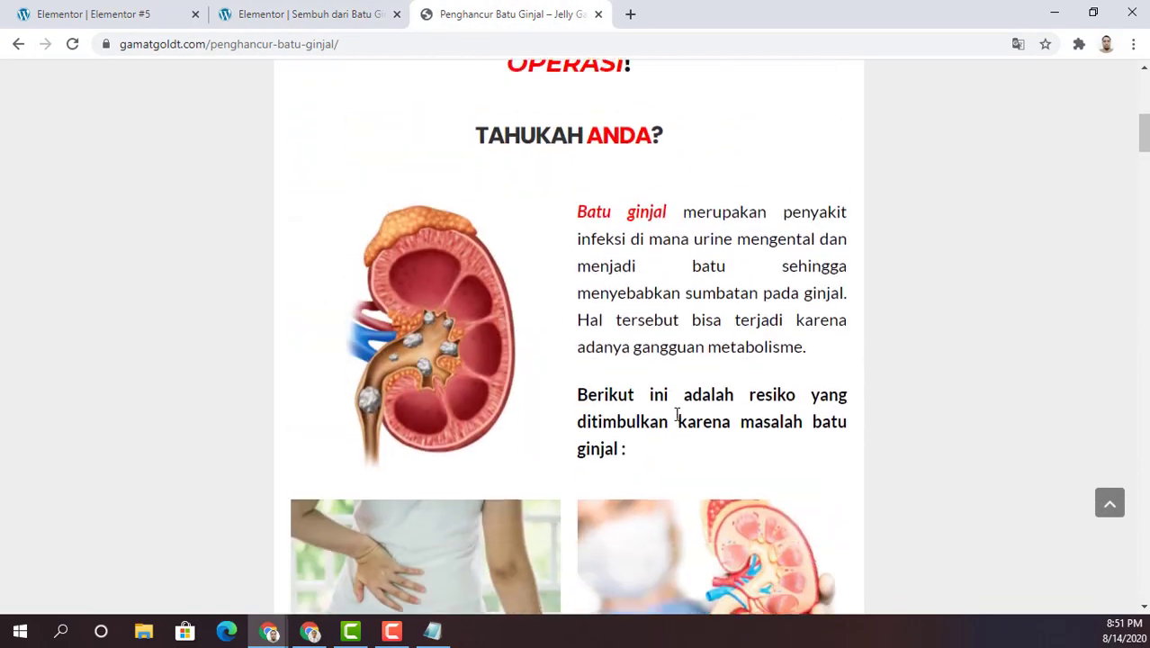
pyautogui.scroll(-2, 467, 306)
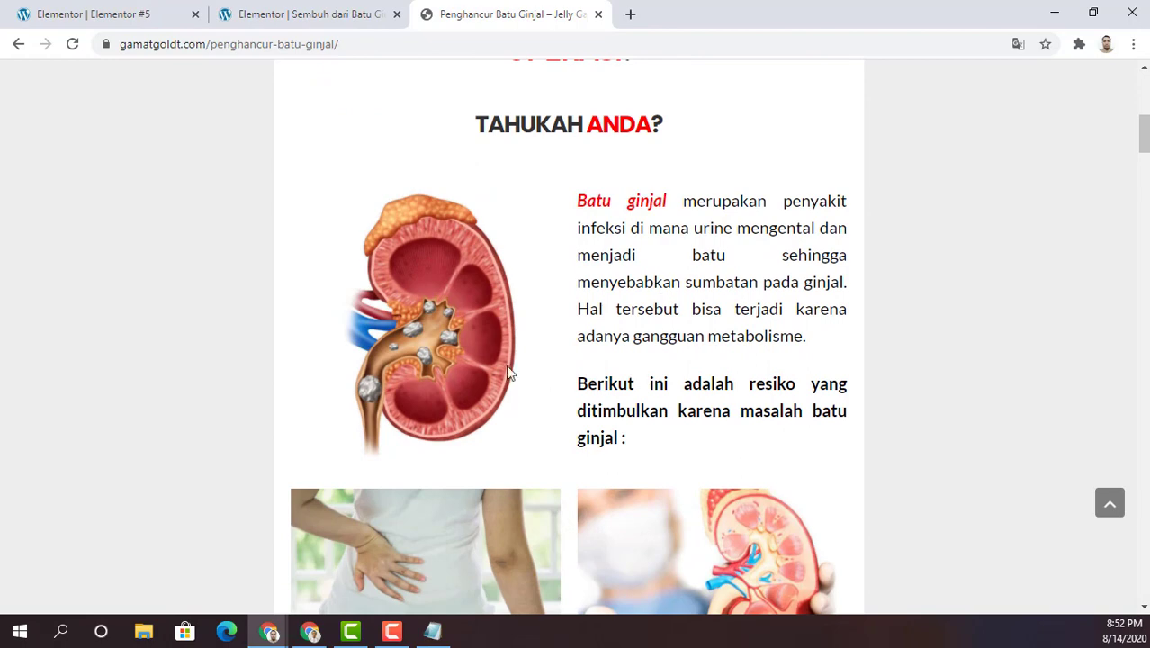
pyautogui.click(328, 12)
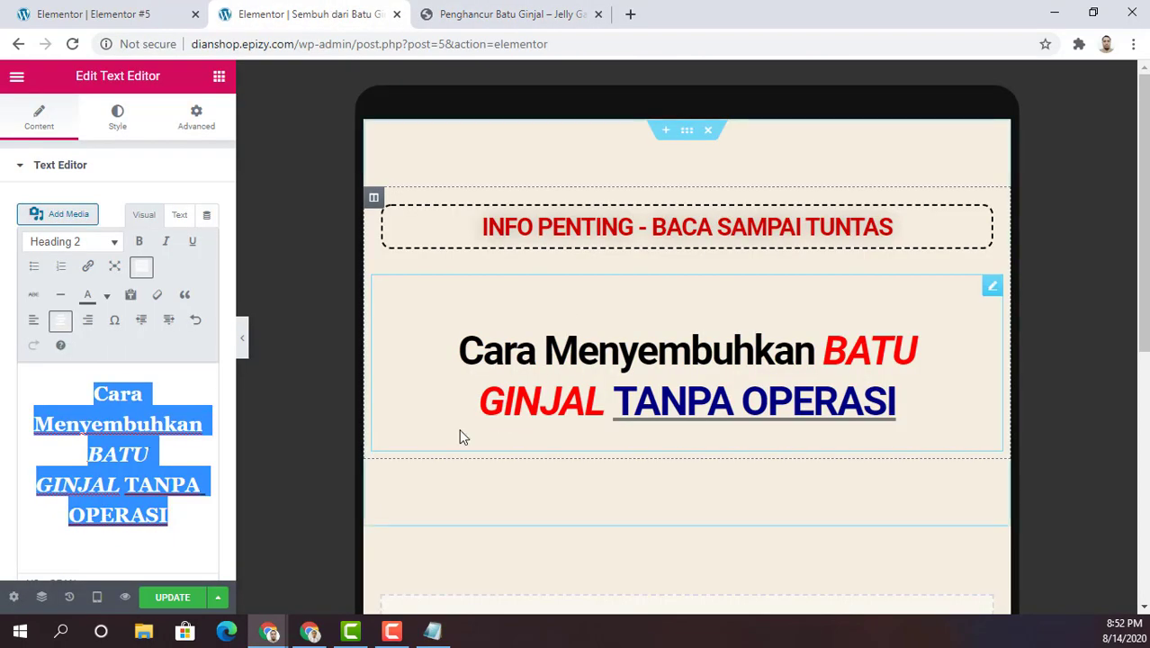
# - Add a new section with two equal columns below the "Cara Menyembuhkan" title and bring up the widgets for its first column
pyautogui.scroll(-3, 426, 430)
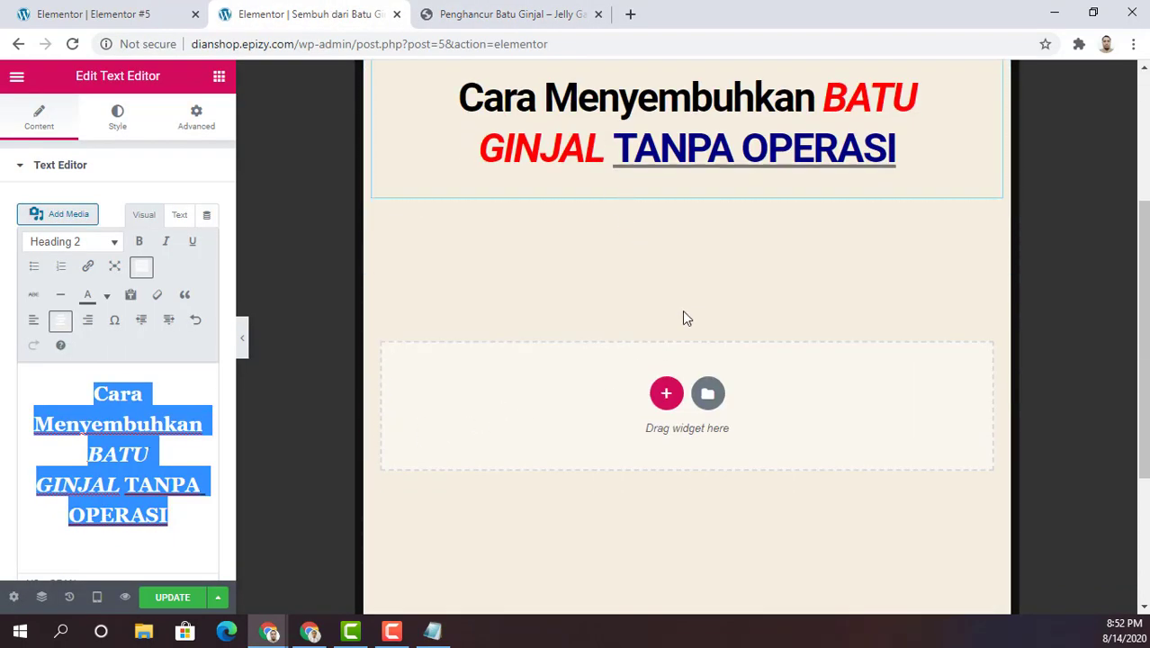
pyautogui.scroll(3, 682, 311)
pyautogui.scroll(-3, 682, 311)
pyautogui.click(666, 392)
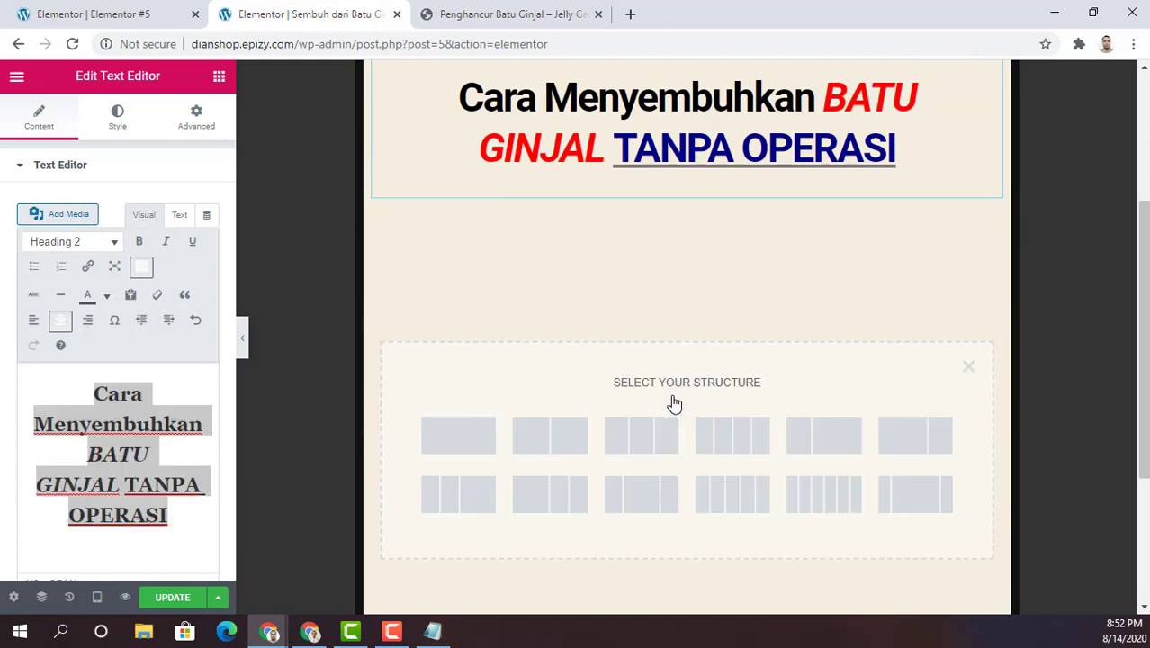
pyautogui.click(546, 436)
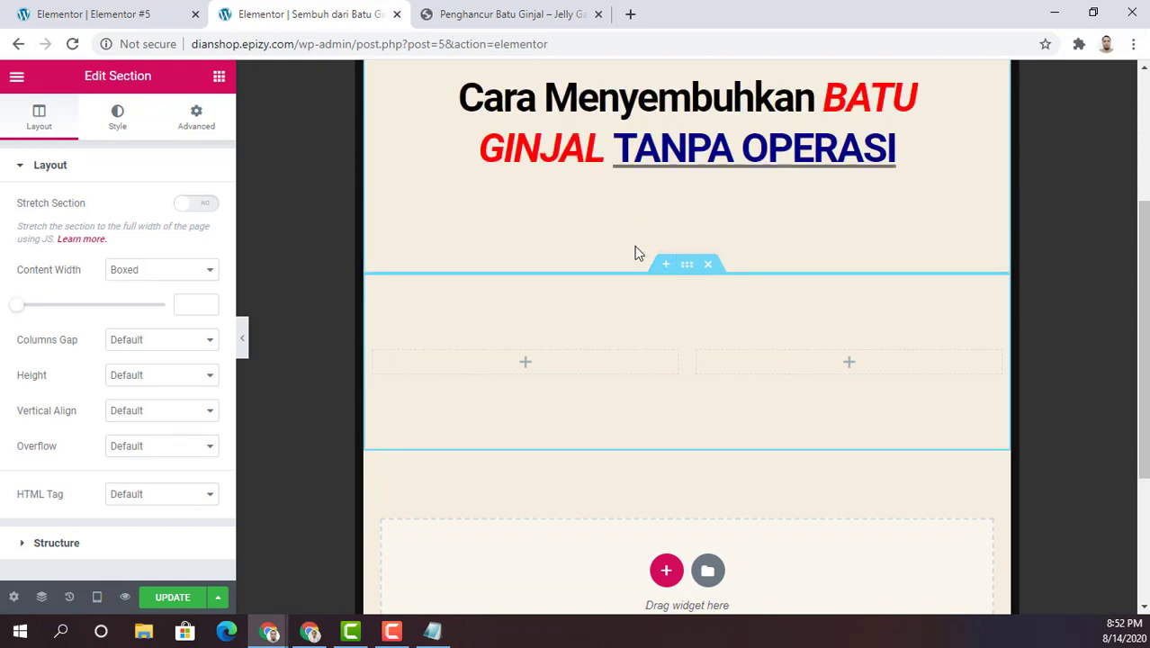
pyautogui.click(525, 367)
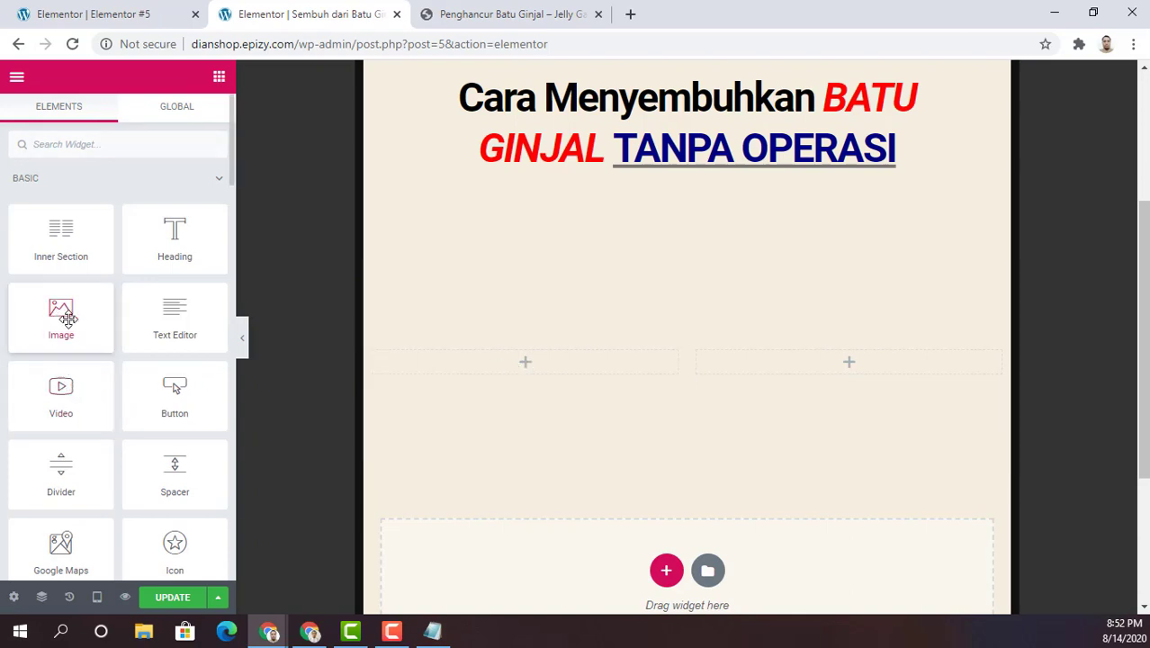
# - Save the kidney illustration beside the "Batu ginjal" paragraph on the example page to the Pictures folder as batu-ginjal
pyautogui.click(494, 13)
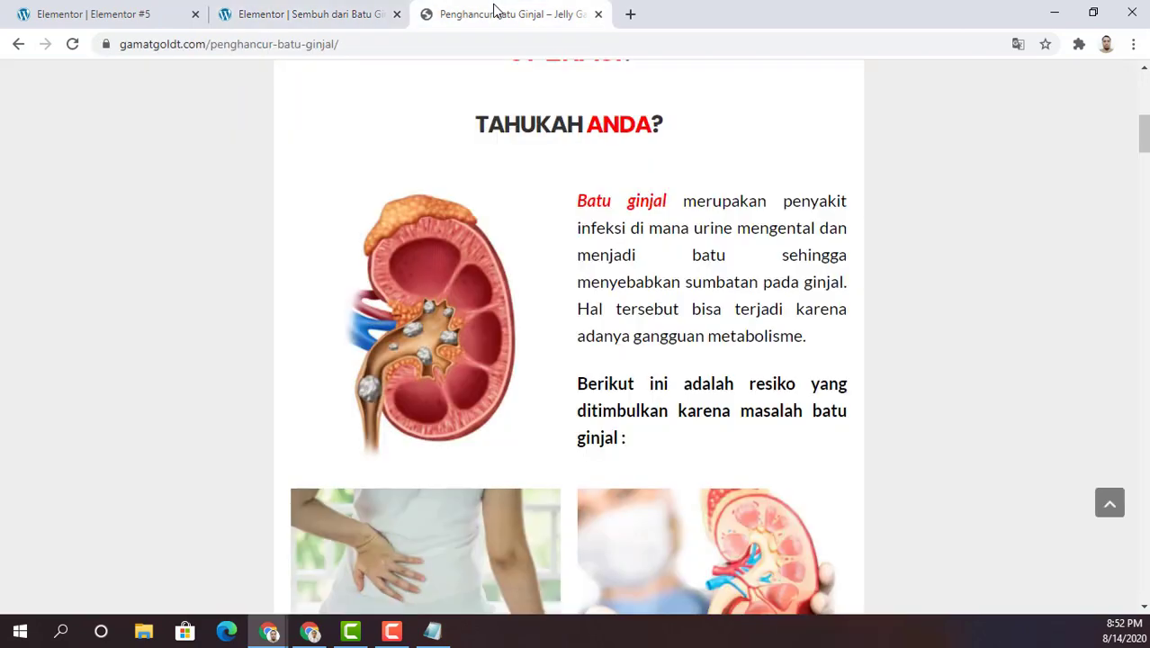
pyautogui.rightClick(455, 287)
pyautogui.click(497, 321)
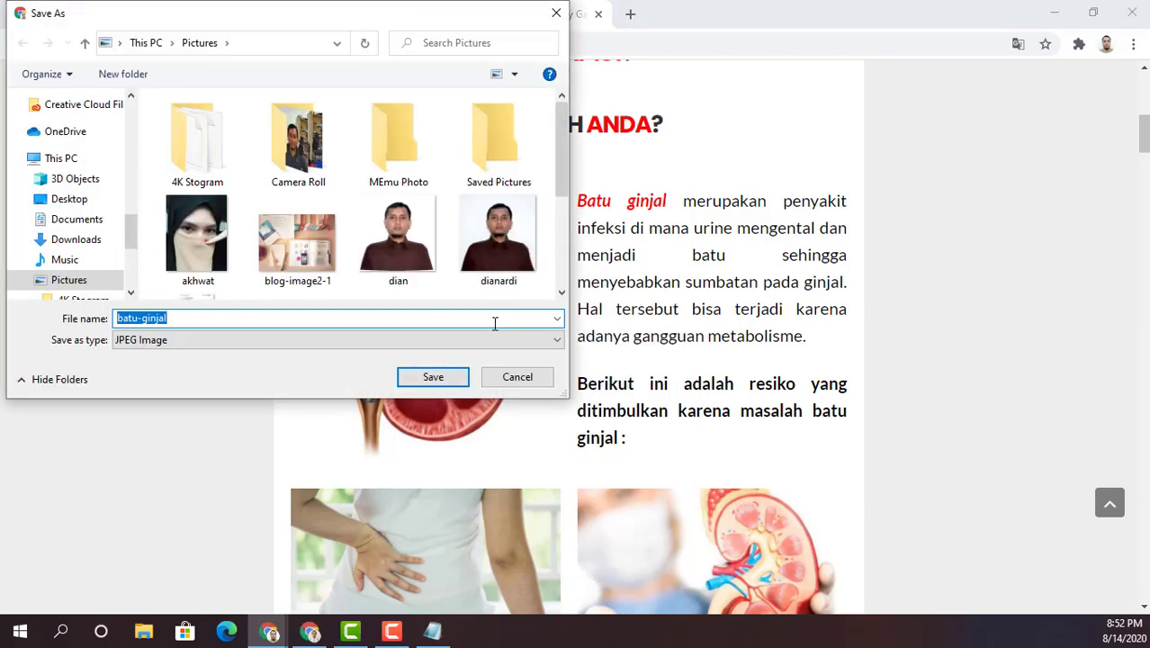
pyautogui.click(428, 377)
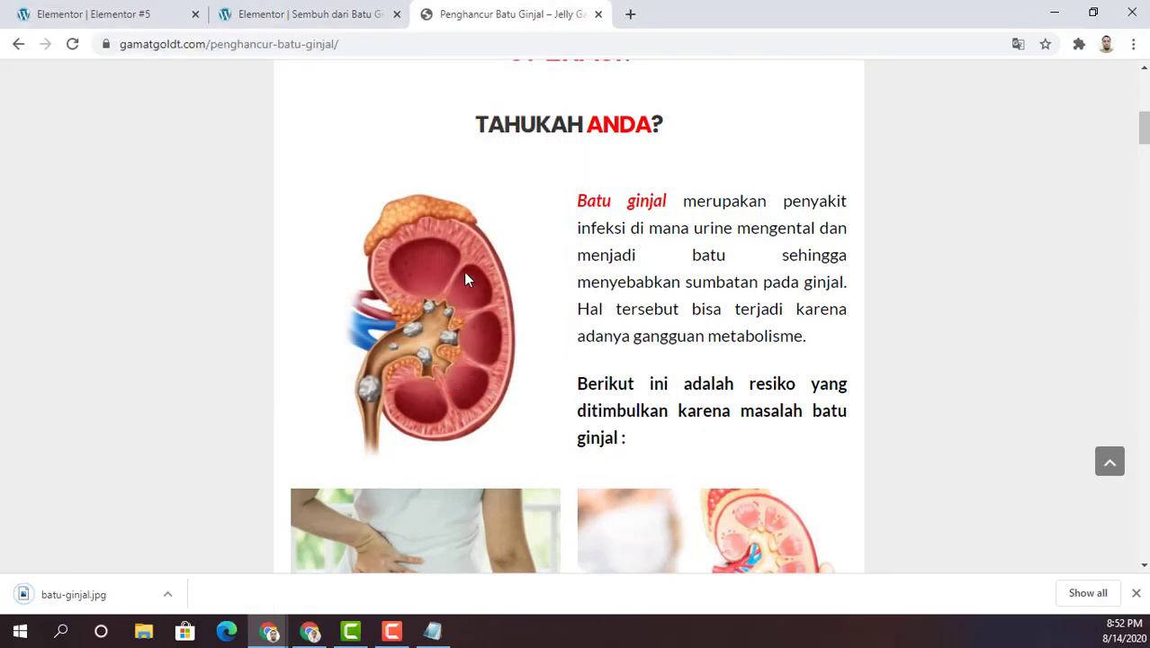
# - Place an Image widget in the new section's first column and upload batu-ginjal.jpg from the Pictures folder into it
pyautogui.click(299, 14)
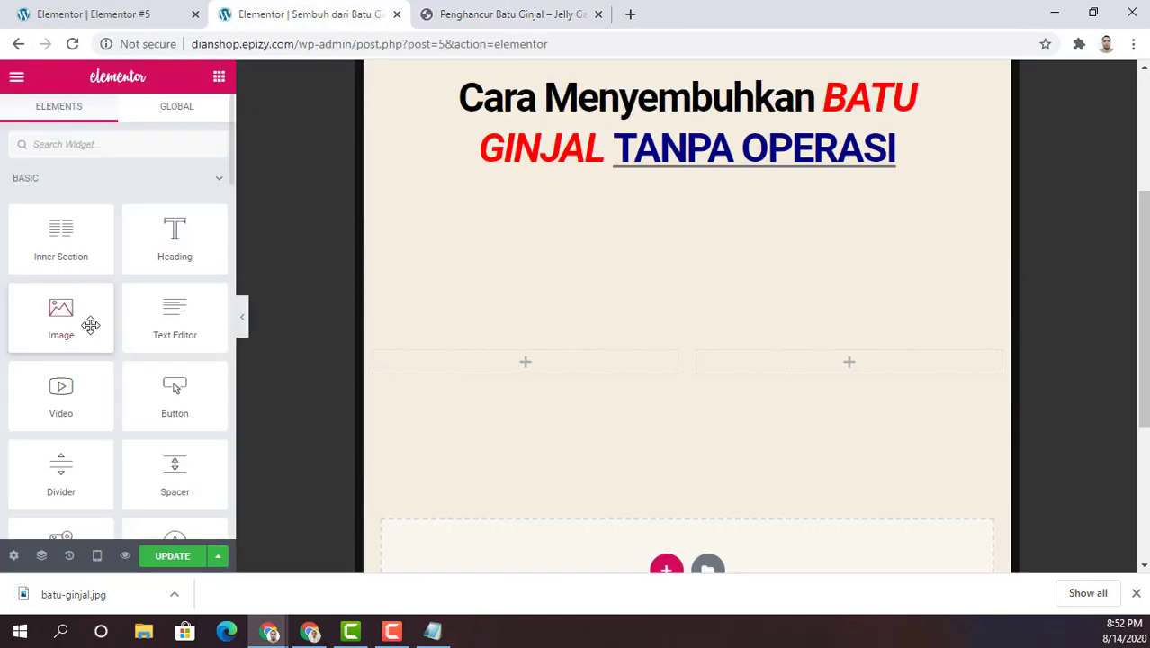
pyautogui.moveTo(57, 308); pyautogui.dragTo(507, 359)
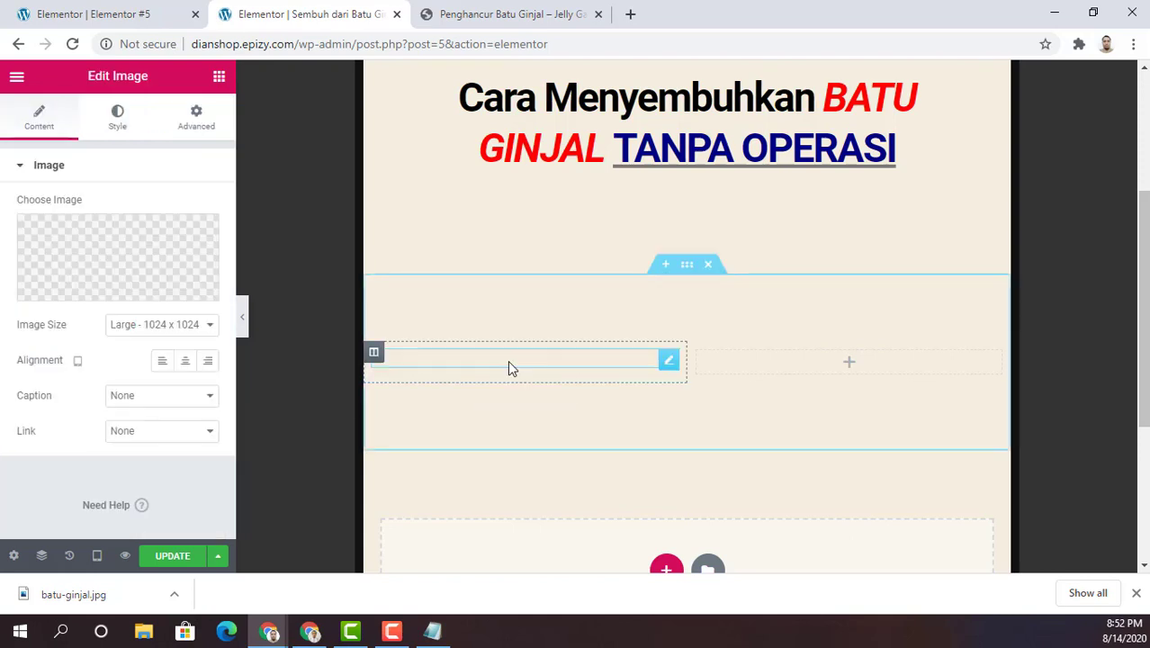
pyautogui.click(90, 264)
pyautogui.click(78, 151)
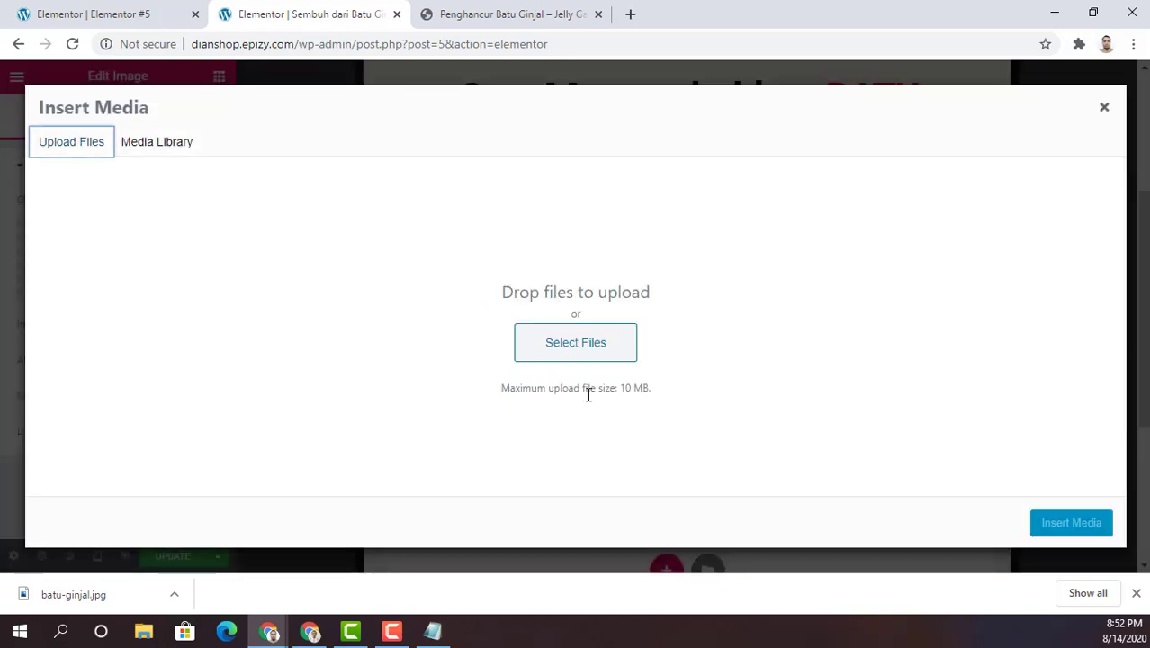
pyautogui.click(593, 351)
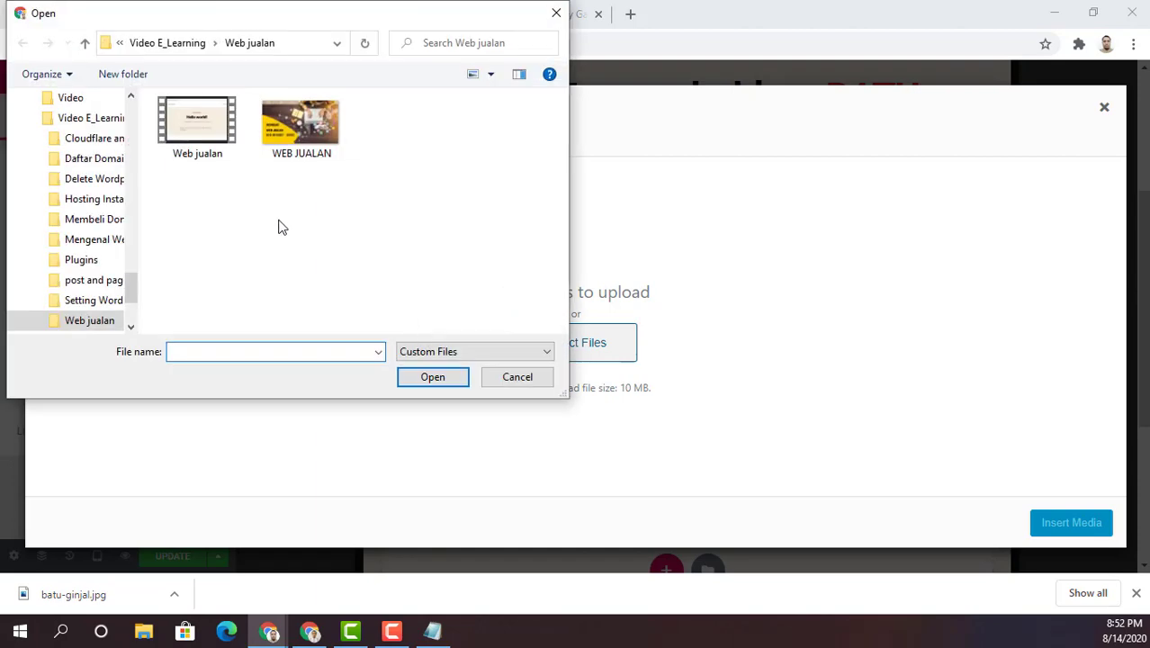
pyautogui.scroll(10, 120, 115)
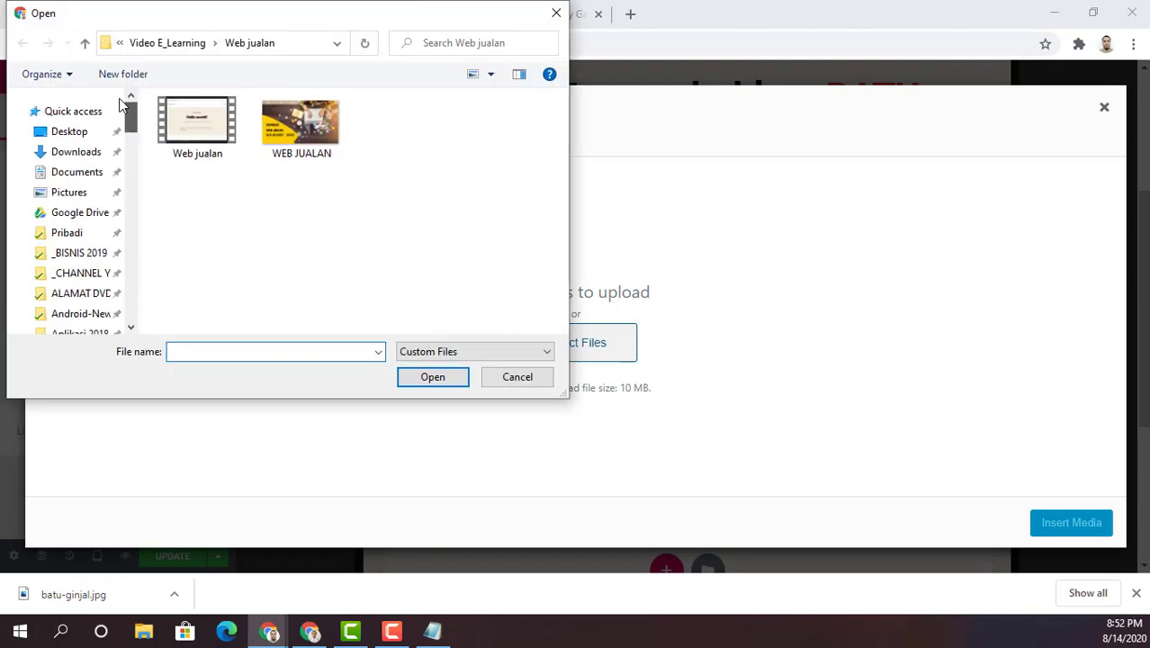
pyautogui.click(91, 190)
pyautogui.doubleClick(297, 236)
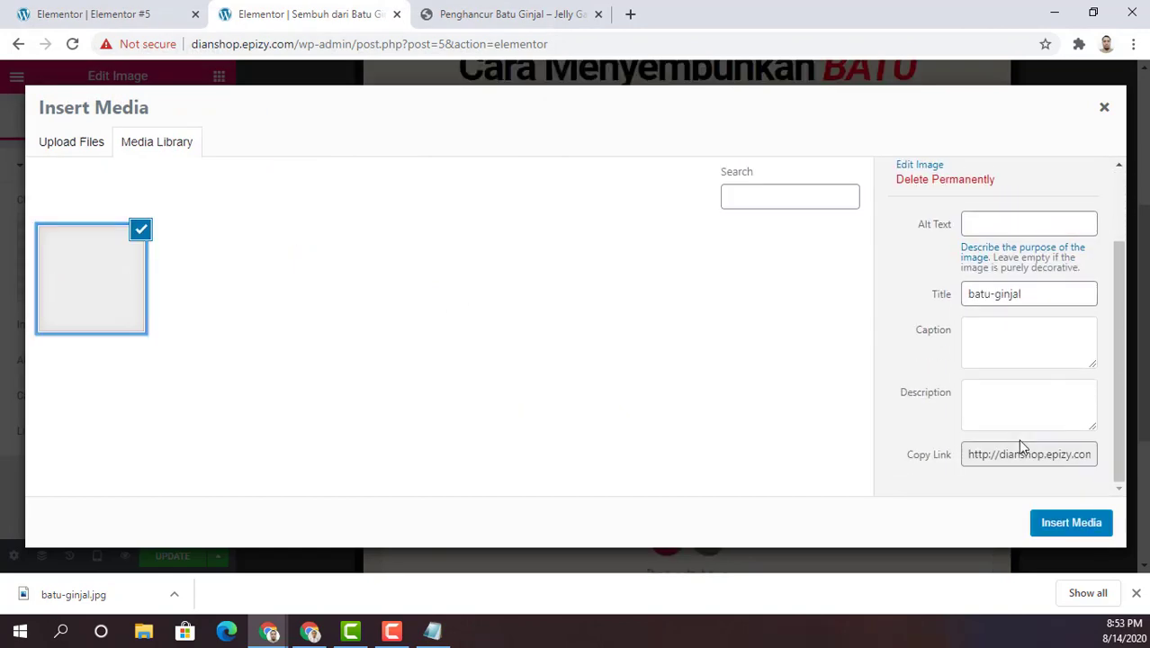
pyautogui.click(1069, 522)
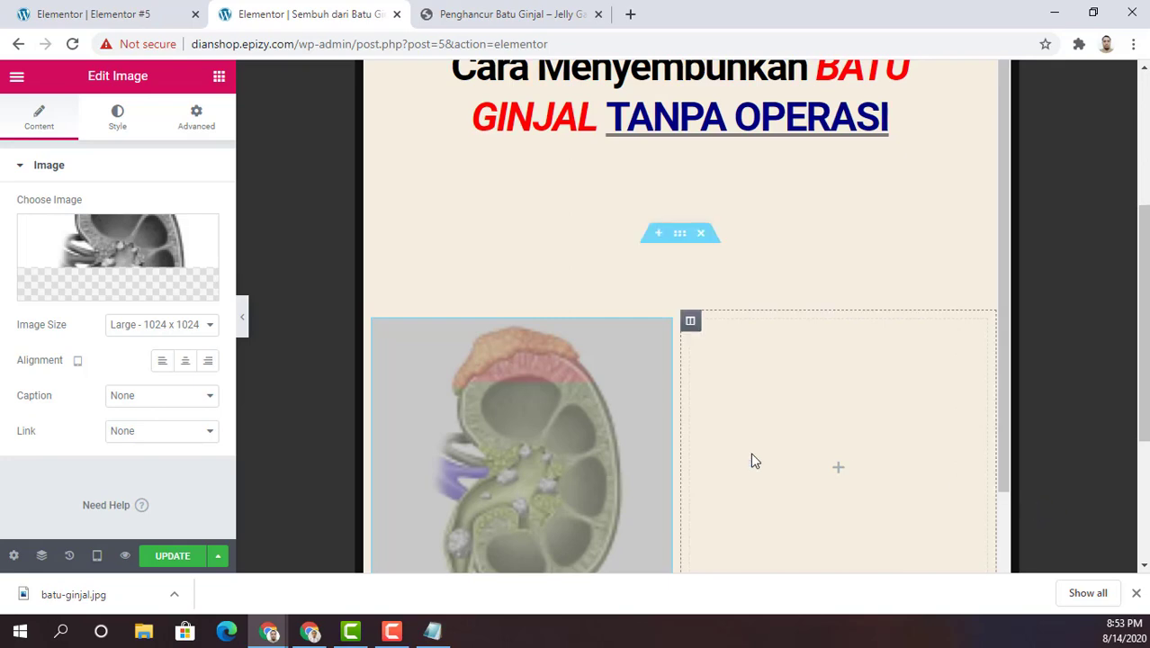
# - Examine the example page from the "Tahukah Anda?" section through "Manfaat Gamat Gold T" and return to the page being built
pyautogui.scroll(-3, 608, 406)
pyautogui.scroll(2, 767, 359)
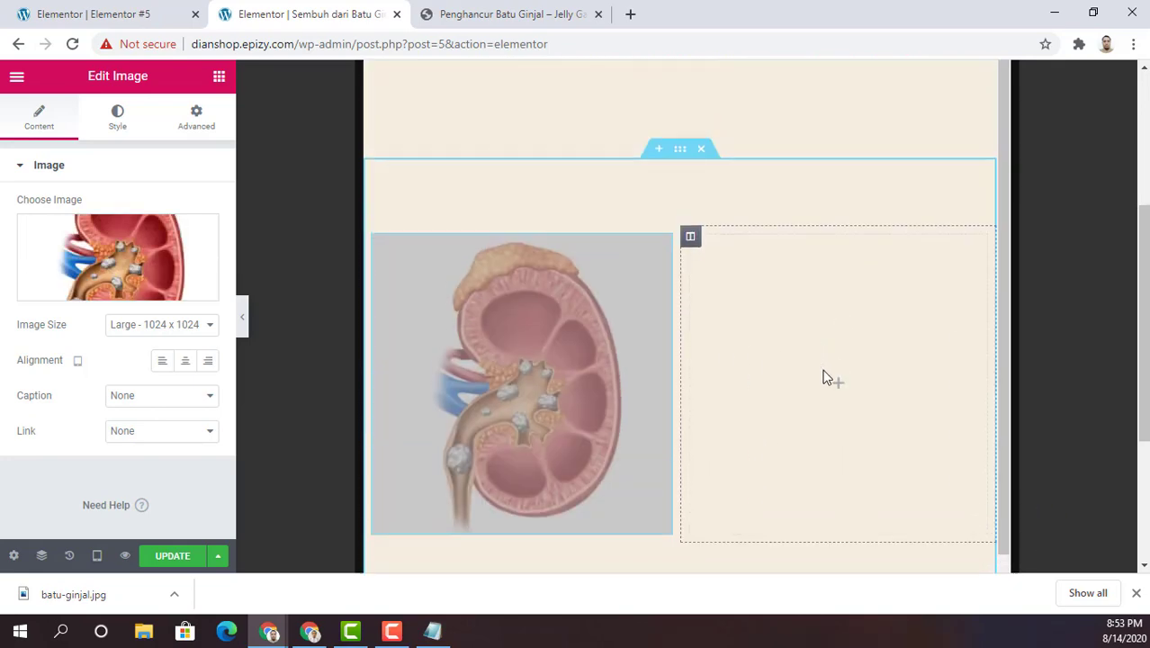
pyautogui.click(838, 385)
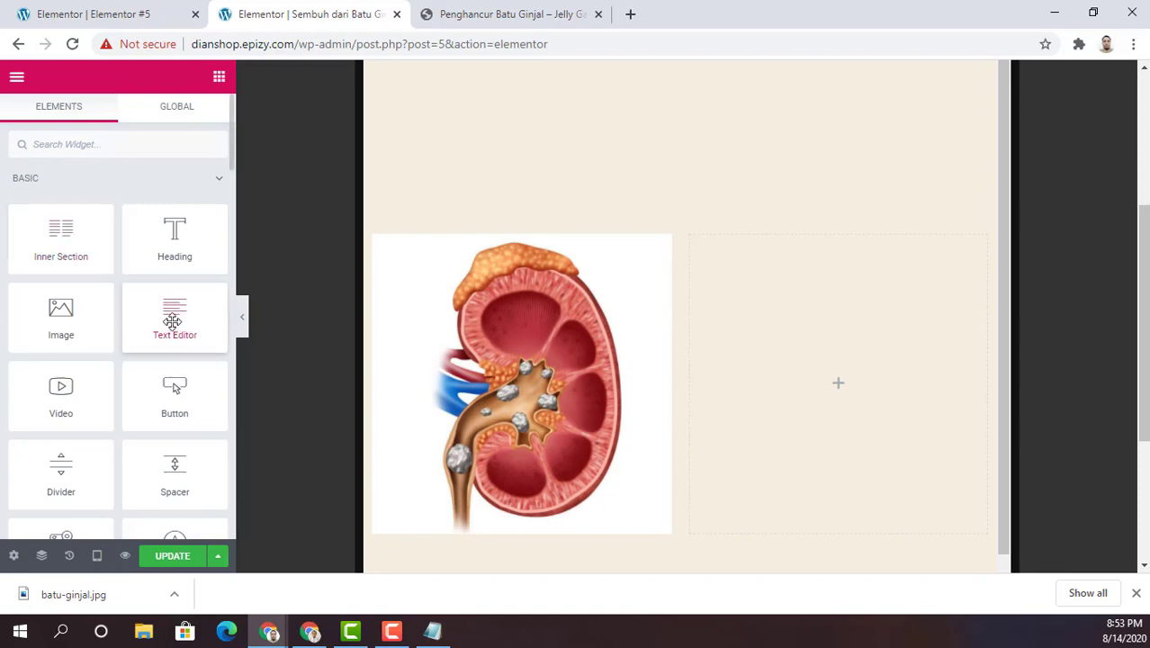
pyautogui.moveTo(171, 324); pyautogui.dragTo(525, 8)
pyautogui.click(525, 9)
pyautogui.scroll(-5, 644, 412)
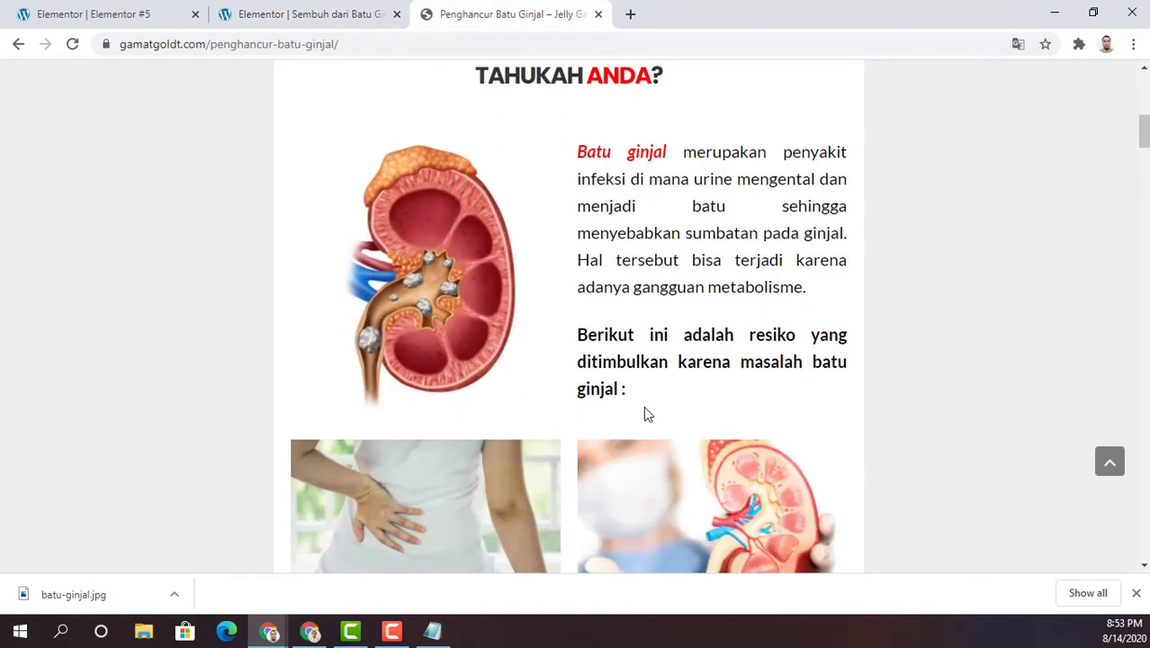
pyautogui.scroll(3, 434, 245)
pyautogui.scroll(-6, 416, 236)
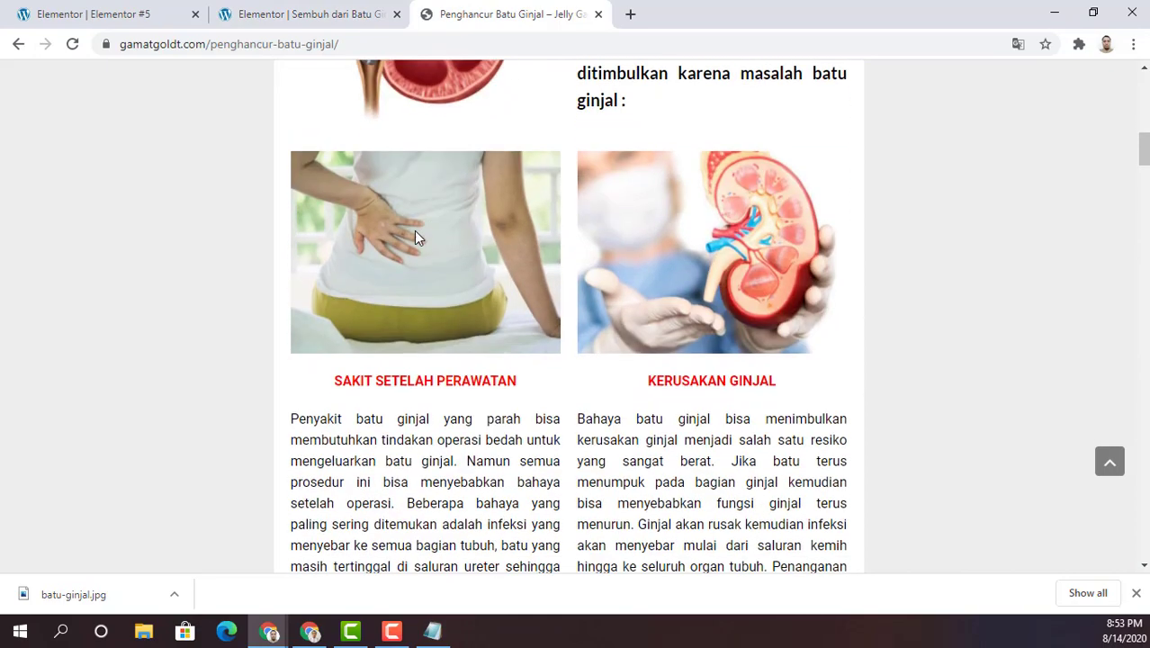
pyautogui.scroll(-8, 535, 389)
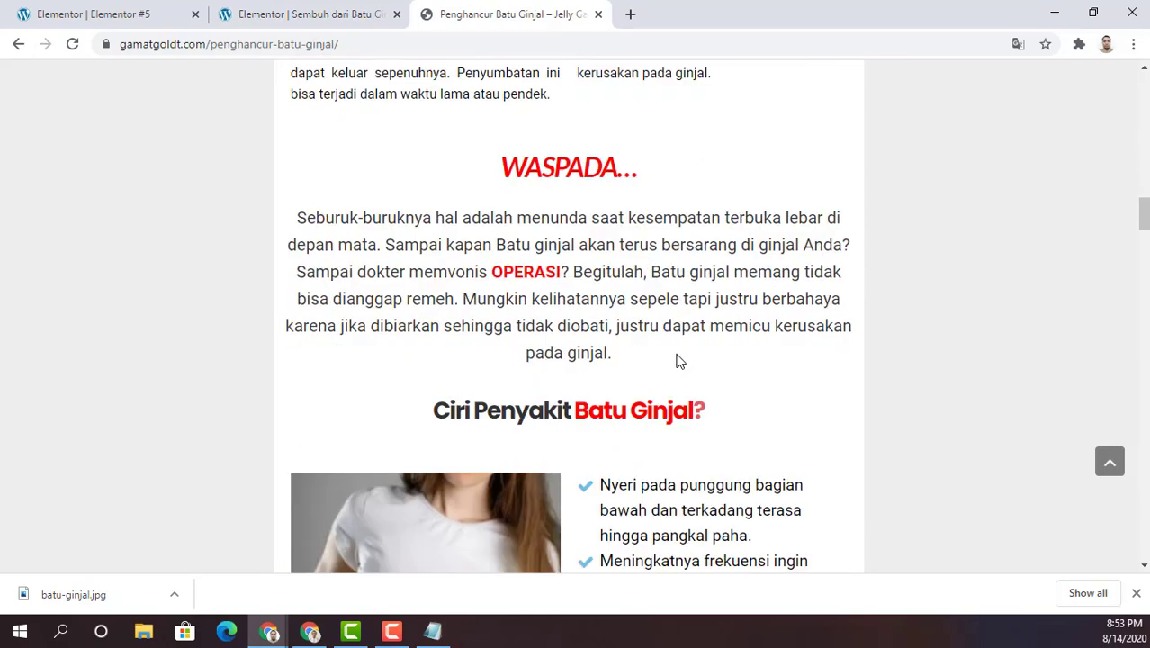
pyautogui.scroll(-4, 675, 360)
pyautogui.scroll(-4, 599, 299)
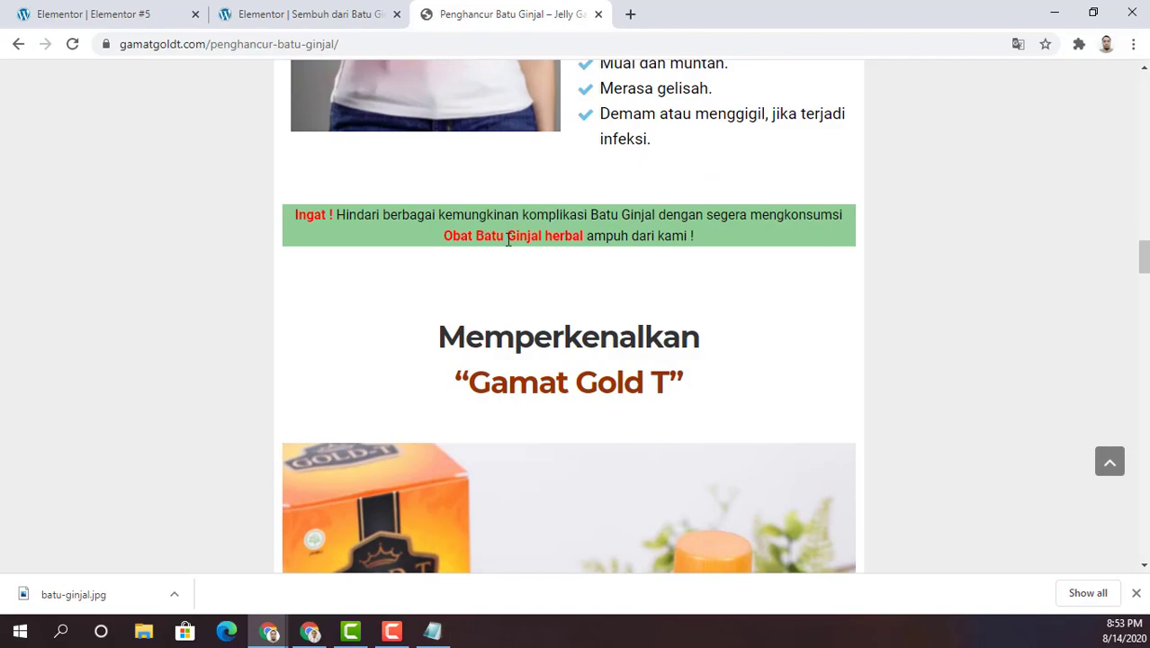
pyautogui.scroll(-16, 529, 259)
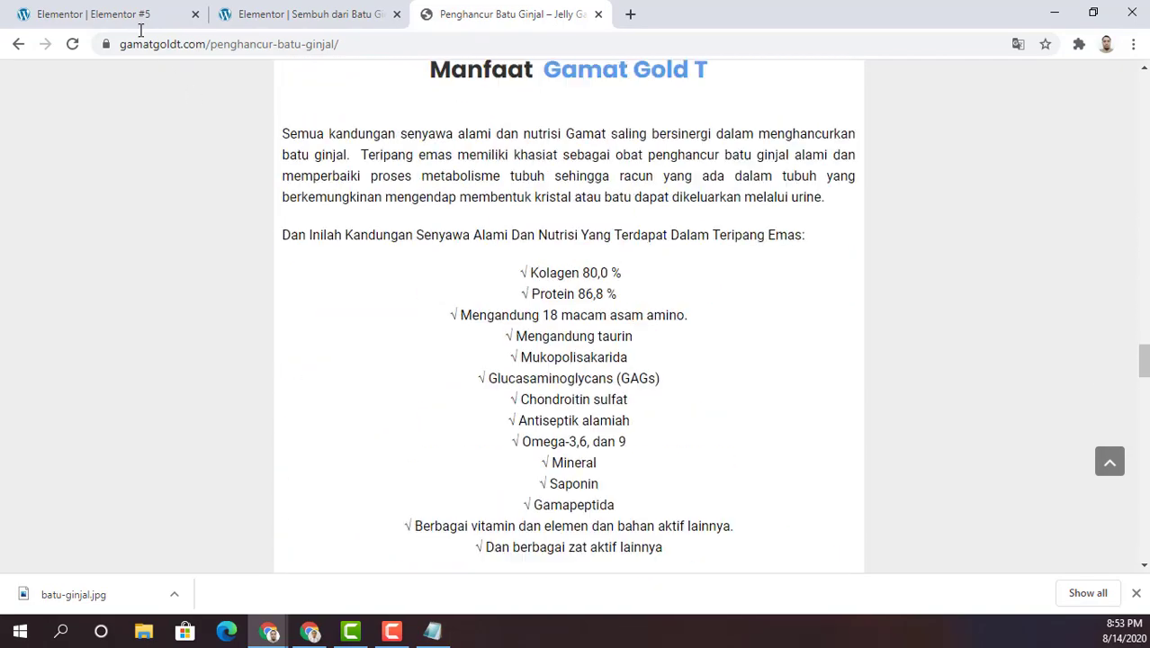
pyautogui.click(295, 15)
# - Preview the page in the mobile and tablet responsive modes and switch to the desktop preview
pyautogui.scroll(1, 641, 310)
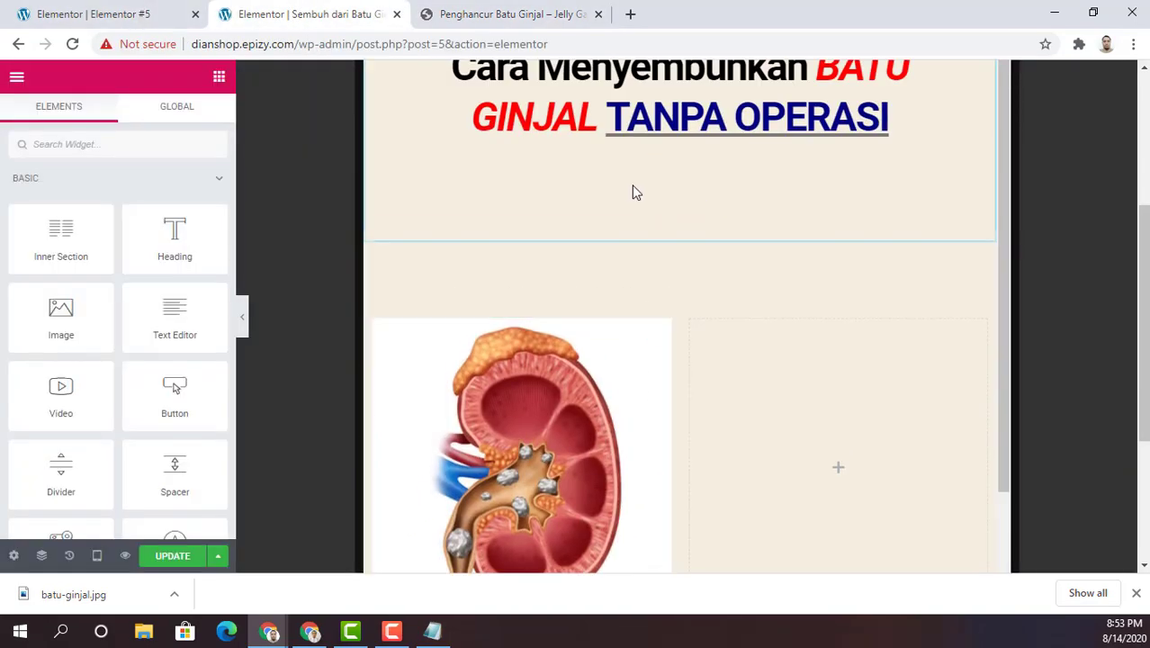
pyautogui.click(97, 557)
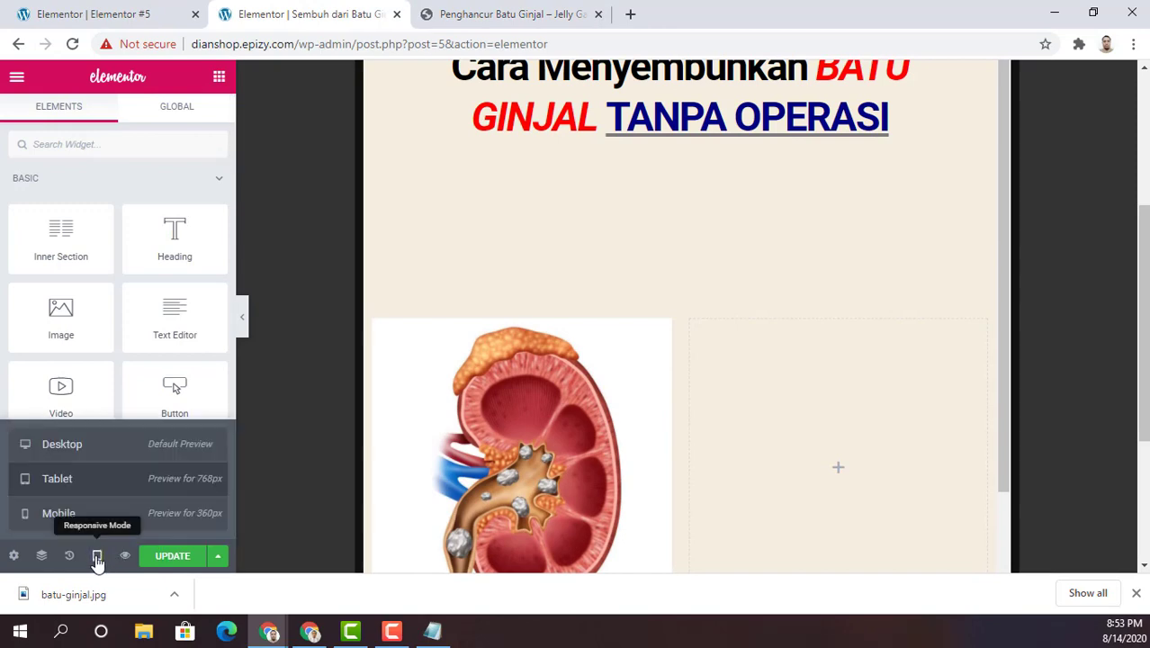
pyautogui.click(49, 514)
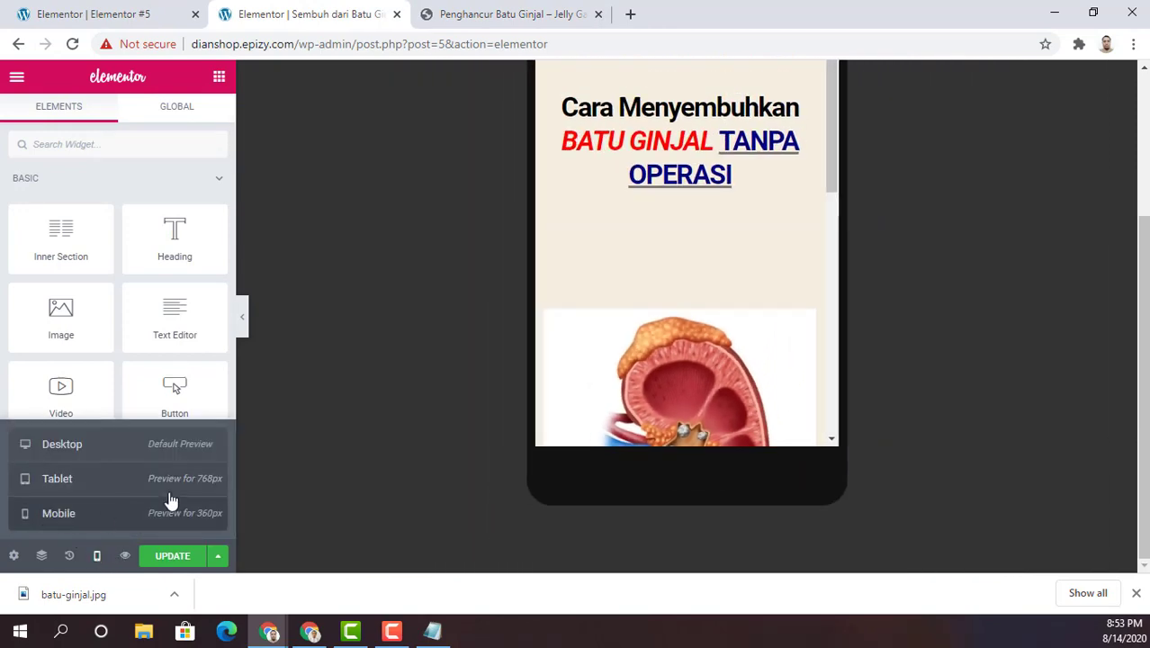
pyautogui.click(74, 485)
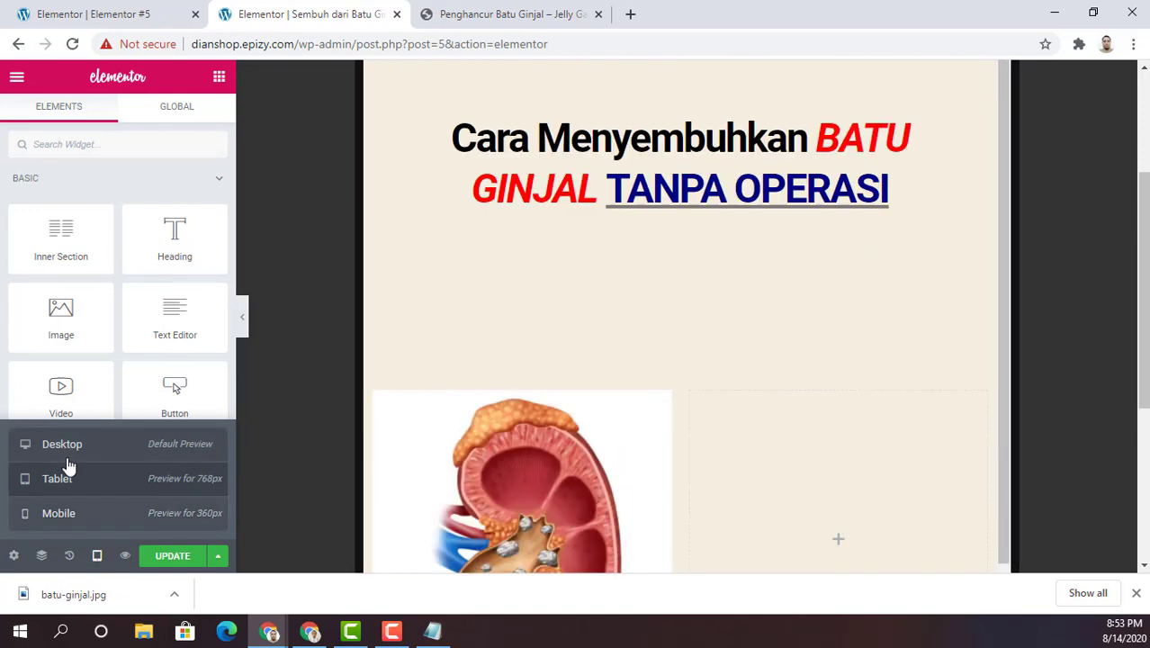
pyautogui.click(67, 457)
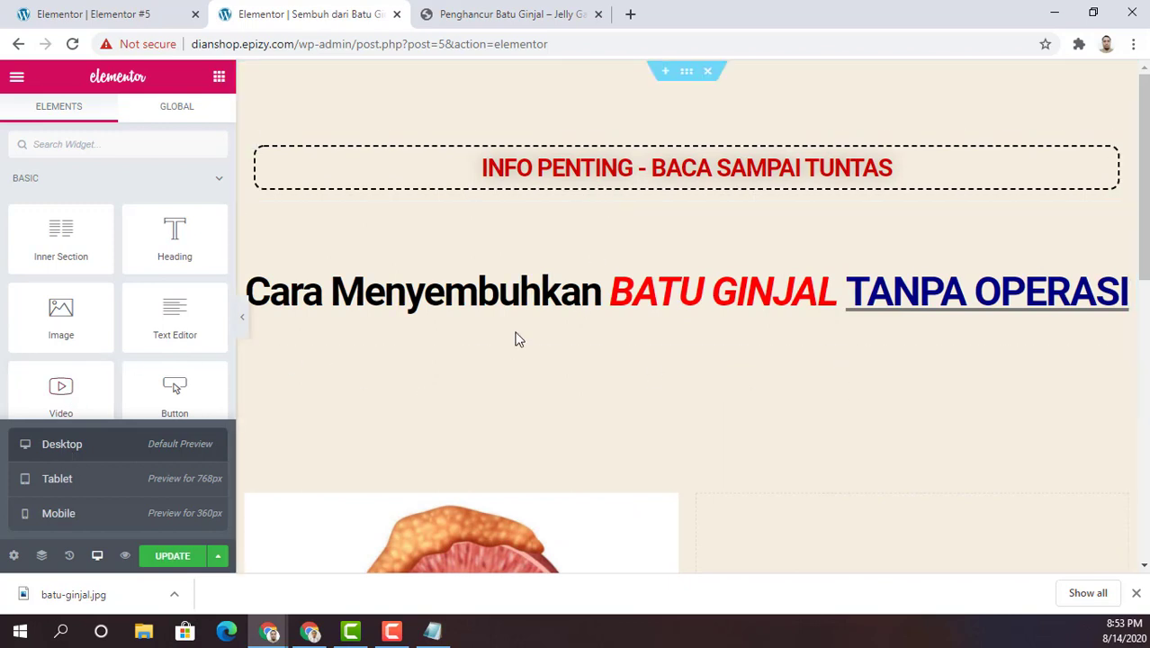
# - Publish the page update and look over the whole page in the desktop preview
pyautogui.click(172, 555)
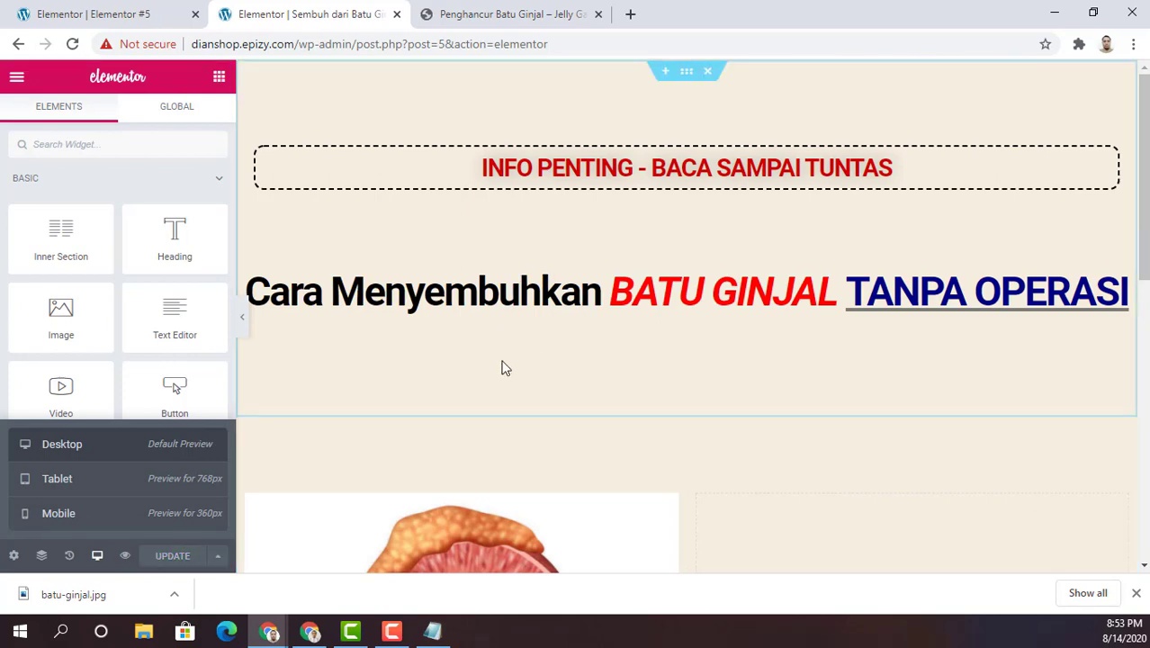
pyautogui.scroll(-2, 490, 355)
pyautogui.scroll(-5, 483, 342)
pyautogui.scroll(7, 485, 338)
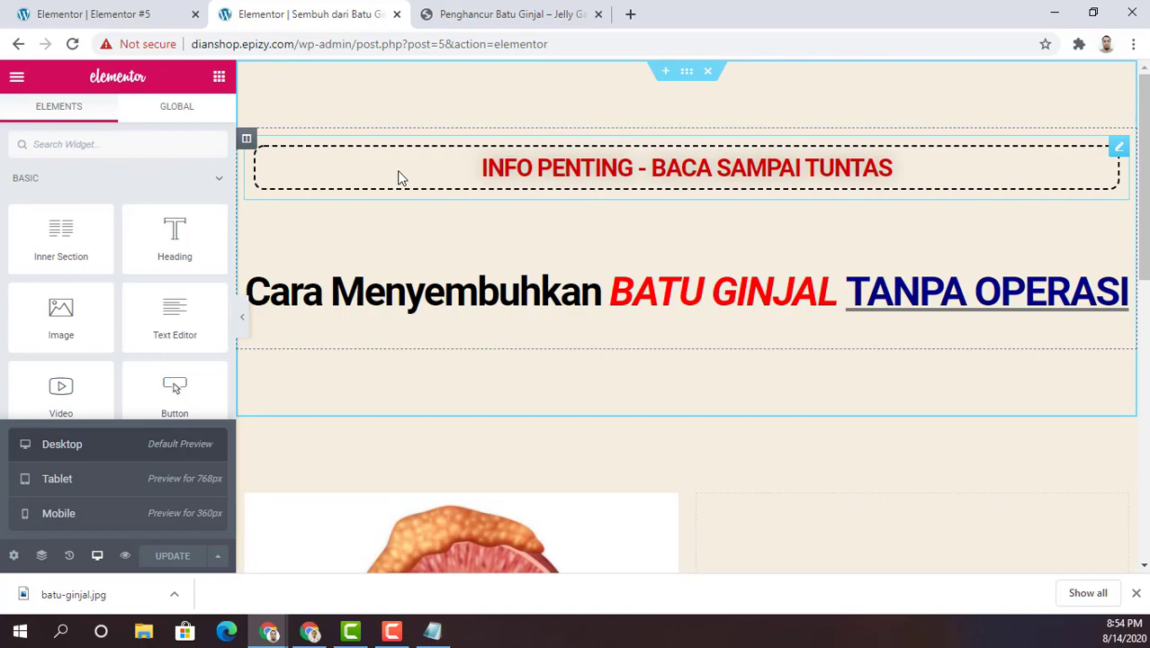
# - Review the end of the example page, including the promo order button, payment note and copyright line
pyautogui.click(512, 15)
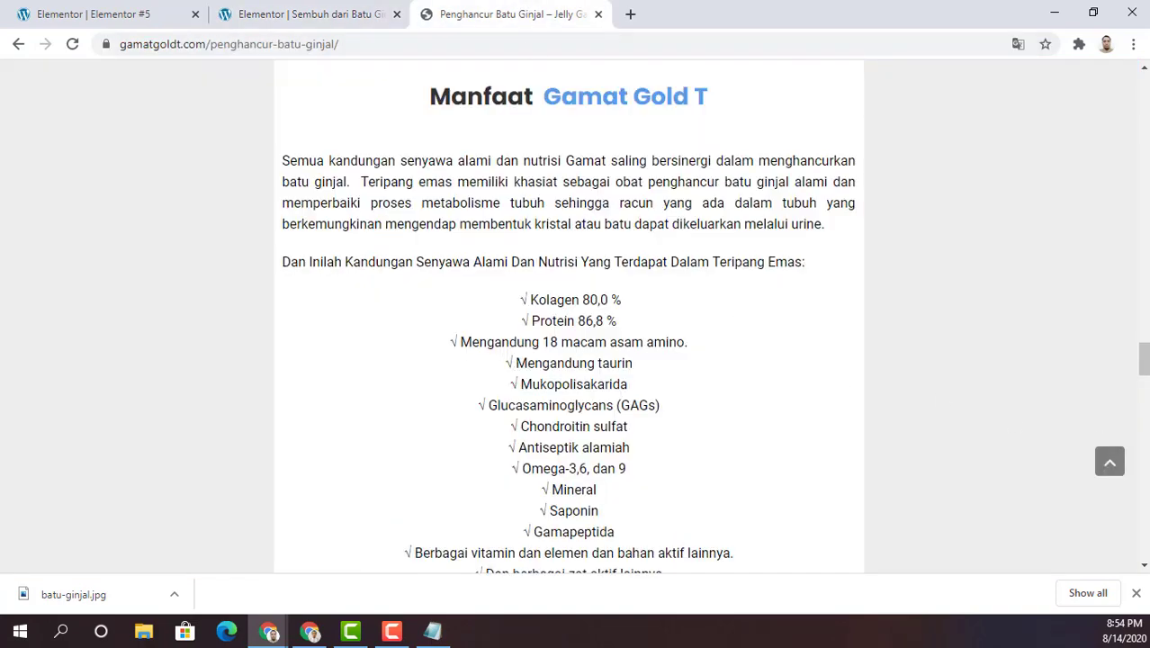
pyautogui.moveTo(1142, 357); pyautogui.dragTo(1143, 539)
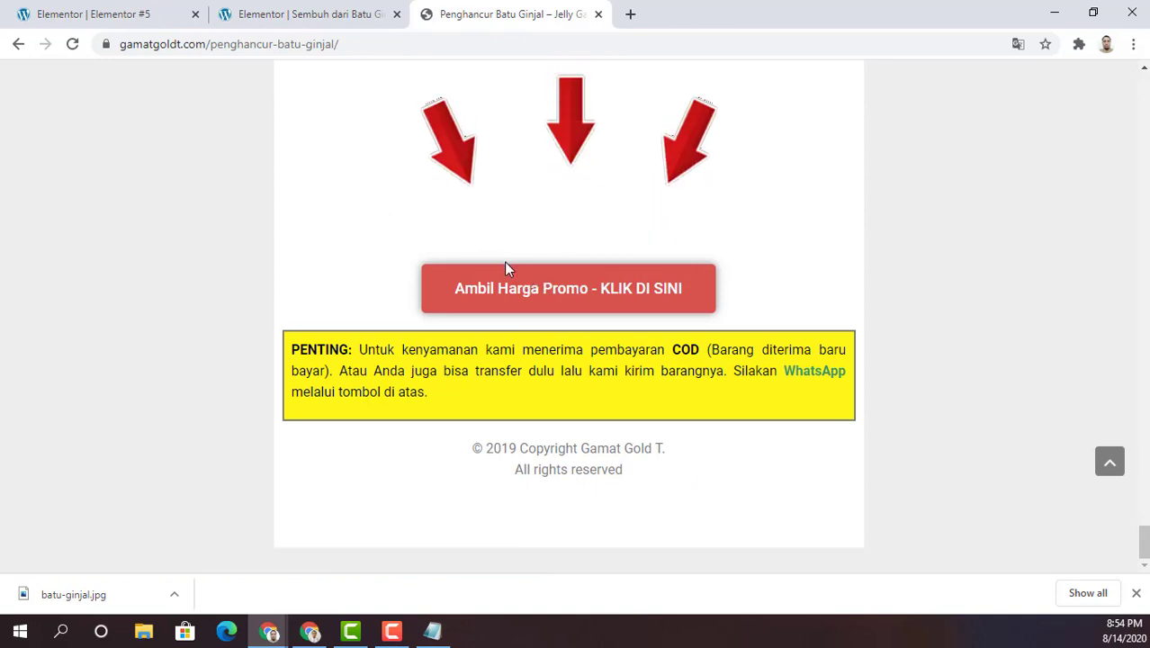
pyautogui.click(289, 12)
# - Browse the available Basic, Pro and General widgets in the "Elementor #5" editor
pyautogui.click(105, 11)
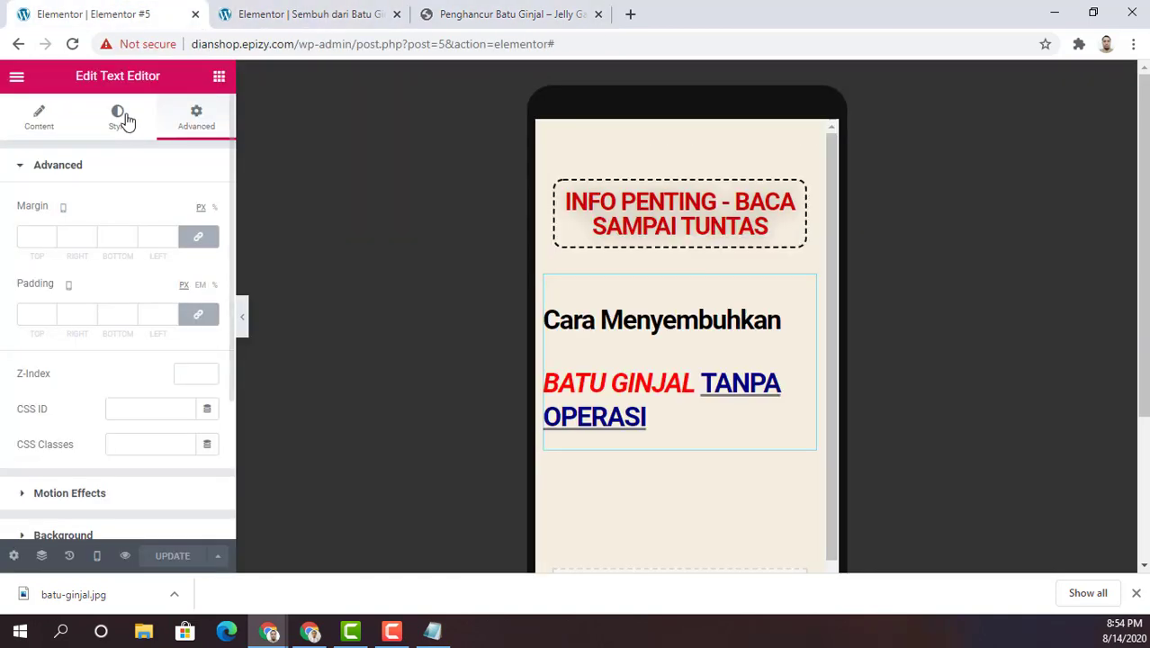
pyautogui.click(219, 76)
pyautogui.scroll(-5, 200, 315)
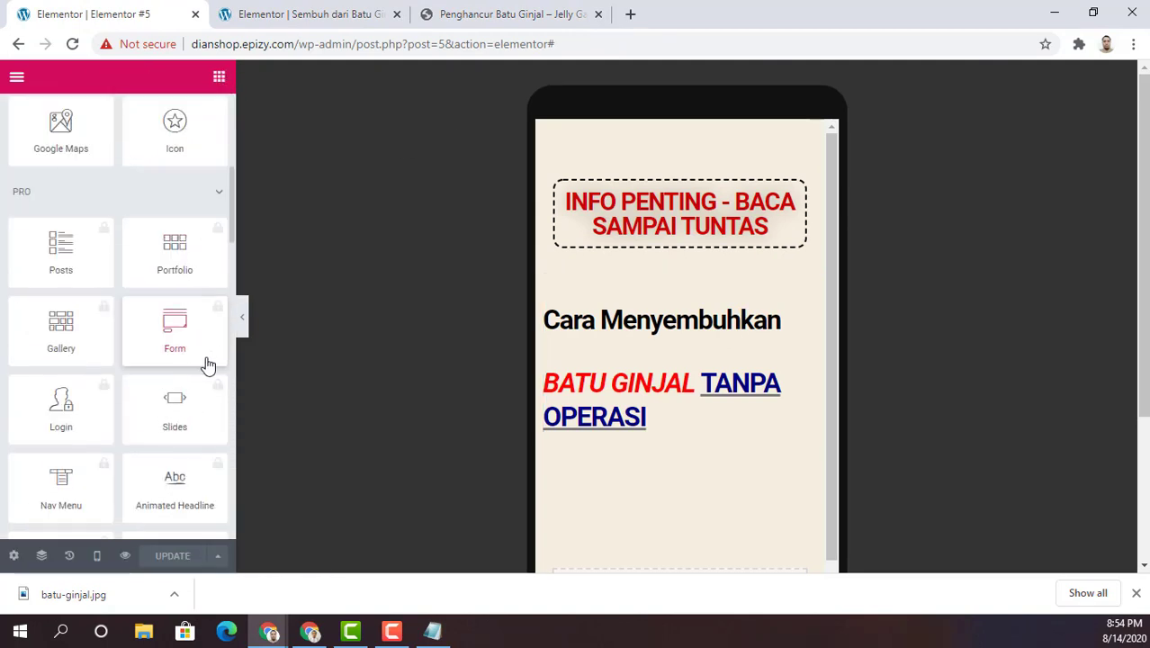
pyautogui.scroll(-4, 205, 351)
pyautogui.scroll(-5, 203, 351)
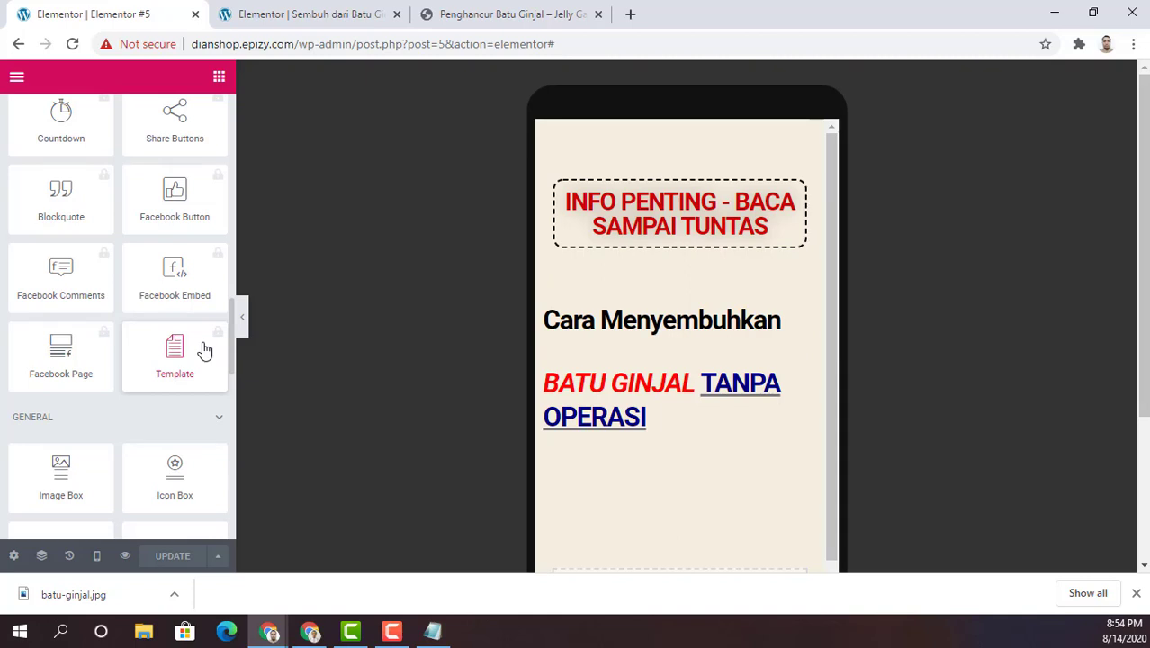
pyautogui.scroll(-5, 203, 345)
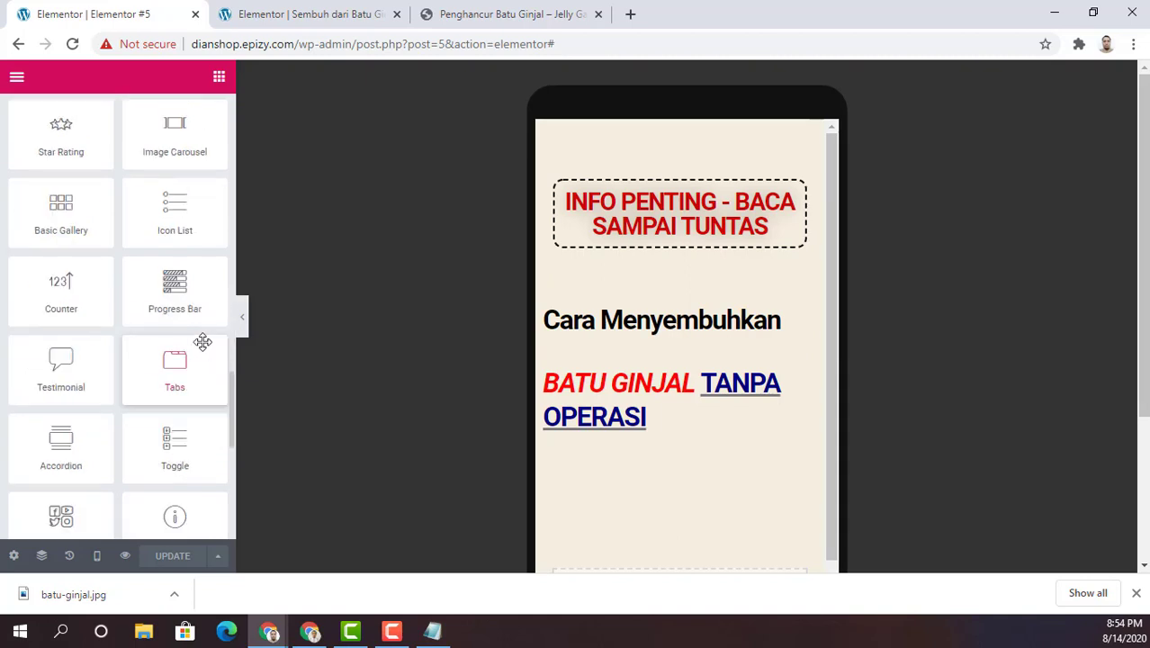
pyautogui.scroll(-8, 203, 341)
pyautogui.scroll(8, 202, 341)
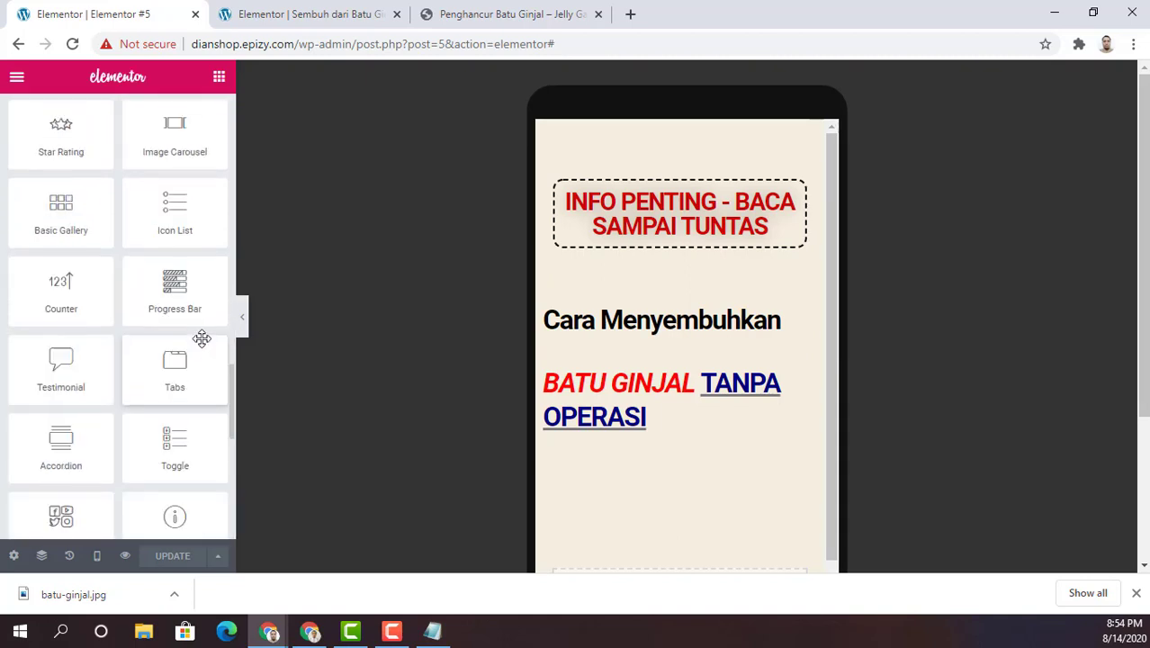
# - Exit the "Elementor #5" editor to the WordPress dashboard
pyautogui.scroll(5, 202, 342)
pyautogui.scroll(10, 203, 345)
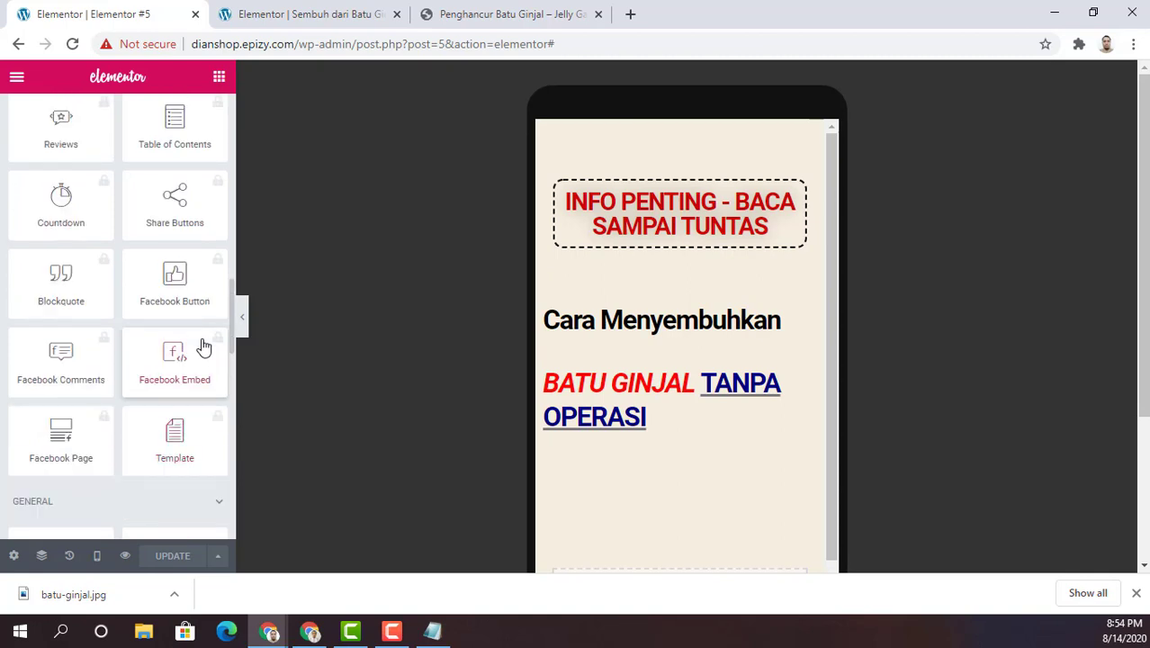
pyautogui.scroll(5, 203, 346)
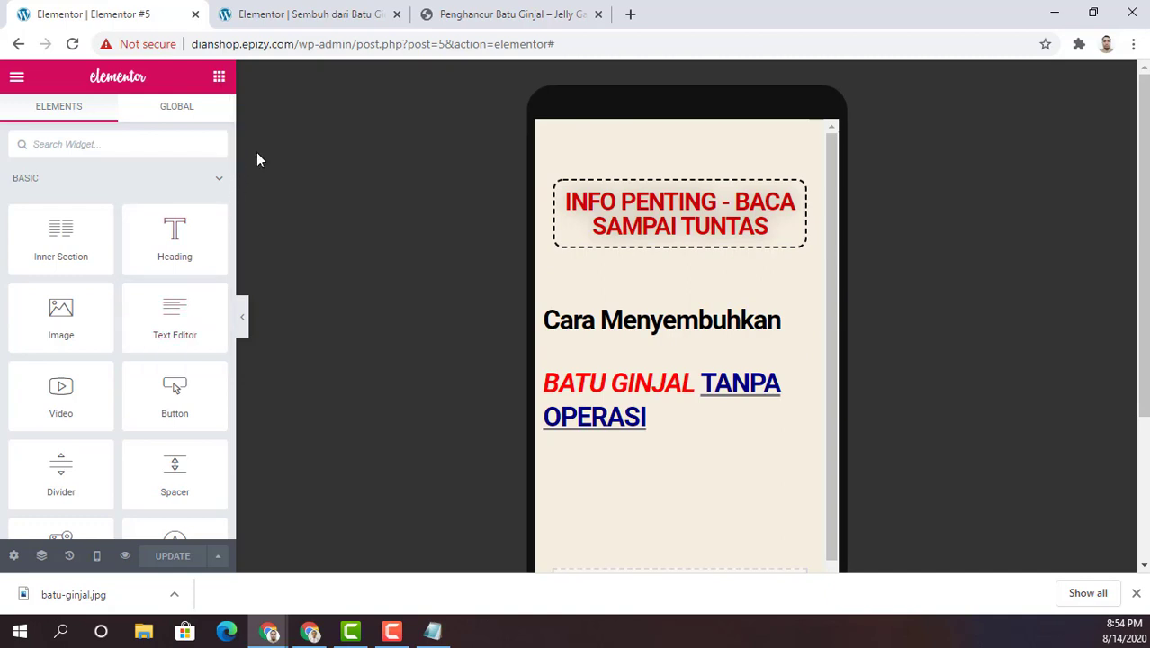
pyautogui.click(17, 80)
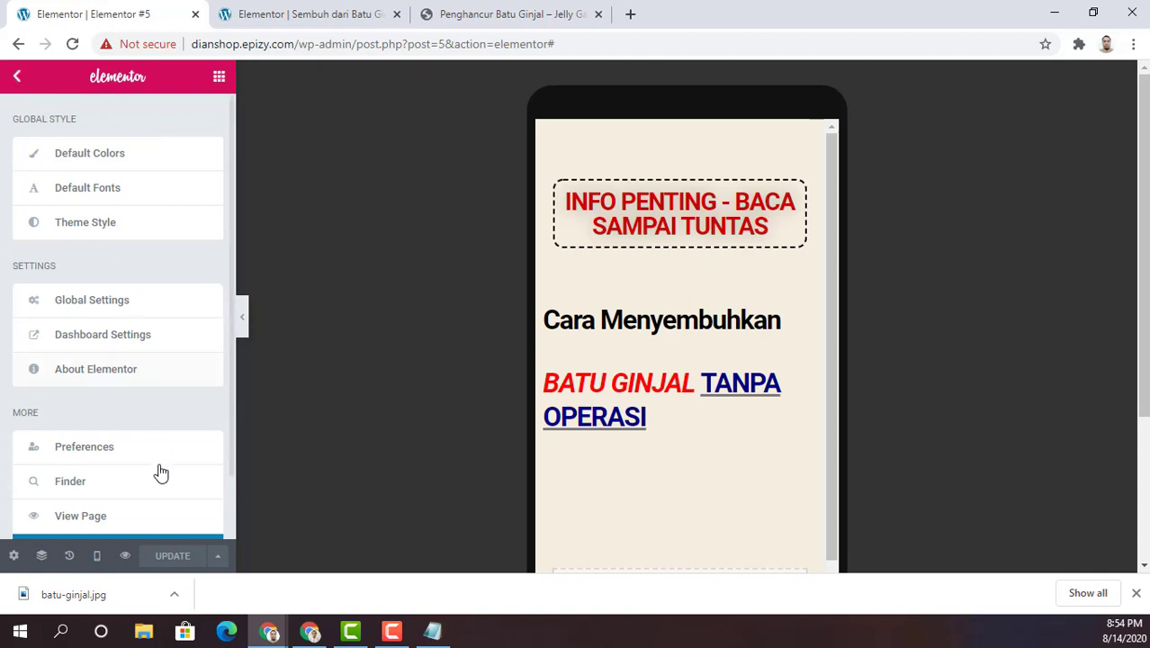
pyautogui.scroll(-1, 180, 511)
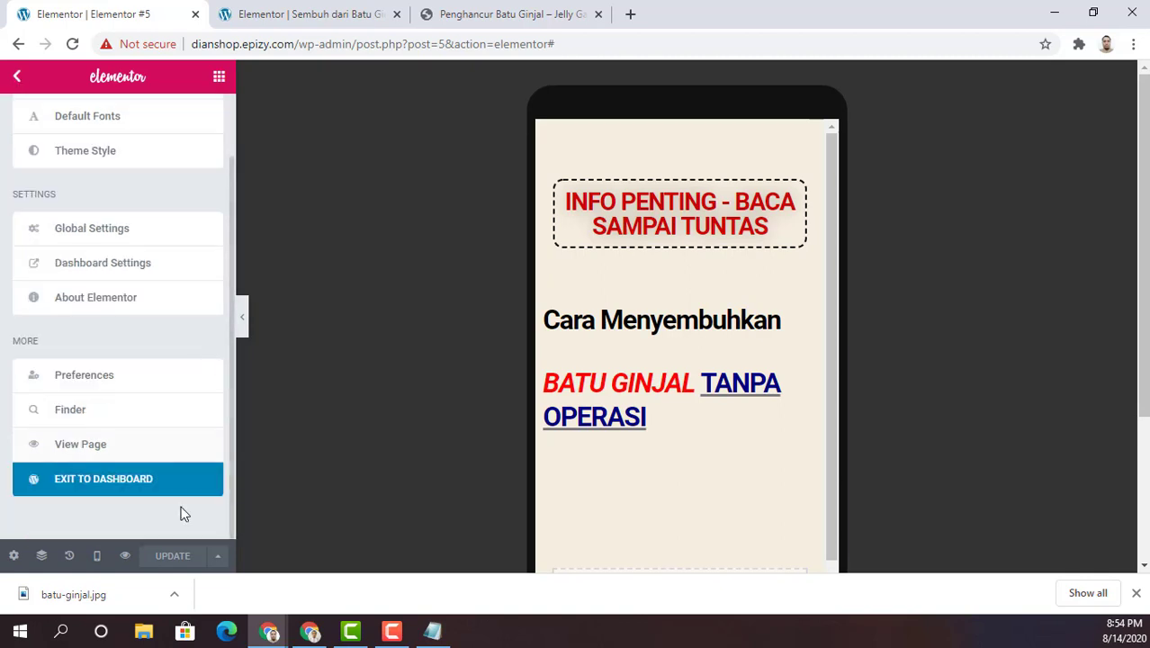
pyautogui.click(105, 486)
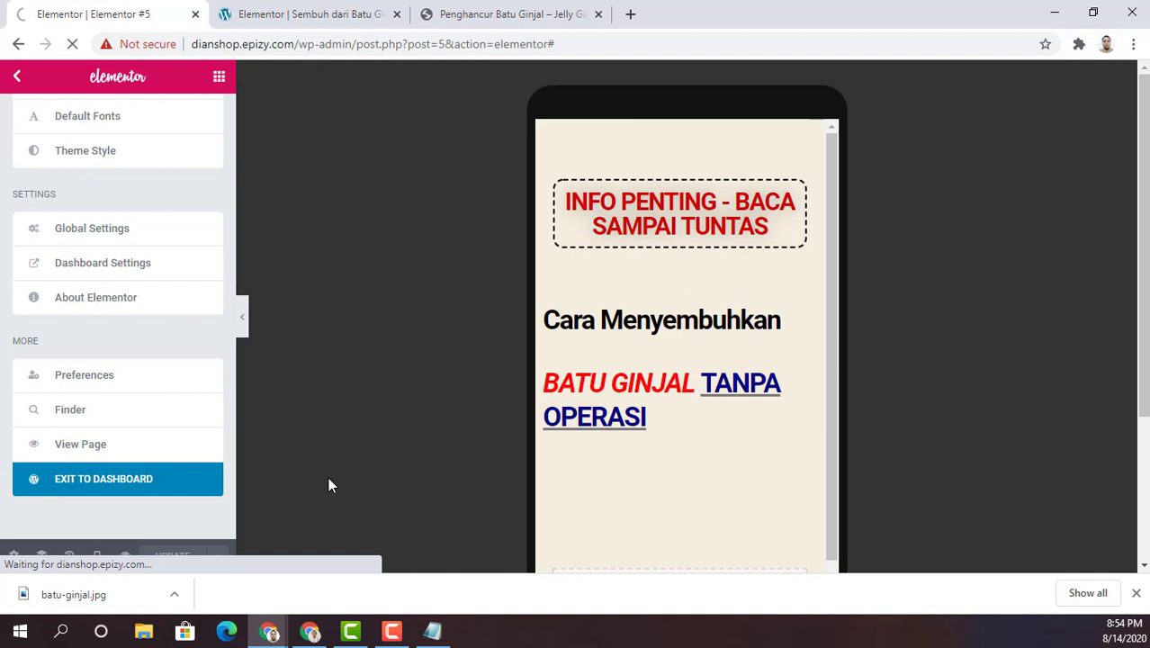
pyautogui.click(288, 10)
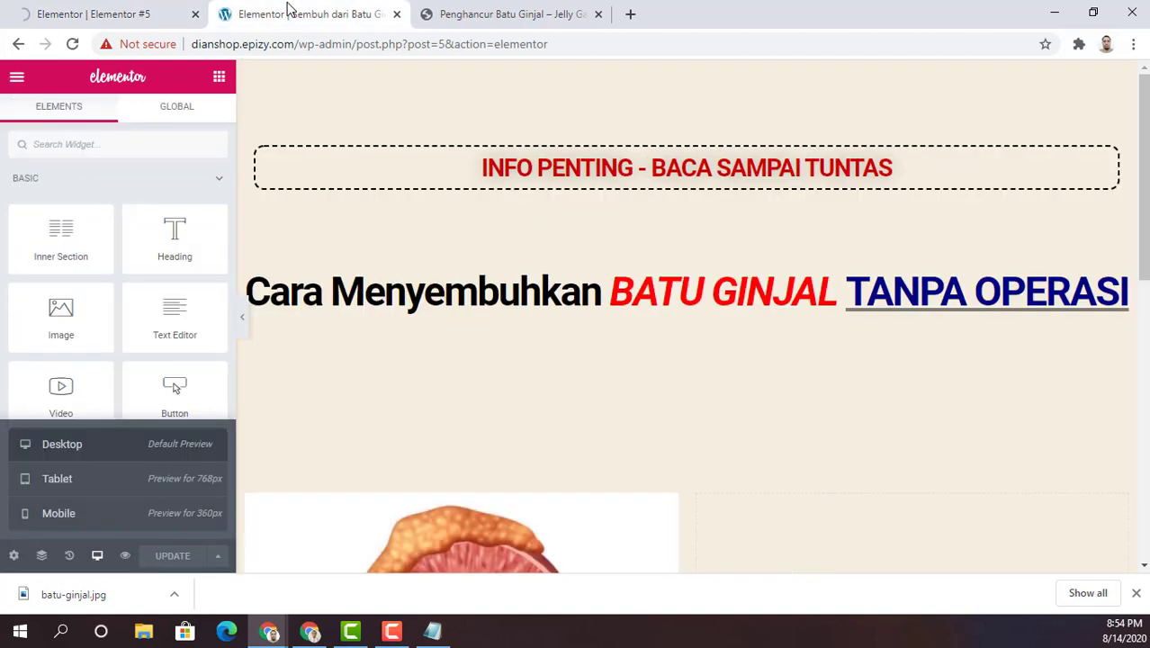
pyautogui.click(171, 15)
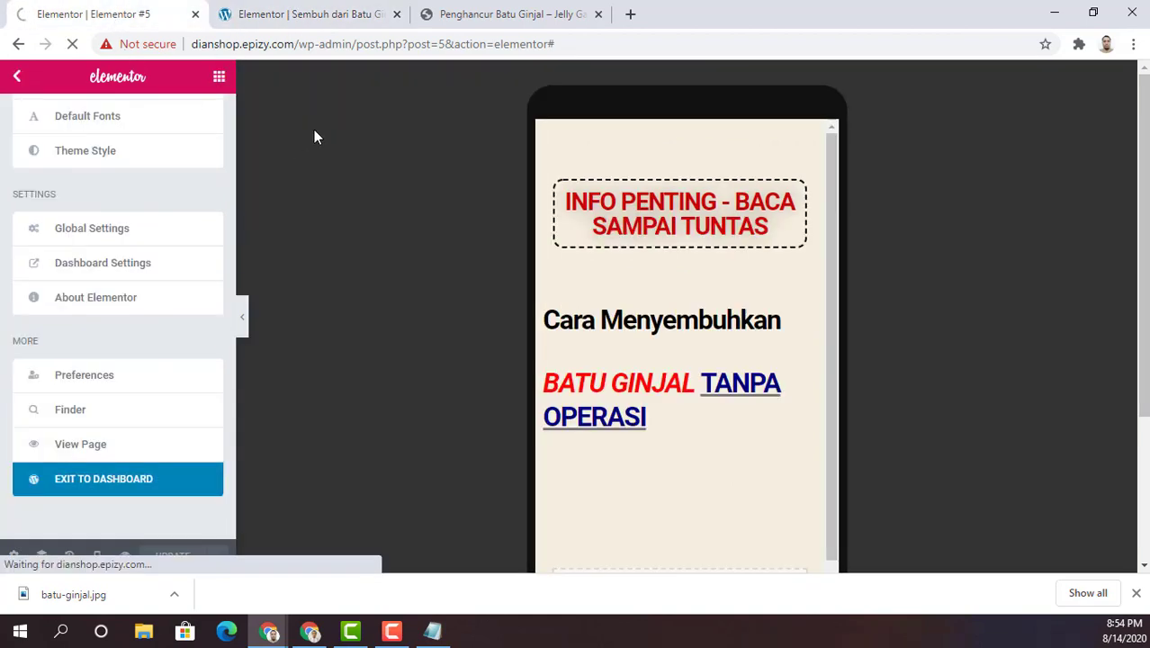
# - Open the site's root address dianshop.epizy.com in a new browser tab and look at the current front page
pyautogui.moveTo(295, 44); pyautogui.dragTo(157, 44)
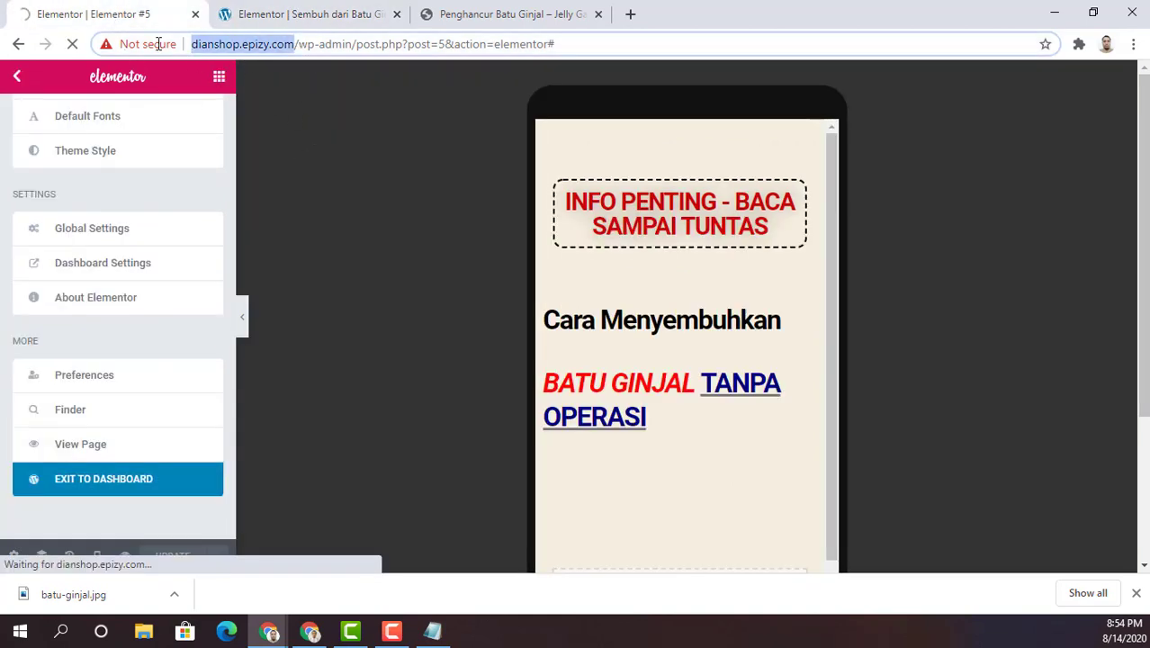
pyautogui.rightClick(226, 54)
pyautogui.click(285, 162)
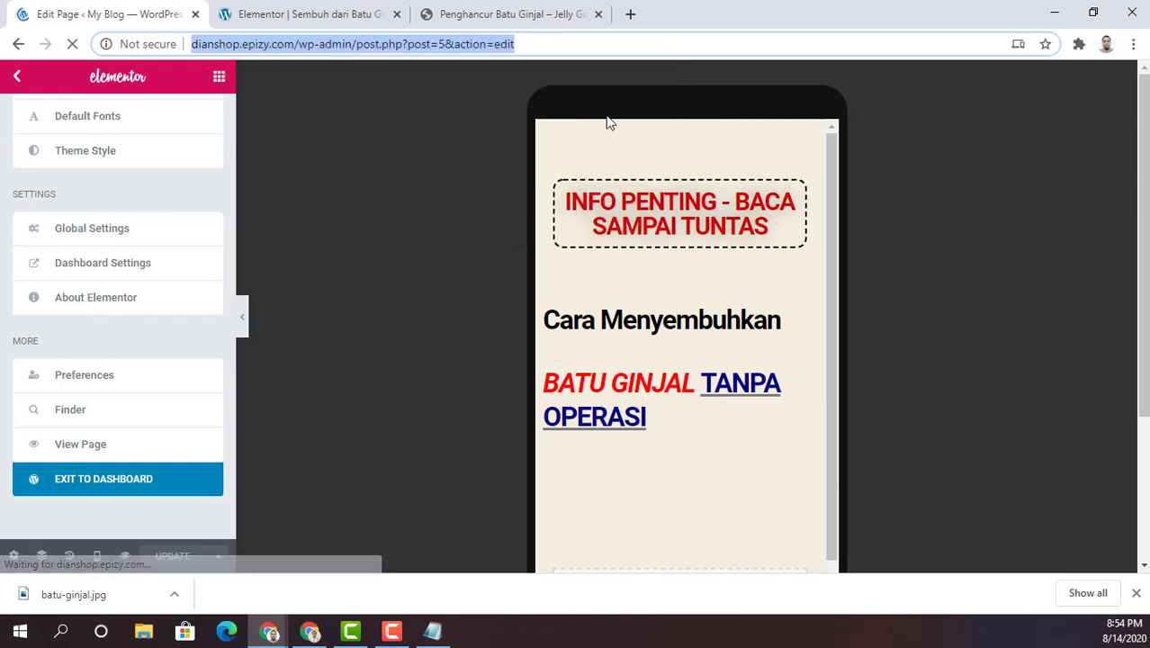
pyautogui.click(630, 15)
pyautogui.rightClick(504, 47)
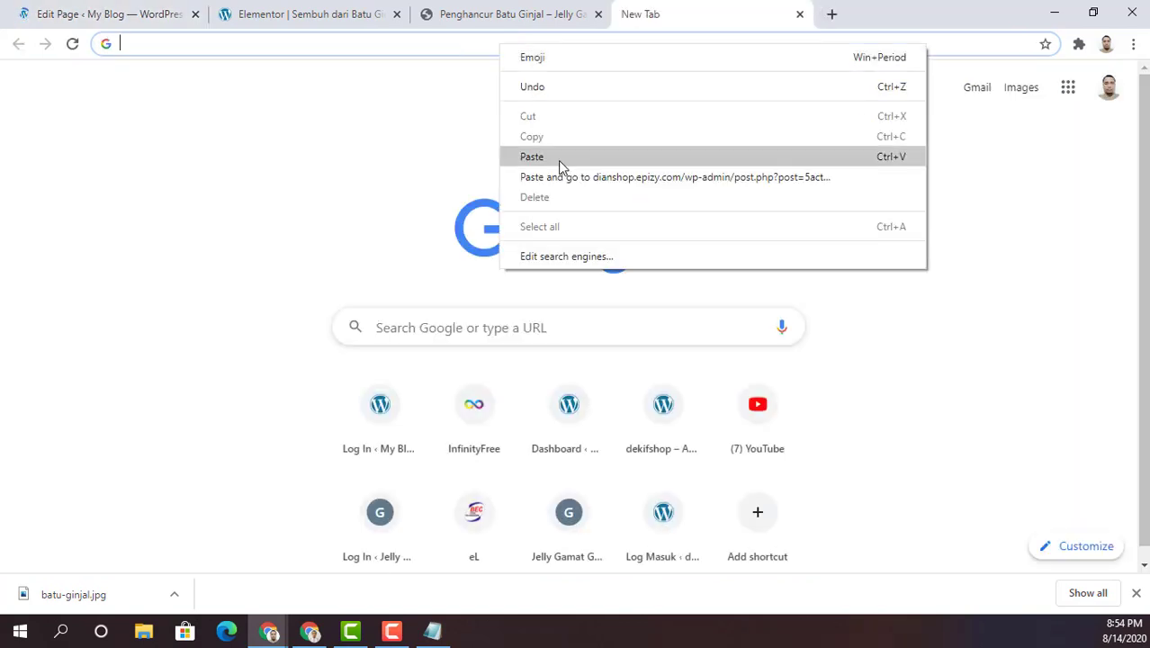
pyautogui.click(557, 158)
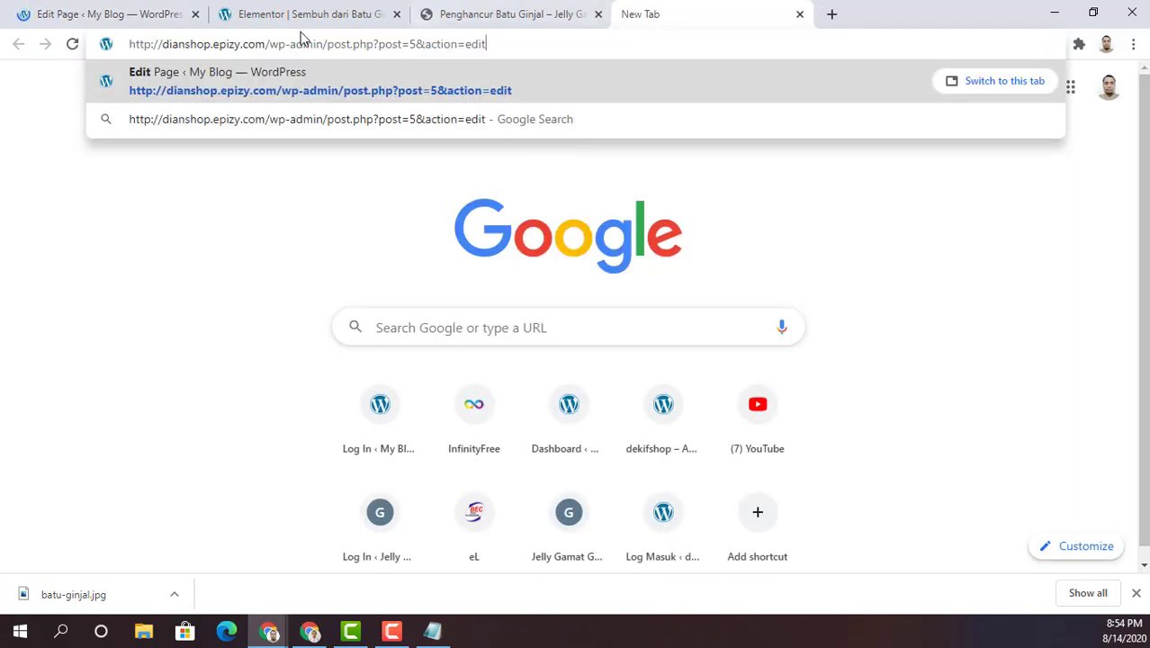
pyautogui.moveTo(267, 44); pyautogui.dragTo(807, 49)
pyautogui.press('BackSpace')
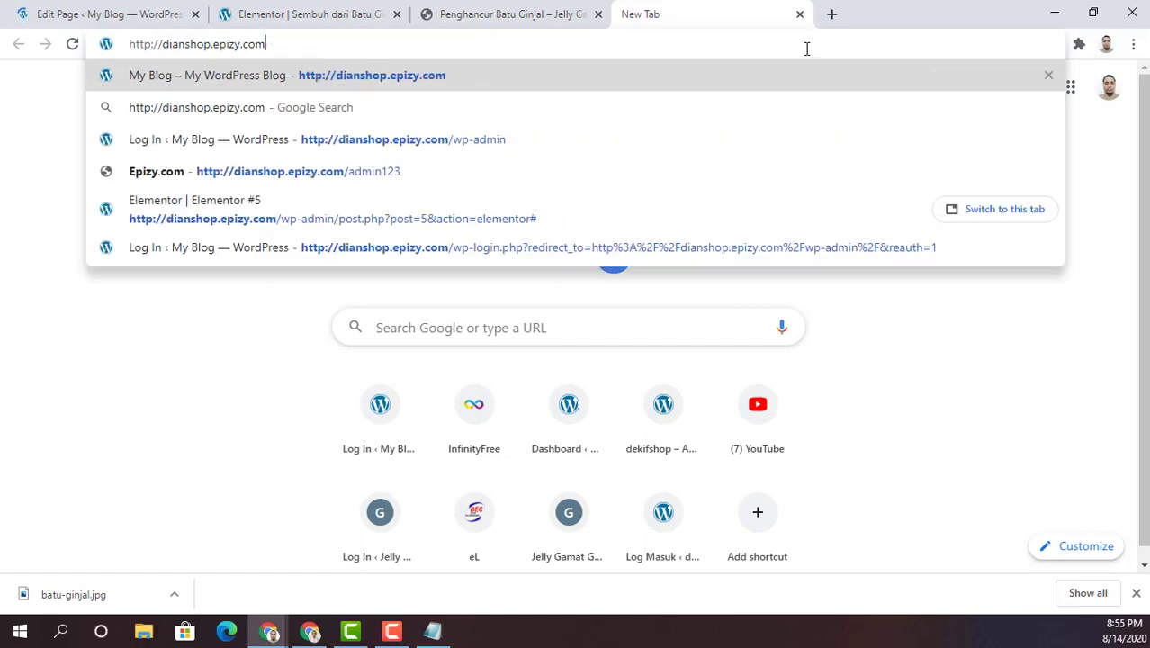
pyautogui.press('Return')
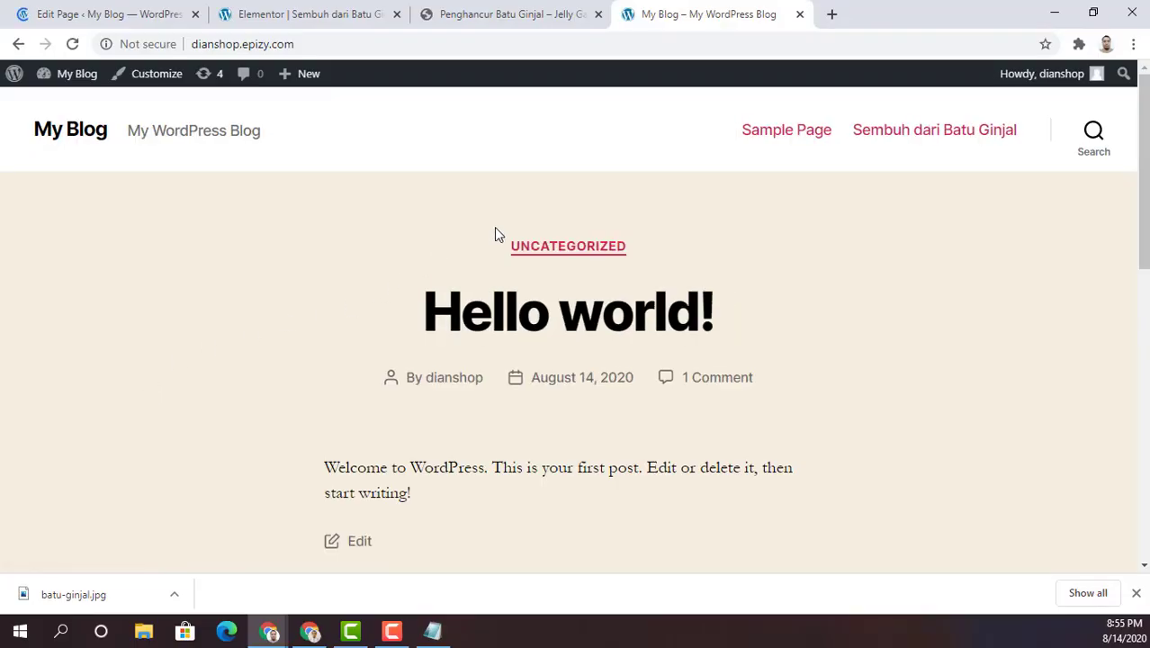
pyautogui.scroll(-1, 494, 234)
pyautogui.scroll(1, 497, 234)
pyautogui.click(148, 15)
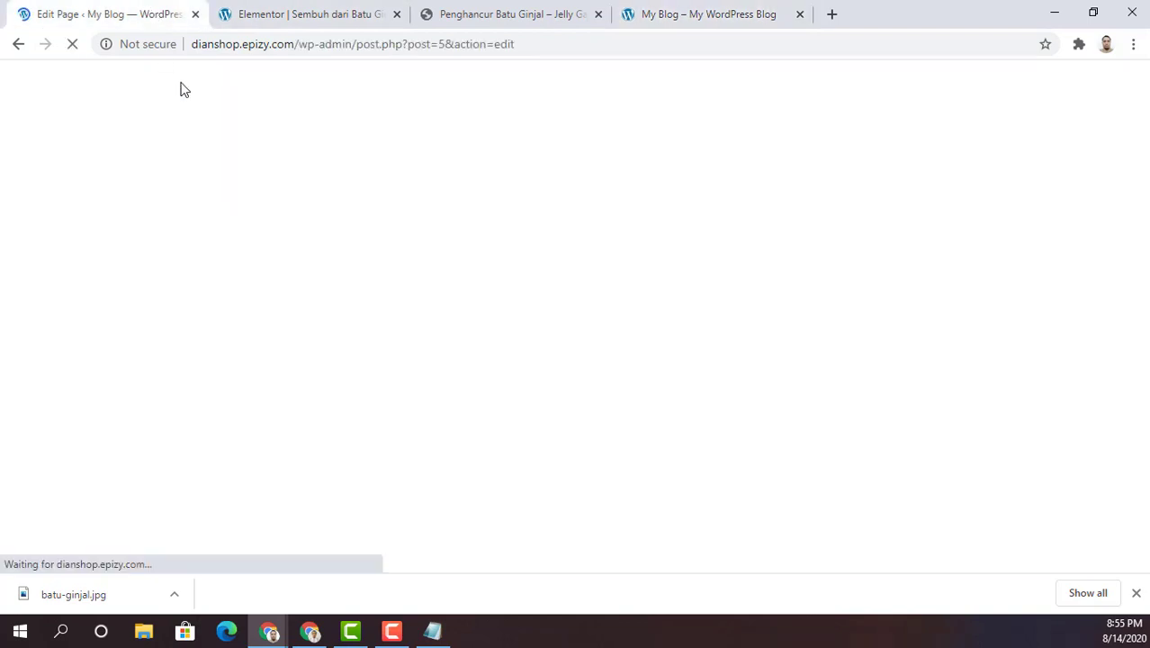
pyautogui.click(498, 23)
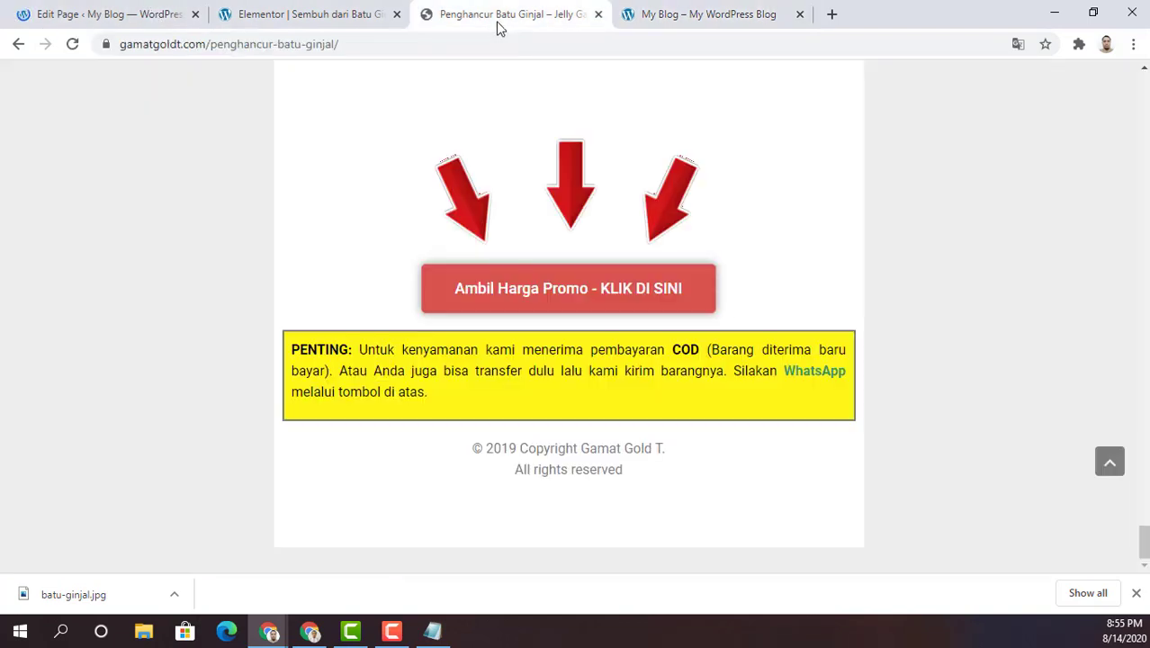
pyautogui.click(79, 11)
pyautogui.click(633, 46)
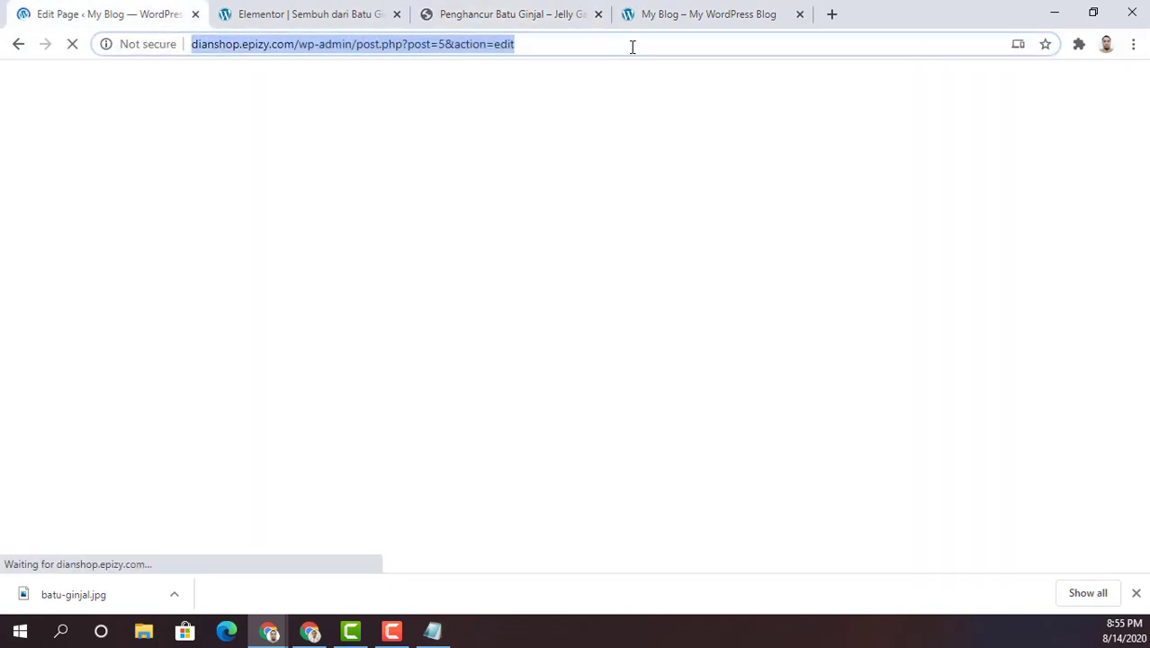
pyautogui.click(639, 44)
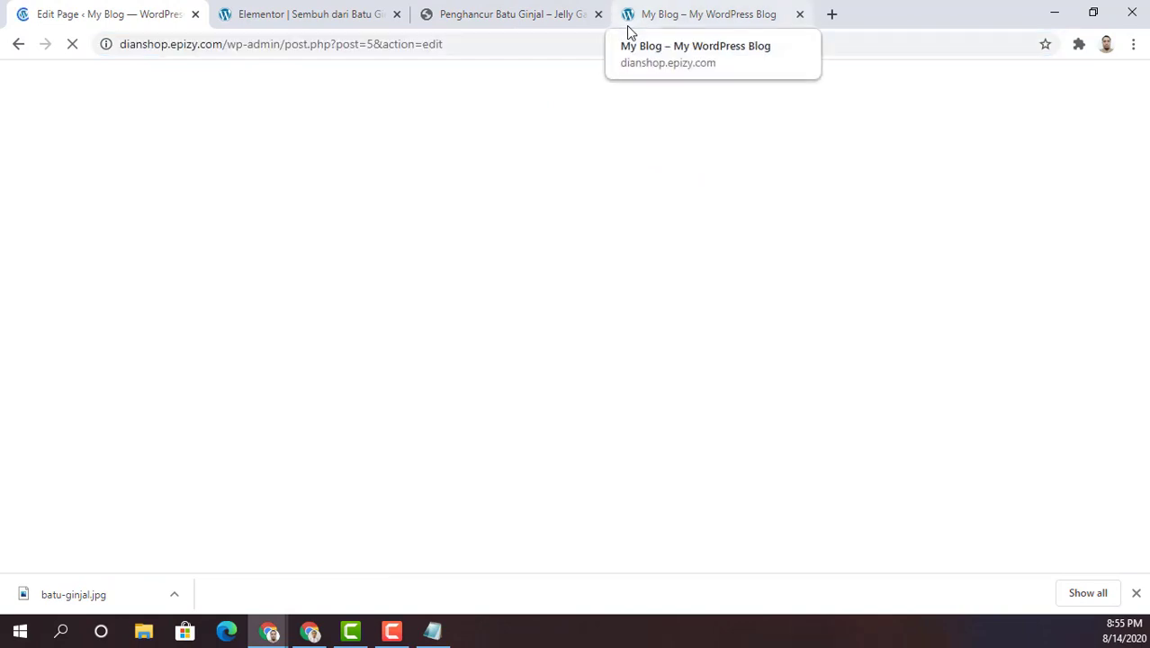
pyautogui.click(629, 32)
# - Open the Reading settings from the WordPress dashboard
pyautogui.scroll(-5, 373, 274)
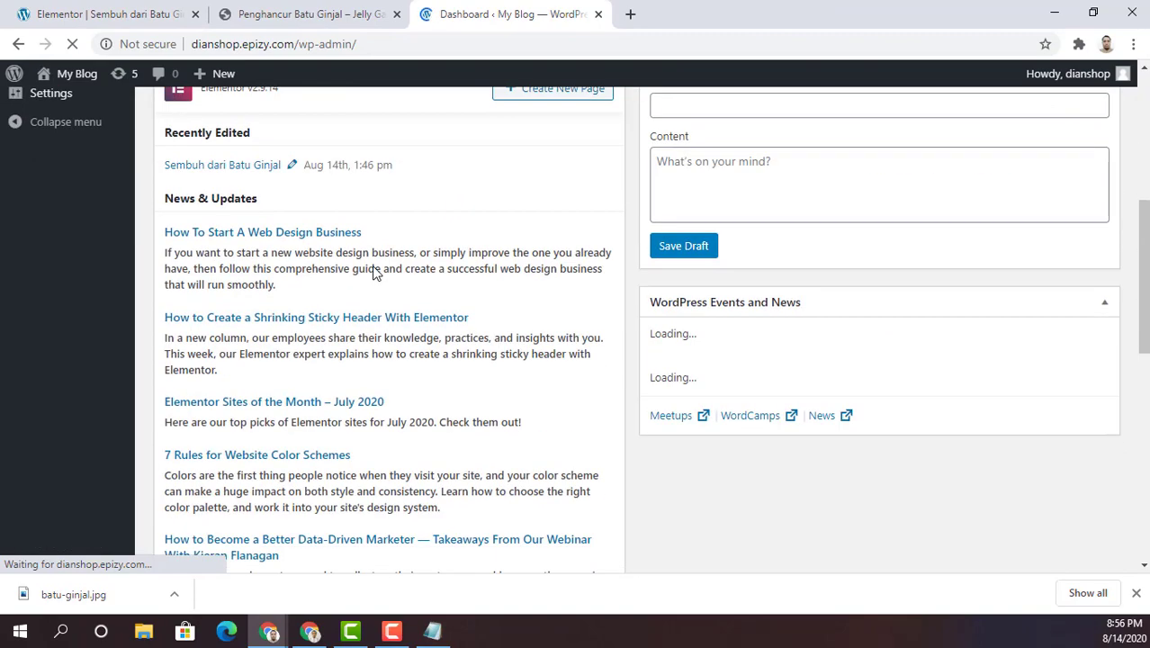
pyautogui.scroll(3, 374, 266)
pyautogui.scroll(2, 341, 256)
pyautogui.scroll(-2, 342, 257)
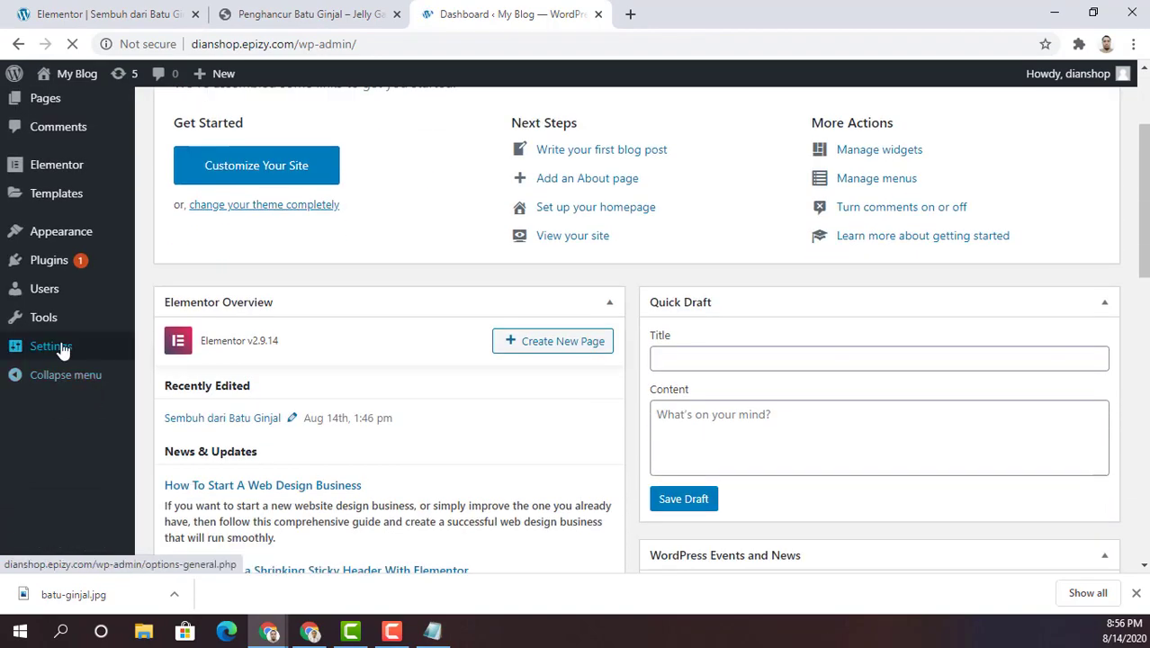
pyautogui.moveTo(56, 355)
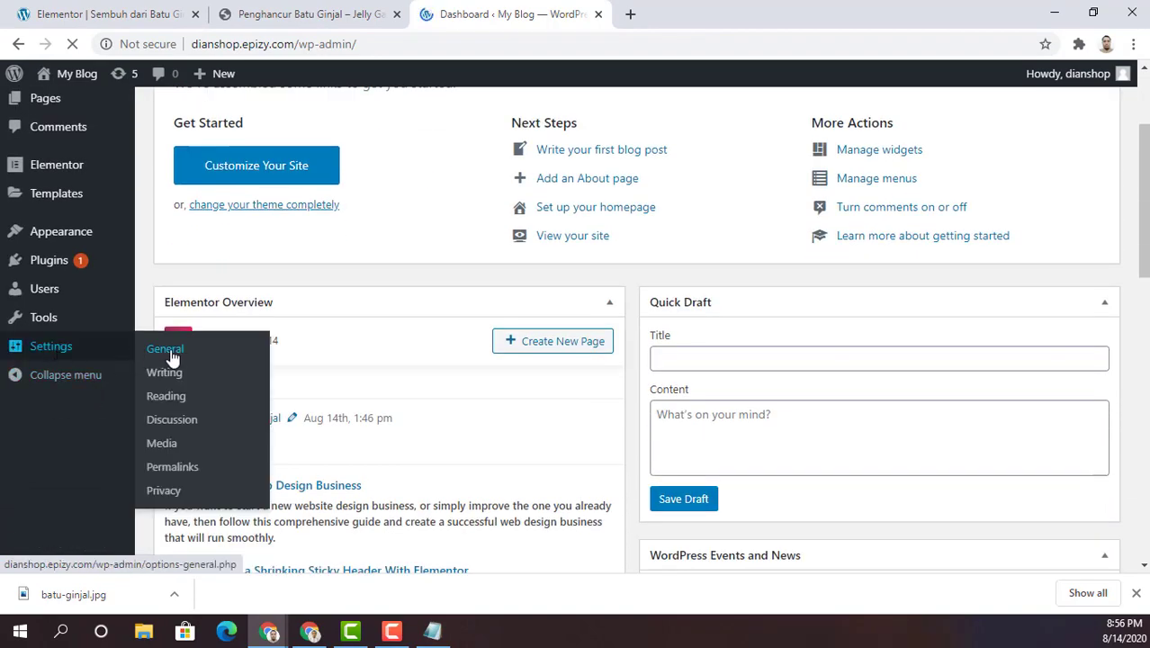
pyautogui.click(169, 396)
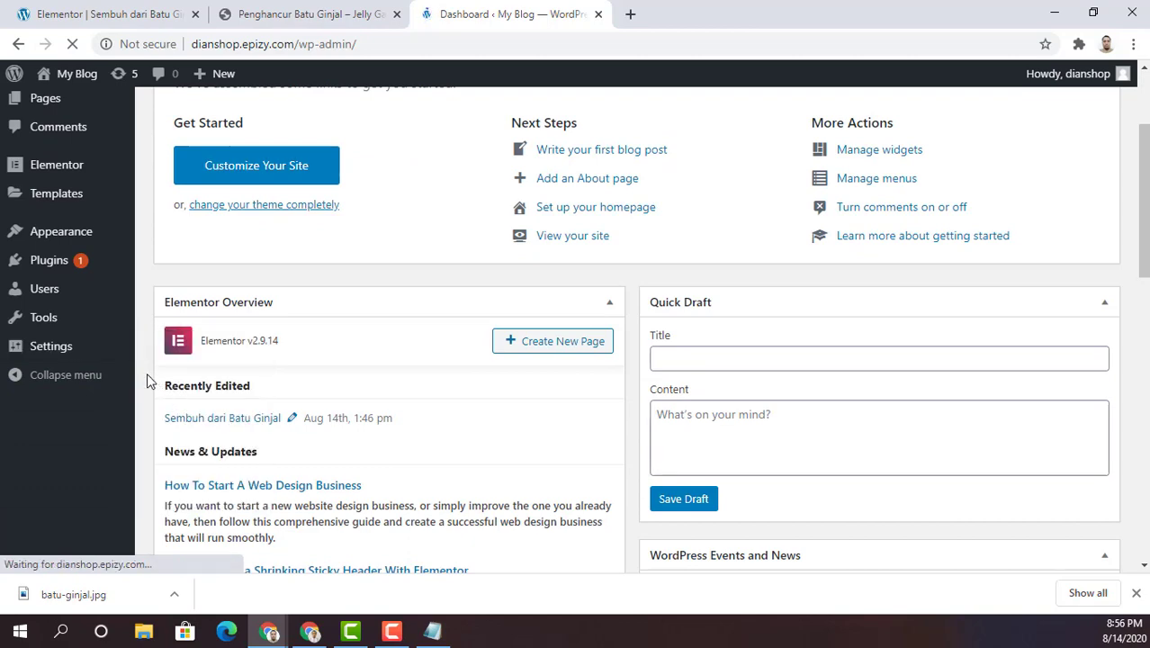
pyautogui.scroll(-3, 1026, 519)
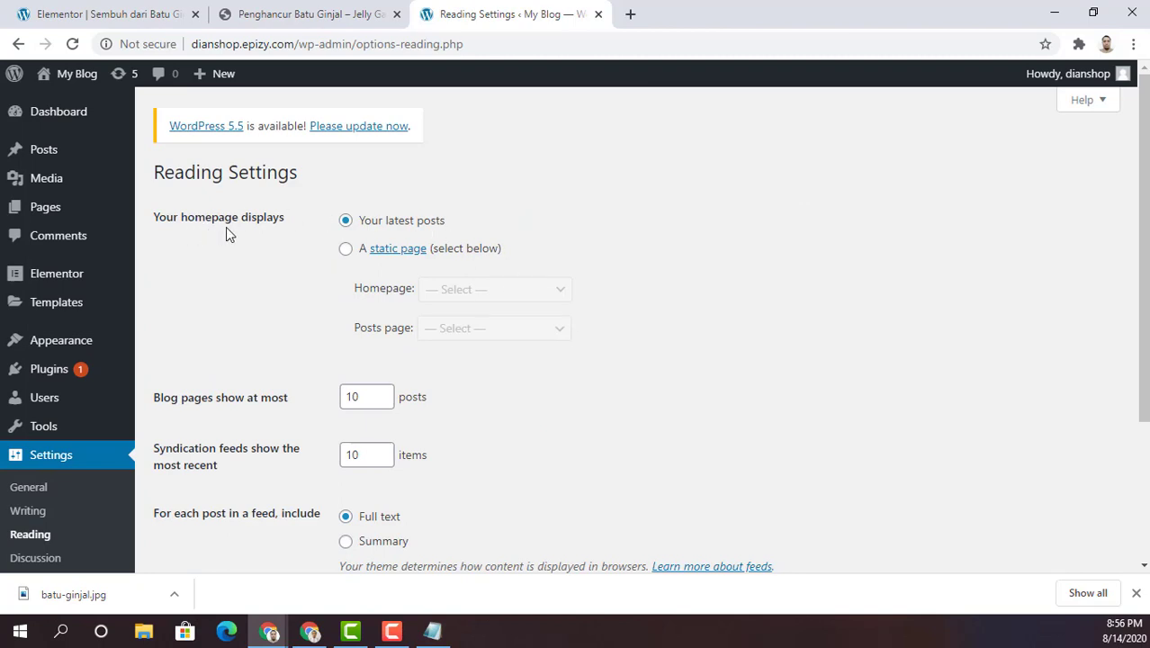
# - Make the homepage display the static page "Sembuh dari Batu Ginjal" and save the reading settings
pyautogui.click(347, 250)
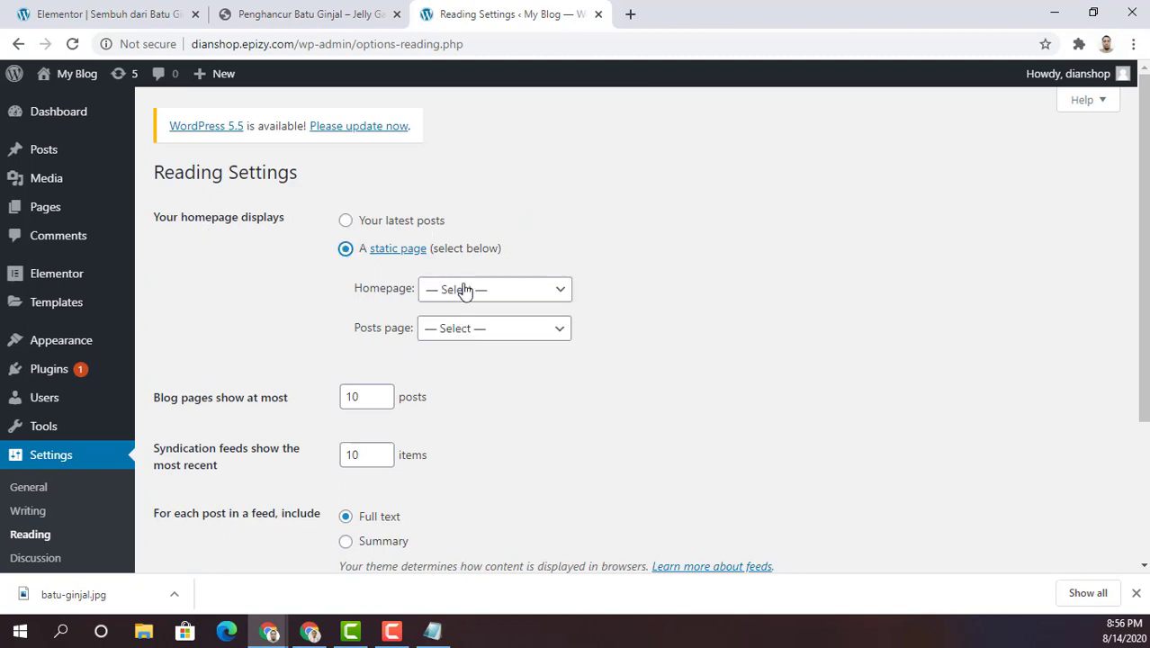
pyautogui.click(498, 293)
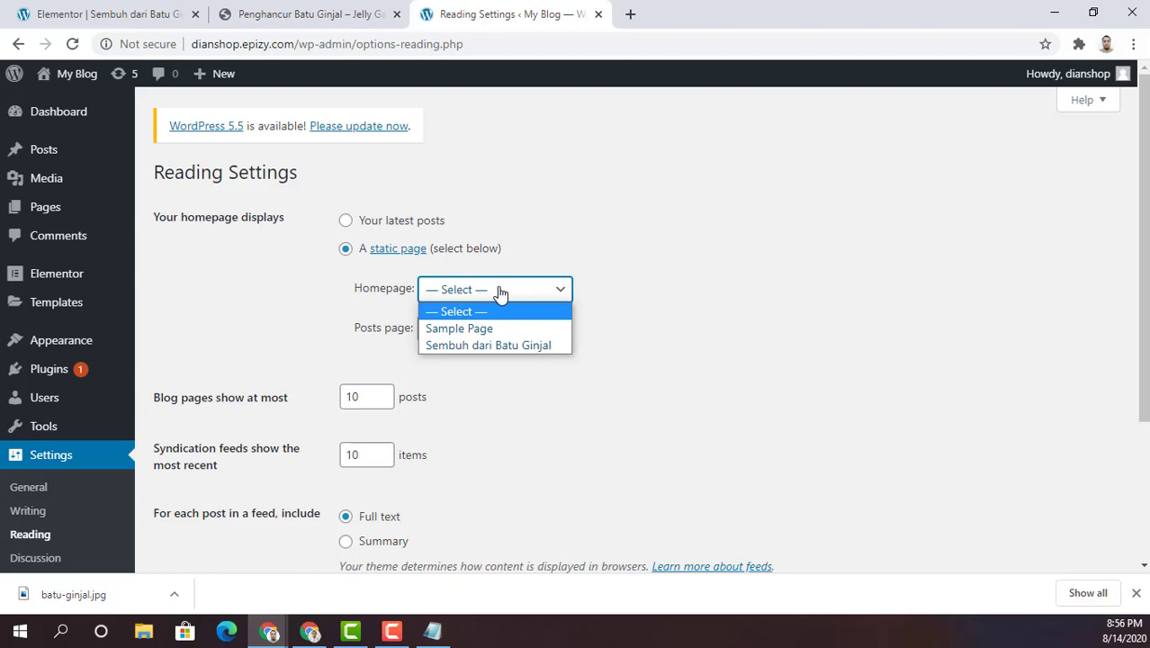
pyautogui.click(495, 346)
pyautogui.scroll(-1, 668, 416)
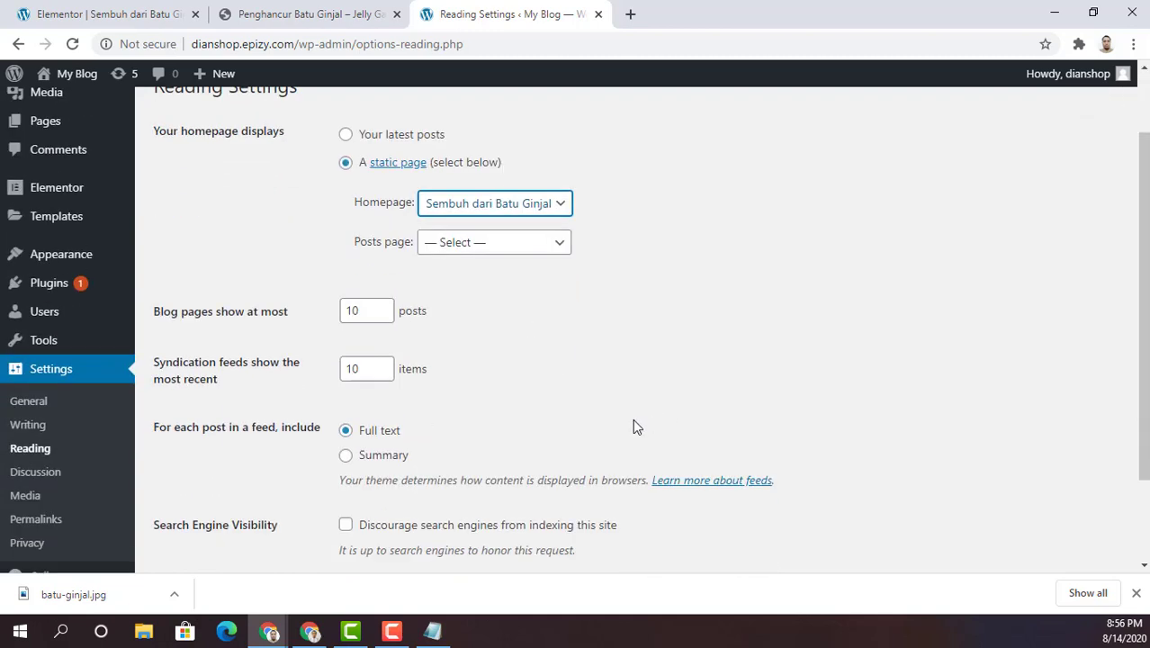
pyautogui.scroll(-1, 634, 426)
pyautogui.click(227, 482)
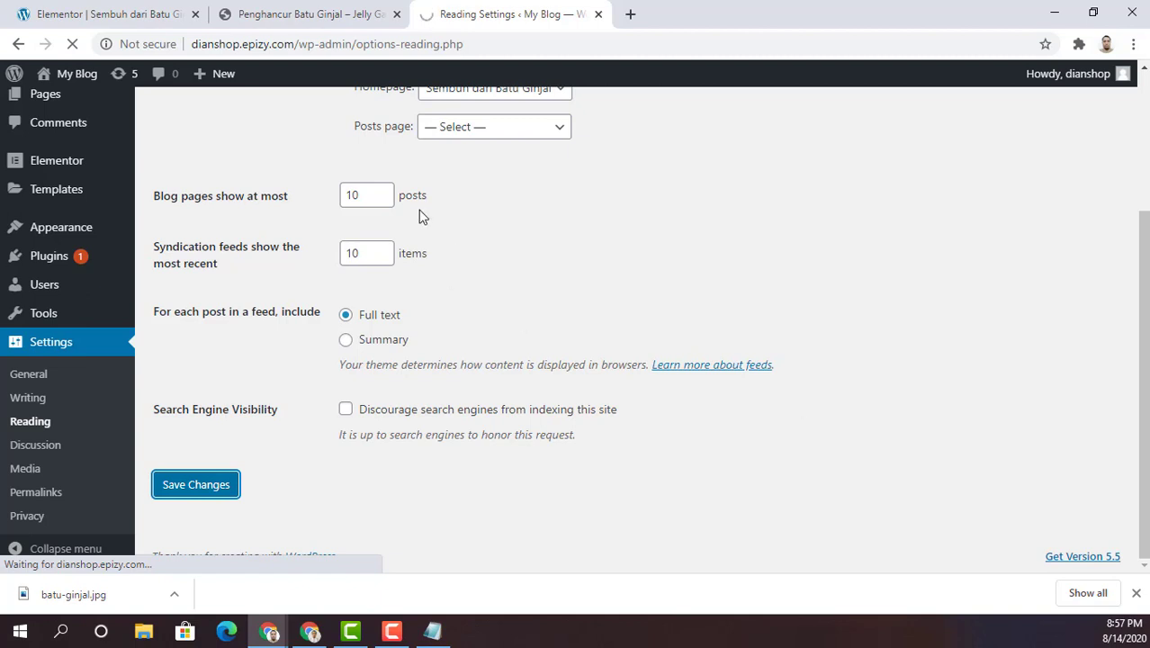
# - Open the My Blog site in a new browser tab and examine its homepage from the headings to the kidney image
pyautogui.rightClick(94, 83)
pyautogui.click(98, 94)
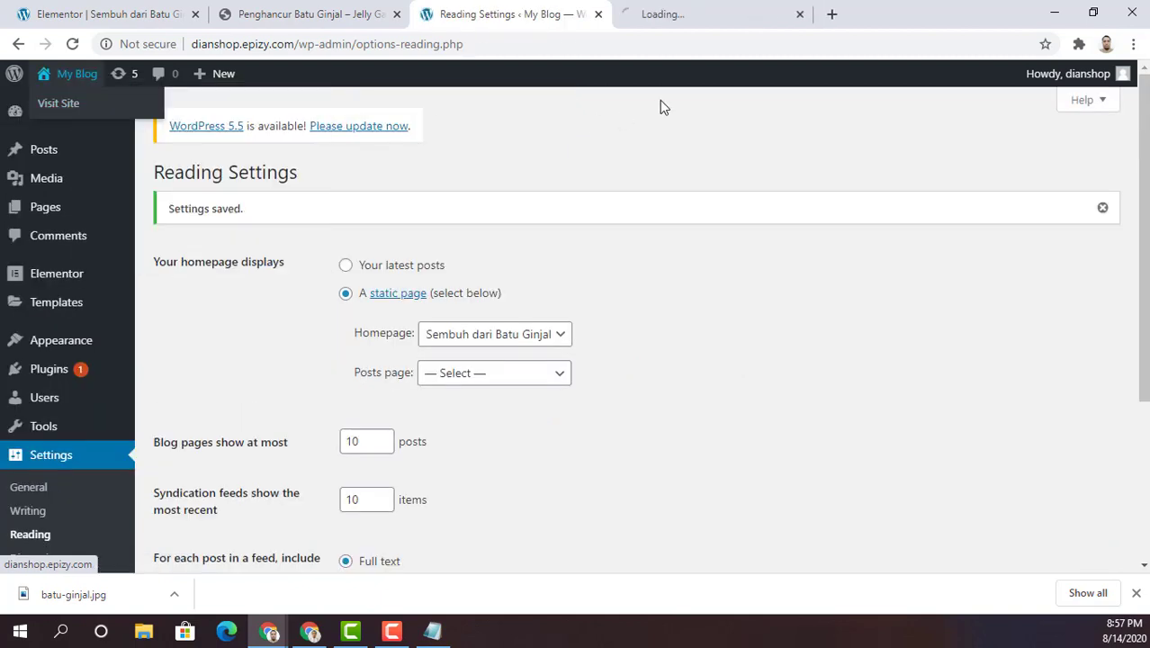
pyautogui.click(681, 12)
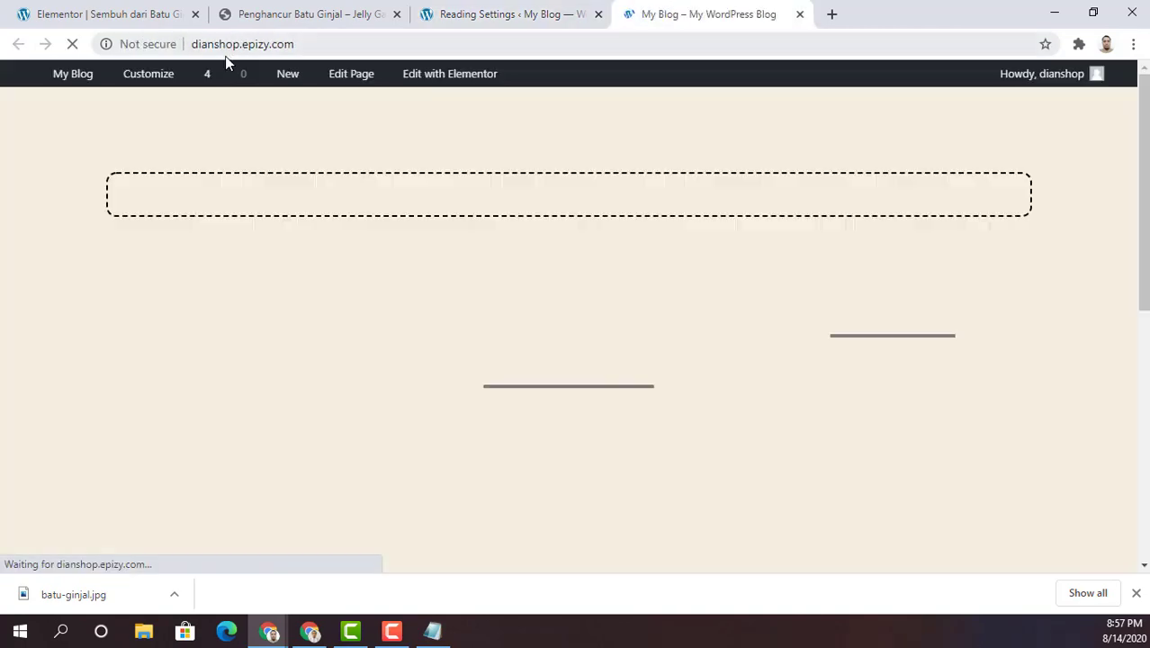
pyautogui.scroll(-5, 665, 418)
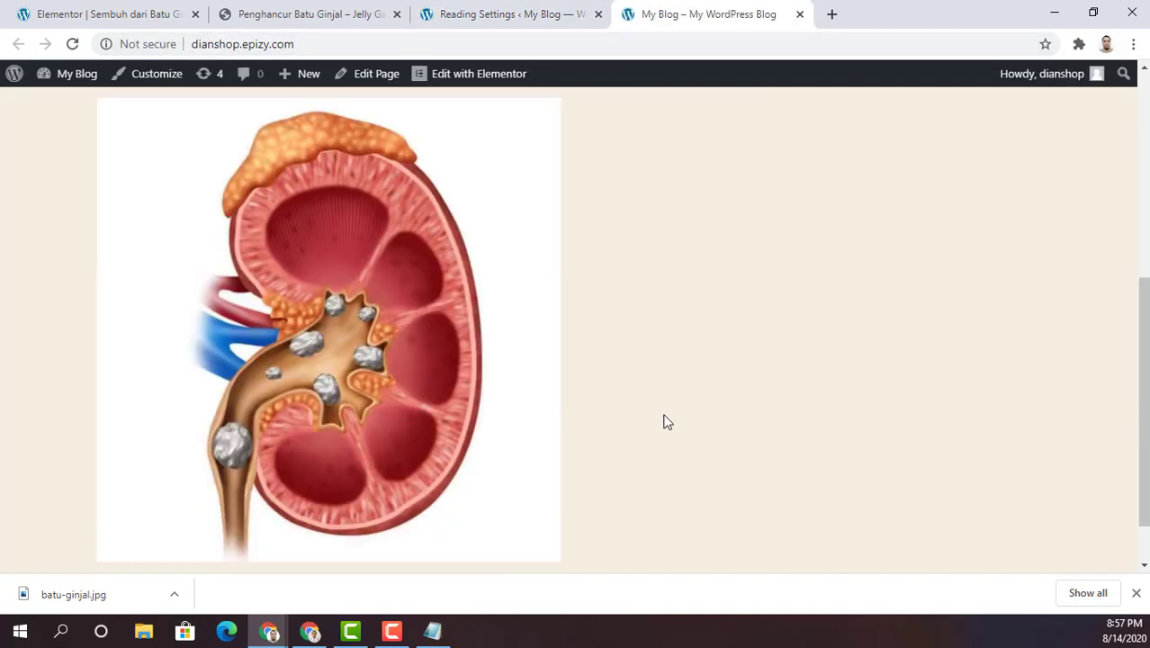
pyautogui.scroll(5, 666, 410)
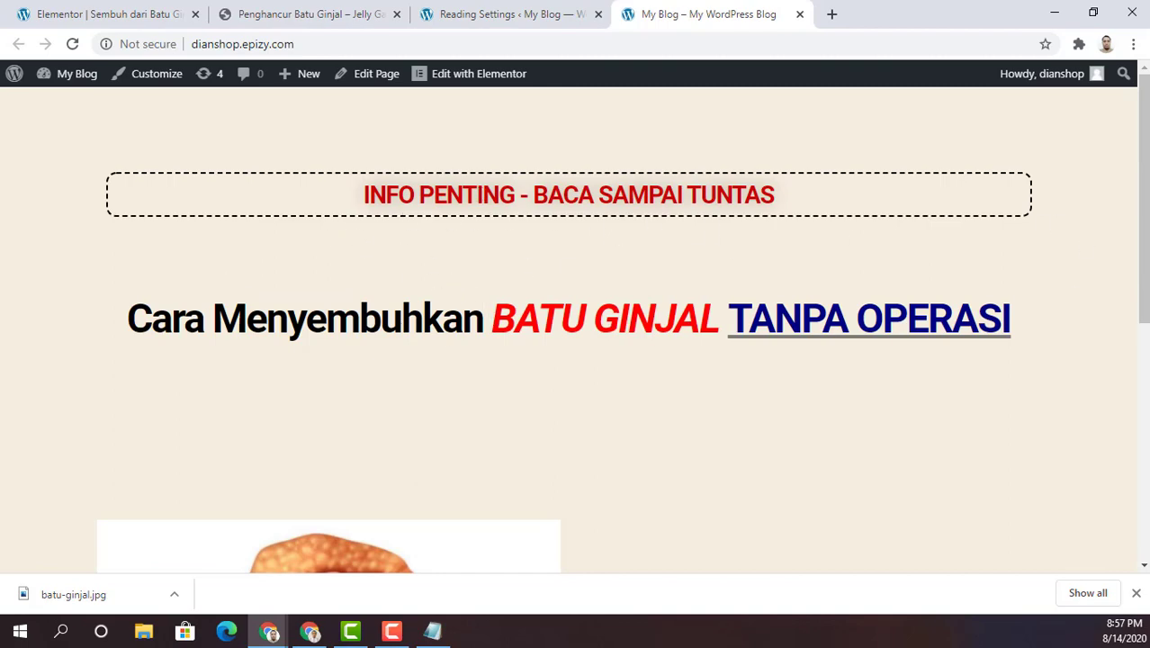
pyautogui.scroll(-2, 841, 288)
pyautogui.scroll(-4, 397, 289)
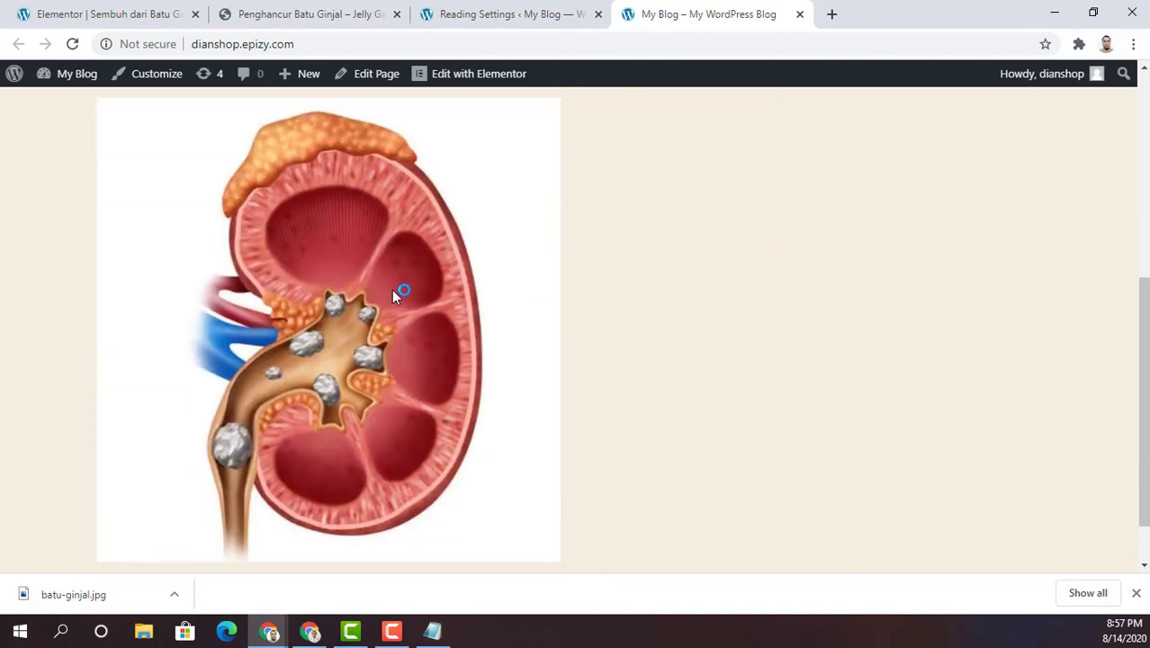
pyautogui.scroll(5, 437, 332)
pyautogui.scroll(-5, 465, 323)
# - Return to the "Penghancur Batu Ginjal" example page and review its sections from the order button upward
pyautogui.click(474, 13)
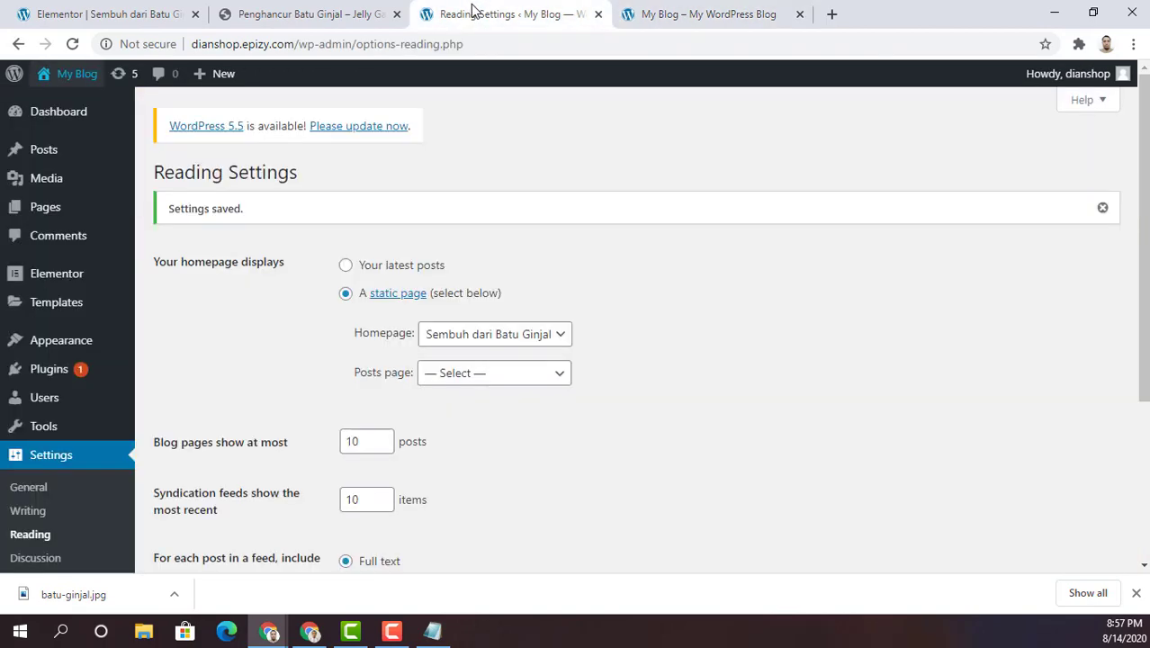
pyautogui.click(308, 17)
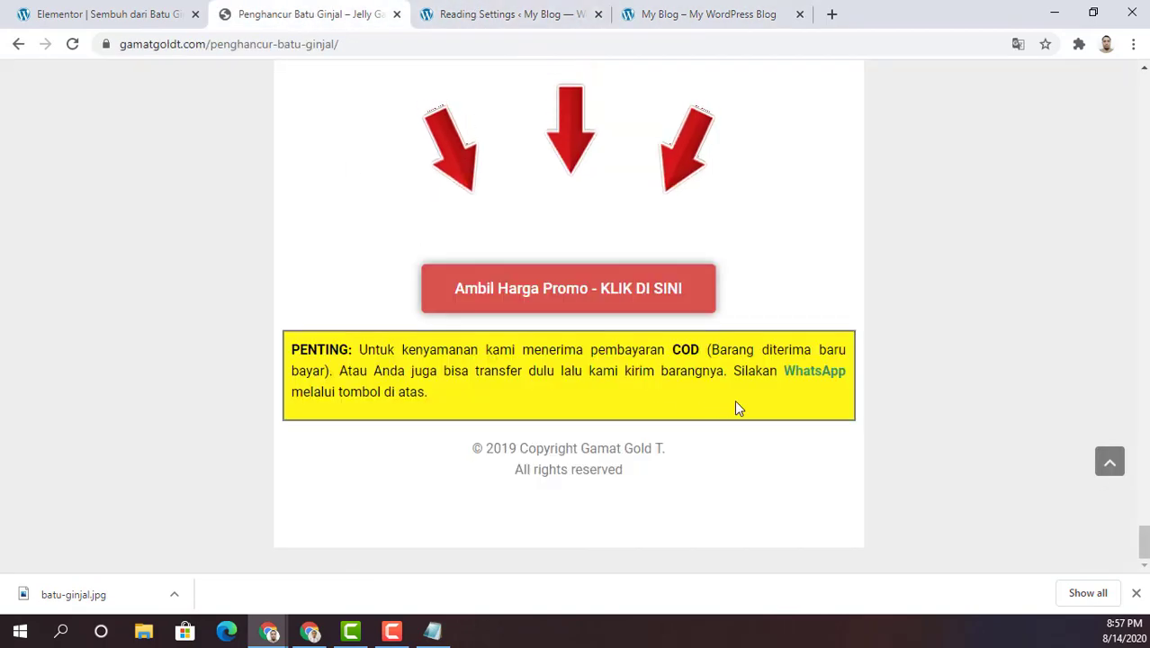
pyautogui.scroll(5, 746, 412)
pyautogui.scroll(15, 746, 411)
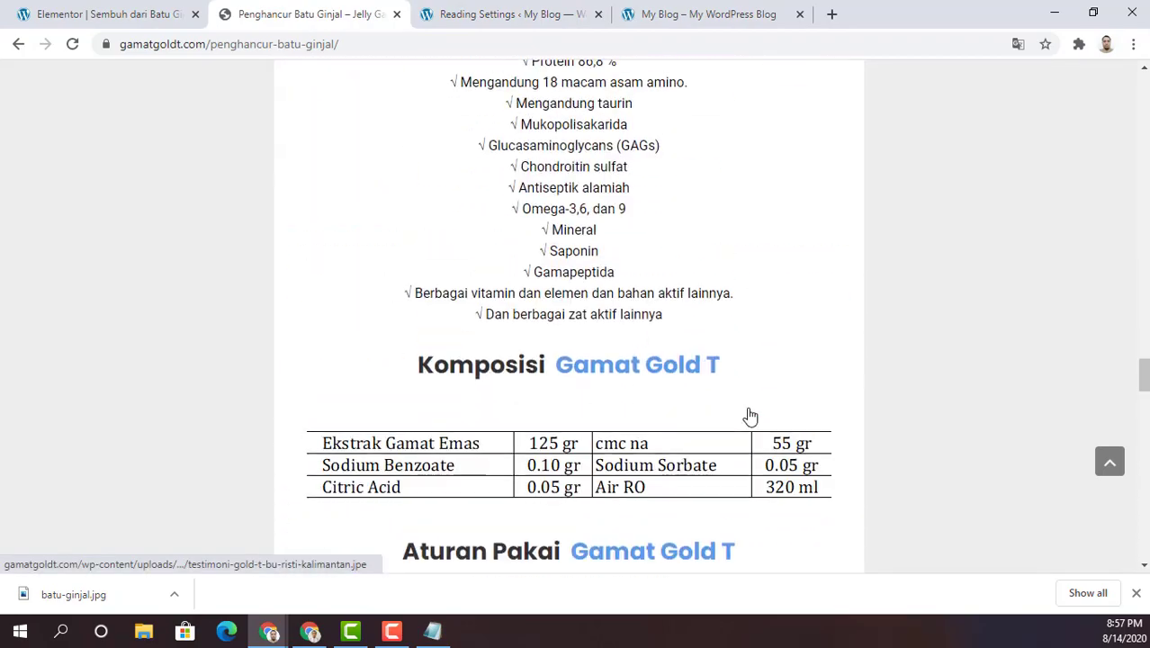
pyautogui.scroll(5, 751, 415)
pyautogui.scroll(5, 748, 414)
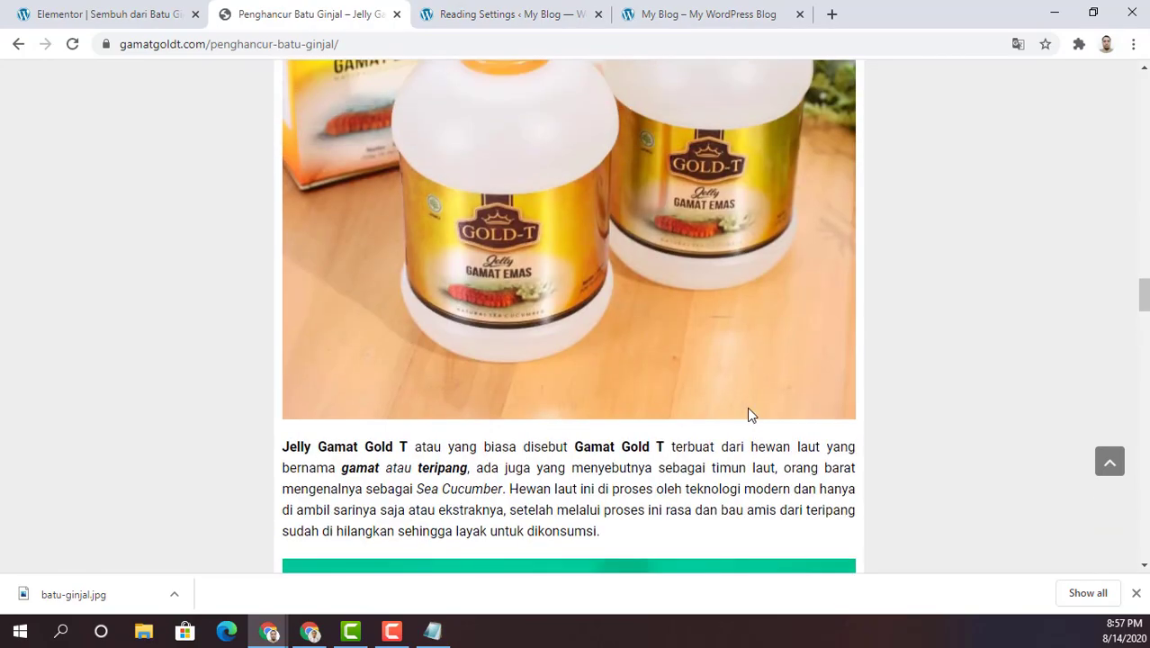
# - Examine the example page's layout from the product photo through the symptom list and complication columns to the opening headline
pyautogui.scroll(15, 747, 414)
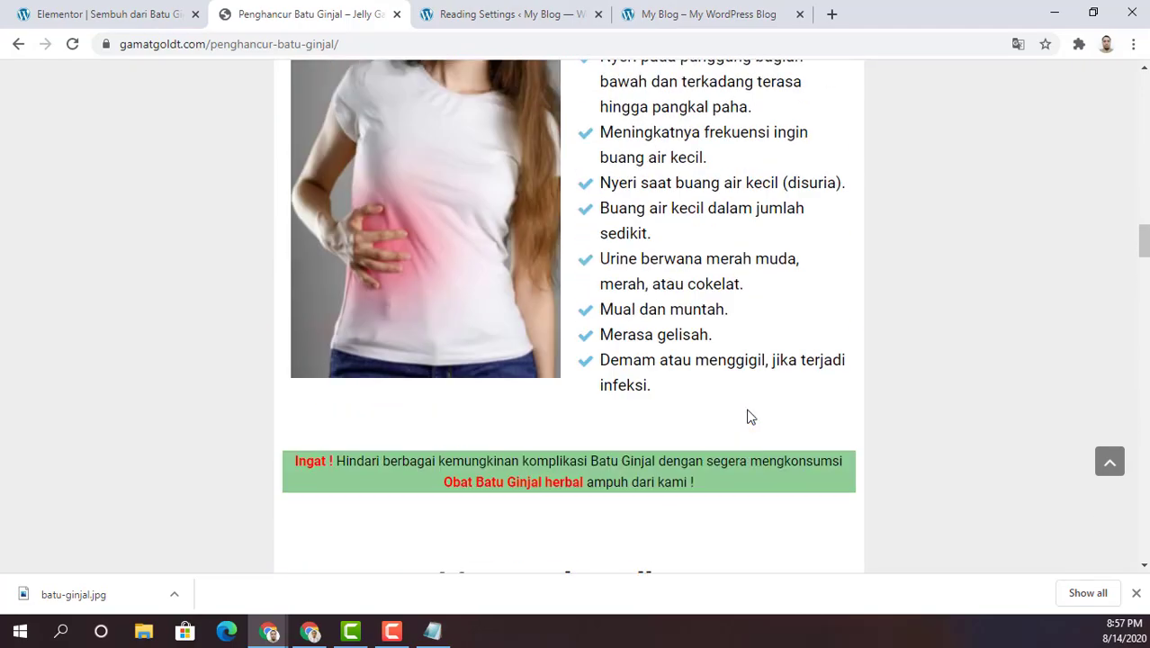
pyautogui.scroll(5, 748, 412)
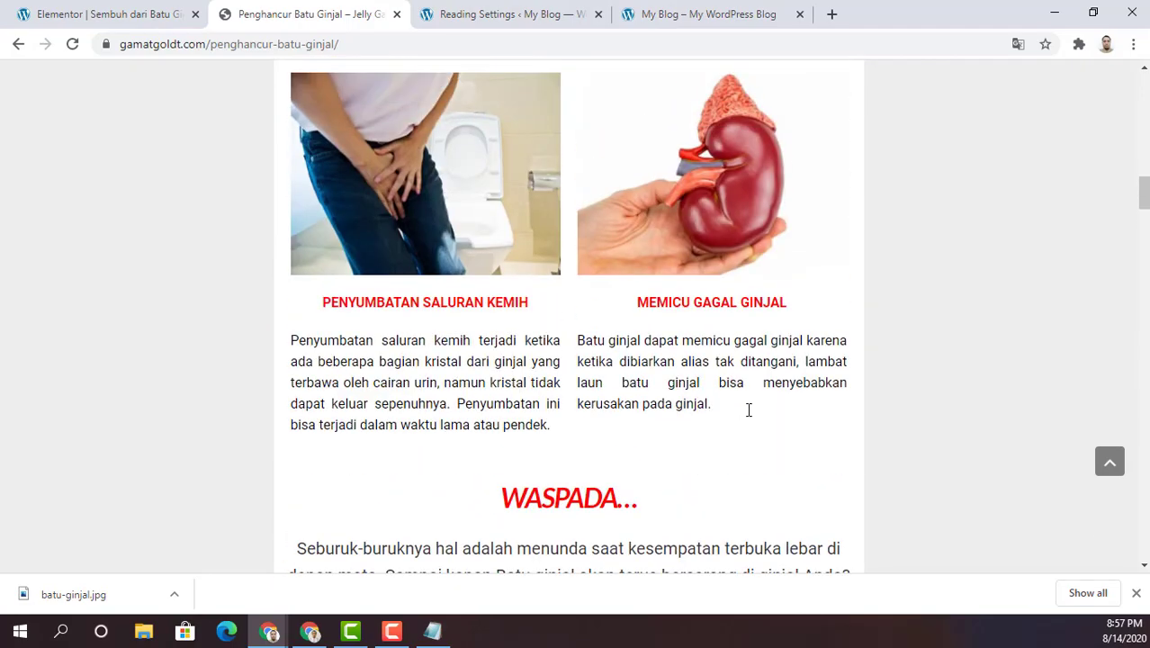
pyautogui.scroll(15, 748, 412)
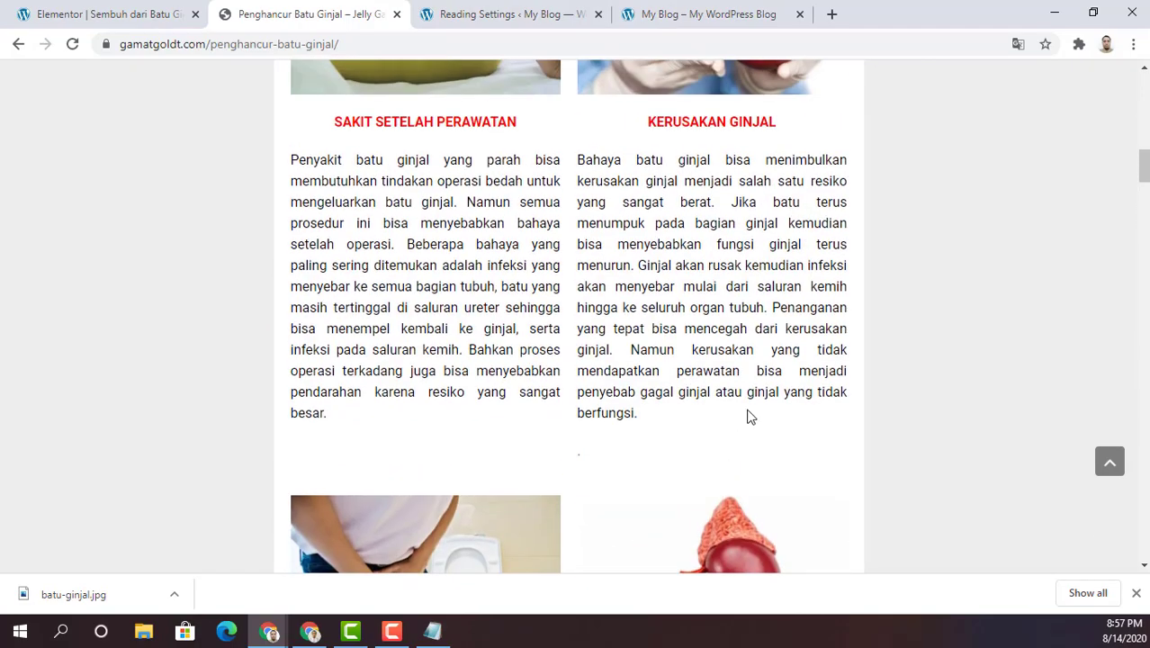
pyautogui.scroll(1, 747, 415)
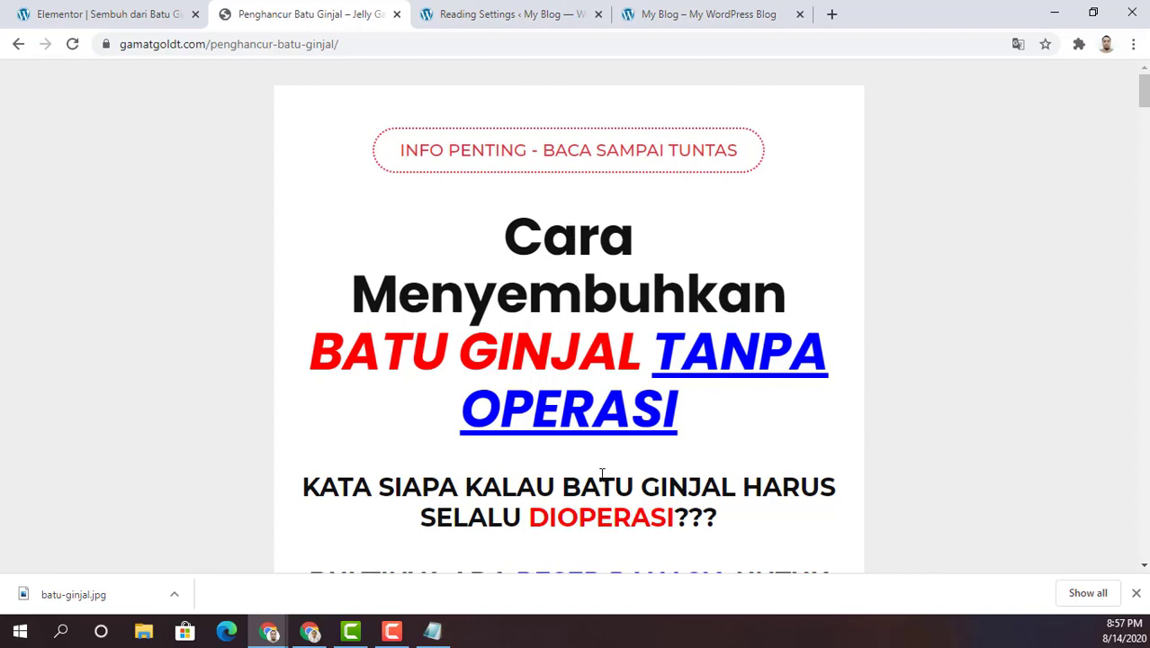
pyautogui.scroll(-10, 608, 472)
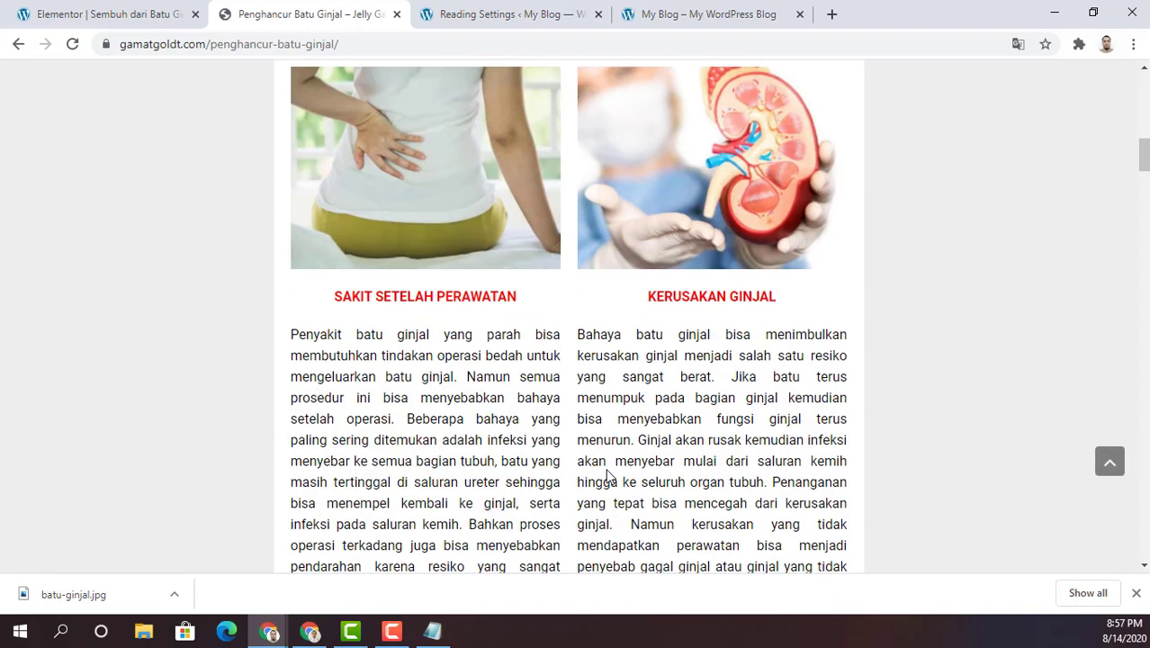
pyautogui.scroll(4, 607, 475)
pyautogui.scroll(8, 607, 475)
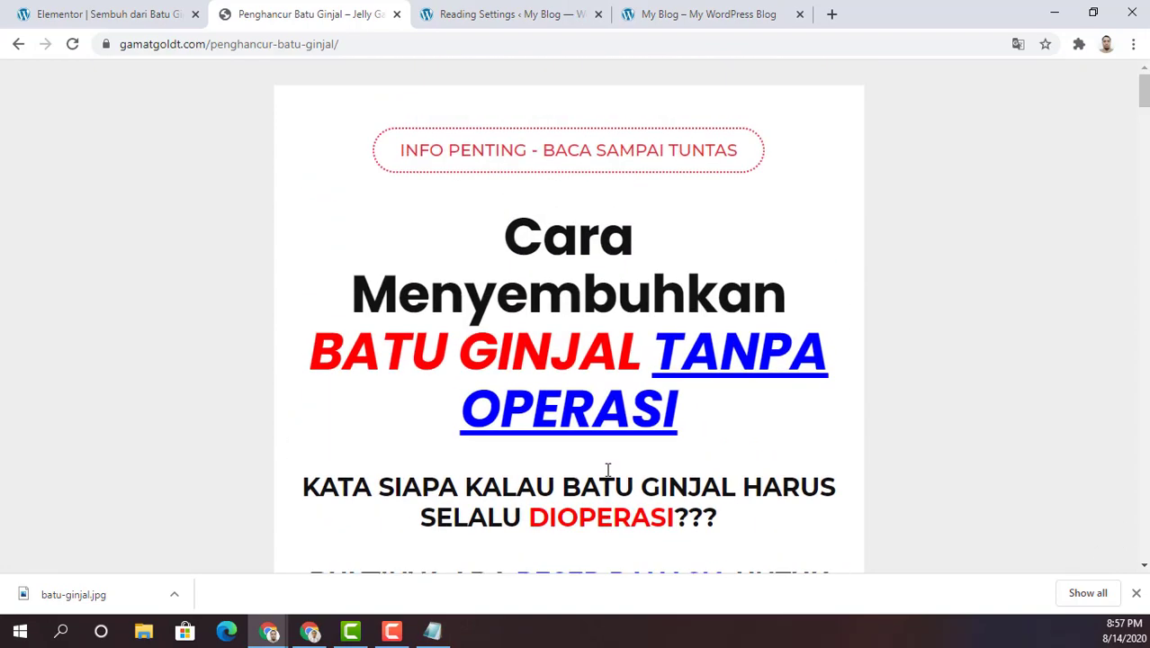